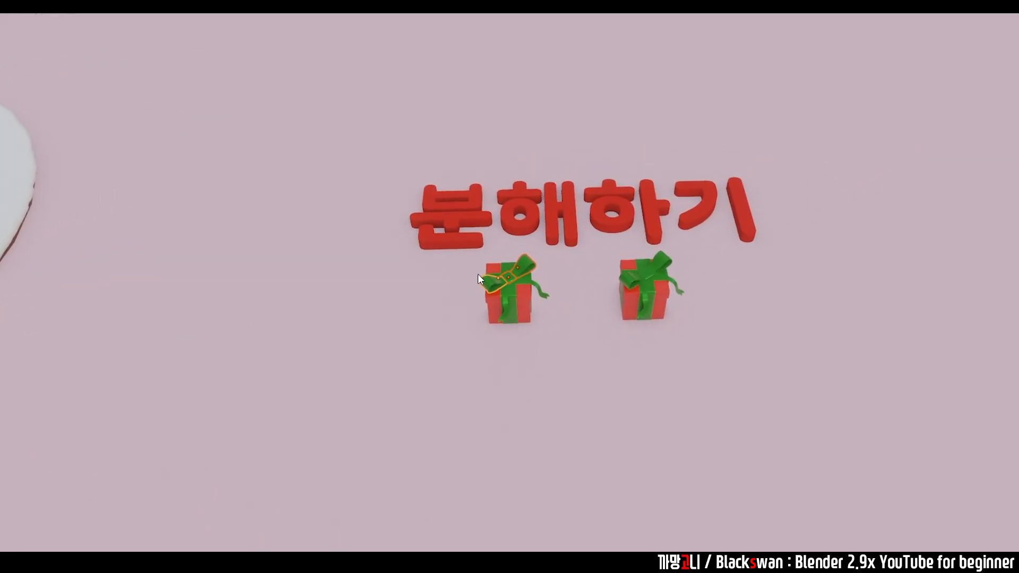
Lift the center knot of the left gift box's ribbon straight up, off the bow.
{"action": "left_click", "coordinate": [383, 403]}
{"action": "key", "text": "KP_Decimal"}
{"action": "scroll", "coordinate": [600, 352], "scroll_direction": "down", "scroll_amount": 5}
{"action": "middle_click_drag", "start_coordinate": [601, 351], "coordinate": [588, 344]}
{"action": "left_click", "coordinate": [736, 315]}
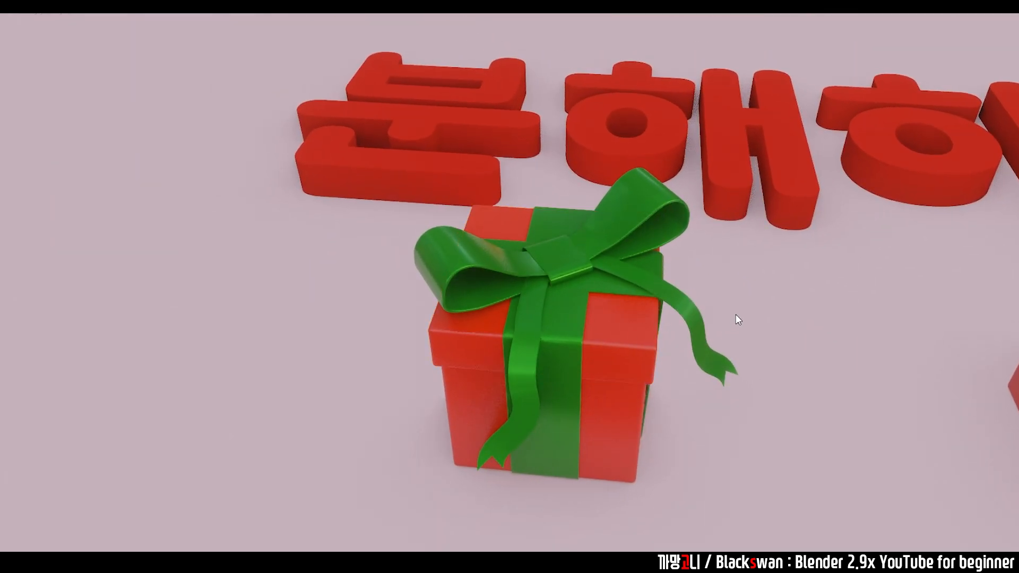
{"action": "left_click", "coordinate": [574, 263]}
{"action": "left_click_drag", "start_coordinate": [574, 263], "coordinate": [579, 193]}
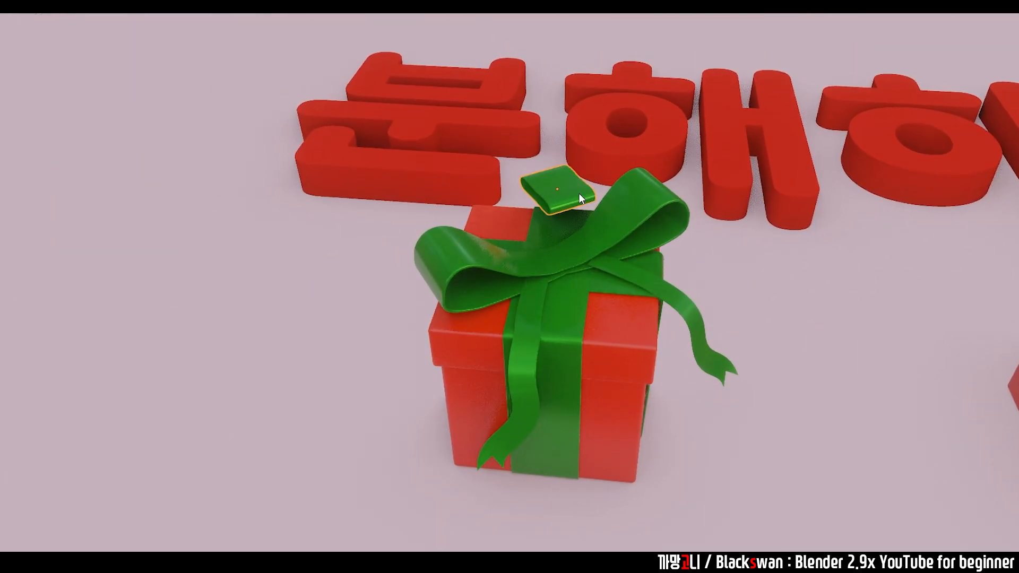
Raise both bow loops along Z above the gift box, lifting the one behind the knot higher to separate them.
{"action": "left_click", "coordinate": [630, 218]}
{"action": "left_click", "coordinate": [494, 272], "text": "shift"}
{"action": "key", "text": "g"}
{"action": "key", "text": "z"}
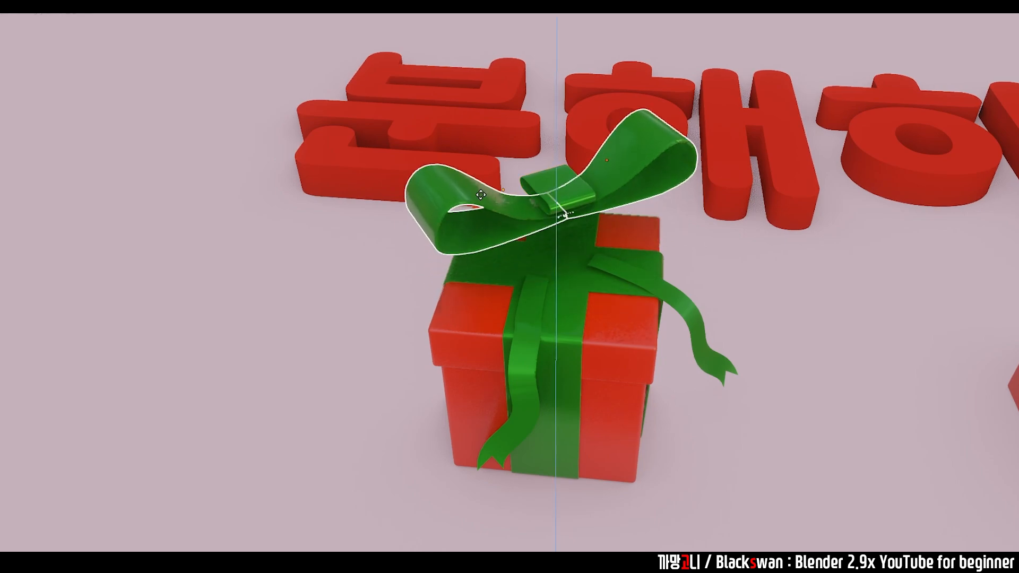
{"action": "left_click", "coordinate": [609, 151]}
{"action": "key", "text": "g"}
{"action": "key", "text": "z"}
{"action": "left_click", "coordinate": [608, 108]}
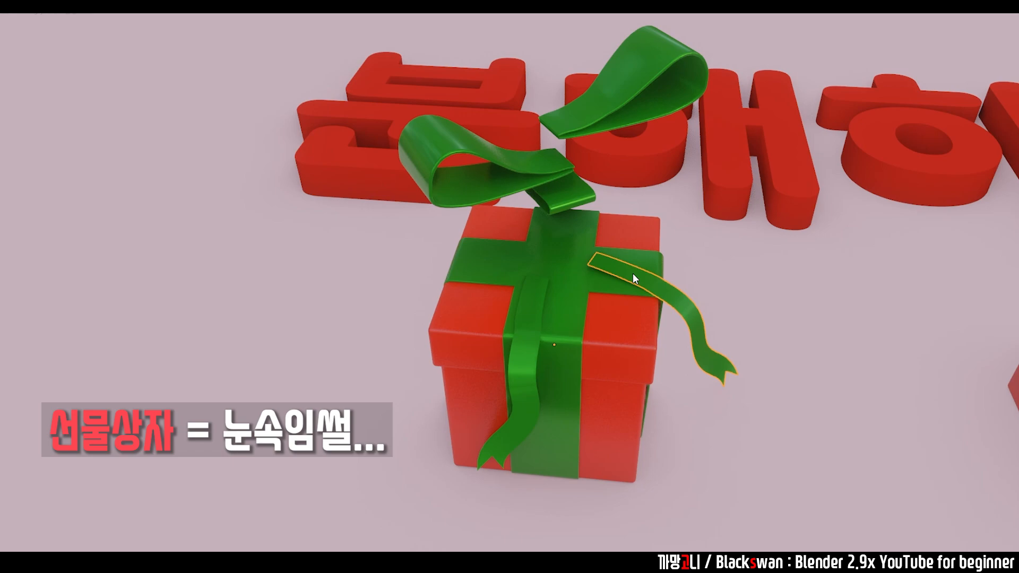
Pull the two ribbon tails away from the gift box, one along X and the other along Y.
{"action": "middle_click_drag", "start_coordinate": [633, 273], "coordinate": [638, 293]}
{"action": "scroll", "coordinate": [638, 294], "scroll_direction": "up", "scroll_amount": 1}
{"action": "key", "text": "g"}
{"action": "key", "text": "x"}
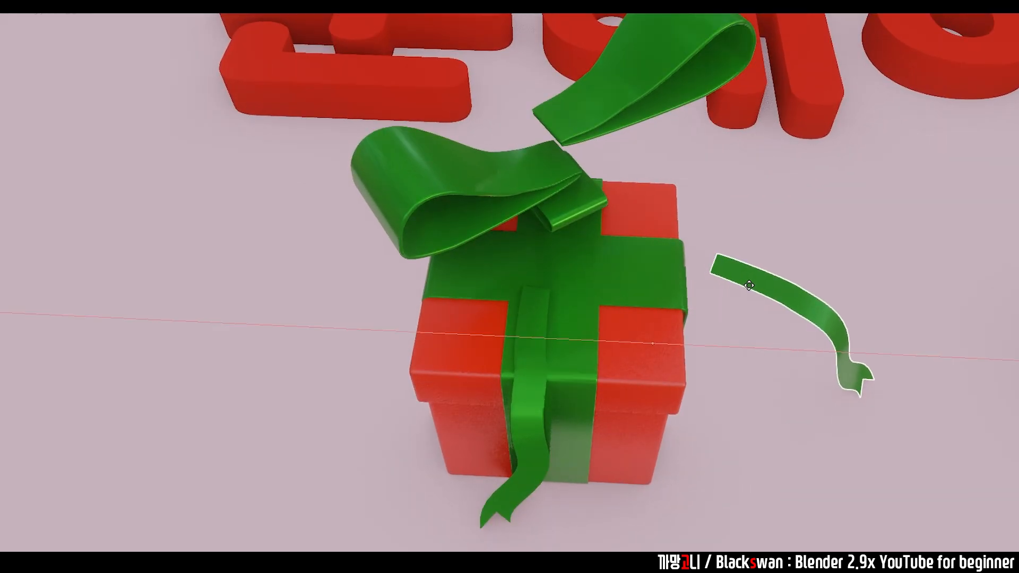
{"action": "left_click", "coordinate": [789, 300]}
{"action": "left_click", "coordinate": [537, 317]}
{"action": "key", "text": "g"}
{"action": "key", "text": "y"}
{"action": "left_click", "coordinate": [523, 437]}
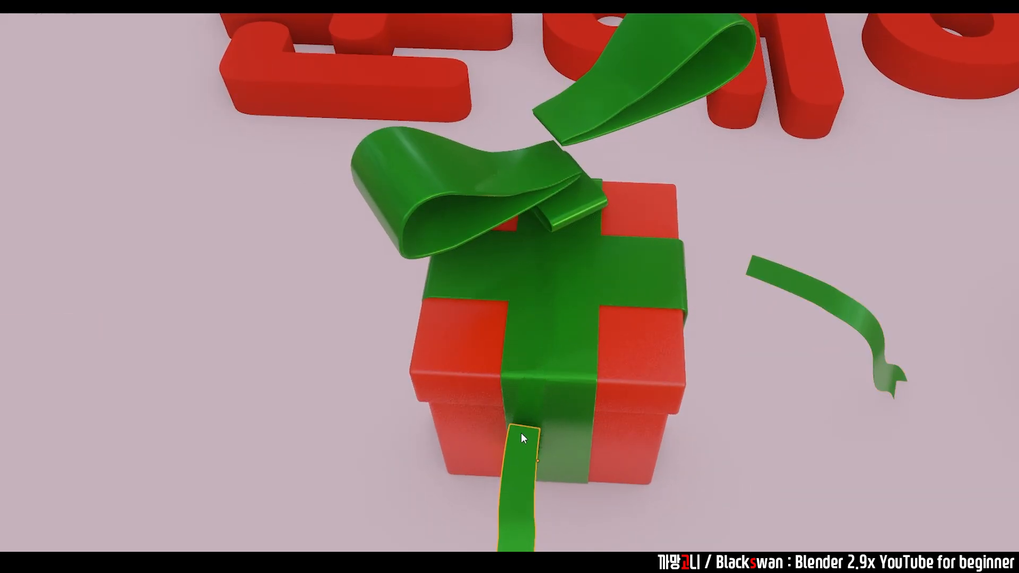
Slide the two crossing ribbon bands along X off the gift box and place them beside it.
{"action": "left_click", "coordinate": [627, 299]}
{"action": "key", "text": "g"}
{"action": "key", "text": "x"}
{"action": "left_click", "coordinate": [526, 293]}
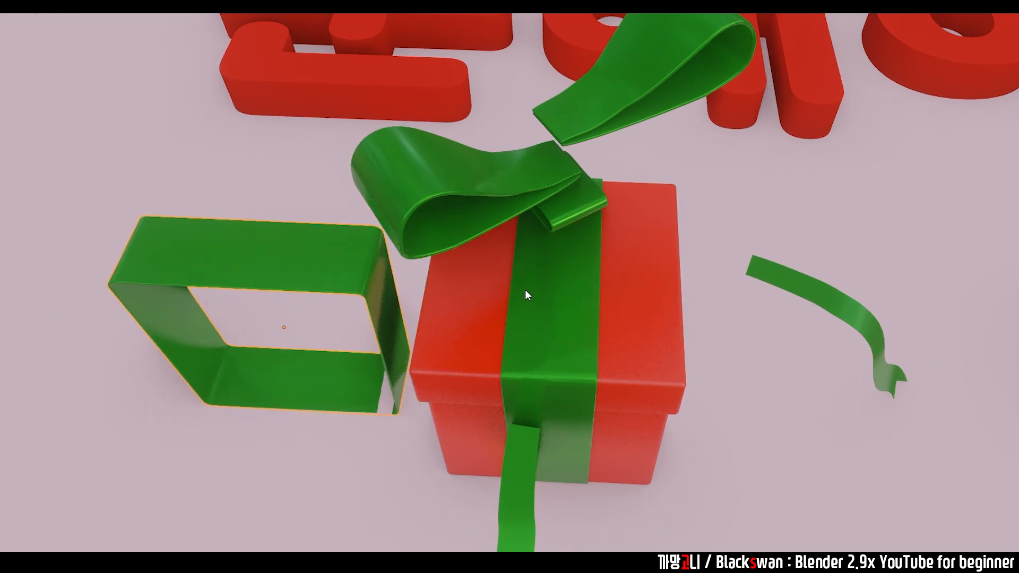
{"action": "left_click", "coordinate": [551, 296]}
{"action": "key", "text": "g"}
{"action": "key", "text": "x"}
{"action": "left_click", "coordinate": [484, 297]}
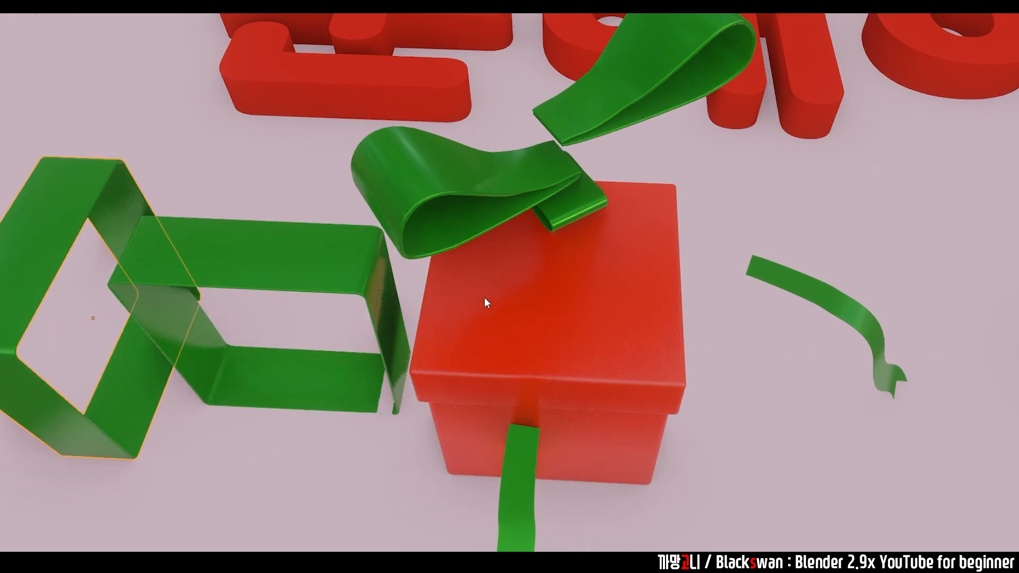
Move the lid of the left gift box aside to uncover the penguin figure and lettering inside.
{"action": "middle_click_drag", "start_coordinate": [484, 297], "coordinate": [625, 265], "text": "shift"}
{"action": "left_click", "coordinate": [725, 320]}
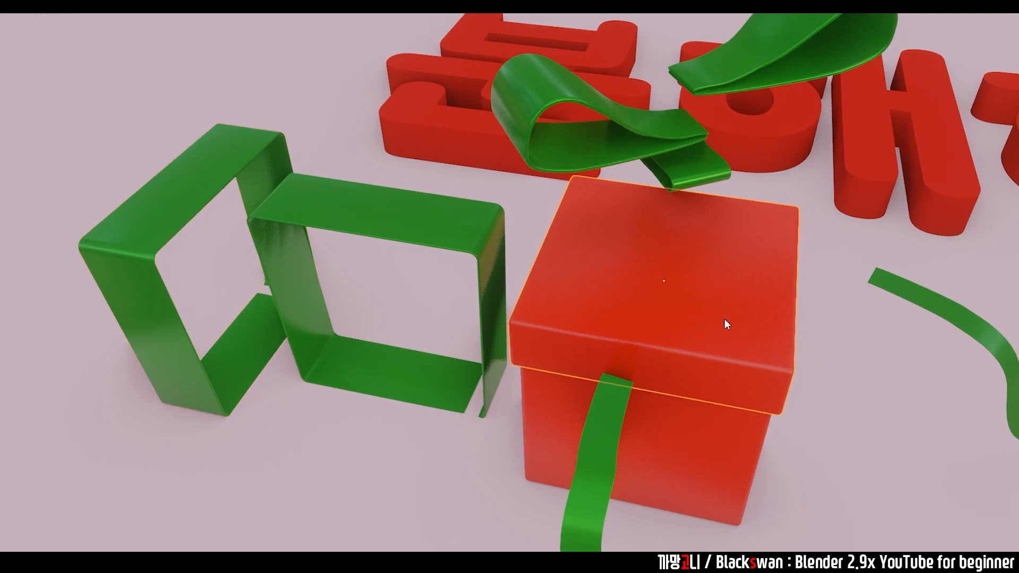
{"action": "middle_click_drag", "start_coordinate": [763, 327], "coordinate": [701, 340], "text": "shift"}
{"action": "scroll", "coordinate": [743, 343], "scroll_direction": "up", "scroll_amount": 3}
{"action": "key", "text": "g"}
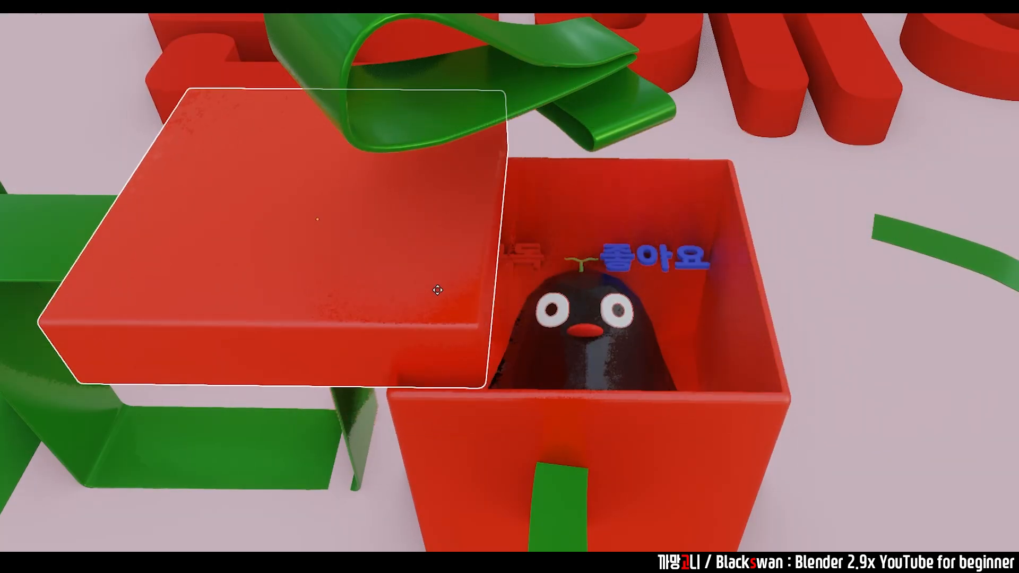
{"action": "left_click", "coordinate": [335, 310]}
{"action": "middle_click_drag", "start_coordinate": [687, 317], "coordinate": [676, 336]}
{"action": "scroll", "coordinate": [678, 333], "scroll_direction": "up", "scroll_amount": 2}
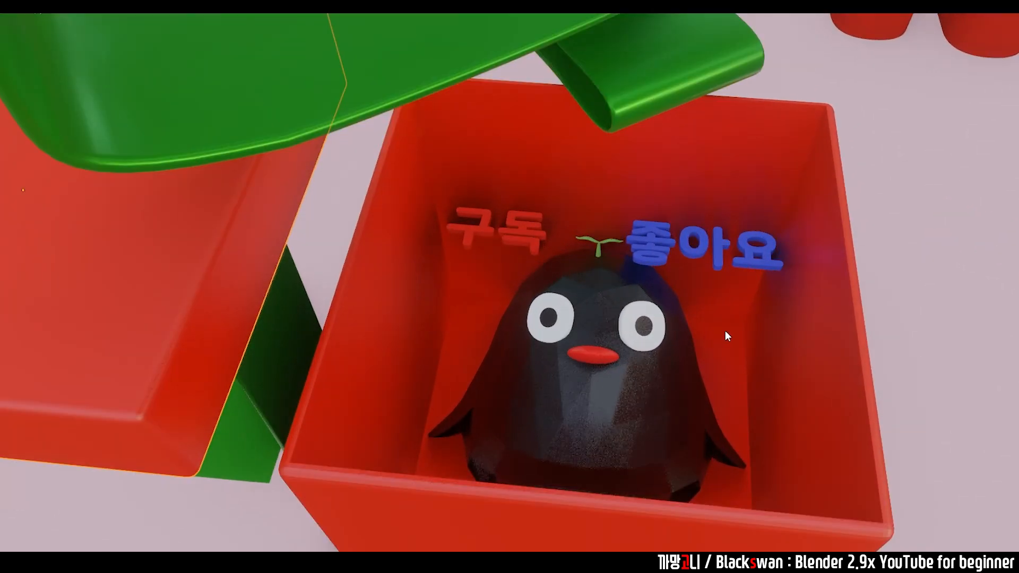
Select all ribbon parts of the second gift box and move them together along X beside the box.
{"action": "scroll", "coordinate": [726, 333], "scroll_direction": "down", "scroll_amount": 5}
{"action": "middle_click_drag", "start_coordinate": [759, 355], "coordinate": [797, 309], "text": "shift"}
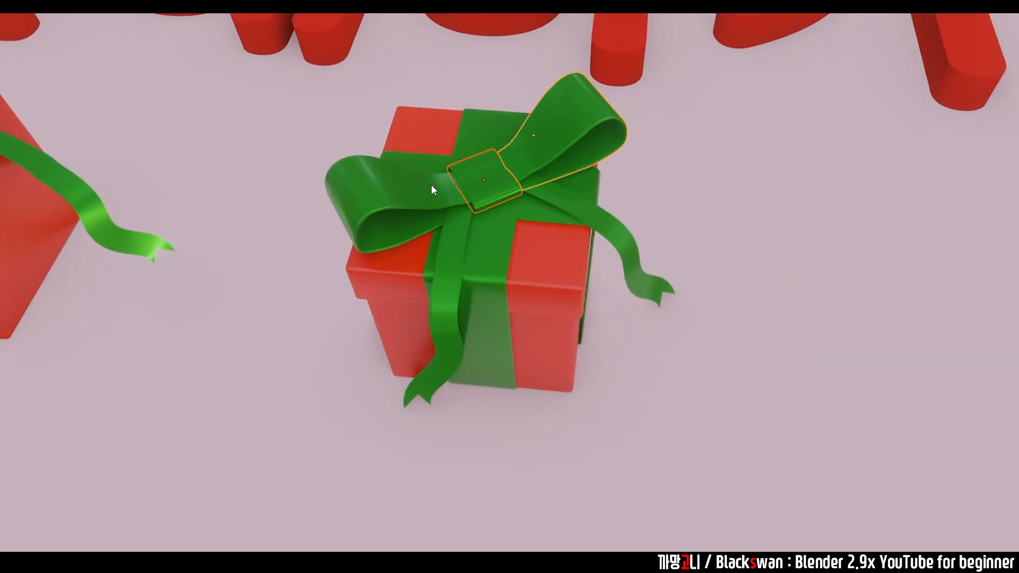
{"action": "left_click", "coordinate": [431, 184], "text": "shift"}
{"action": "left_click", "coordinate": [455, 233], "text": "shift"}
{"action": "left_click", "coordinate": [550, 195], "text": "shift"}
{"action": "left_click", "coordinate": [536, 211], "text": "shift"}
{"action": "left_click", "coordinate": [496, 233], "text": "shift"}
{"action": "key", "text": "g"}
{"action": "key", "text": "x"}
{"action": "left_click", "coordinate": [788, 258]}
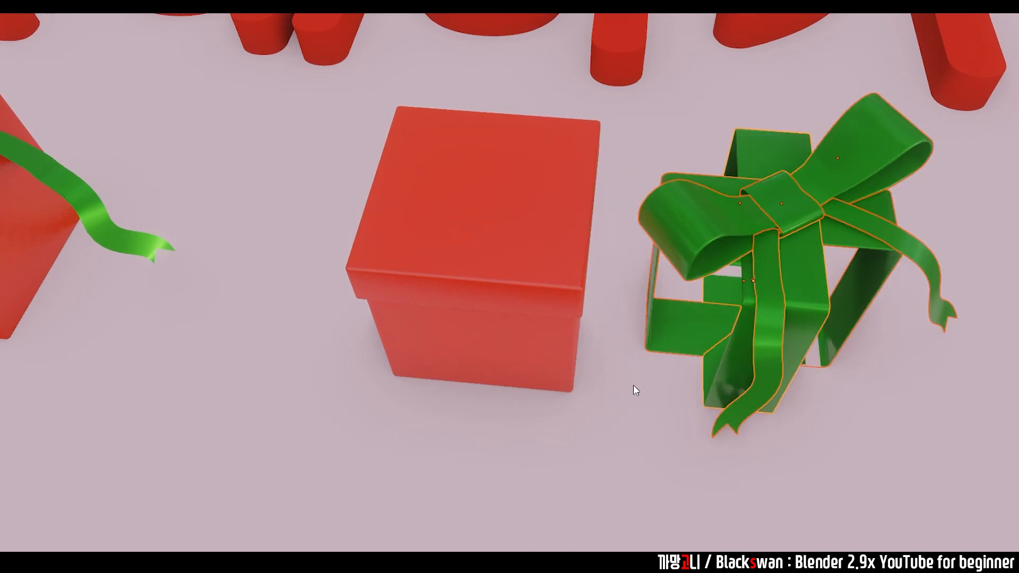
Move the lid of the second gift box aside and return it onto the box.
{"action": "left_click", "coordinate": [553, 229]}
{"action": "key", "text": "g"}
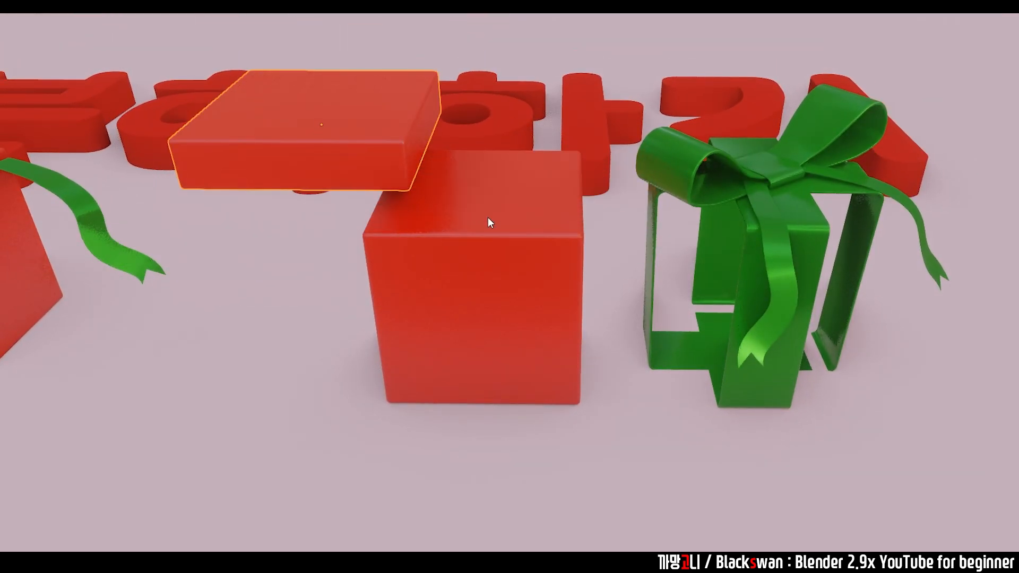
{"action": "left_click", "coordinate": [365, 267]}
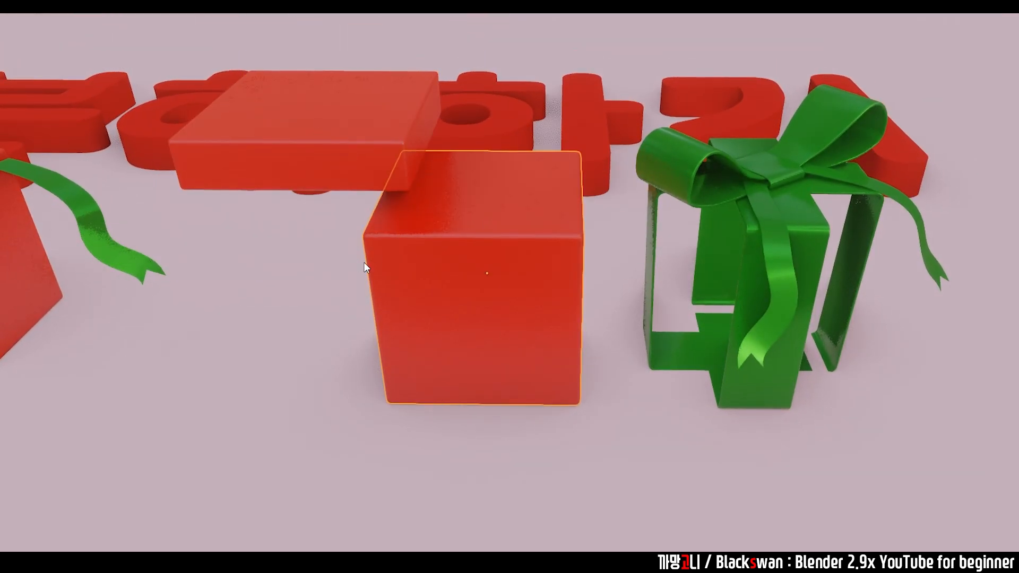
{"action": "middle_click_drag", "start_coordinate": [365, 264], "coordinate": [553, 305], "text": "shift"}
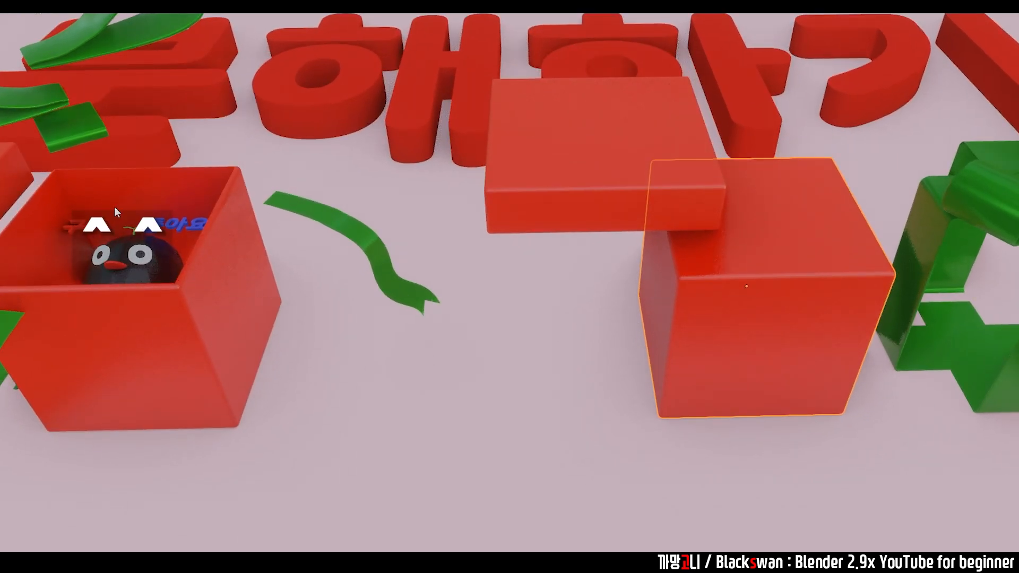
{"action": "left_click", "coordinate": [625, 445]}
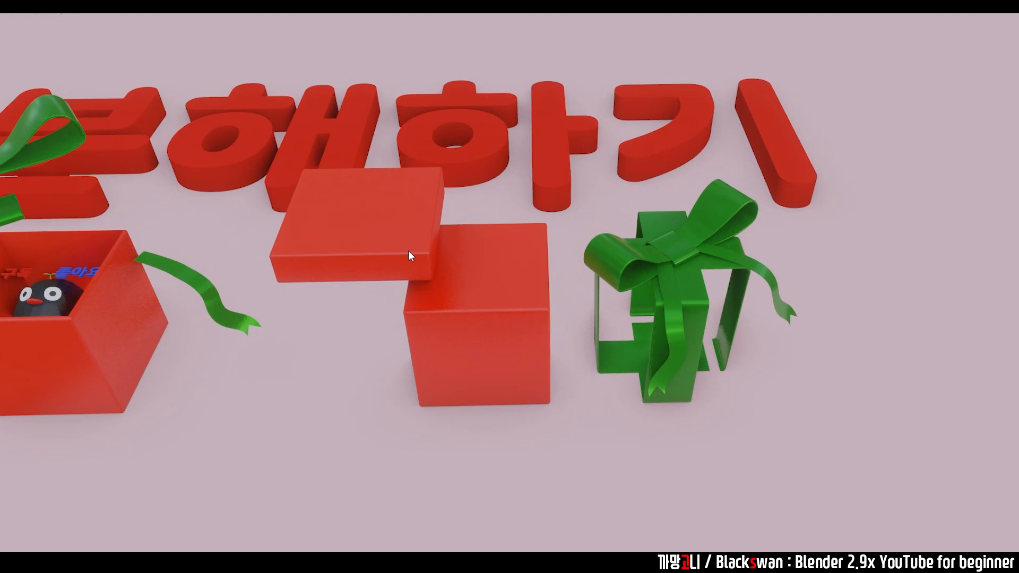
{"action": "left_click_drag", "start_coordinate": [409, 252], "coordinate": [521, 289]}
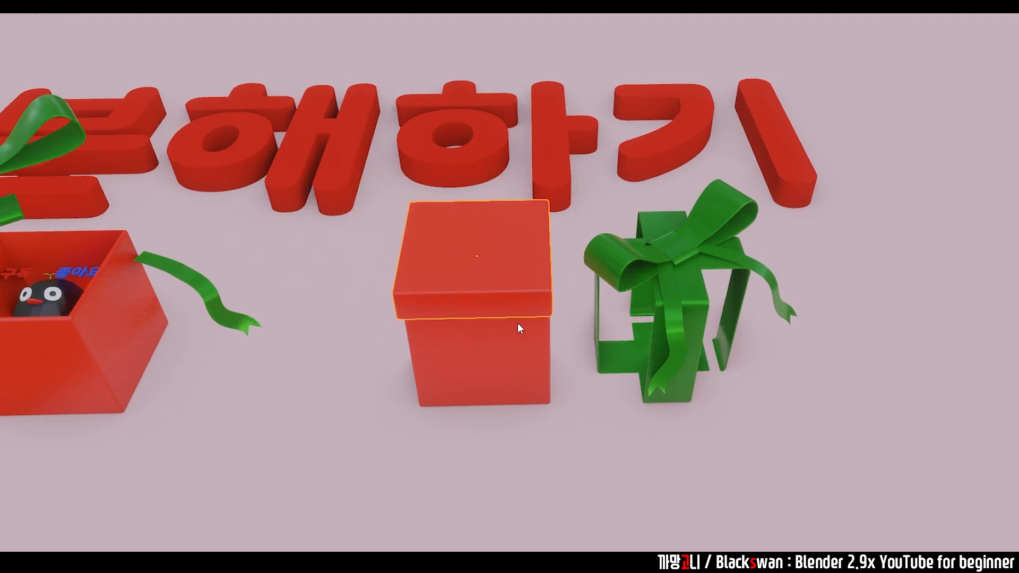
Move the second ribbon's bow and tails along X, away from the crossing bands.
{"action": "left_click", "coordinate": [673, 287], "text": "shift"}
{"action": "key", "text": "g"}
{"action": "key", "text": "x"}
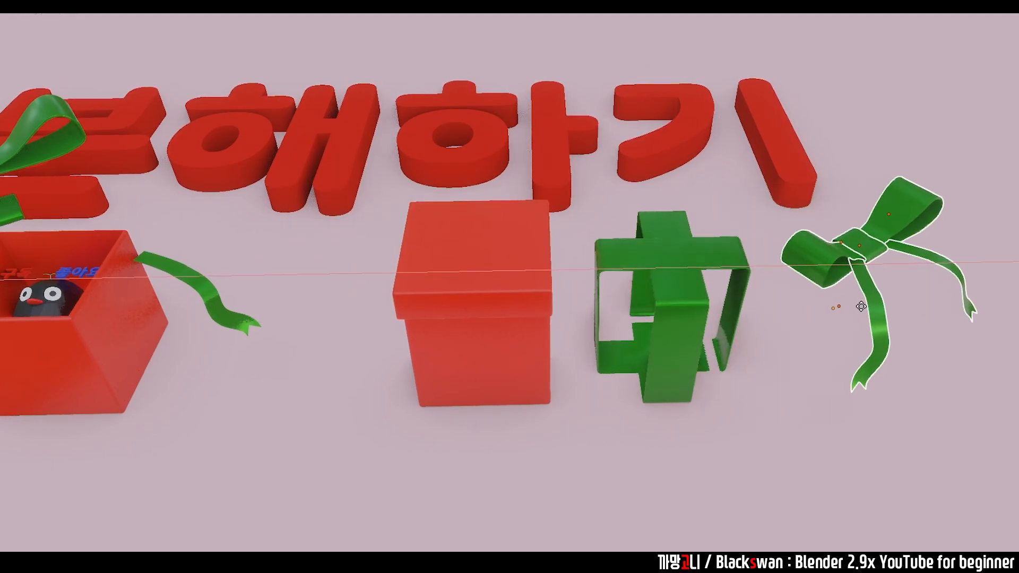
{"action": "left_click", "coordinate": [874, 308]}
{"action": "left_click", "coordinate": [707, 381]}
{"action": "middle_click_drag", "start_coordinate": [766, 305], "coordinate": [610, 310], "text": "shift"}
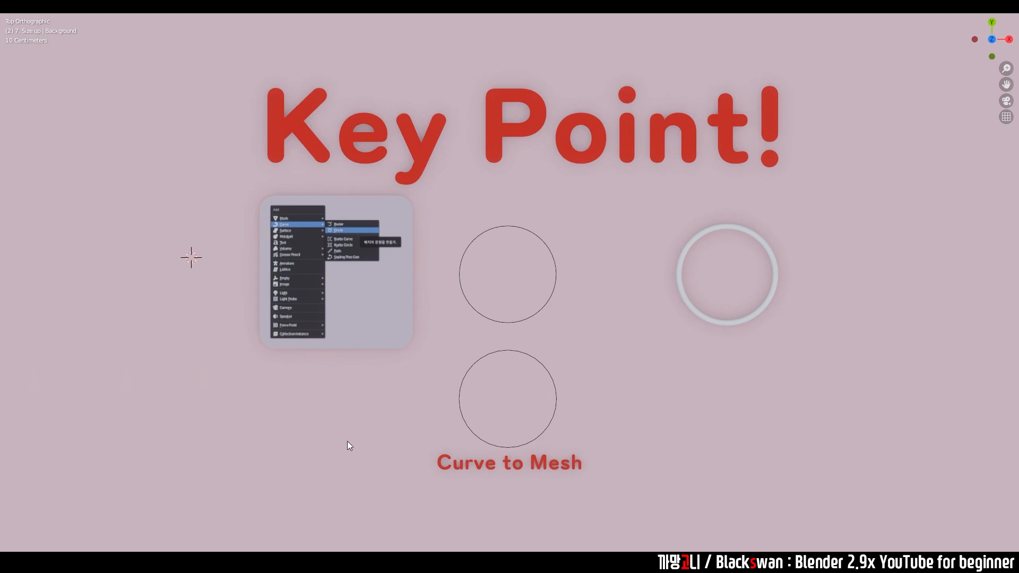
Examine the reference picture for adding a circle curve and compare it with the available curve types.
{"action": "left_click", "coordinate": [351, 340]}
{"action": "scroll", "coordinate": [352, 341], "scroll_direction": "up", "scroll_amount": 3}
{"action": "middle_click_drag", "start_coordinate": [352, 343], "coordinate": [688, 345], "text": "shift"}
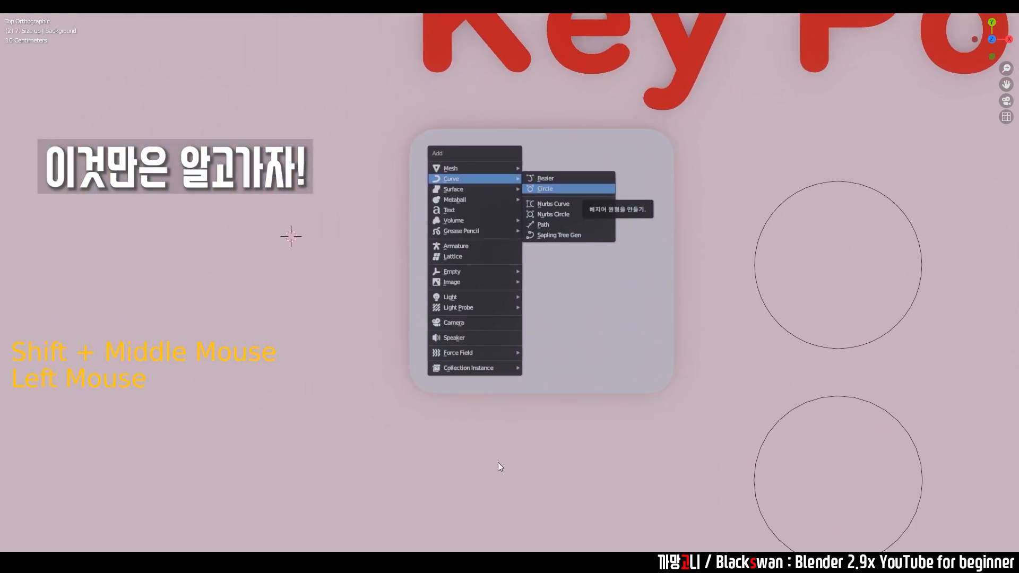
{"action": "key", "text": "shift+a"}
{"action": "mouse_move", "coordinate": [132, 206]}
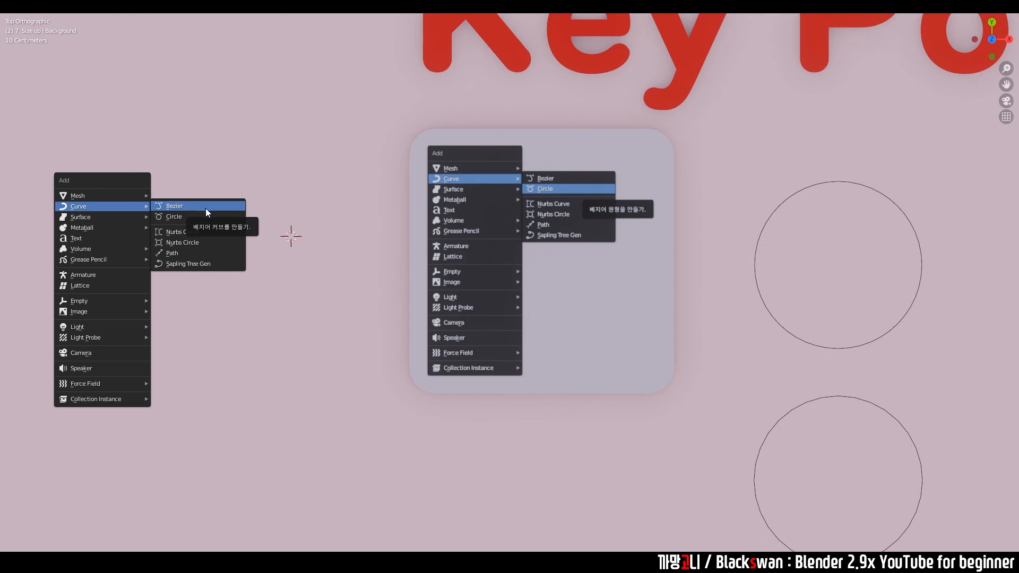
{"action": "left_click", "coordinate": [258, 263]}
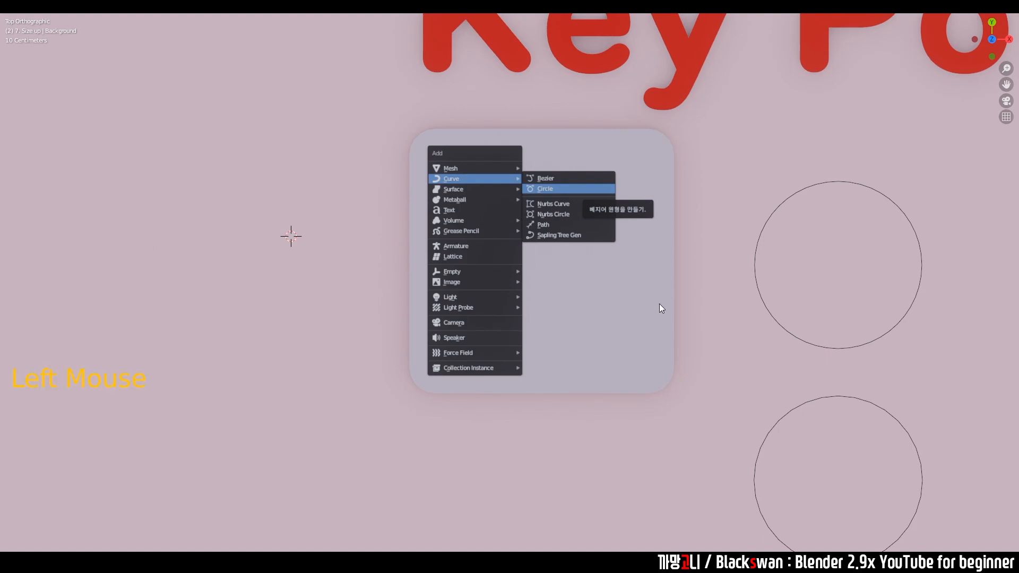
Enter Edit Mode on the upper circle curve and select its control points individually.
{"action": "middle_click_drag", "start_coordinate": [660, 303], "coordinate": [600, 276], "text": "shift"}
{"action": "left_click", "coordinate": [589, 284]}
{"action": "key", "text": "Tab"}
{"action": "scroll", "coordinate": [603, 277], "scroll_direction": "up", "scroll_amount": 2}
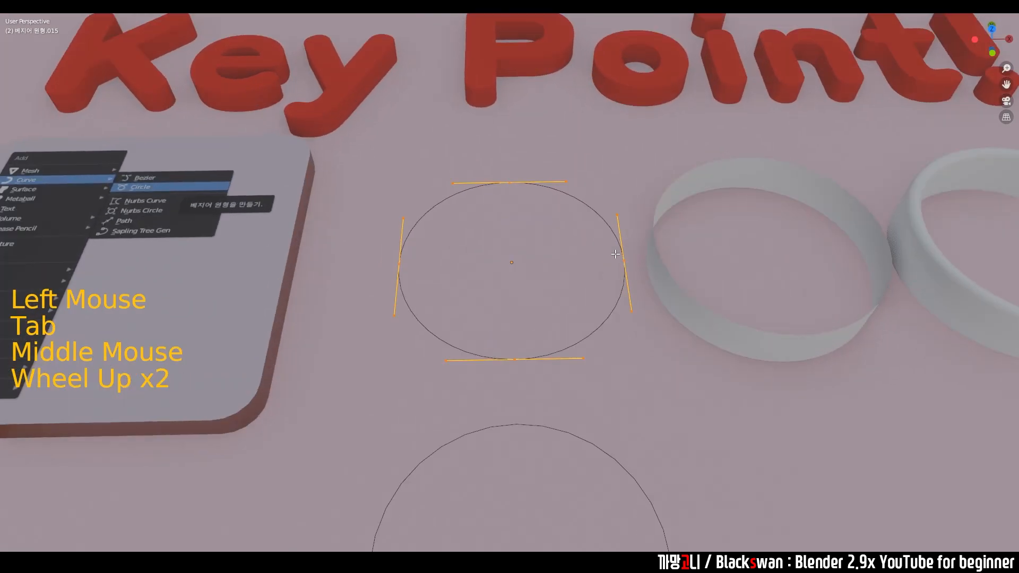
{"action": "left_click", "coordinate": [495, 166]}
{"action": "left_click_drag", "start_coordinate": [577, 216], "coordinate": [646, 268]}
{"action": "left_click_drag", "start_coordinate": [491, 289], "coordinate": [589, 383]}
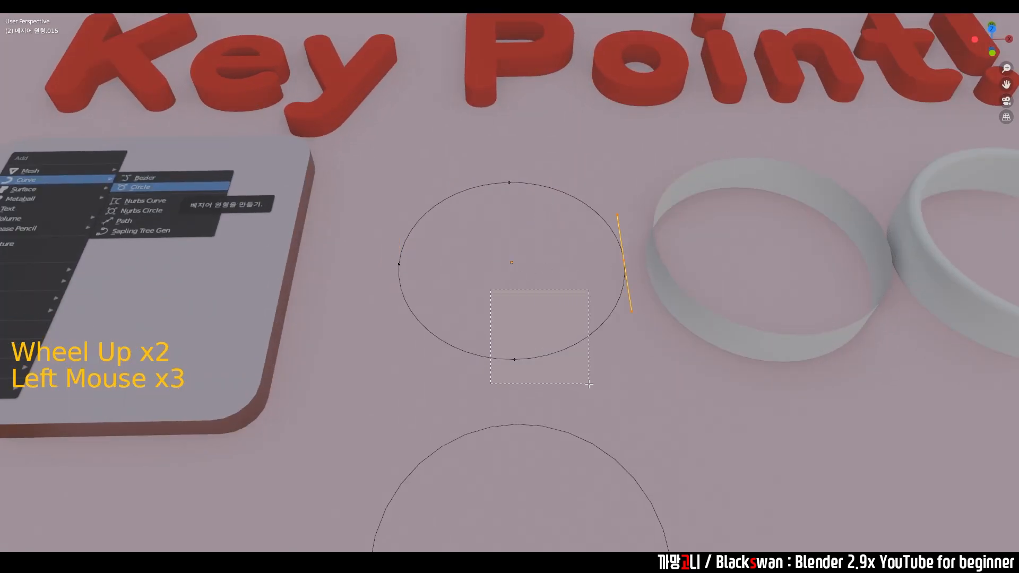
{"action": "left_click", "coordinate": [391, 262]}
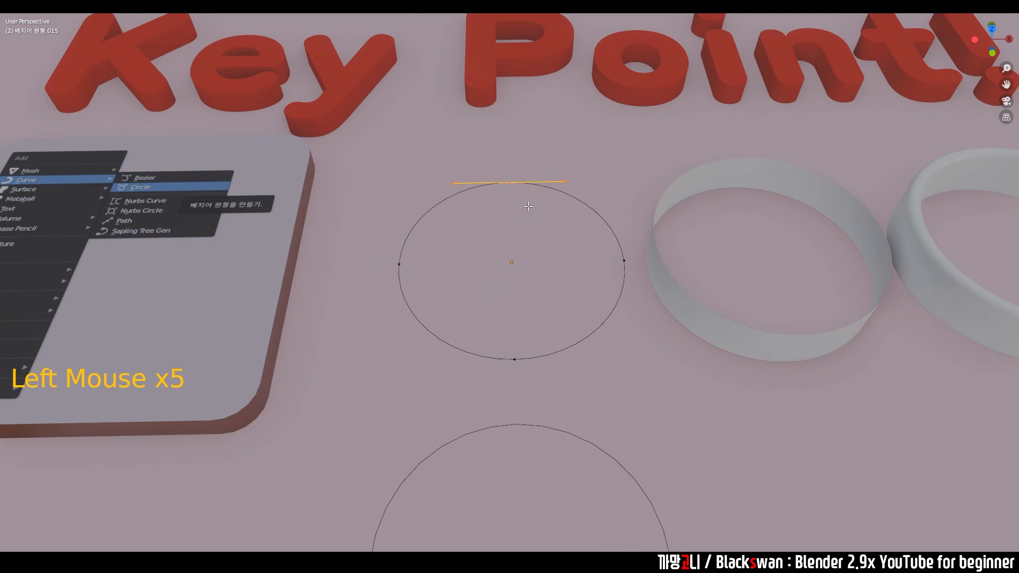
Move control points of the circle curve and rotate one of them to dent its outline inward.
{"action": "key", "text": "g"}
{"action": "left_click", "coordinate": [505, 196]}
{"action": "middle_click_drag", "start_coordinate": [505, 196], "coordinate": [472, 258]}
{"action": "left_click", "coordinate": [559, 229]}
{"action": "key", "text": "g"}
{"action": "key", "text": "r"}
{"action": "left_click", "coordinate": [662, 153]}
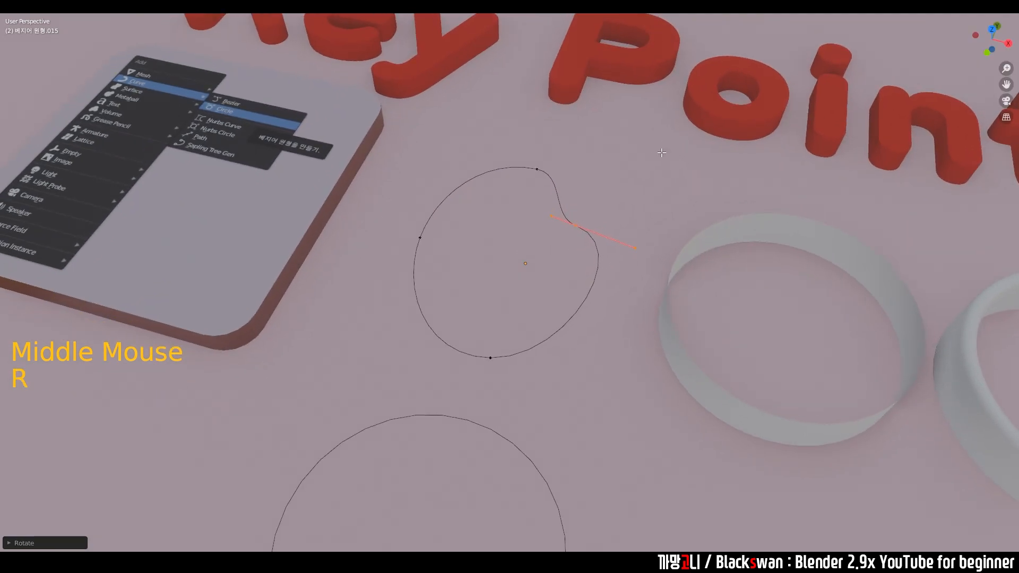
Rotate the control point opposite the dent to bend the outline there, and return to Object Mode.
{"action": "left_click", "coordinate": [420, 237]}
{"action": "key", "text": "r"}
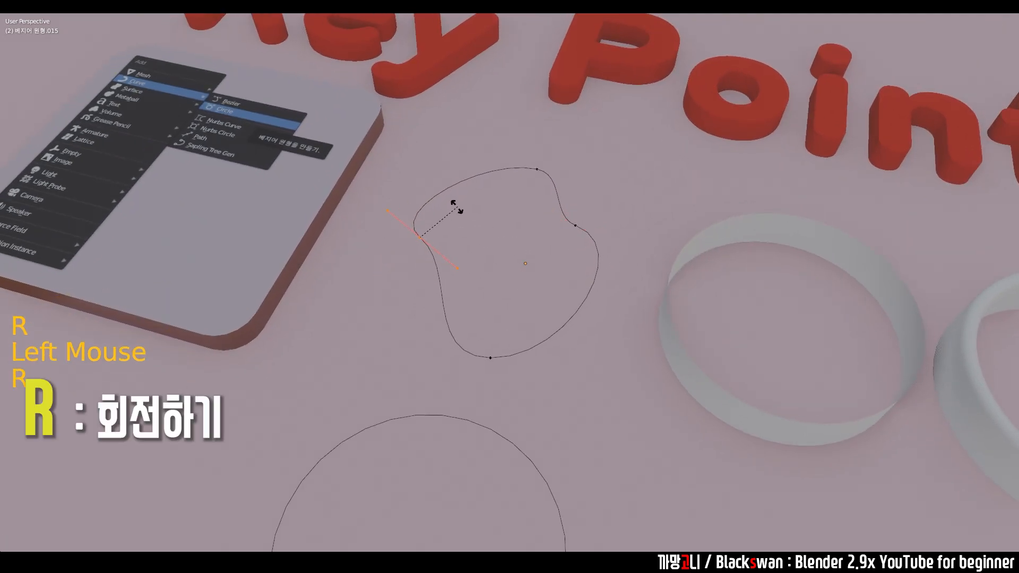
{"action": "left_click", "coordinate": [456, 208]}
{"action": "middle_click_drag", "start_coordinate": [478, 239], "coordinate": [598, 258]}
{"action": "key", "text": "Tab"}
Select the deformed curve and bring back the full workspace interface around the 3D view.
{"action": "scroll", "coordinate": [538, 292], "scroll_direction": "up", "scroll_amount": 2}
{"action": "left_click", "coordinate": [602, 269]}
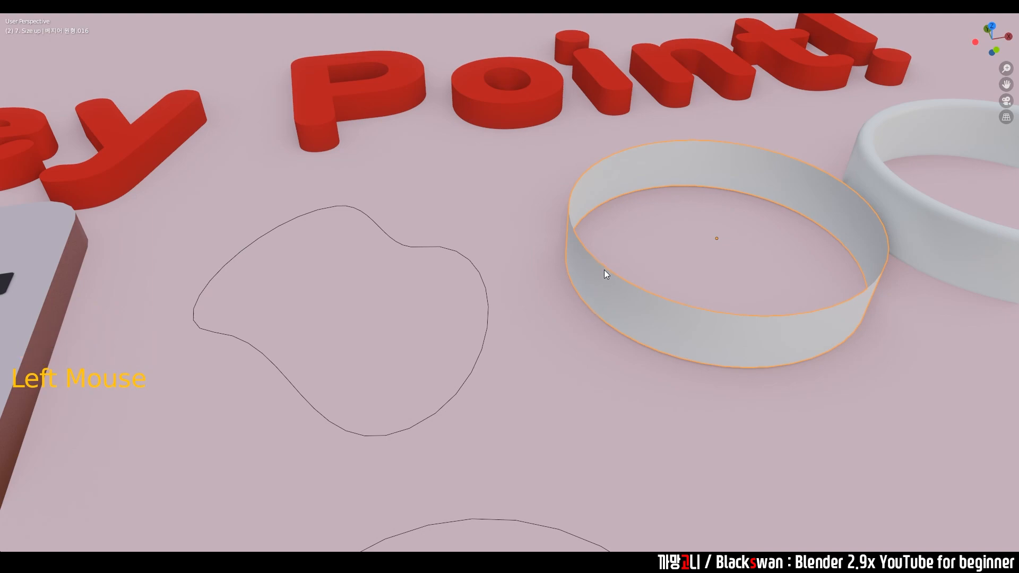
{"action": "scroll", "coordinate": [499, 304], "scroll_direction": "down", "scroll_amount": 2}
{"action": "left_click", "coordinate": [495, 298]}
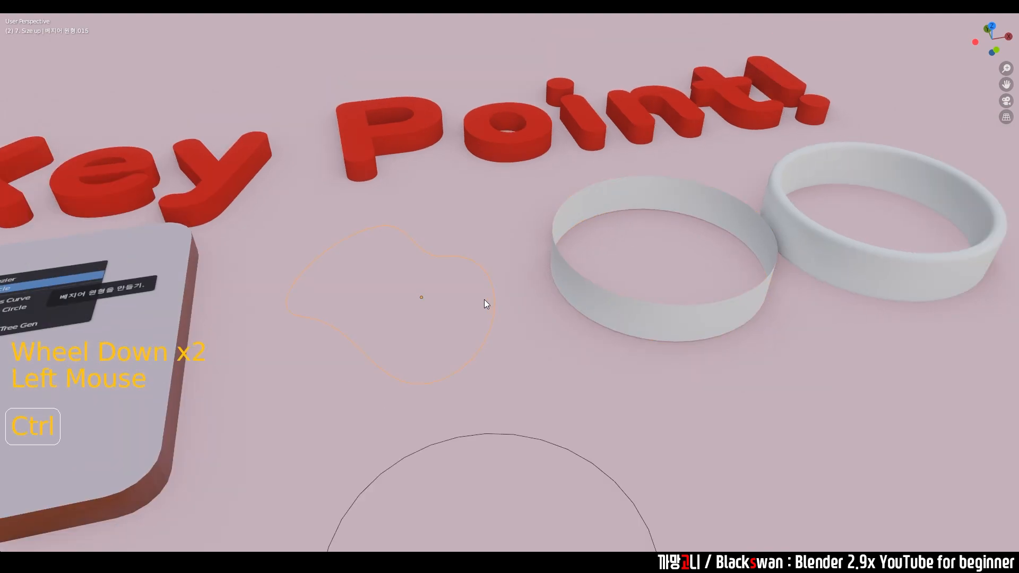
{"action": "key", "text": "ctrl+alt+space"}
{"action": "middle_click_drag", "start_coordinate": [451, 321], "coordinate": [574, 306], "text": "shift"}
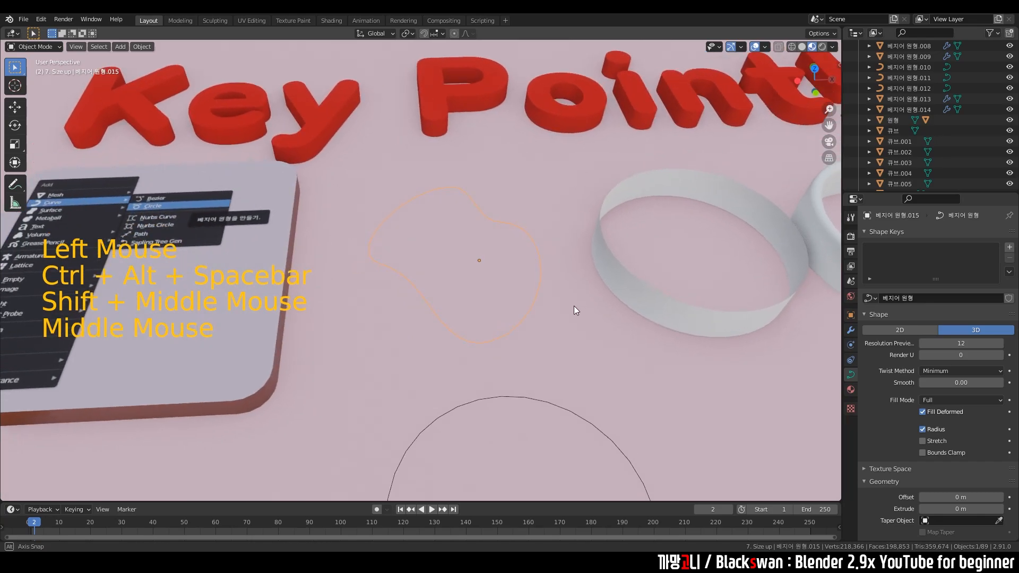
{"action": "left_click", "coordinate": [574, 304]}
{"action": "left_click", "coordinate": [543, 284]}
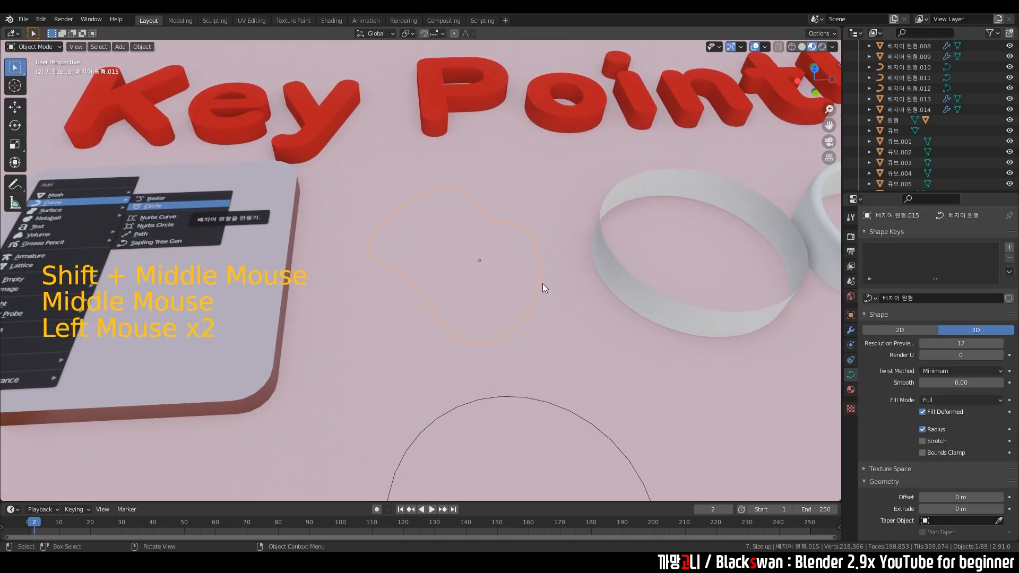
Show the deformed curve's object data properties and expand the Geometry settings with Extrude and Bevel.
{"action": "scroll", "coordinate": [946, 409], "scroll_direction": "down", "scroll_amount": 1}
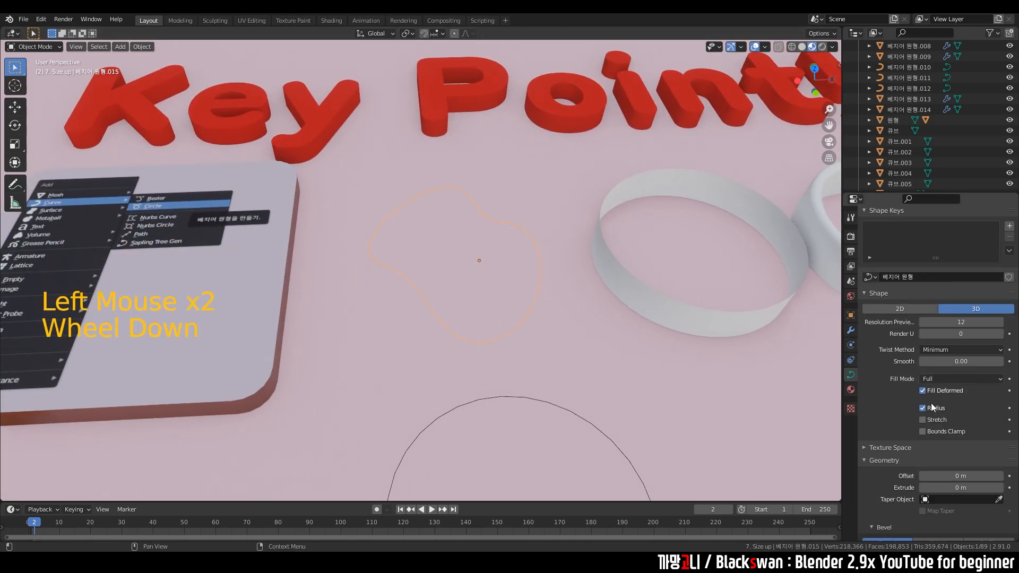
{"action": "left_click", "coordinate": [852, 361]}
{"action": "left_click", "coordinate": [852, 374]}
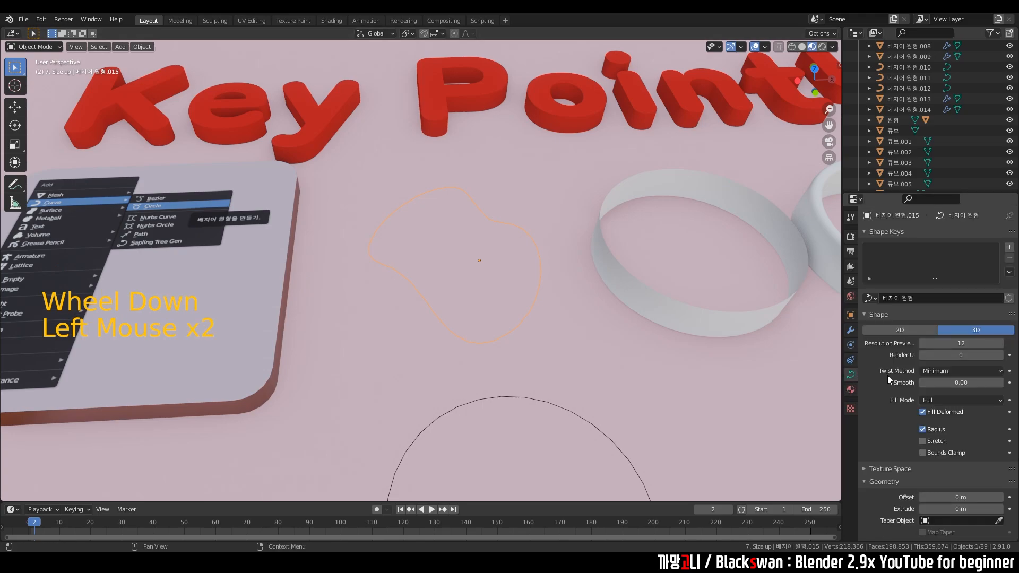
{"action": "scroll", "coordinate": [889, 375], "scroll_direction": "down", "scroll_amount": 6}
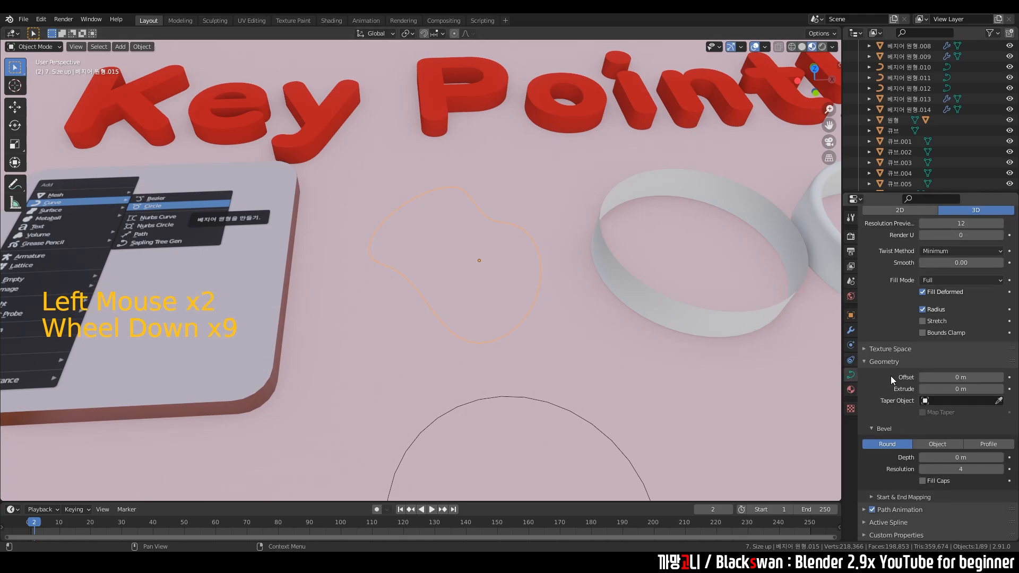
{"action": "left_click", "coordinate": [874, 362]}
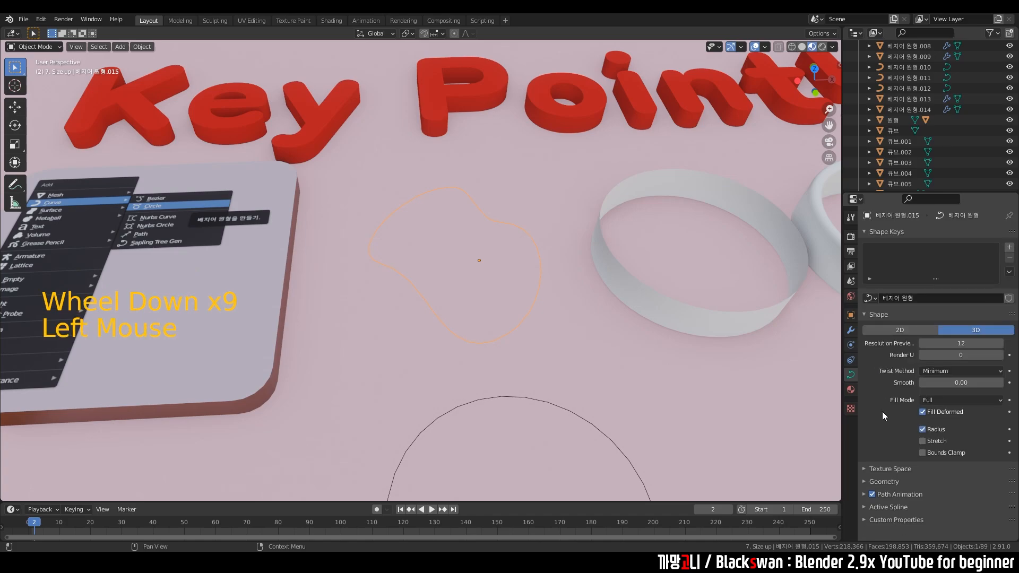
{"action": "left_click", "coordinate": [865, 480]}
{"action": "scroll", "coordinate": [902, 420], "scroll_direction": "down", "scroll_amount": 6}
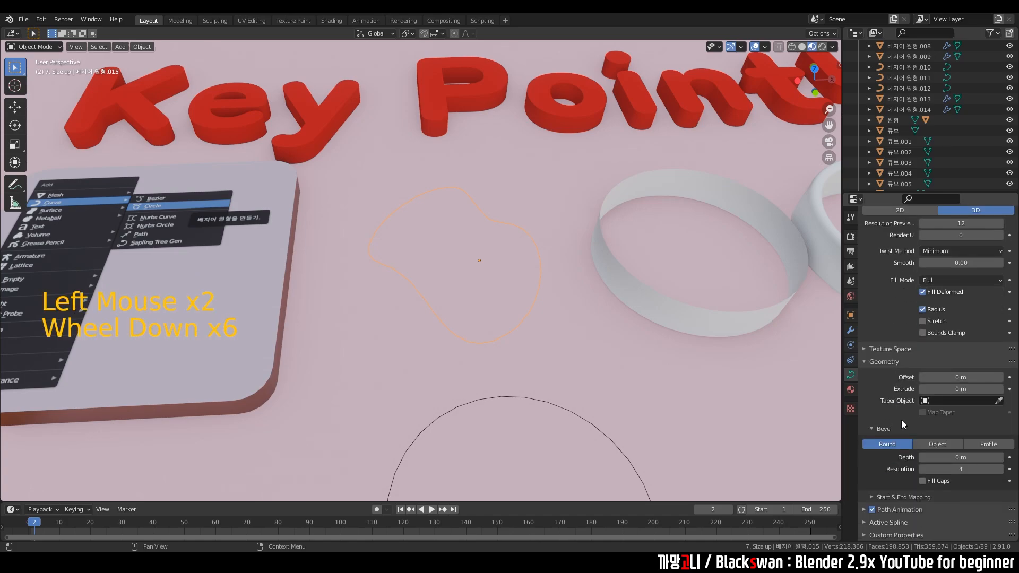
Set the deformed curve's Extrude to 0.2 m and vary the value to demonstrate the ribbon height.
{"action": "left_click", "coordinate": [943, 389]}
{"action": "type", "text": "0."}
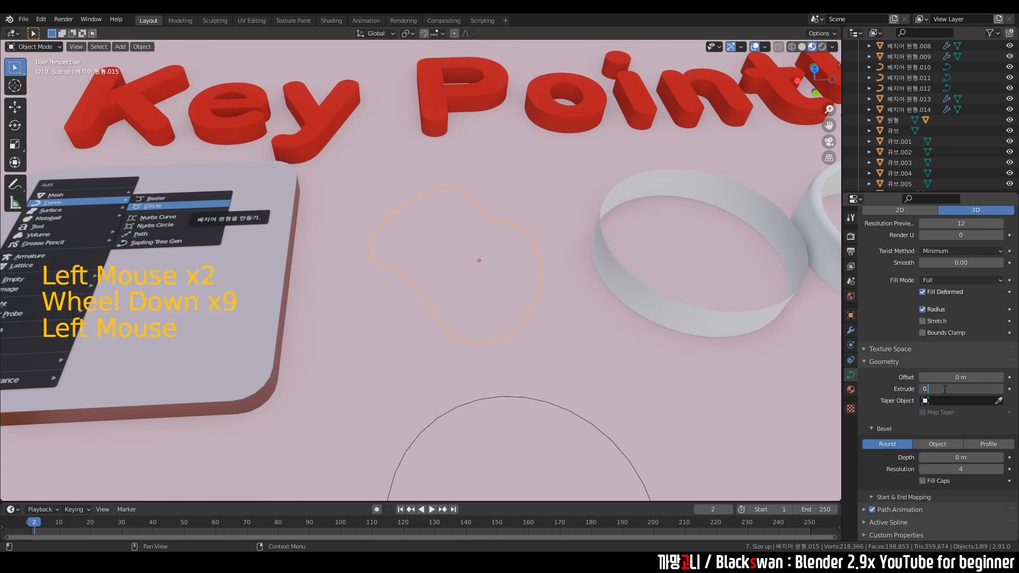
{"action": "type", "text": "2"}
{"action": "key", "text": "Return"}
{"action": "scroll", "coordinate": [490, 318], "scroll_direction": "up", "scroll_amount": 3}
{"action": "middle_click_drag", "start_coordinate": [491, 319], "coordinate": [674, 311]}
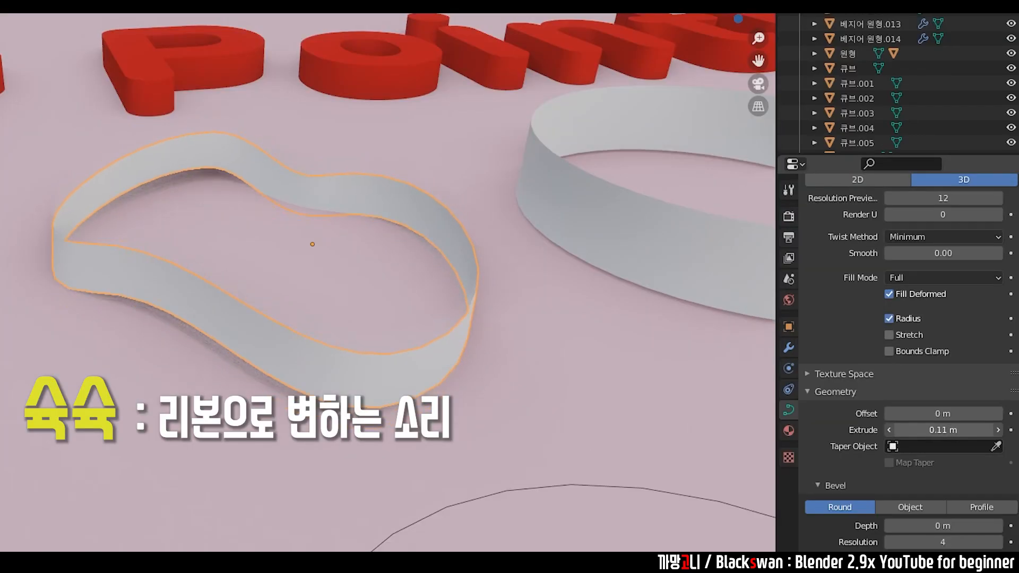
{"action": "left_click_drag", "start_coordinate": [959, 392], "coordinate": [980, 392]}
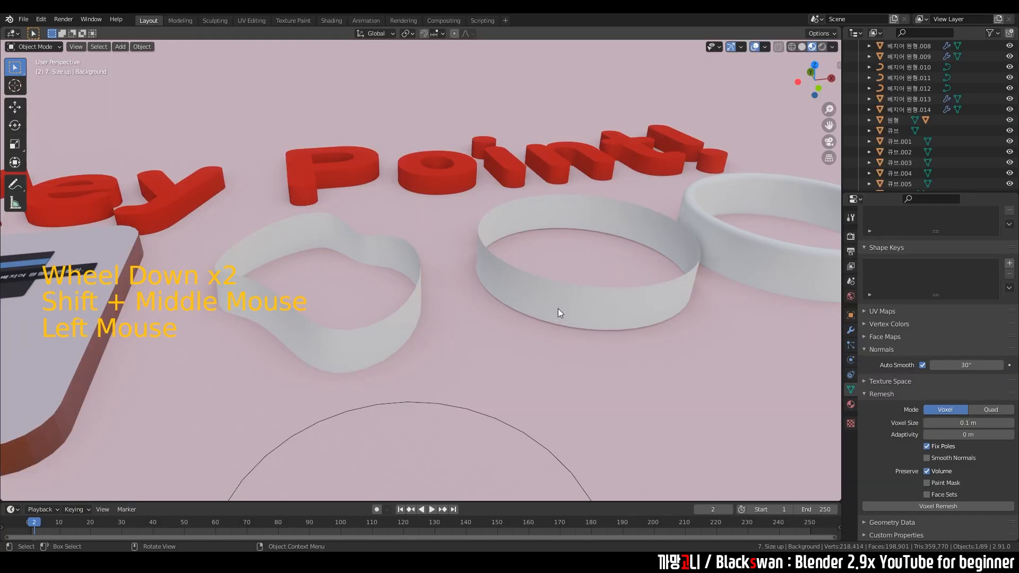
Compare the flat ribbon ring with the thick ring beside it and select the flat one.
{"action": "middle_click_drag", "start_coordinate": [559, 308], "coordinate": [409, 332], "text": "shift"}
{"action": "scroll", "coordinate": [449, 333], "scroll_direction": "up", "scroll_amount": 2}
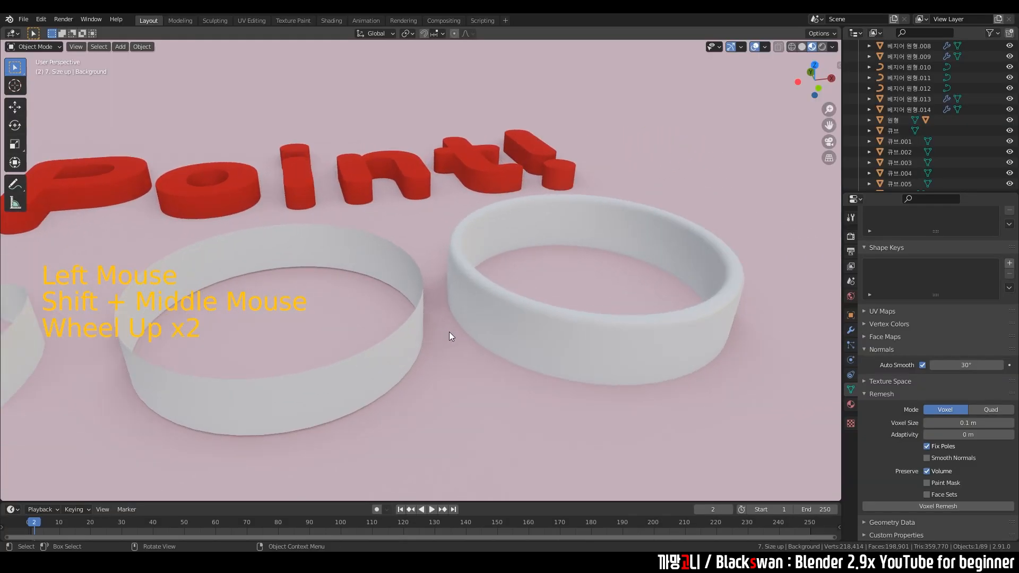
{"action": "left_click", "coordinate": [416, 320]}
{"action": "left_click", "coordinate": [502, 307]}
{"action": "middle_click_drag", "start_coordinate": [546, 312], "coordinate": [520, 332]}
{"action": "left_click", "coordinate": [444, 342]}
{"action": "left_click", "coordinate": [426, 313]}
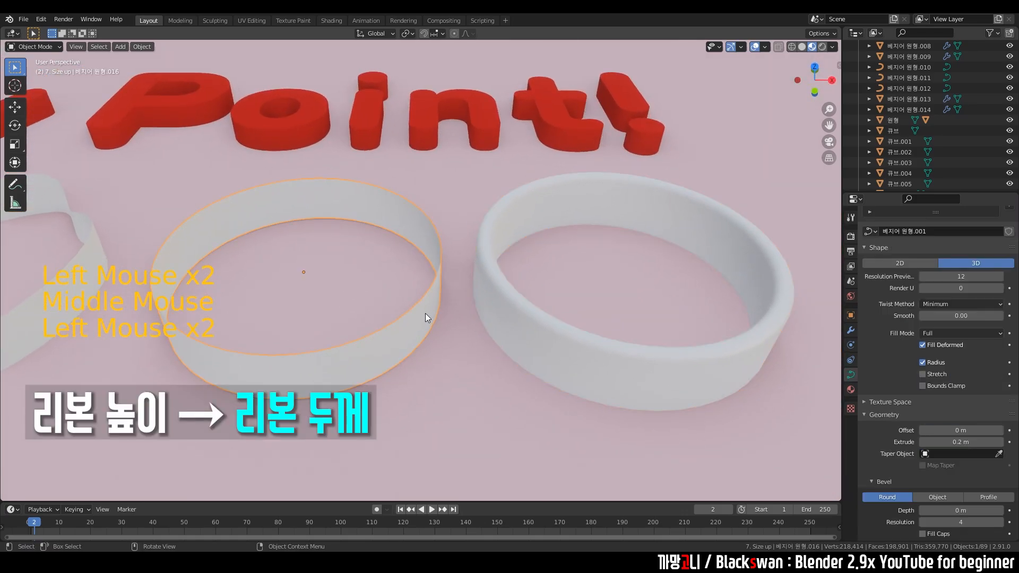
Raise the flat ring's bevel Depth gradually to 0.15 m to give the ribbon thickness.
{"action": "scroll", "coordinate": [942, 388], "scroll_direction": "down", "scroll_amount": 6}
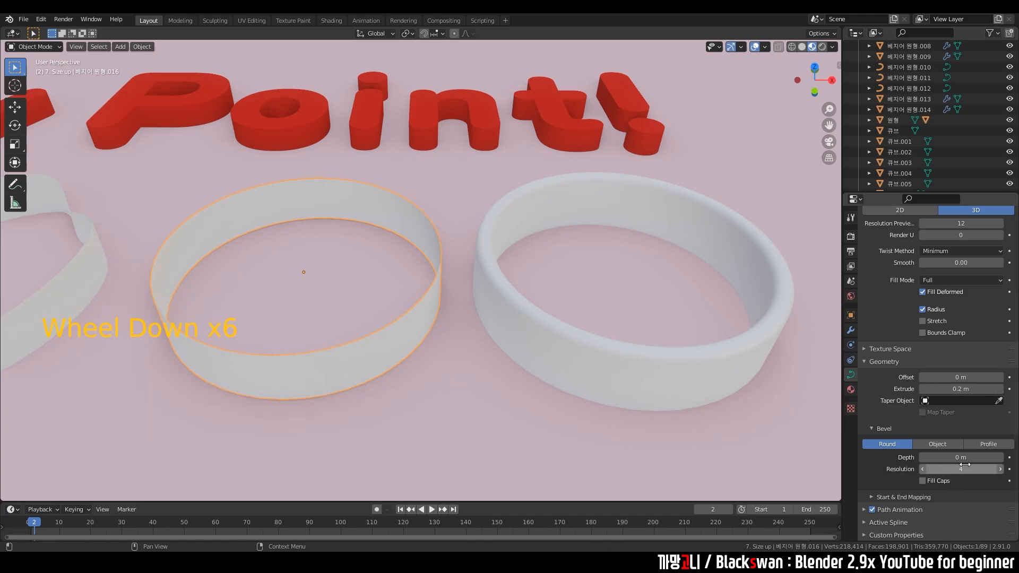
{"action": "left_click", "coordinate": [1001, 458]}
{"action": "left_click", "coordinate": [1001, 457]}
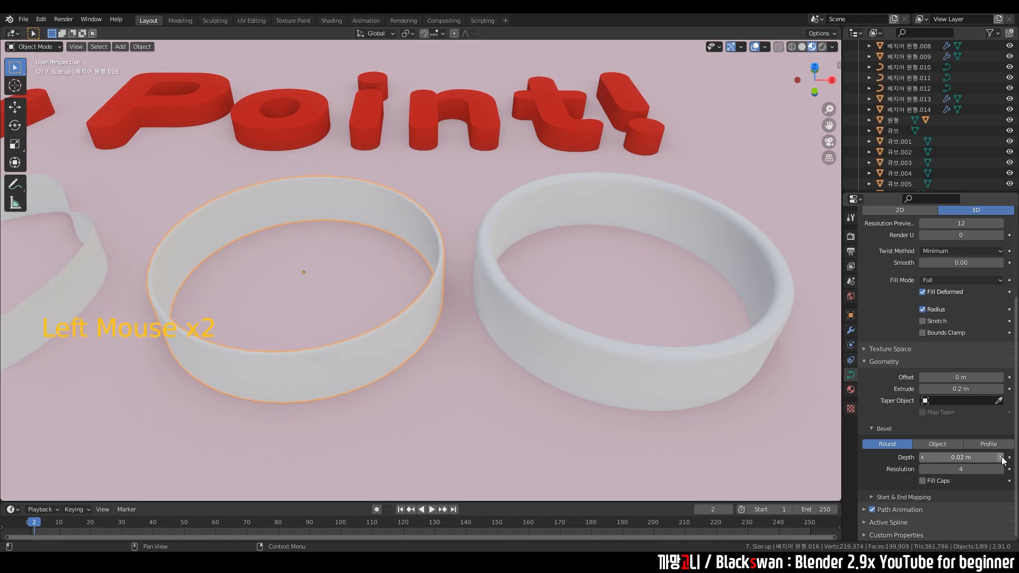
{"action": "double_click", "coordinate": [1001, 457]}
{"action": "double_click", "coordinate": [1001, 457]}
{"action": "double_click", "coordinate": [1001, 458]}
{"action": "double_click", "coordinate": [1001, 458]}
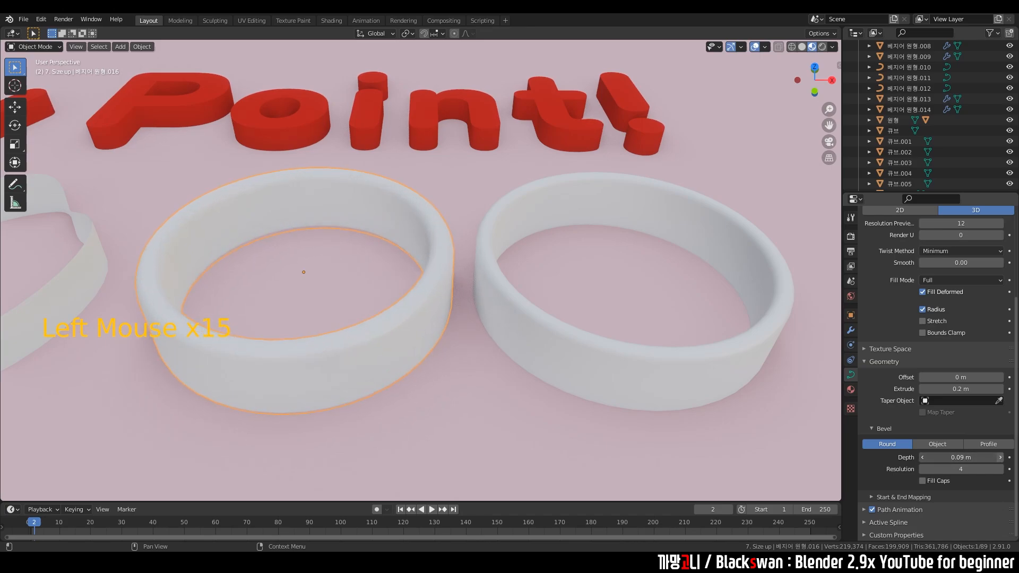
{"action": "mouse_move", "coordinate": [978, 457]}
{"action": "left_mouse_down"}
{"action": "mouse_move", "coordinate": [998, 458]}
{"action": "mouse_move", "coordinate": [985, 458]}
{"action": "left_mouse_up"}
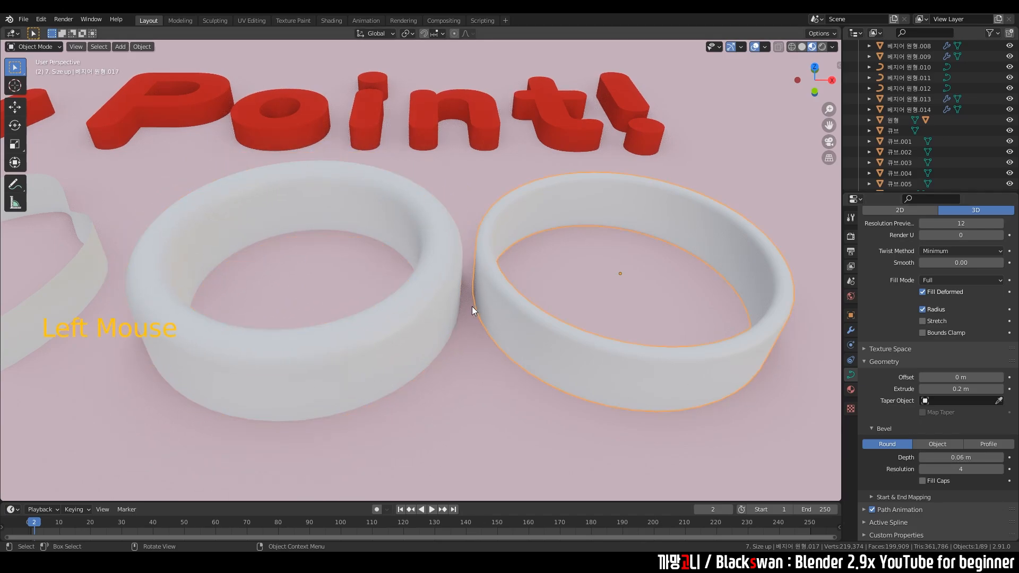
Enter Edit Mode on the thickened ring and move its far control point inward.
{"action": "left_click", "coordinate": [442, 294]}
{"action": "key", "text": "Tab"}
{"action": "middle_click_drag", "start_coordinate": [400, 254], "coordinate": [471, 312], "text": "shift"}
{"action": "left_click", "coordinate": [400, 186]}
{"action": "key", "text": "g"}
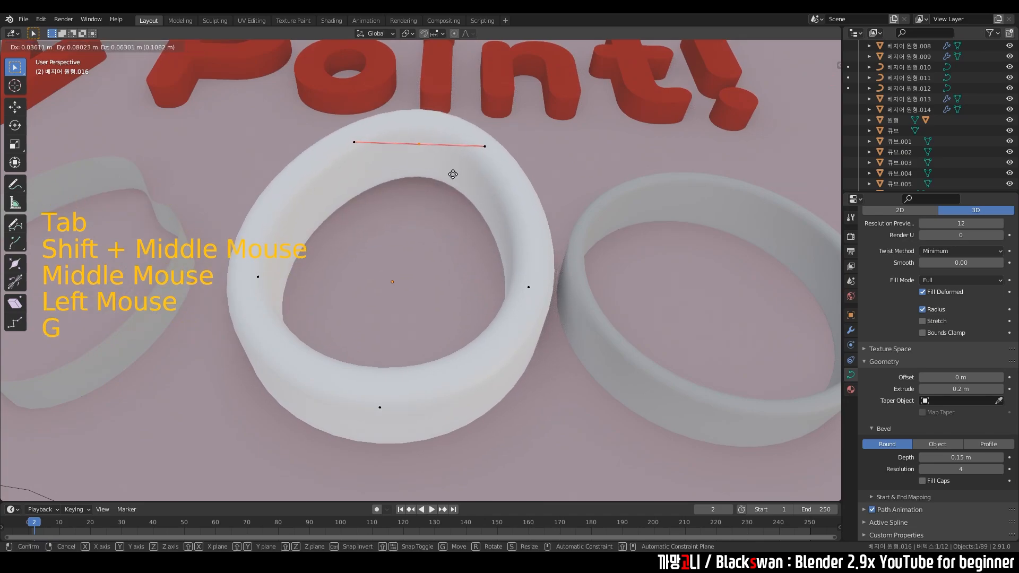
{"action": "left_click", "coordinate": [464, 223]}
In top view, move the ring's upper control point toward the centre to flatten the upper side.
{"action": "key", "text": "grave"}
{"action": "middle_click_drag", "start_coordinate": [439, 167], "coordinate": [513, 260], "text": "shift"}
{"action": "key", "text": "g"}
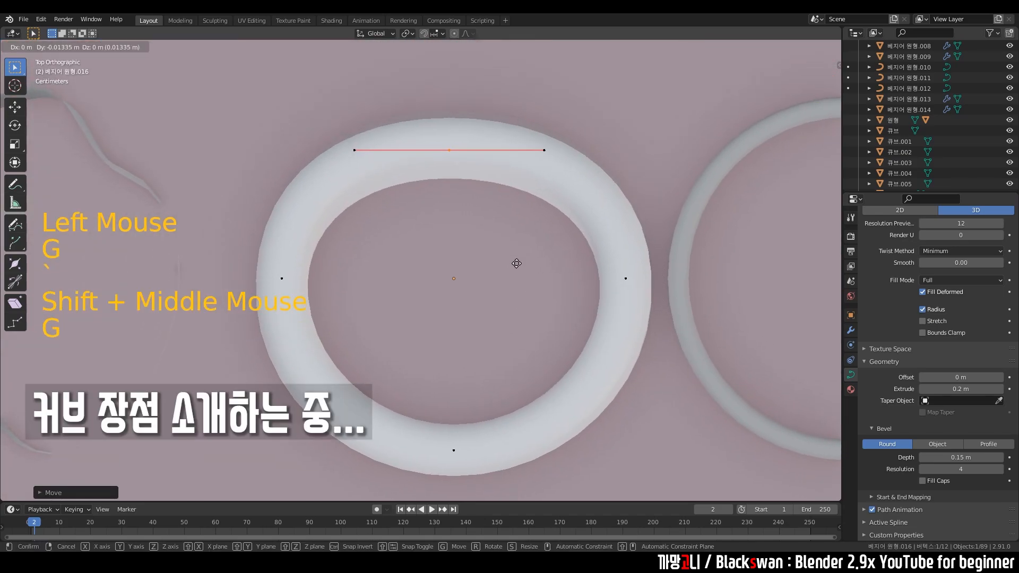
{"action": "left_click", "coordinate": [544, 322]}
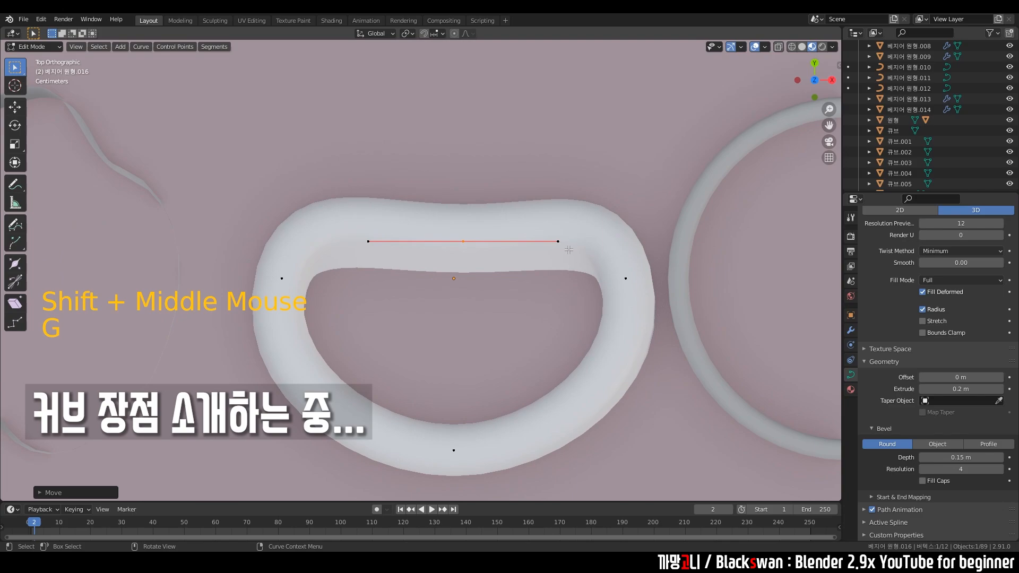
{"action": "key", "text": "g"}
{"action": "left_click", "coordinate": [463, 192]}
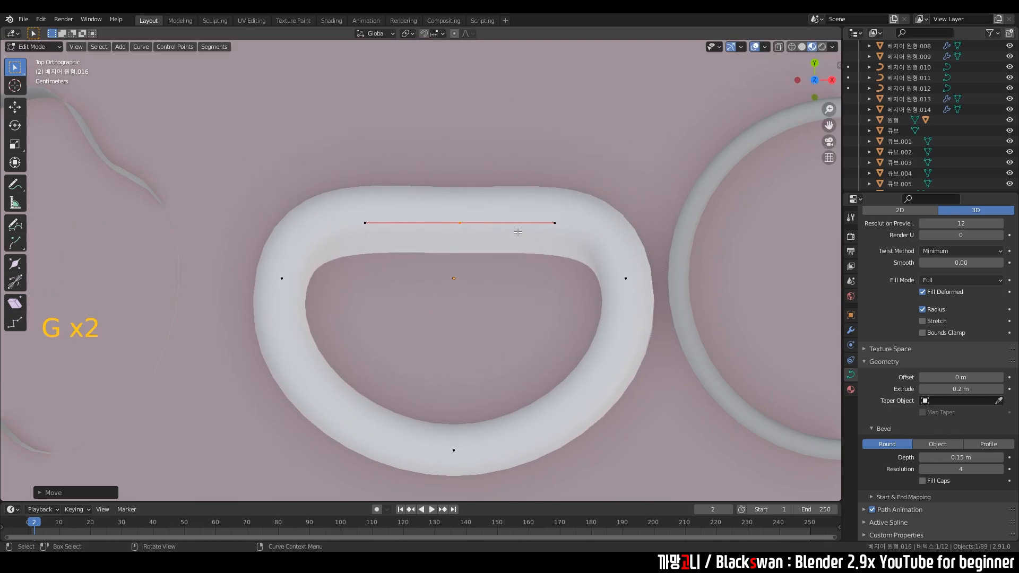
{"action": "middle_click_drag", "start_coordinate": [540, 288], "coordinate": [549, 251], "text": "shift"}
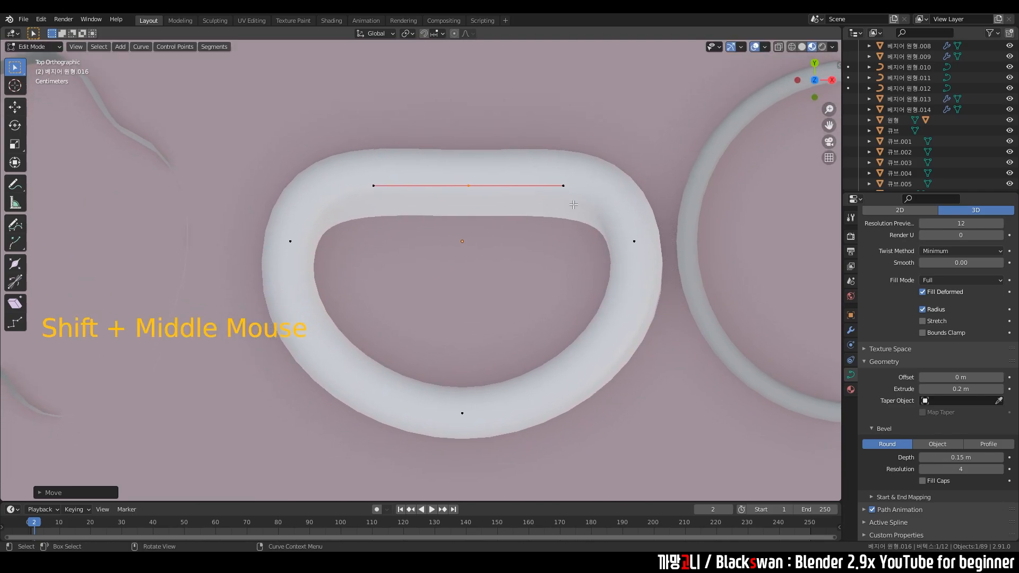
Subdivide the curve segment between the top and right control points.
{"action": "left_click", "coordinate": [635, 241]}
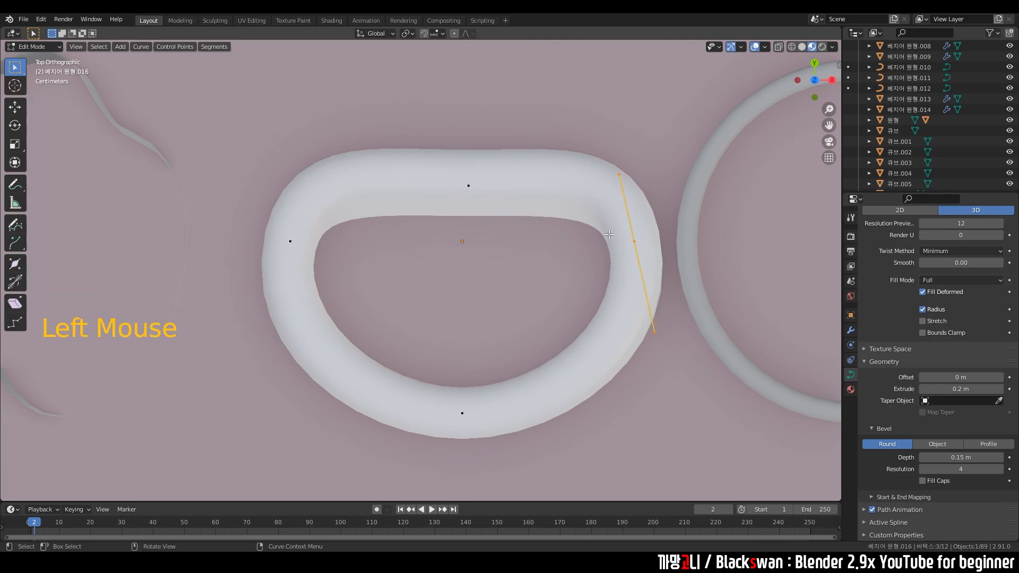
{"action": "left_click", "coordinate": [468, 186], "text": "shift"}
{"action": "right_click", "coordinate": [553, 213]}
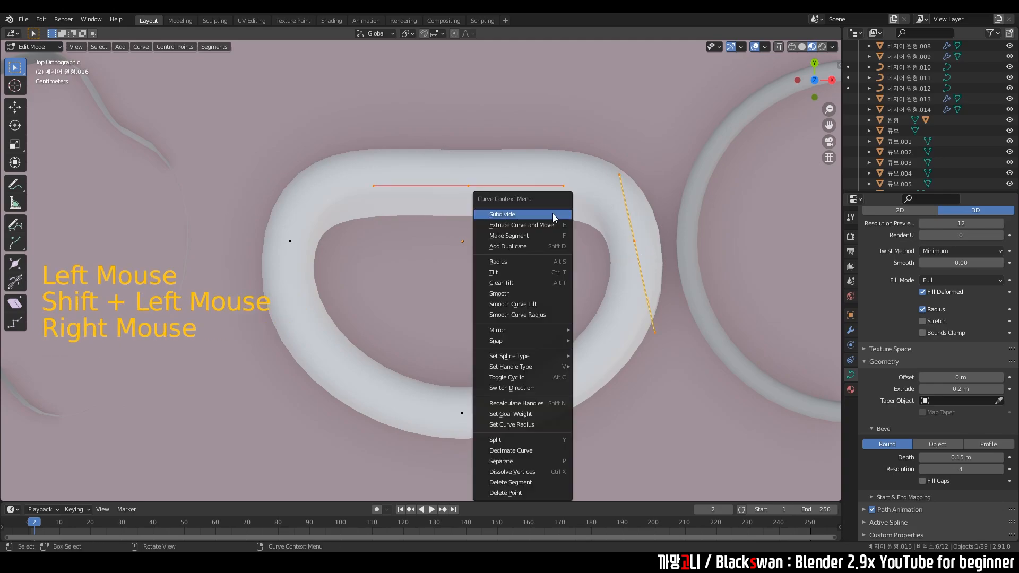
{"action": "left_click", "coordinate": [507, 215]}
{"action": "left_click", "coordinate": [582, 189]}
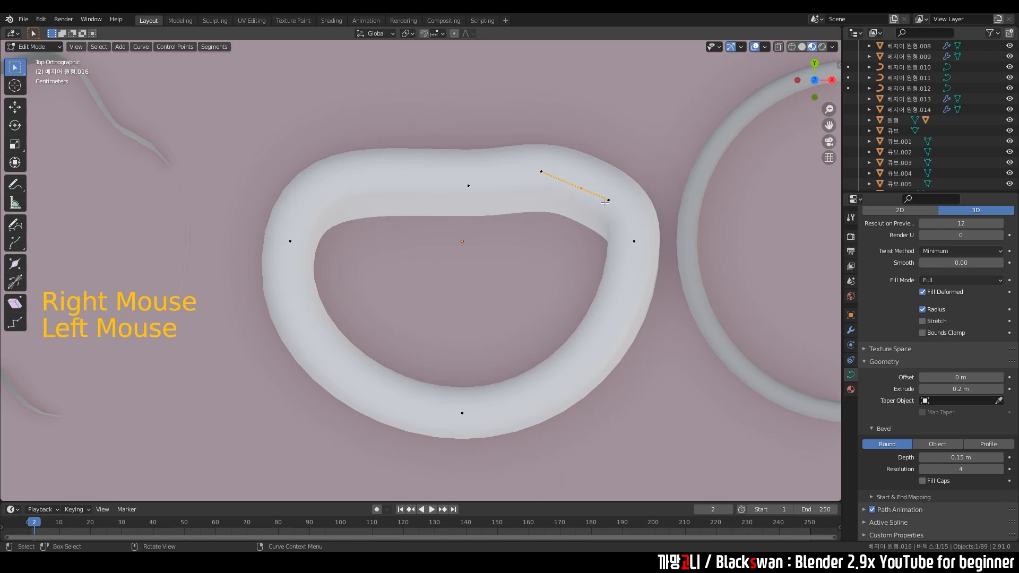
Subdivide the curve segment between the top and left control points.
{"action": "double_click", "coordinate": [468, 186]}
{"action": "left_click", "coordinate": [291, 242], "text": "shift"}
{"action": "right_click", "coordinate": [340, 250]}
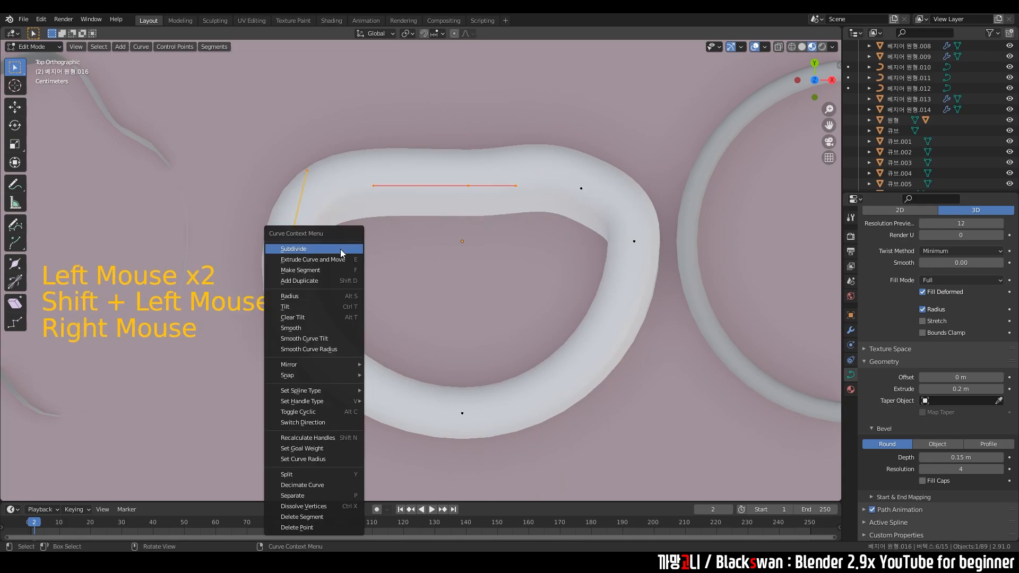
{"action": "left_click", "coordinate": [339, 249]}
Scale the top middle control point's handles and move the point down to form a heart's notch.
{"action": "left_click", "coordinate": [455, 158]}
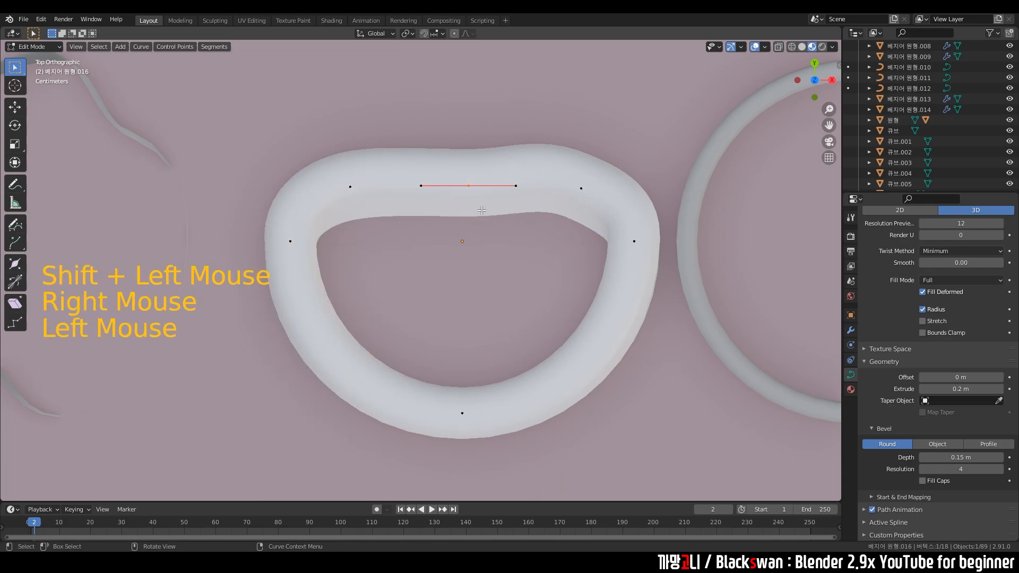
{"action": "key", "text": "s"}
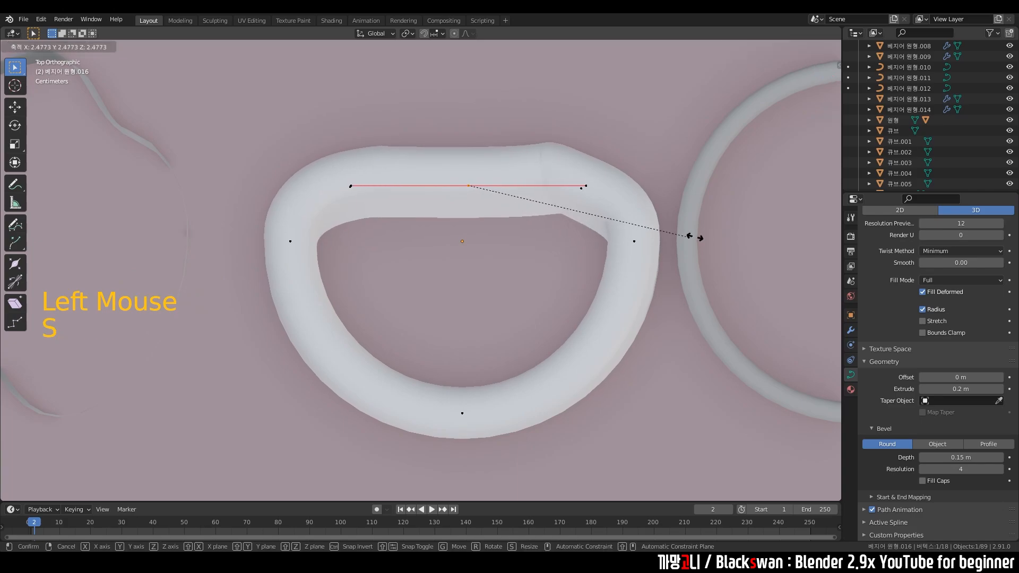
{"action": "left_click", "coordinate": [531, 232]}
{"action": "key", "text": "g"}
{"action": "left_click", "coordinate": [492, 282]}
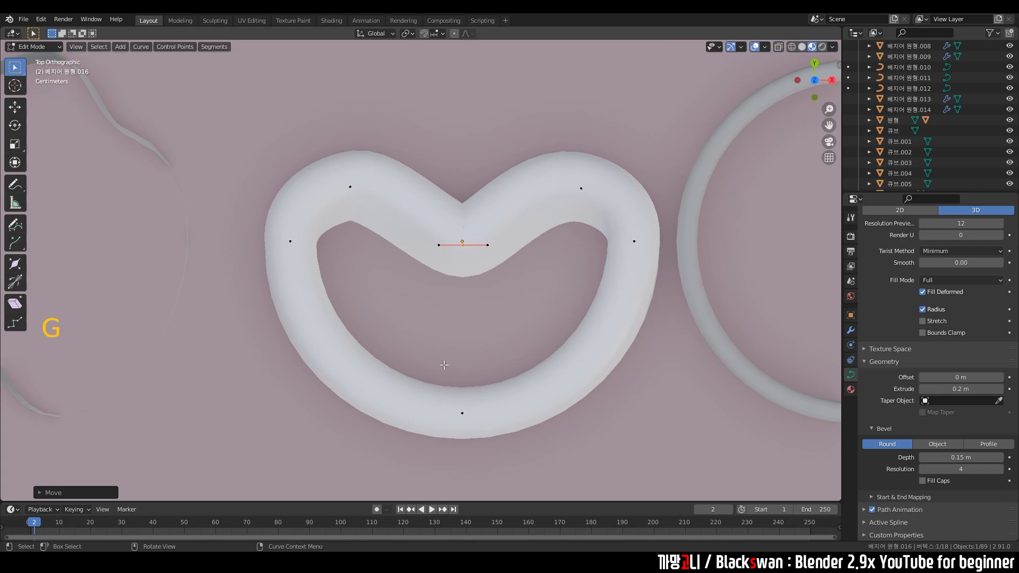
Move the bottom control point downward and shrink its handles to form the heart's pointed tip.
{"action": "left_click", "coordinate": [462, 414]}
{"action": "middle_click_drag", "start_coordinate": [462, 413], "coordinate": [465, 333], "text": "shift"}
{"action": "key", "text": "g"}
{"action": "key", "text": "s"}
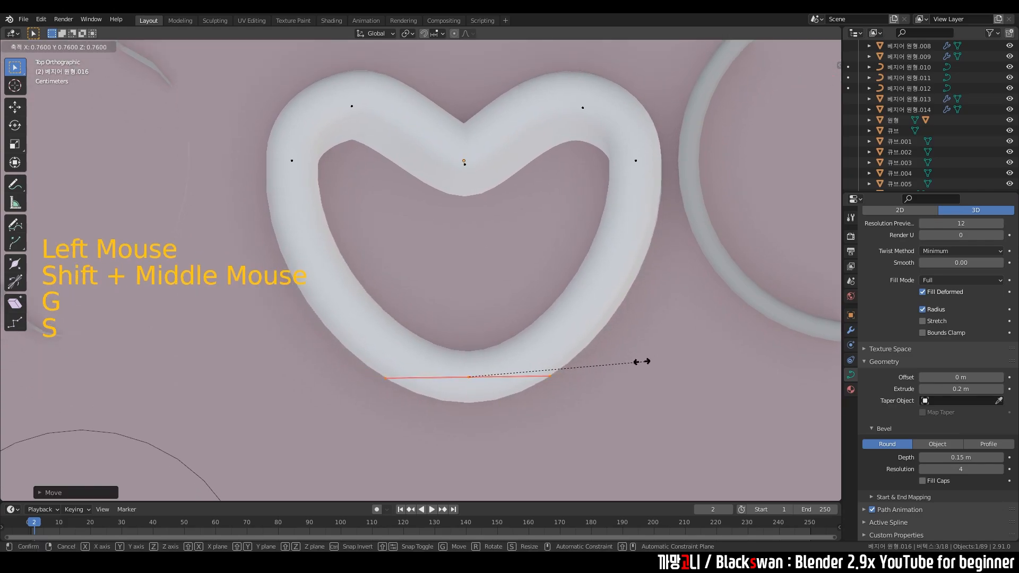
{"action": "key", "text": "g"}
{"action": "left_click", "coordinate": [515, 378]}
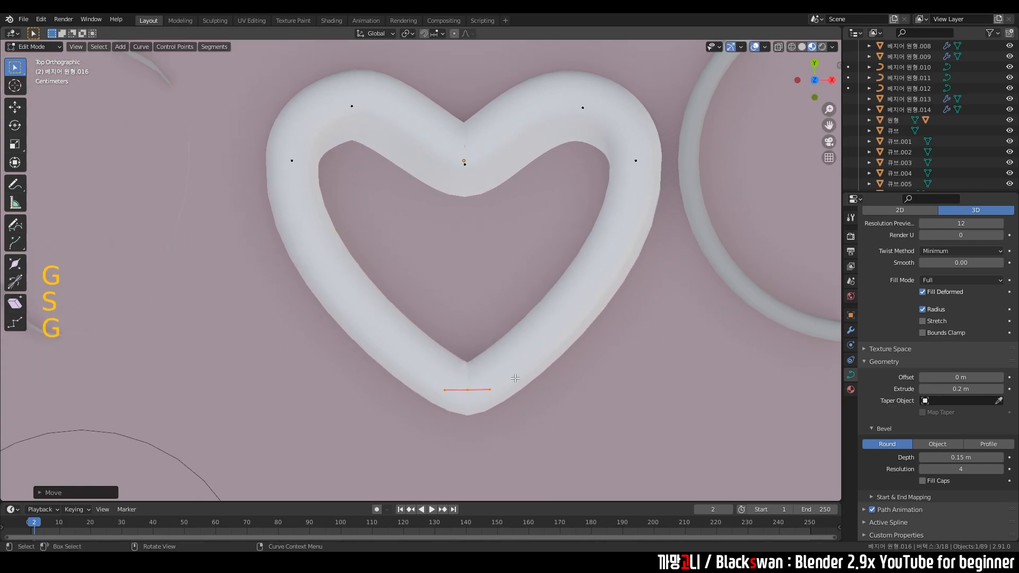
Scale the handles of the heart's notch point and return to Object Mode.
{"action": "left_click", "coordinate": [463, 161]}
{"action": "key", "text": "s"}
{"action": "left_click", "coordinate": [619, 183]}
{"action": "left_click", "coordinate": [583, 109]}
{"action": "left_click", "coordinate": [626, 229]}
{"action": "key", "text": "Tab"}
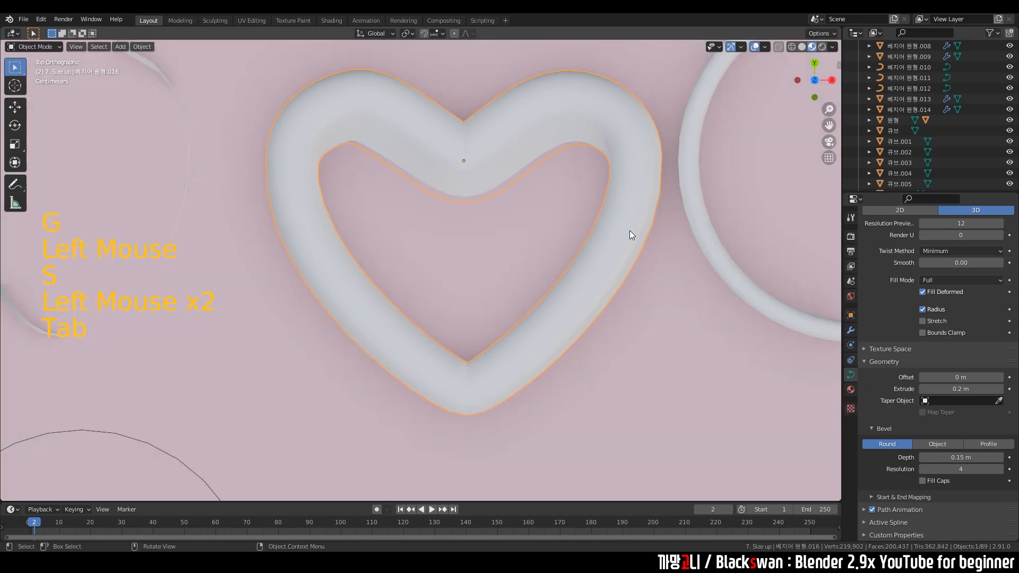
Reduce the heart curve's bevel Depth in small increments to make its band thinner, and deselect it.
{"action": "left_click", "coordinate": [924, 458]}
{"action": "left_click", "coordinate": [924, 458]}
{"action": "left_click", "coordinate": [923, 458]}
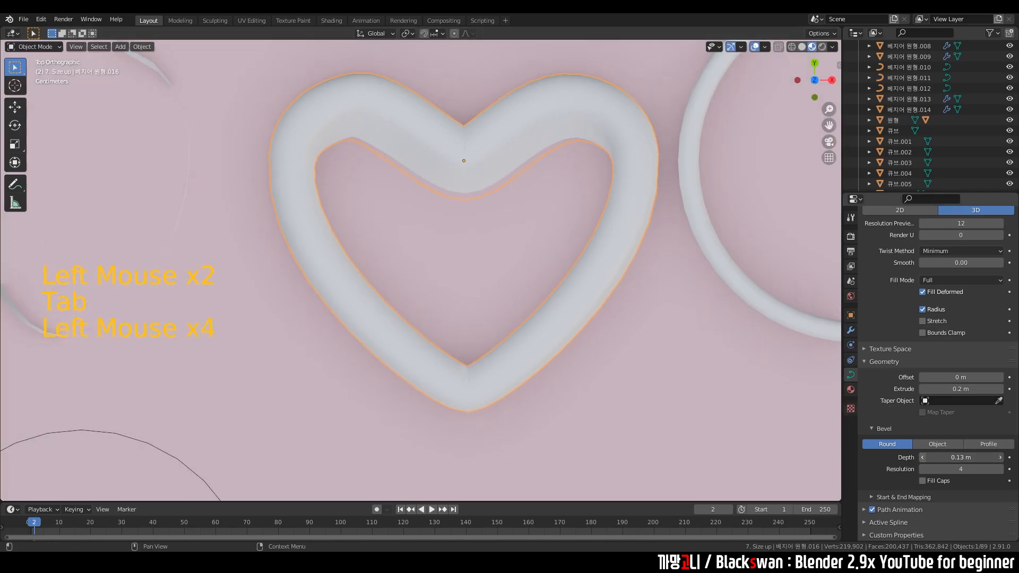
{"action": "left_click", "coordinate": [924, 458]}
{"action": "left_click", "coordinate": [923, 458]}
{"action": "left_click", "coordinate": [924, 458]}
{"action": "double_click", "coordinate": [924, 458]}
{"action": "left_click", "coordinate": [924, 458]}
{"action": "left_click", "coordinate": [652, 349]}
{"action": "middle_click_drag", "start_coordinate": [651, 349], "coordinate": [583, 274]}
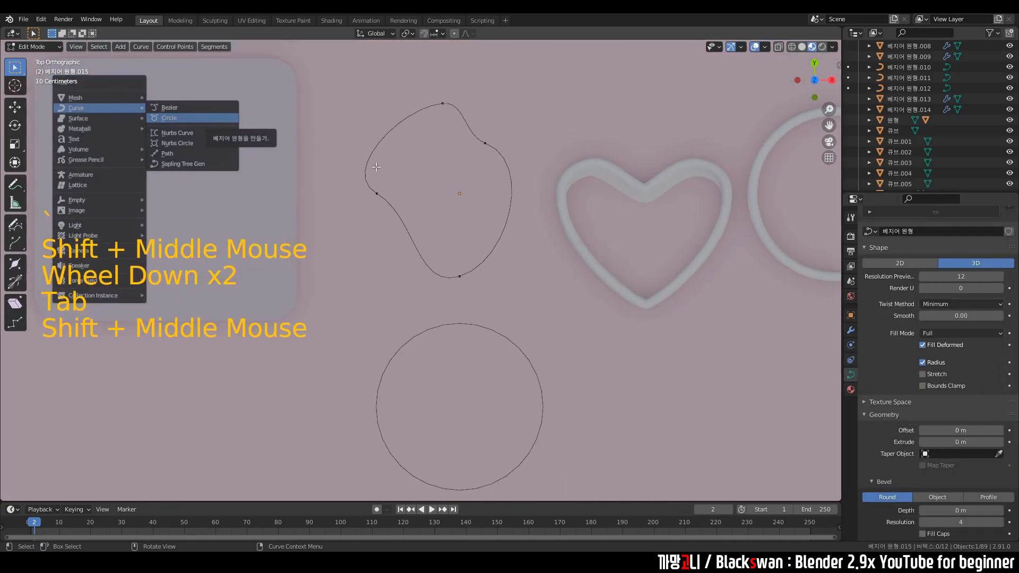
Examine the deformed curve's control points and handles by selecting them all in Edit Mode, and return to Object Mode.
{"action": "left_click", "coordinate": [416, 101]}
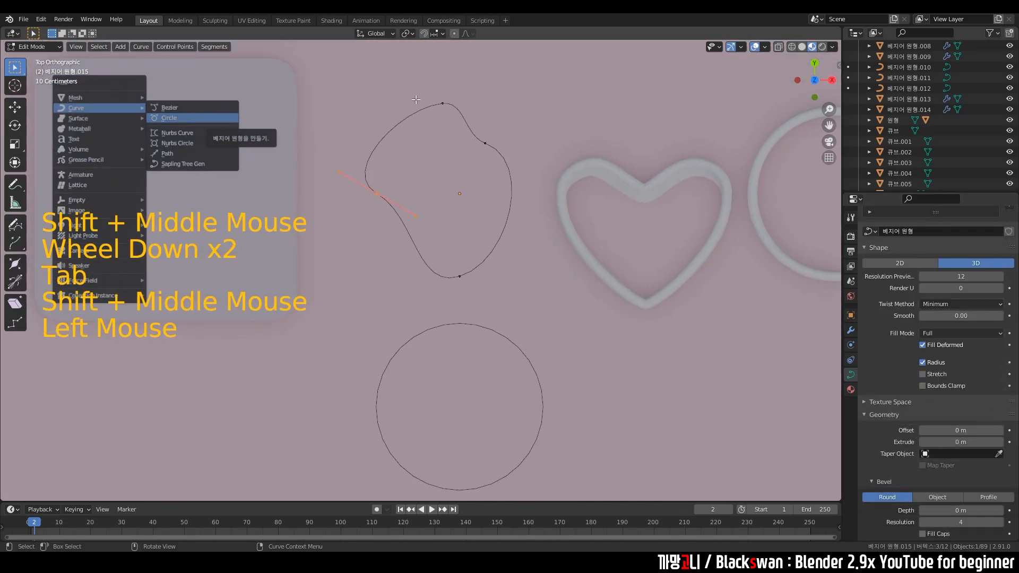
{"action": "left_click", "coordinate": [416, 101]}
{"action": "key", "text": "a"}
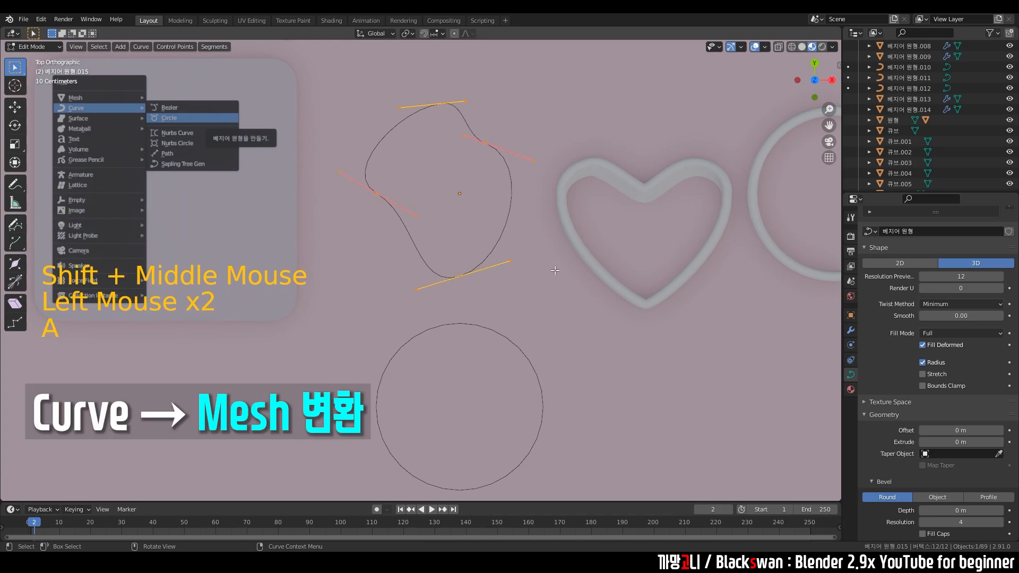
{"action": "key", "text": "Tab"}
Select the lower mesh circle and enter Edit Mode to examine its vertices.
{"action": "middle_click_drag", "start_coordinate": [542, 308], "coordinate": [534, 305], "text": "shift"}
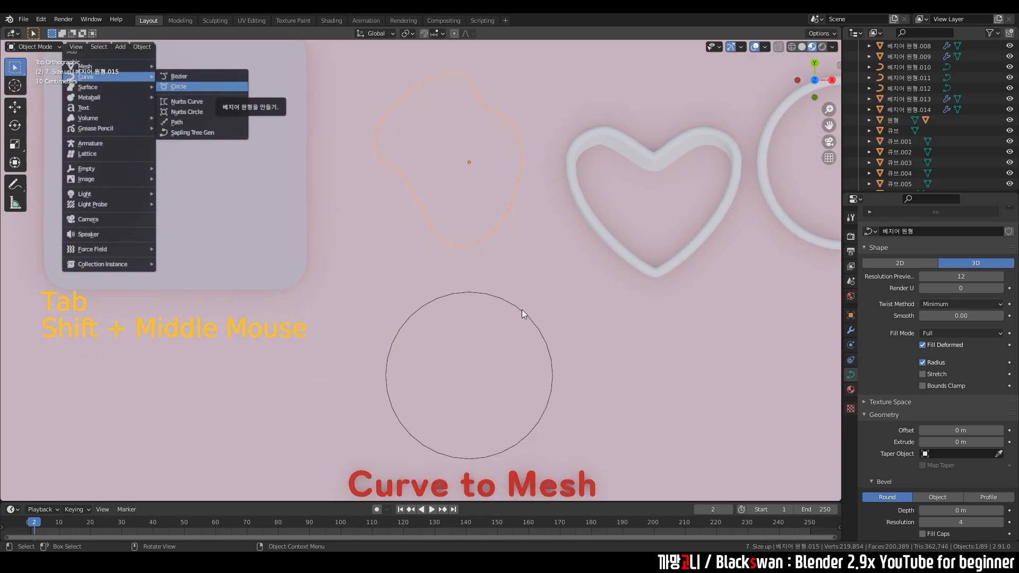
{"action": "left_click", "coordinate": [521, 311]}
{"action": "key", "text": "Tab"}
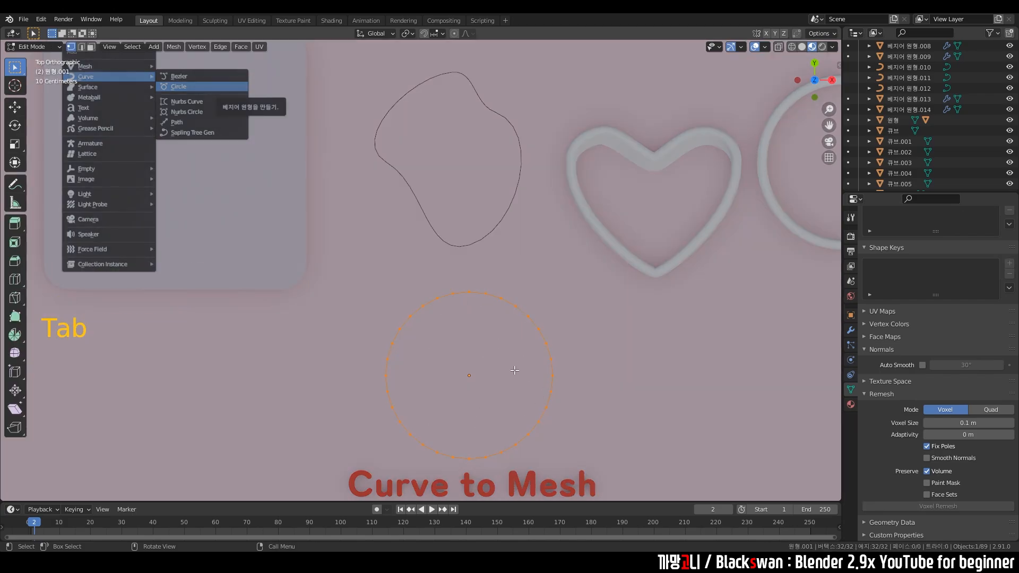
Return to Object Mode and convert the deformed circle curve to a mesh.
{"action": "key", "text": "Tab"}
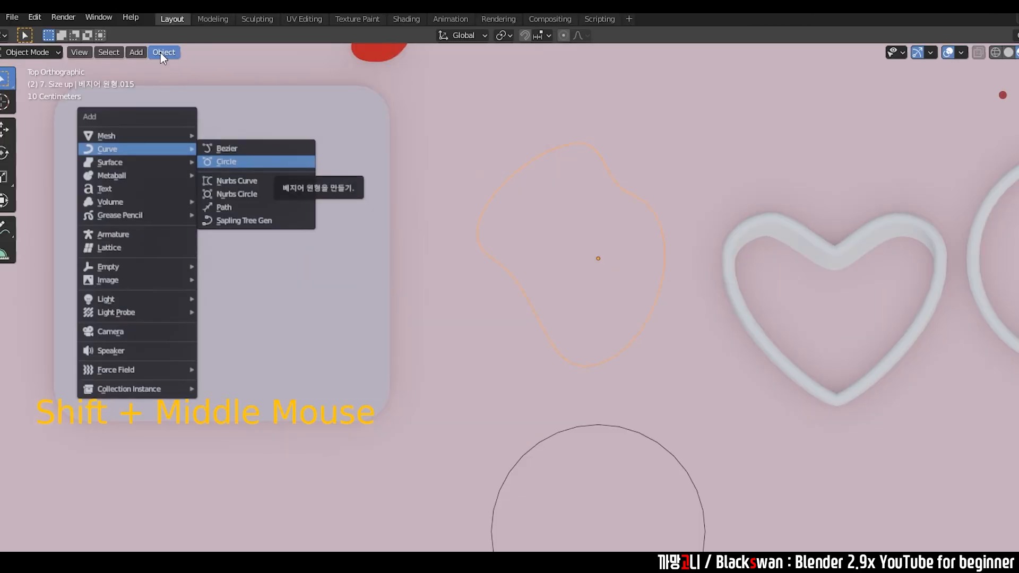
{"action": "left_click", "coordinate": [161, 53]}
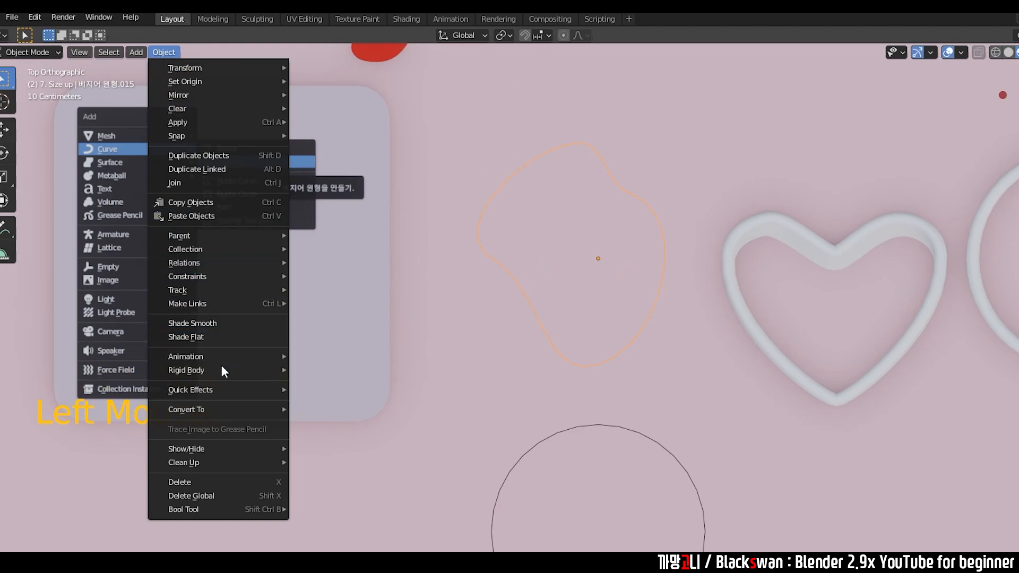
{"action": "mouse_move", "coordinate": [205, 415]}
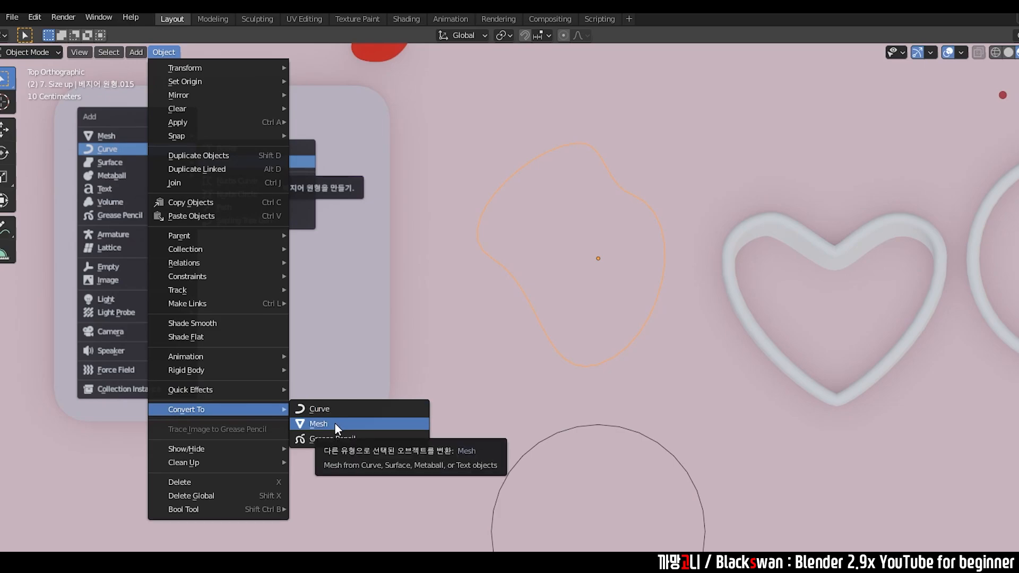
{"action": "left_click", "coordinate": [334, 423]}
Examine the converted shape's vertices with a box selection in Edit Mode, return to Object Mode, and undo the last two actions.
{"action": "key", "text": "Tab"}
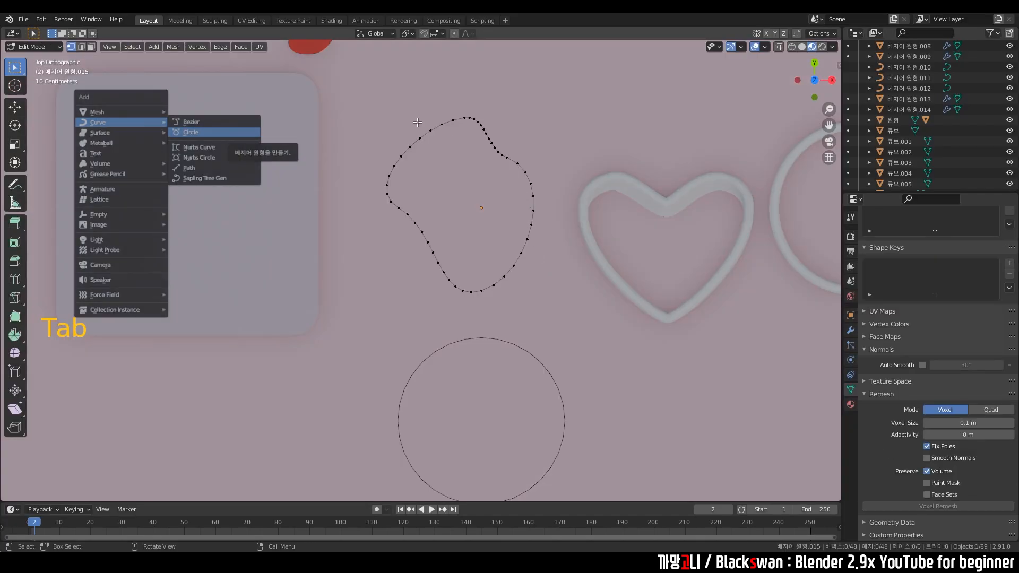
{"action": "left_click_drag", "start_coordinate": [388, 102], "coordinate": [561, 296]}
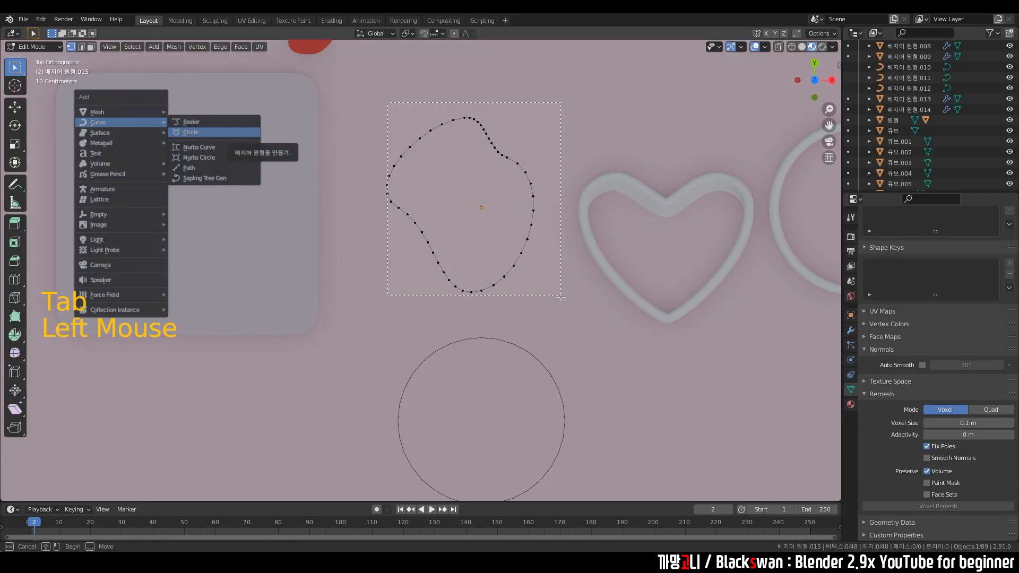
{"action": "key", "text": "Tab"}
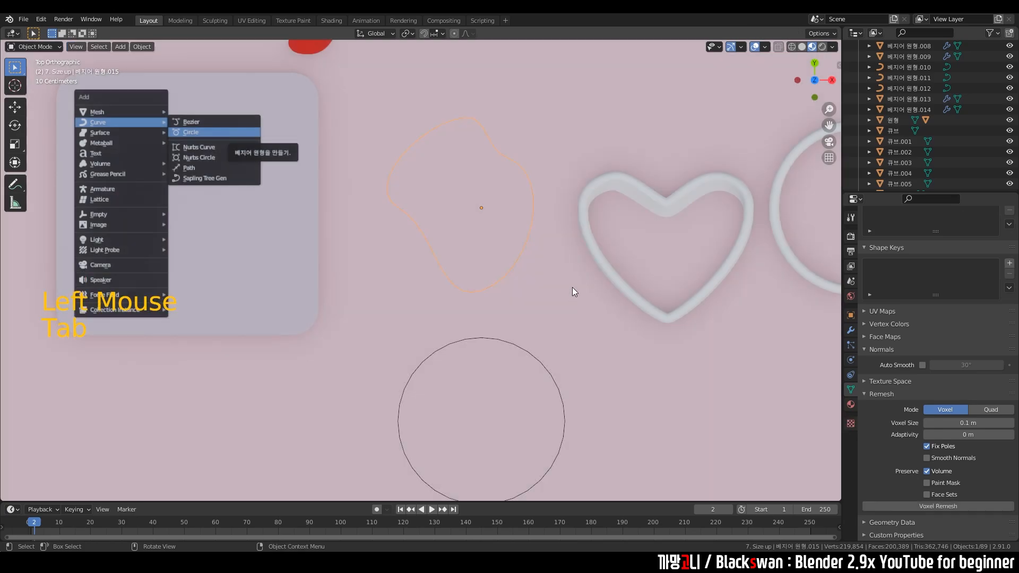
{"action": "key", "text": "ctrl+z"}
{"action": "key", "text": "ctrl+z"}
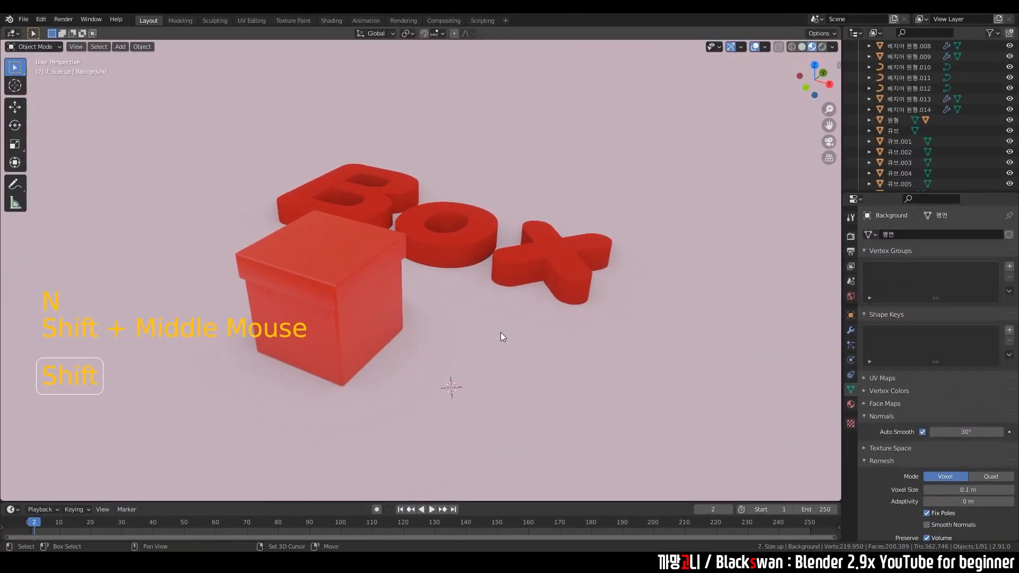
Add a mesh cube beside the red box and scale it down uniformly to roughly the red box's size.
{"action": "middle_click_drag", "start_coordinate": [501, 333], "coordinate": [501, 344]}
{"action": "scroll", "coordinate": [502, 348], "scroll_direction": "up", "scroll_amount": 2}
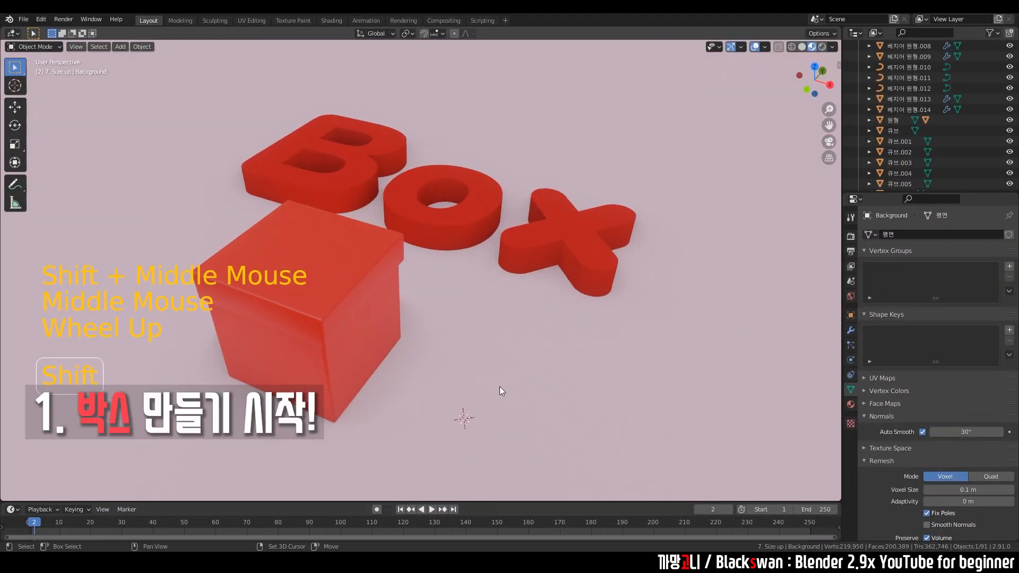
{"action": "key", "text": "shift+a"}
{"action": "mouse_move", "coordinate": [473, 336]}
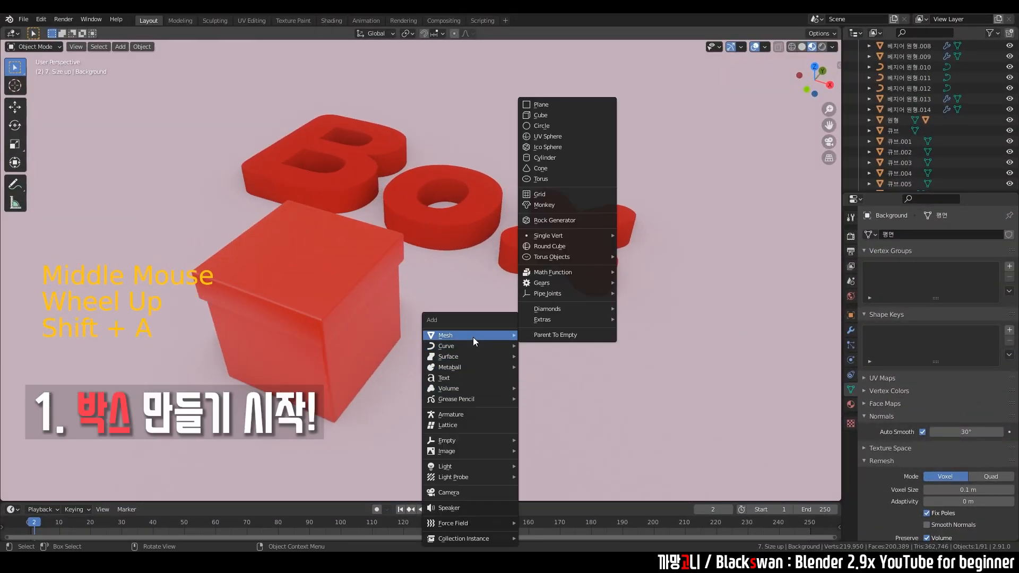
{"action": "left_click", "coordinate": [543, 115]}
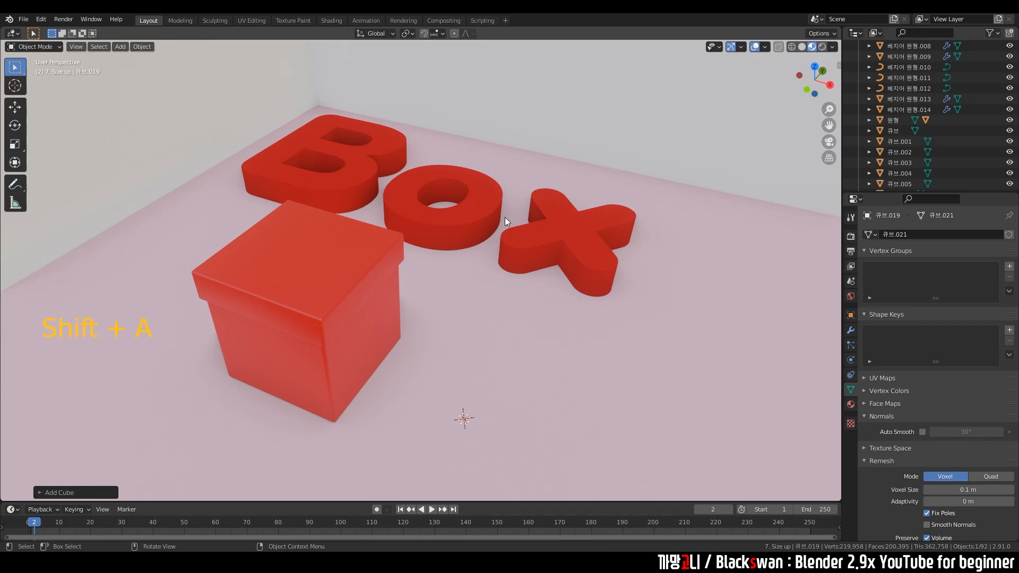
{"action": "scroll", "coordinate": [543, 275], "scroll_direction": "down", "scroll_amount": 8}
{"action": "key", "text": "s"}
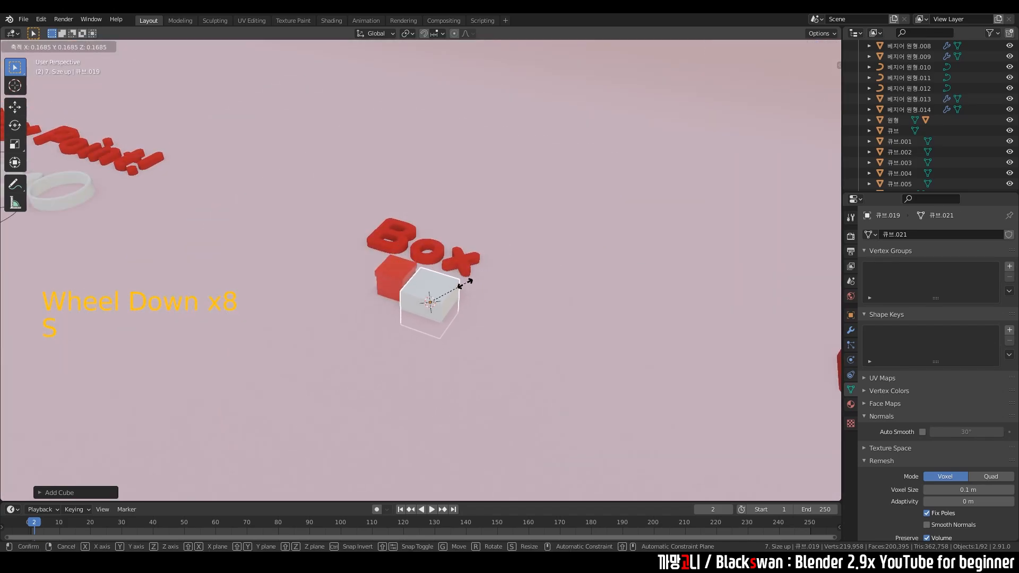
{"action": "left_click", "coordinate": [452, 294]}
Raise the new cube along the Z axis until its base sits on the floor.
{"action": "scroll", "coordinate": [457, 308], "scroll_direction": "up", "scroll_amount": 7}
{"action": "middle_click_drag", "start_coordinate": [458, 308], "coordinate": [483, 310]}
{"action": "key", "text": "g"}
{"action": "key", "text": "z"}
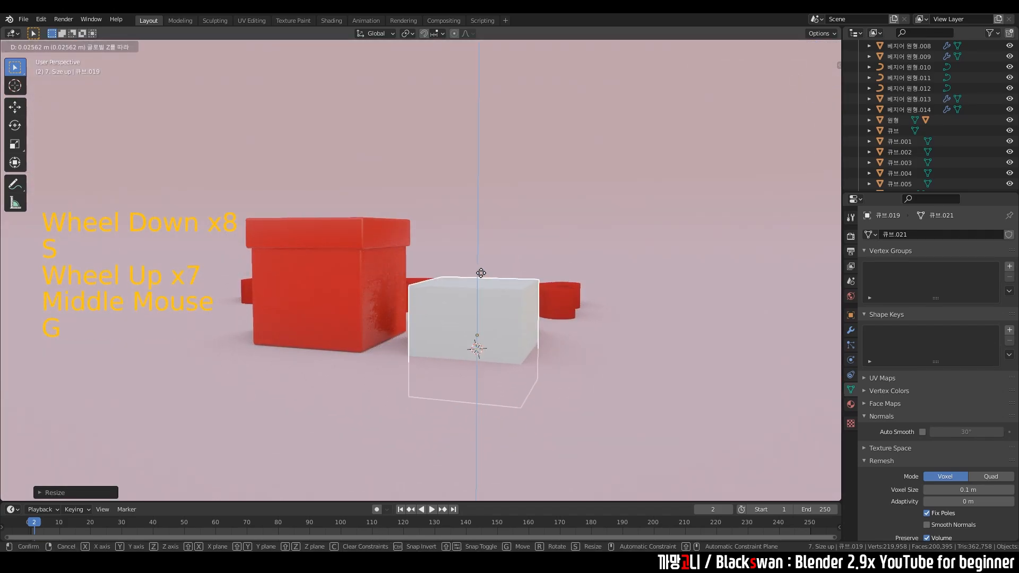
{"action": "left_click", "coordinate": [476, 237]}
{"action": "scroll", "coordinate": [503, 257], "scroll_direction": "up", "scroll_amount": 3}
{"action": "middle_click_drag", "start_coordinate": [502, 257], "coordinate": [495, 280]}
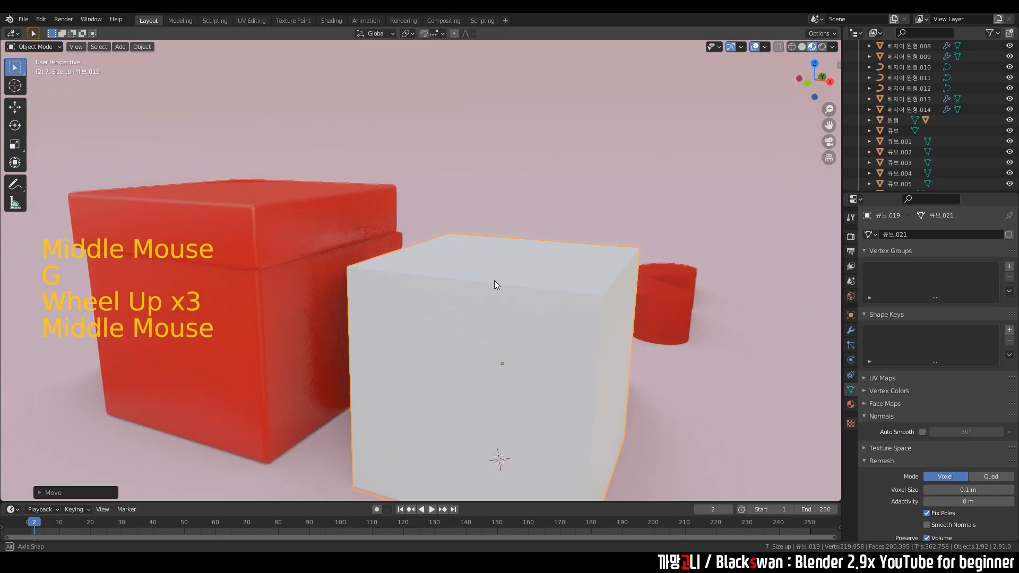
Duplicate the cube upward and flatten the copy along the Z axis into a thin box lid.
{"action": "double_click", "coordinate": [540, 341]}
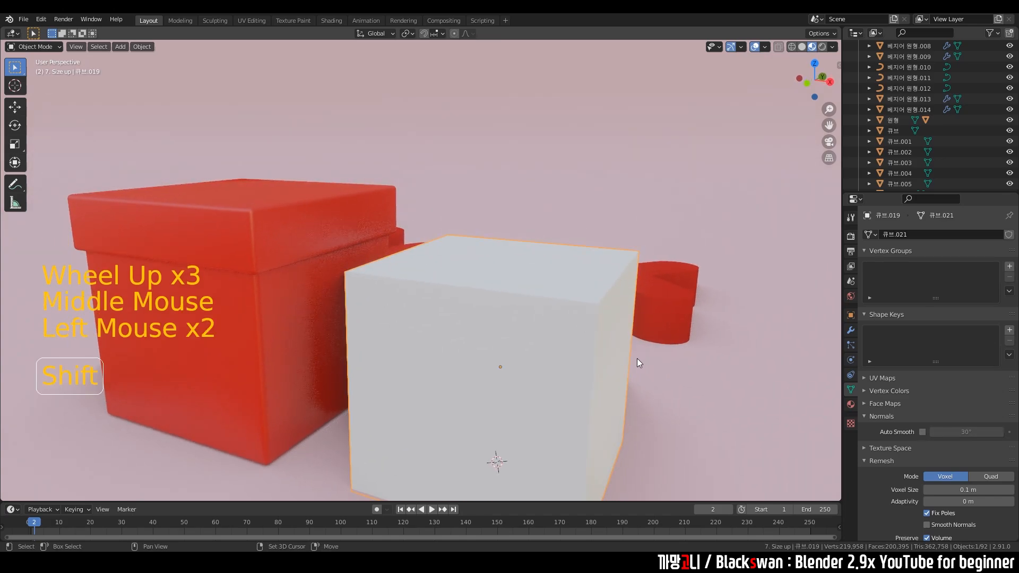
{"action": "key", "text": "shift+d"}
{"action": "left_click", "coordinate": [604, 275]}
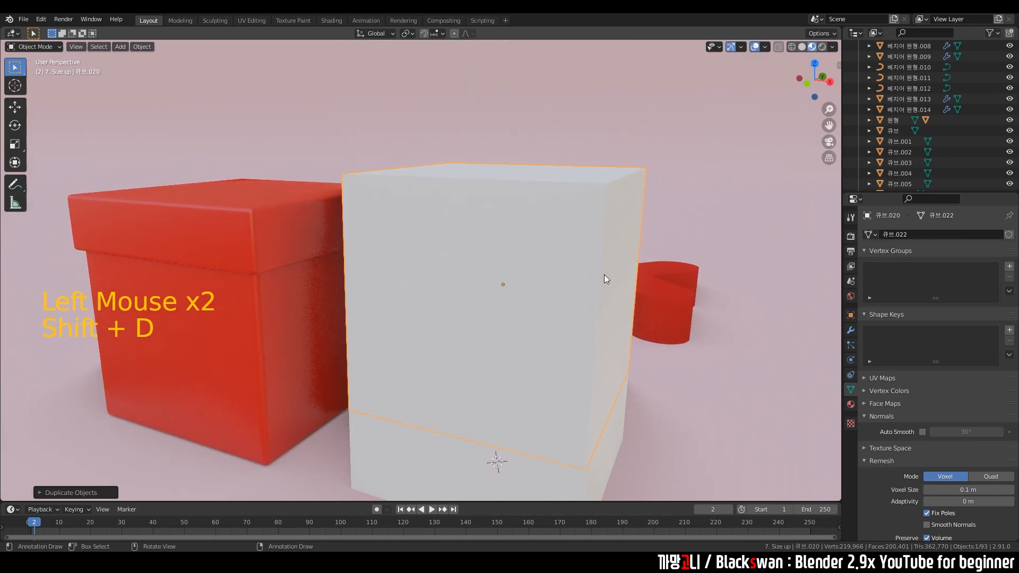
{"action": "key", "text": "s"}
{"action": "key", "text": "z"}
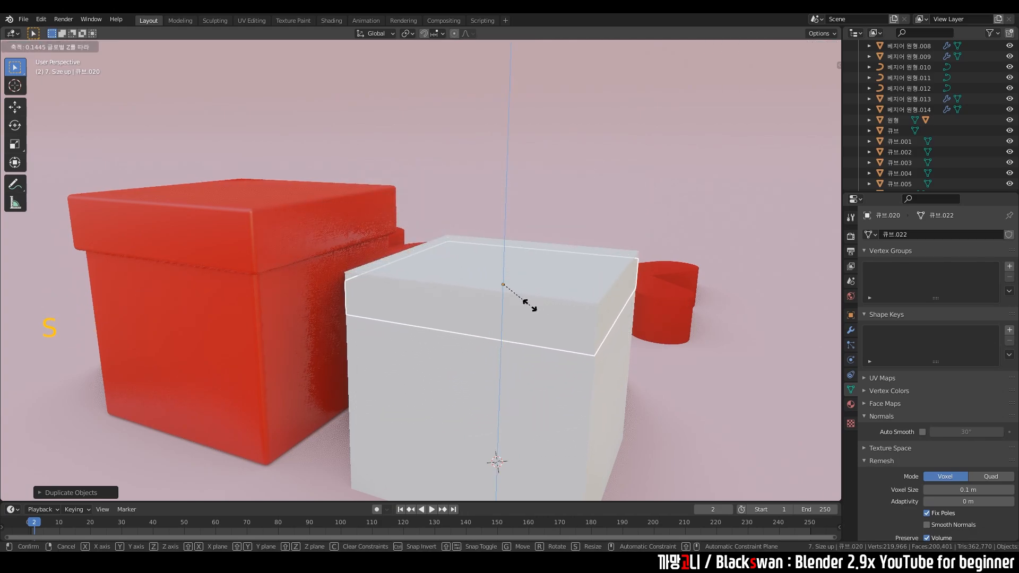
{"action": "left_click", "coordinate": [540, 309]}
Raise the lid about 0.041 m along Z to the top of the box and scale it up uniformly by about 1.05.
{"action": "middle_click_drag", "start_coordinate": [540, 309], "coordinate": [587, 319]}
{"action": "key", "text": "g"}
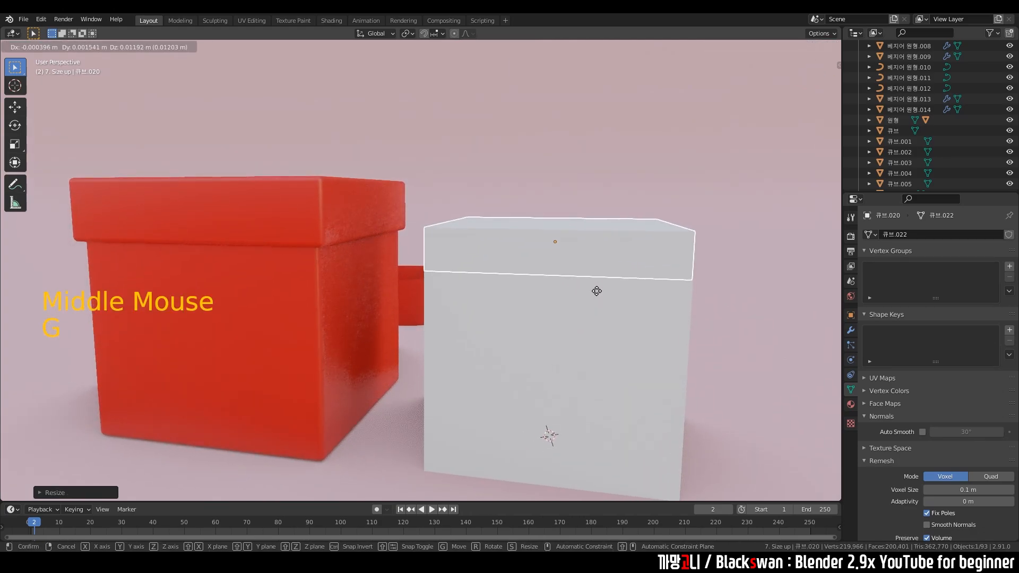
{"action": "key", "text": "z"}
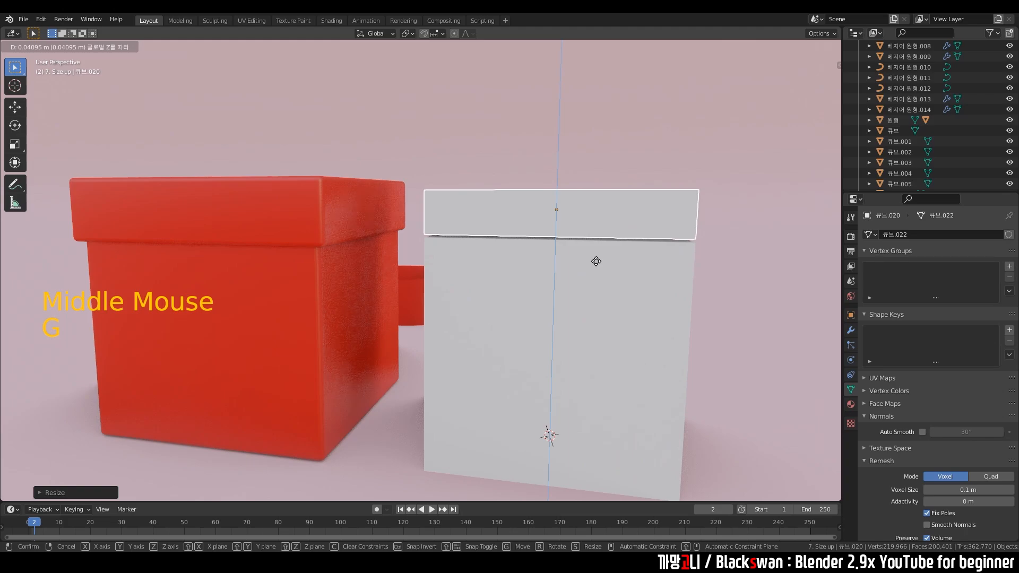
{"action": "left_click", "coordinate": [596, 262]}
{"action": "middle_click_drag", "start_coordinate": [613, 263], "coordinate": [568, 279], "text": "shift"}
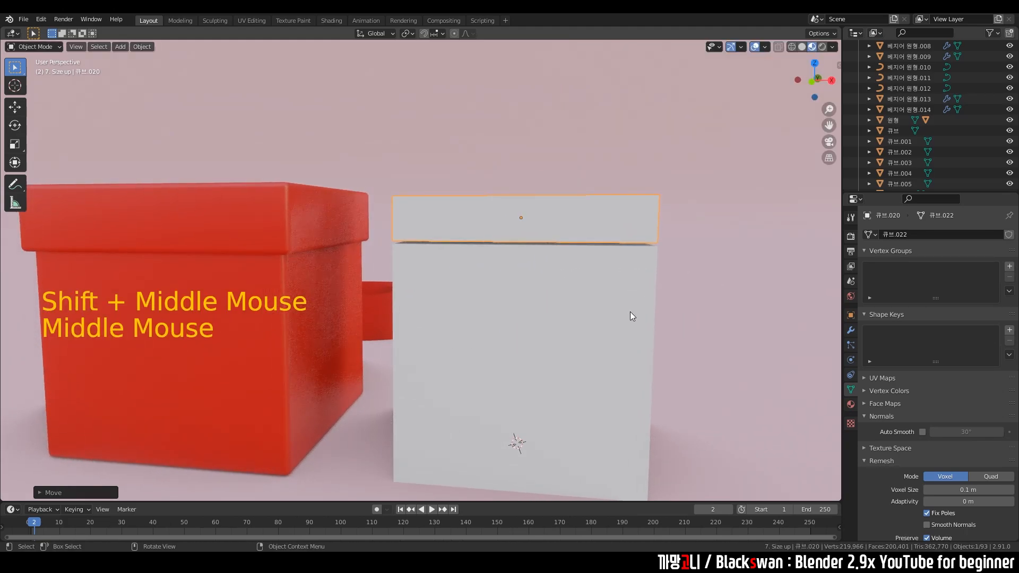
{"action": "key", "text": "s"}
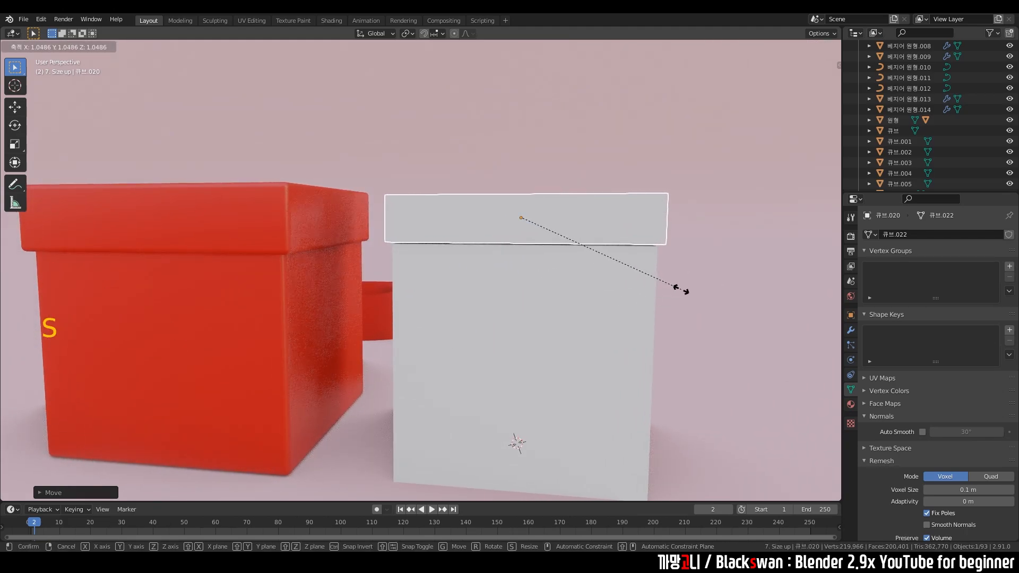
{"action": "left_click", "coordinate": [679, 289]}
Center the lid horizontally over the box body in front view.
{"action": "key", "text": "grave"}
{"action": "left_click", "coordinate": [611, 249]}
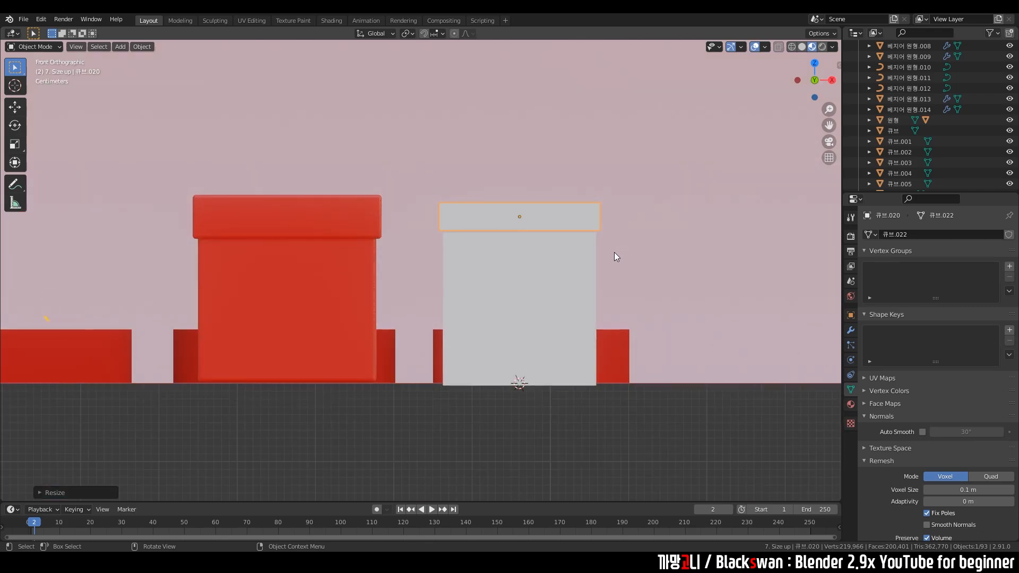
{"action": "scroll", "coordinate": [615, 257], "scroll_direction": "up", "scroll_amount": 3}
{"action": "middle_click_drag", "start_coordinate": [594, 250], "coordinate": [512, 303], "text": "shift"}
{"action": "scroll", "coordinate": [585, 285], "scroll_direction": "up", "scroll_amount": 2}
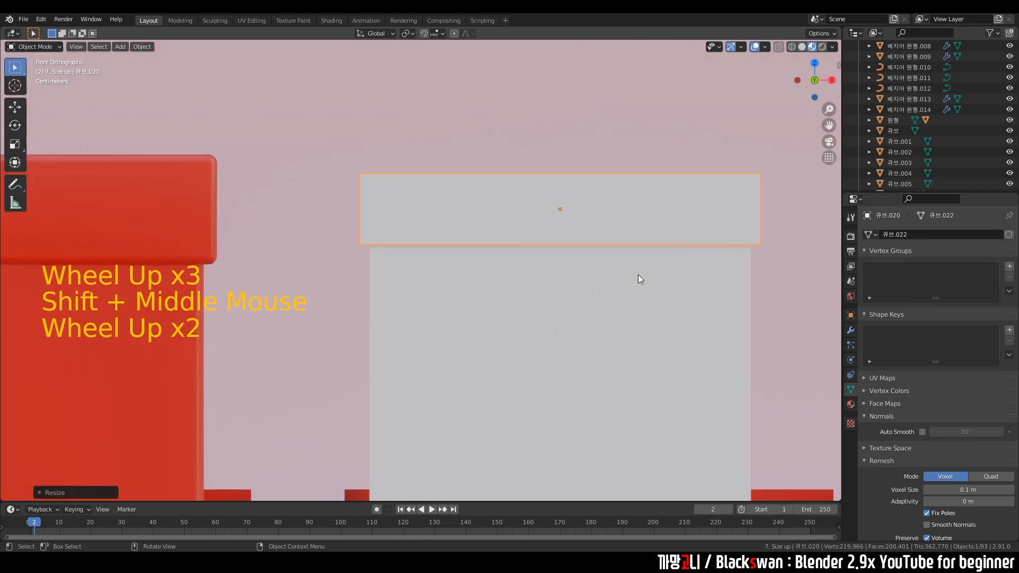
{"action": "key", "text": "g"}
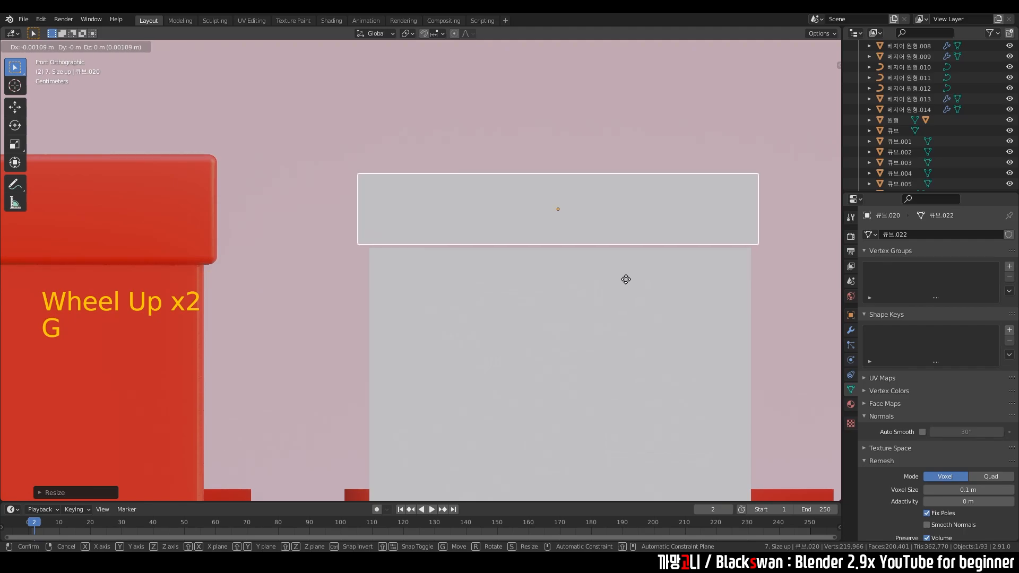
{"action": "left_click", "coordinate": [634, 275]}
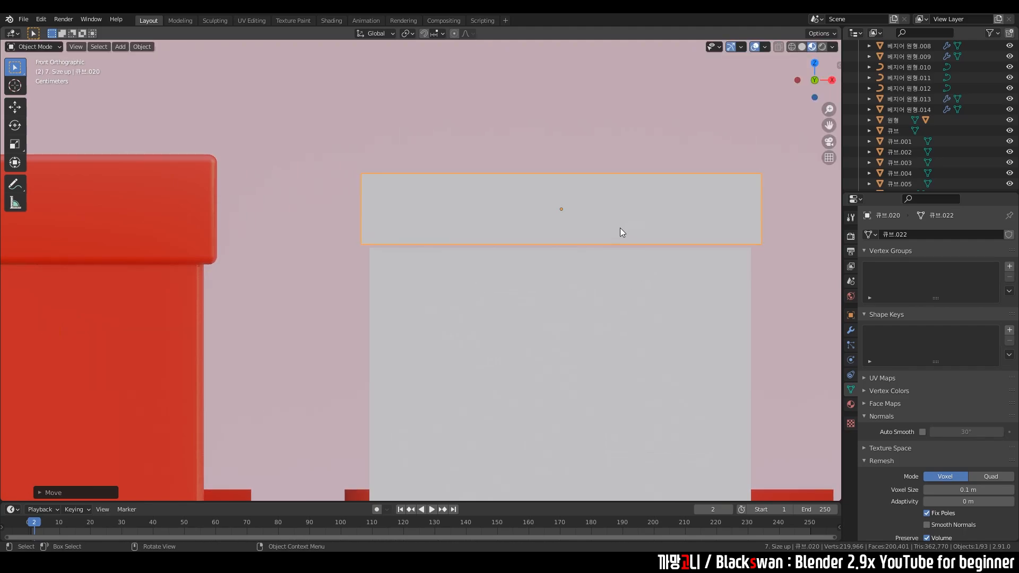
Scale the lid along the Z axis to a height of about 0.055 m so it overlaps the box body, and deselect it.
{"action": "key", "text": "s"}
{"action": "key", "text": "z"}
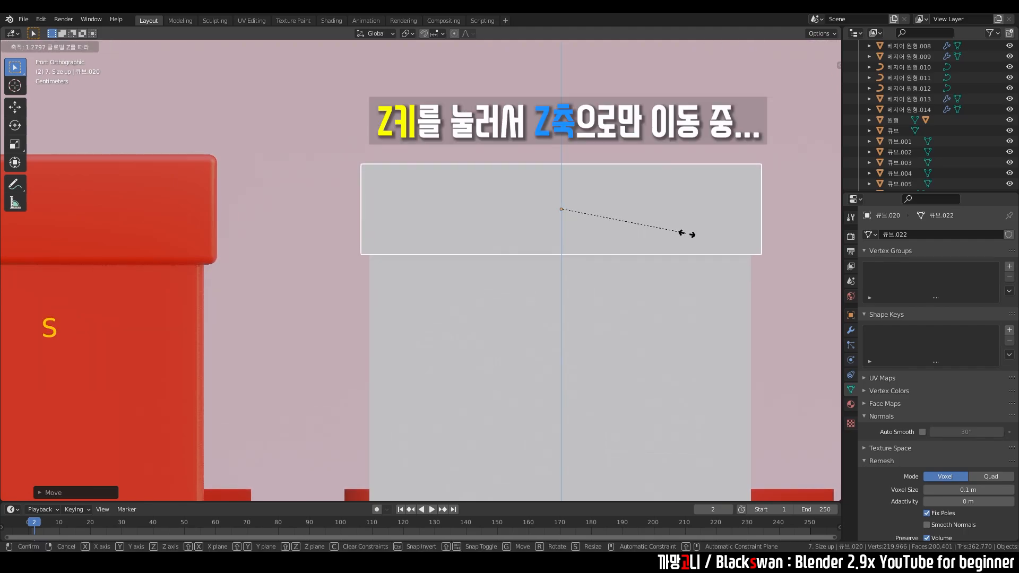
{"action": "left_click", "coordinate": [706, 239]}
{"action": "scroll", "coordinate": [641, 264], "scroll_direction": "down", "scroll_amount": 2}
{"action": "middle_click_drag", "start_coordinate": [642, 264], "coordinate": [645, 308]}
{"action": "scroll", "coordinate": [598, 285], "scroll_direction": "down", "scroll_amount": 4}
{"action": "scroll", "coordinate": [603, 288], "scroll_direction": "down", "scroll_amount": 1}
{"action": "left_click", "coordinate": [643, 359]}
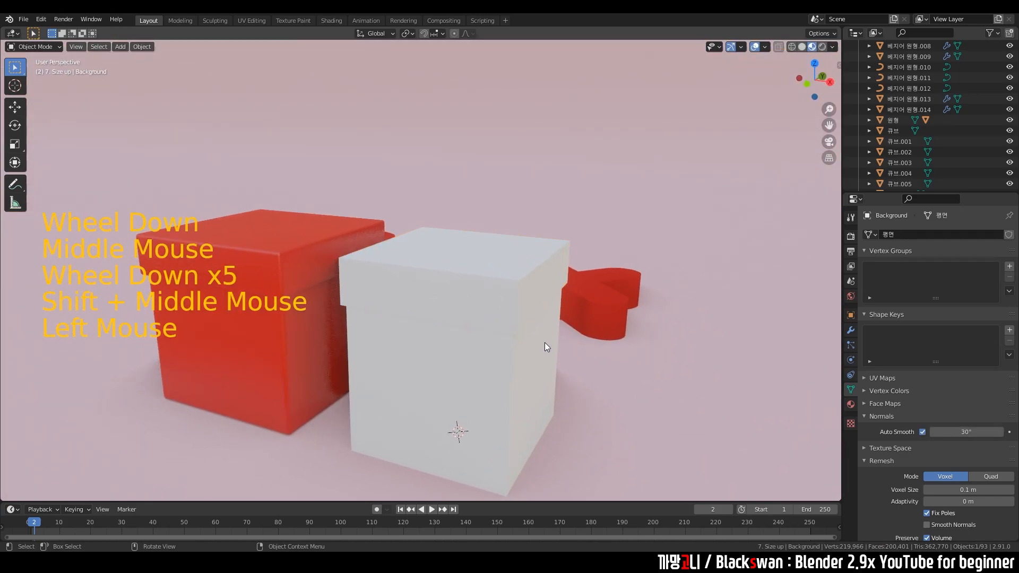
Try beveling all of the lid's edges with 5 segments in Edit Mode.
{"action": "left_click", "coordinate": [499, 290]}
{"action": "scroll", "coordinate": [529, 338], "scroll_direction": "up", "scroll_amount": 1}
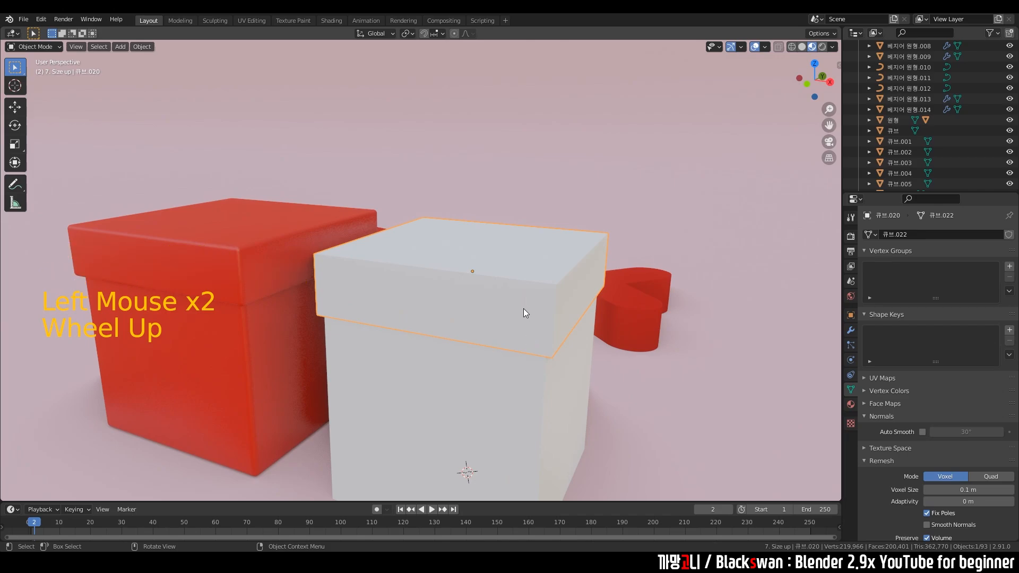
{"action": "key", "text": "Tab"}
{"action": "scroll", "coordinate": [545, 307], "scroll_direction": "up", "scroll_amount": 1}
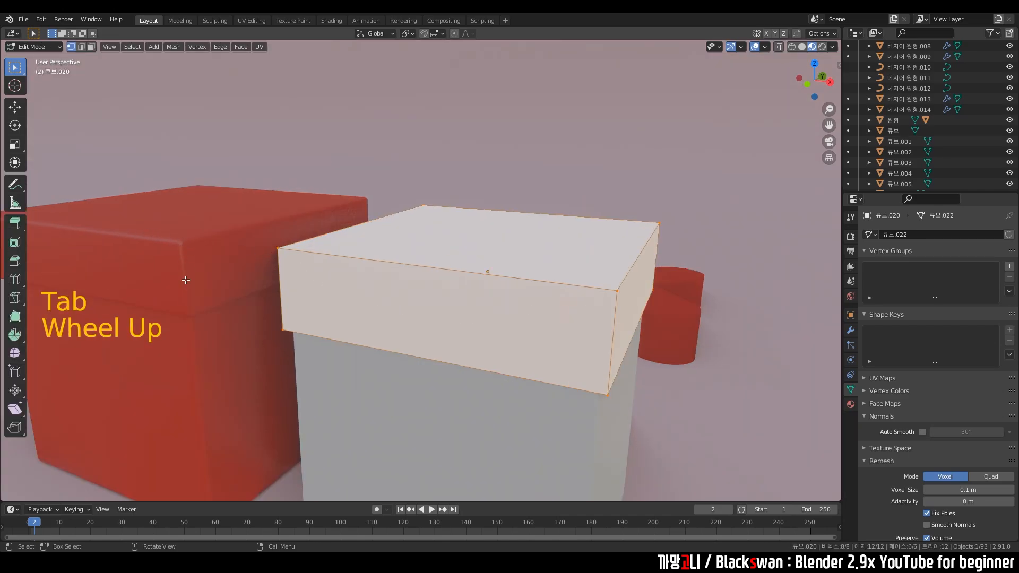
{"action": "middle_click_drag", "start_coordinate": [485, 306], "coordinate": [534, 298]}
{"action": "key", "text": "ctrl+b"}
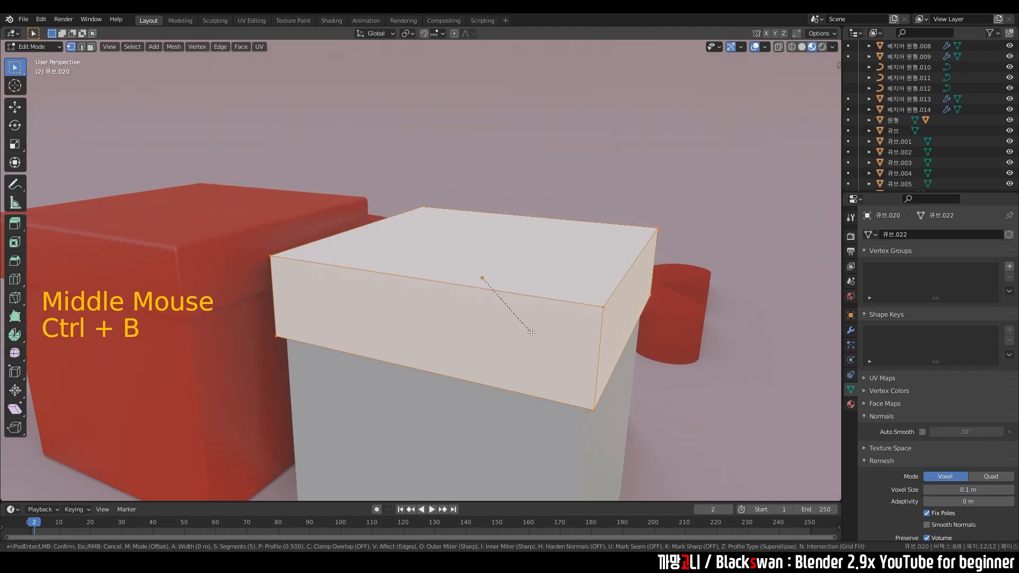
{"action": "left_click", "coordinate": [549, 338]}
{"action": "middle_click_drag", "start_coordinate": [548, 339], "coordinate": [664, 382]}
{"action": "left_click", "coordinate": [675, 397]}
Undo the lid's edge bevel and return to Object Mode.
{"action": "key", "text": "ctrl+z"}
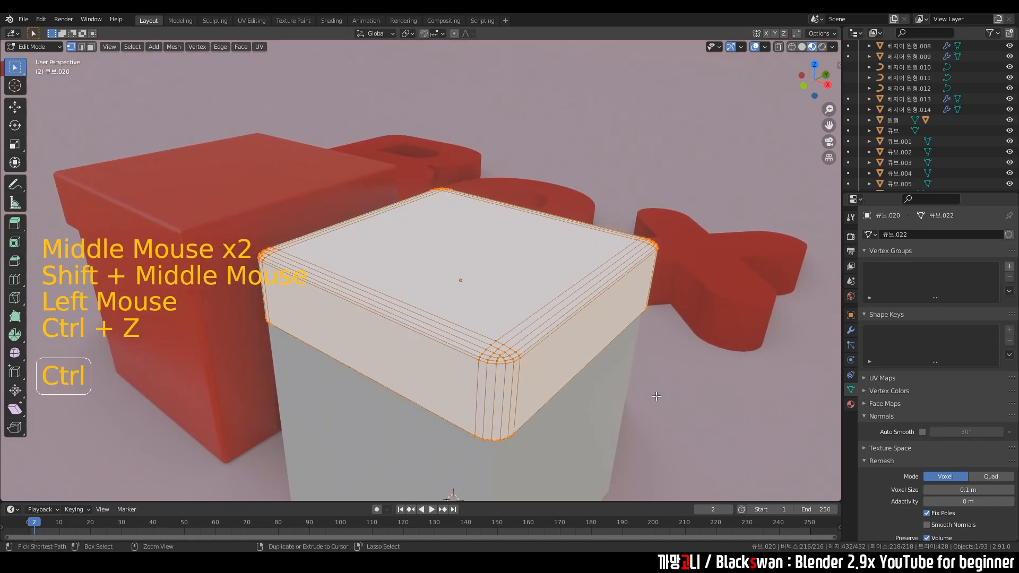
{"action": "key", "text": "ctrl+z"}
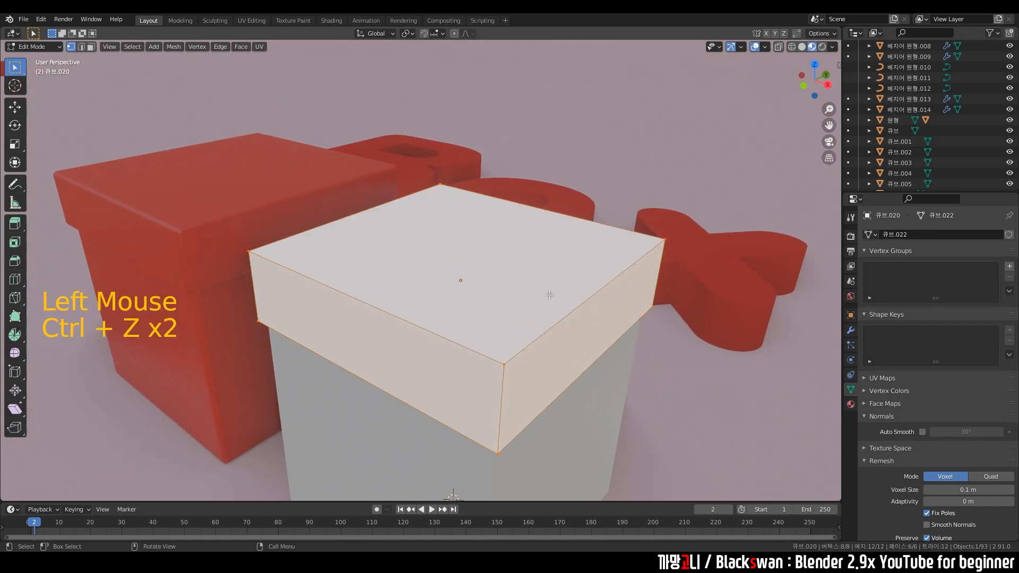
{"action": "key", "text": "Tab"}
Display the lid's transform values to examine its scale, and deselect it.
{"action": "key", "text": "n"}
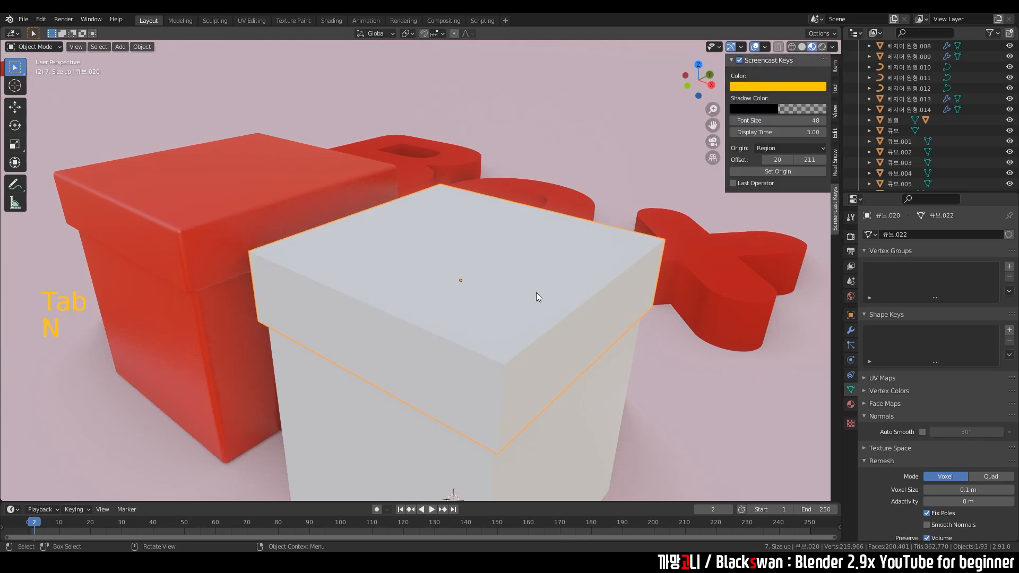
{"action": "left_click", "coordinate": [835, 67]}
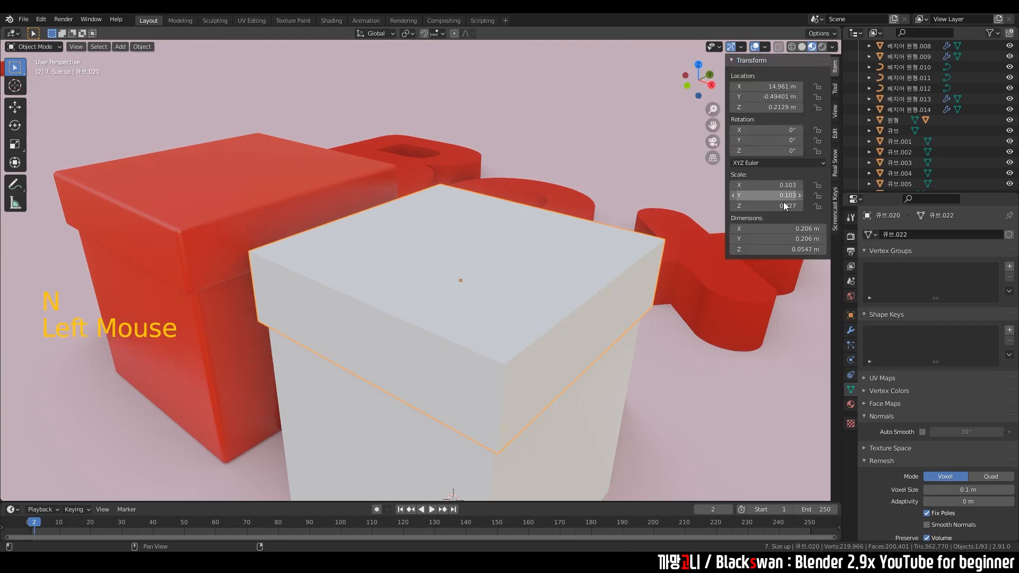
{"action": "left_click", "coordinate": [698, 381]}
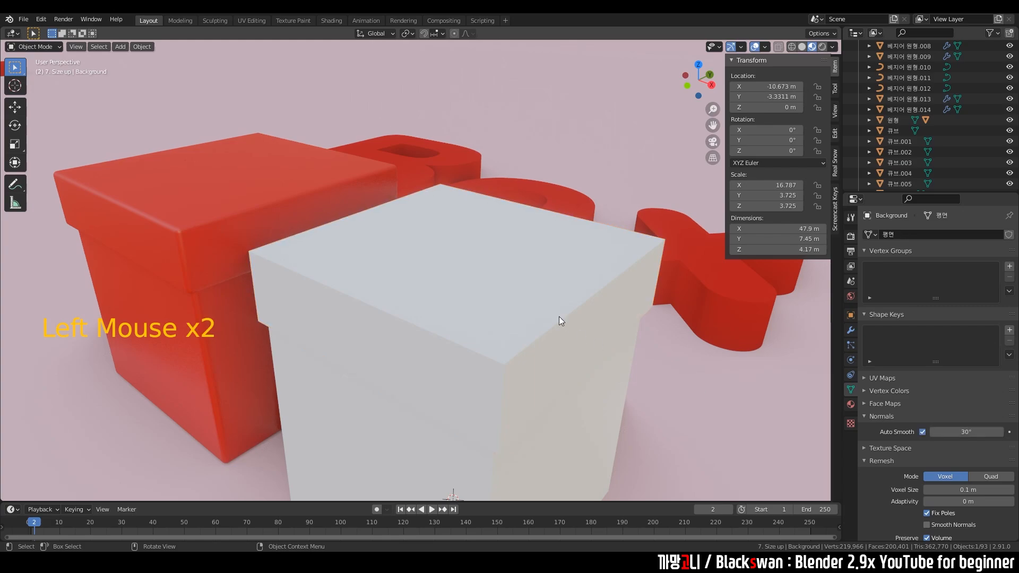
Apply the scale of the white box's lid, and deselect the lid.
{"action": "left_click", "coordinate": [559, 316]}
{"action": "key", "text": "ctrl+a"}
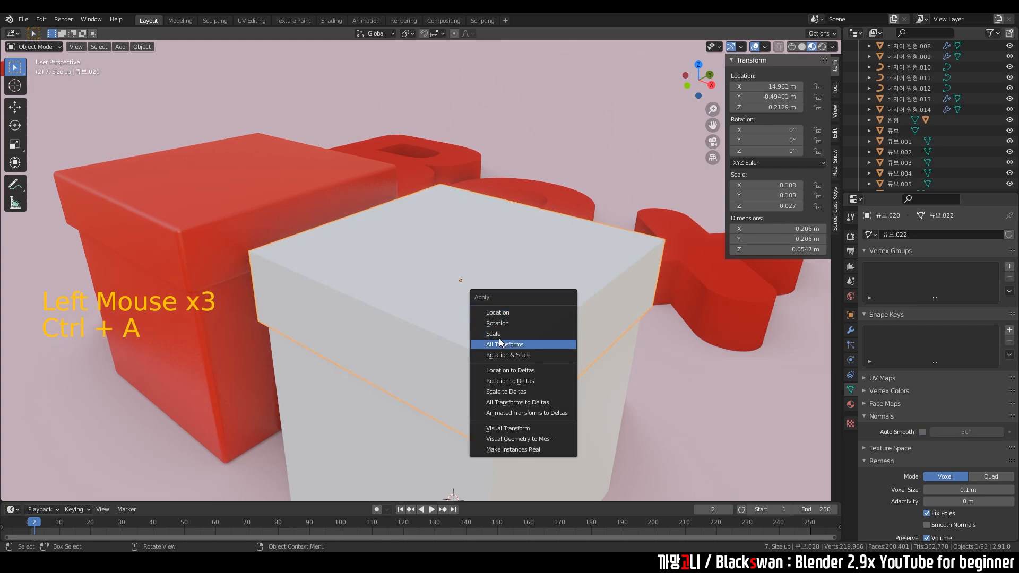
{"action": "left_click", "coordinate": [498, 335]}
{"action": "left_click", "coordinate": [549, 312]}
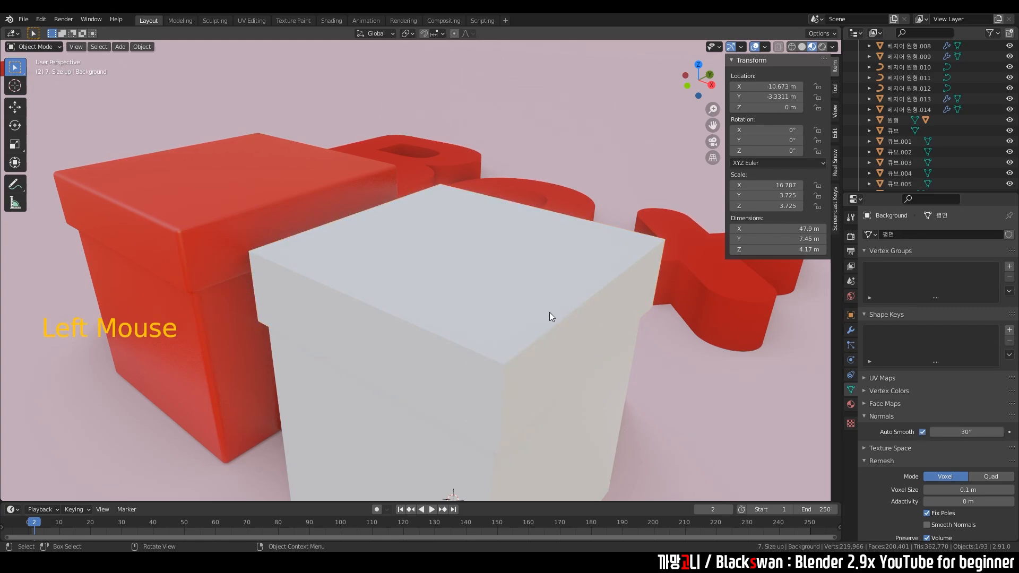
Bevel all of the lid's edges narrowly with 5 segments in Edit Mode, and return to Object Mode.
{"action": "left_click", "coordinate": [549, 312]}
{"action": "key", "text": "Tab"}
{"action": "key", "text": "ctrl+b"}
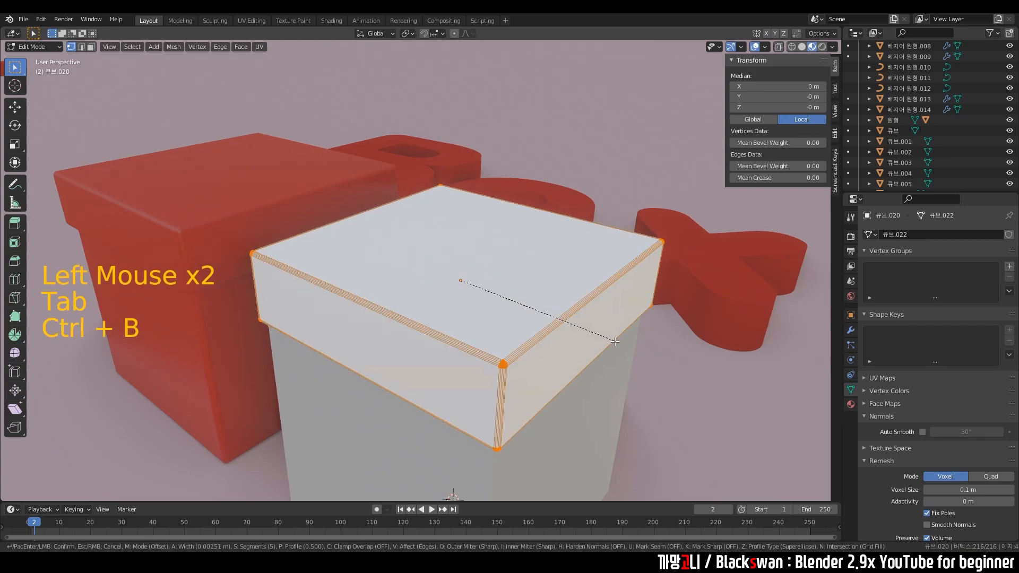
{"action": "scroll", "coordinate": [616, 339], "scroll_direction": "up", "scroll_amount": 4}
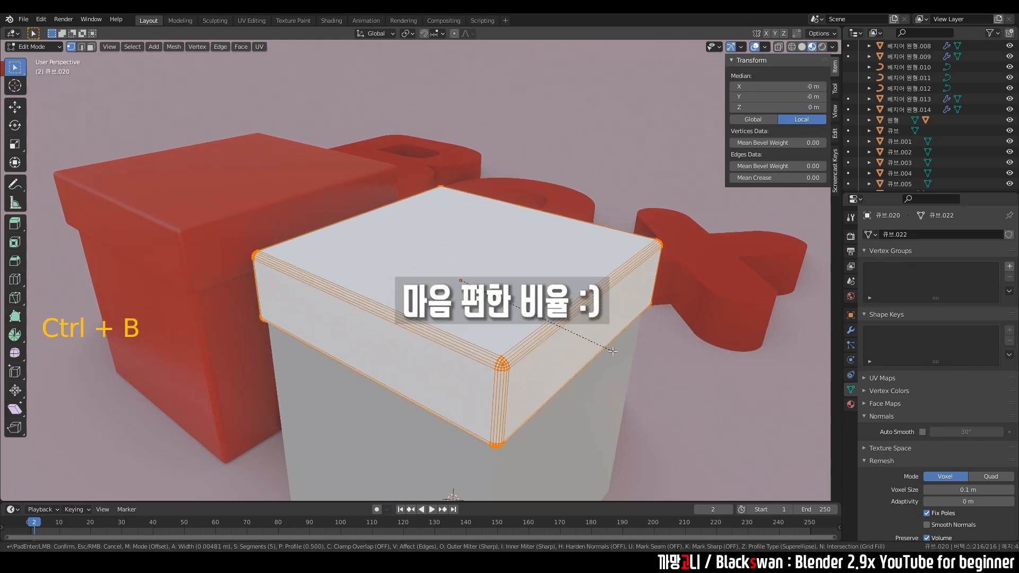
{"action": "left_click", "coordinate": [612, 351]}
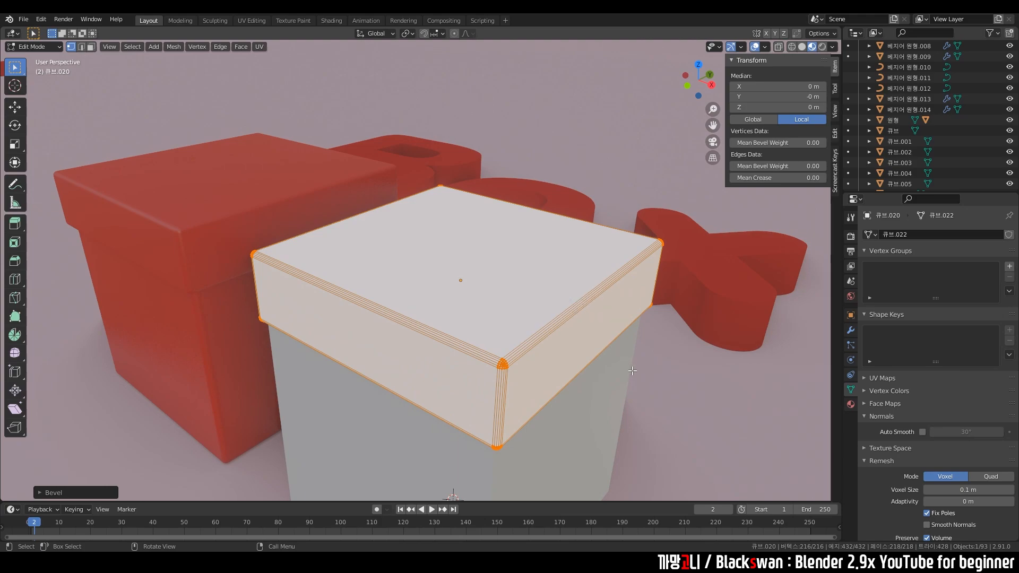
{"action": "key", "text": "Tab"}
Apply the scale of the white box body beneath the lid.
{"action": "middle_click_drag", "start_coordinate": [606, 415], "coordinate": [623, 356], "text": "shift"}
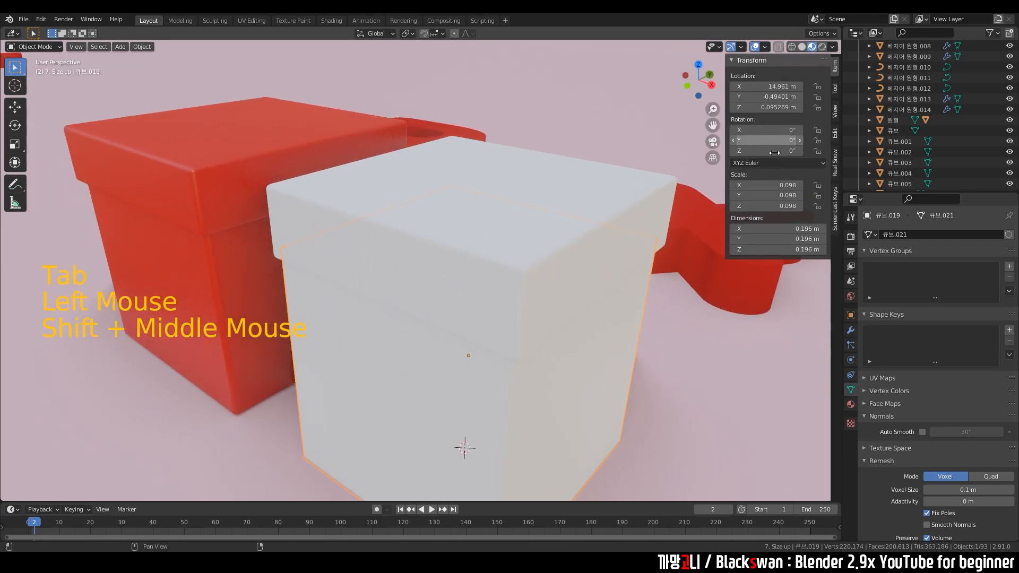
{"action": "key", "text": "ctrl+a"}
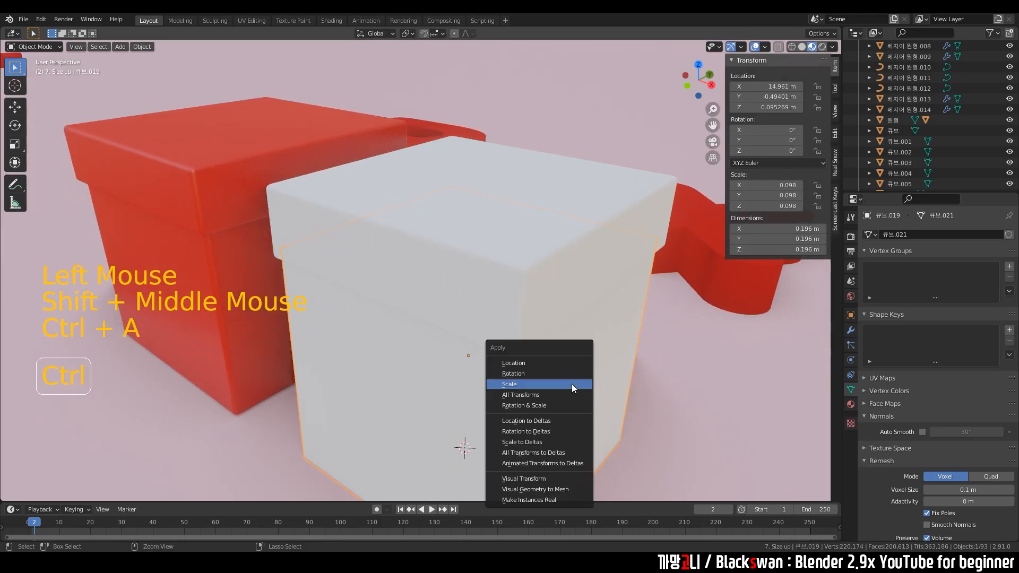
{"action": "left_click", "coordinate": [541, 385]}
Bevel all of the box body's edges about 0.004 m wide with 5 segments, return to Object Mode and deselect it.
{"action": "key", "text": "Tab"}
{"action": "key", "text": "a"}
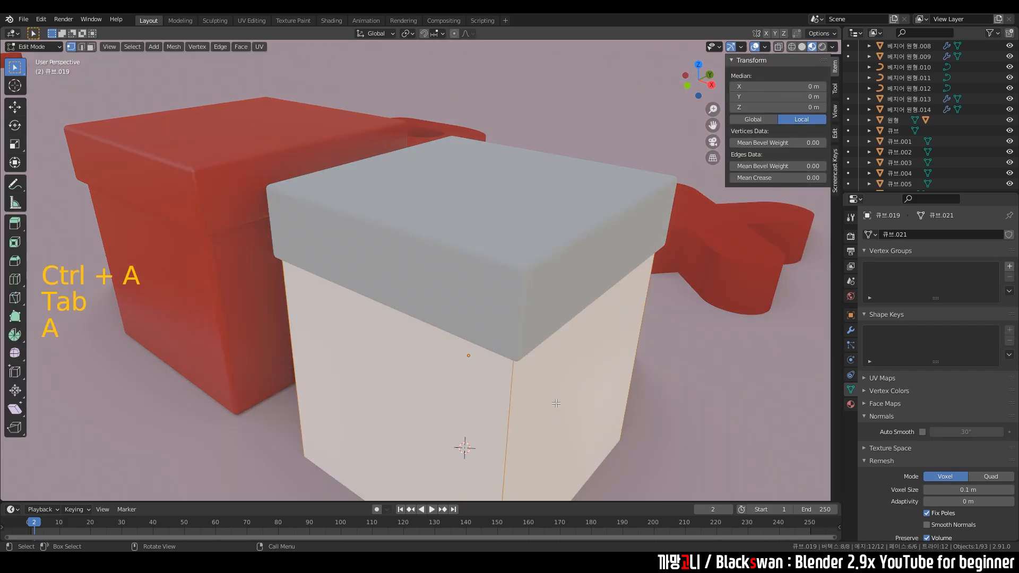
{"action": "key", "text": "ctrl+b"}
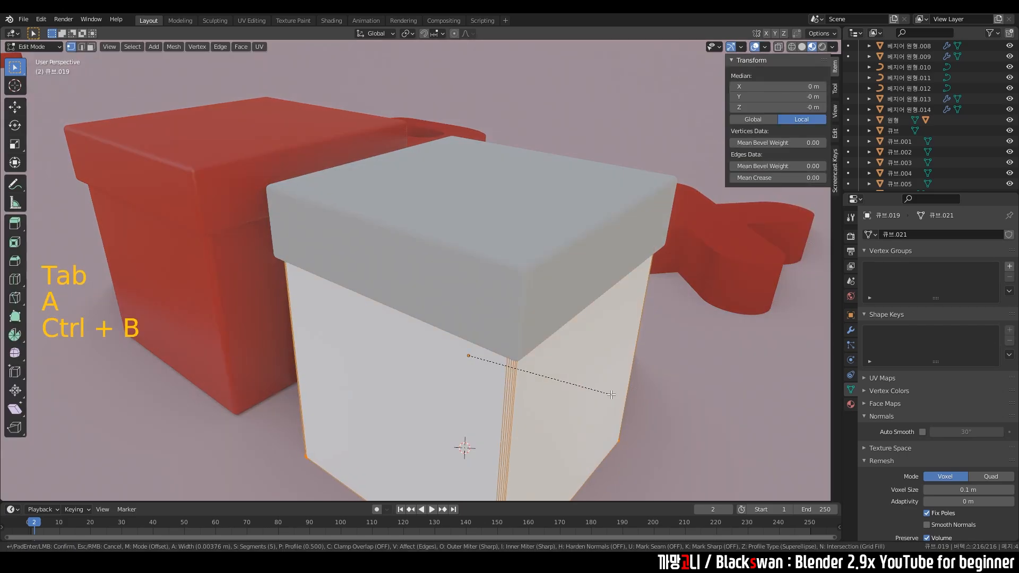
{"action": "left_click", "coordinate": [611, 396]}
{"action": "middle_click_drag", "start_coordinate": [578, 390], "coordinate": [594, 259], "text": "shift"}
{"action": "key", "text": "Tab"}
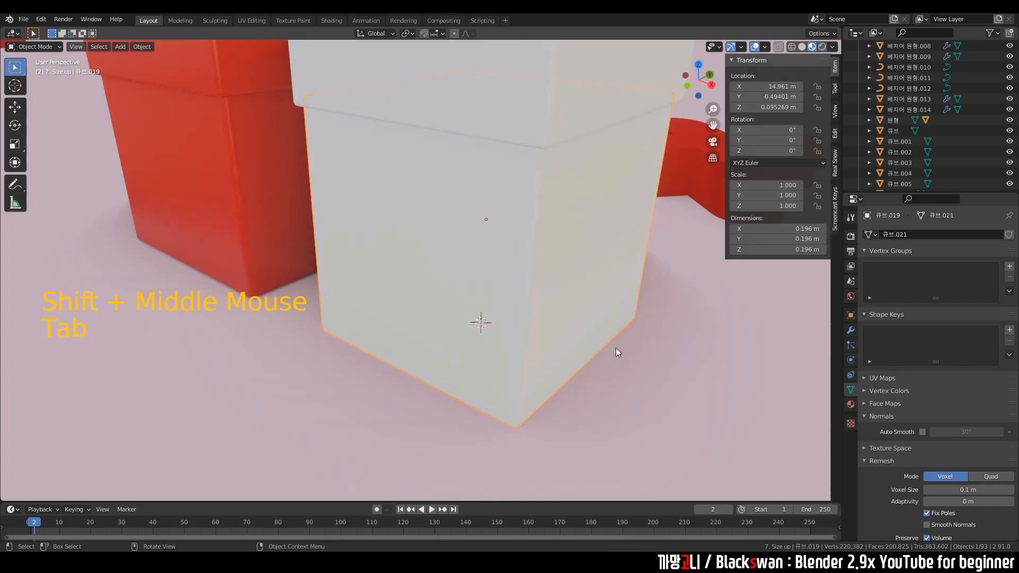
{"action": "left_click", "coordinate": [650, 321]}
Apply Shade Smooth to the lid and to the box body, and deselect them.
{"action": "middle_click_drag", "start_coordinate": [648, 321], "coordinate": [476, 309], "text": "shift"}
{"action": "scroll", "coordinate": [504, 264], "scroll_direction": "up", "scroll_amount": 2}
{"action": "middle_click_drag", "start_coordinate": [504, 264], "coordinate": [483, 307], "text": "shift"}
{"action": "left_click", "coordinate": [485, 216]}
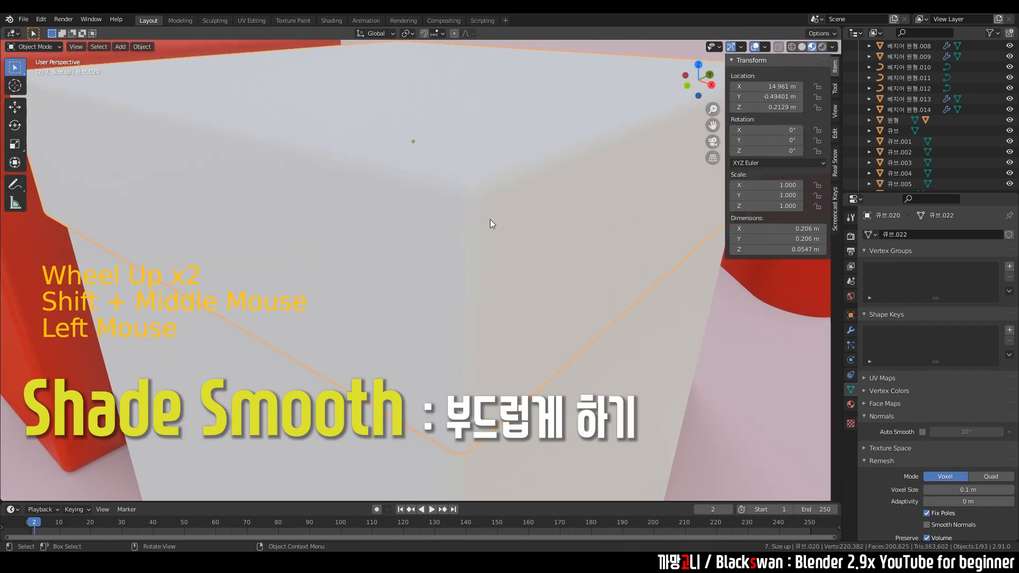
{"action": "right_click", "coordinate": [489, 219]}
{"action": "left_click", "coordinate": [489, 219]}
{"action": "middle_click_drag", "start_coordinate": [520, 291], "coordinate": [542, 324], "text": "shift"}
{"action": "left_click", "coordinate": [498, 342]}
{"action": "right_click", "coordinate": [498, 341]}
{"action": "scroll", "coordinate": [478, 326], "scroll_direction": "down", "scroll_amount": 3}
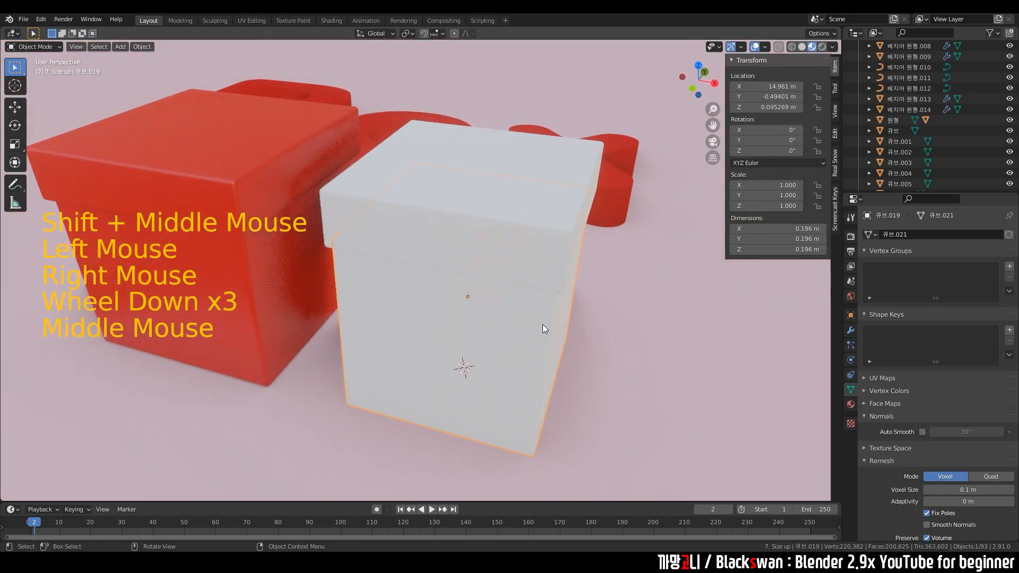
{"action": "left_click", "coordinate": [612, 307]}
{"action": "middle_click_drag", "start_coordinate": [613, 308], "coordinate": [572, 323]}
Give the lid a new material named Box_Red with an orange-red base color.
{"action": "left_click", "coordinate": [530, 266]}
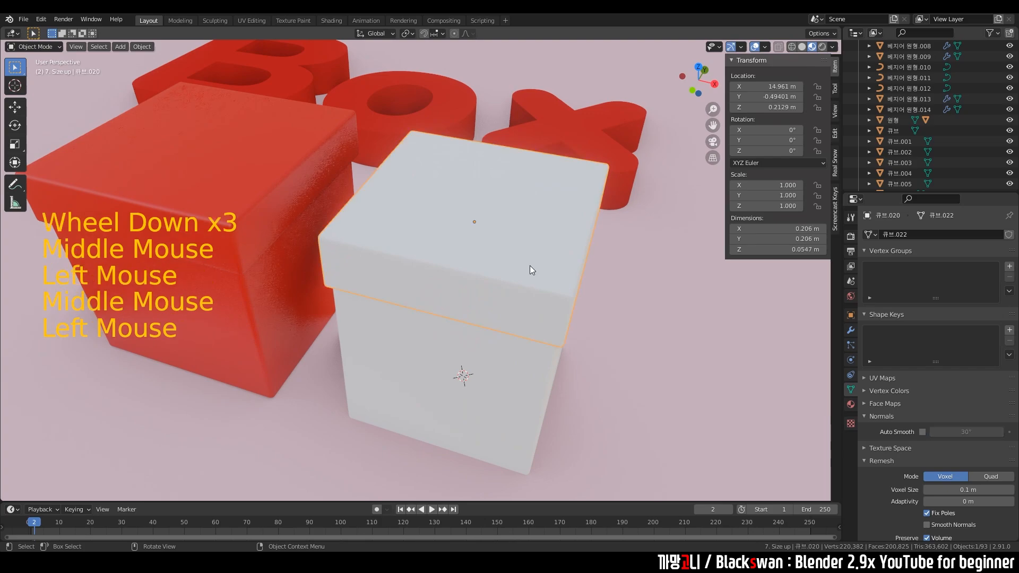
{"action": "middle_click_drag", "start_coordinate": [530, 265], "coordinate": [736, 346], "text": "shift"}
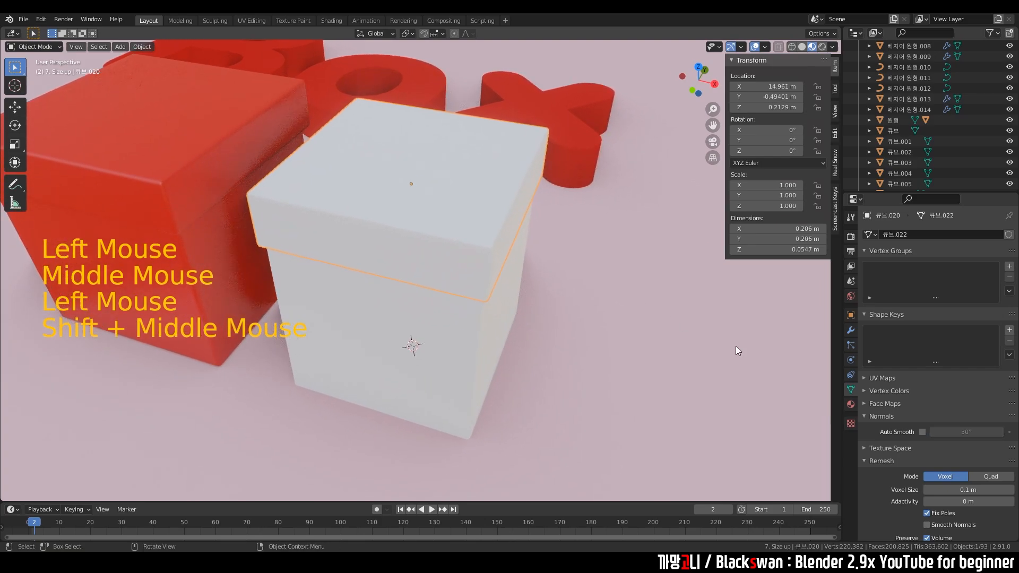
{"action": "left_click", "coordinate": [852, 376]}
{"action": "left_click", "coordinate": [851, 404]}
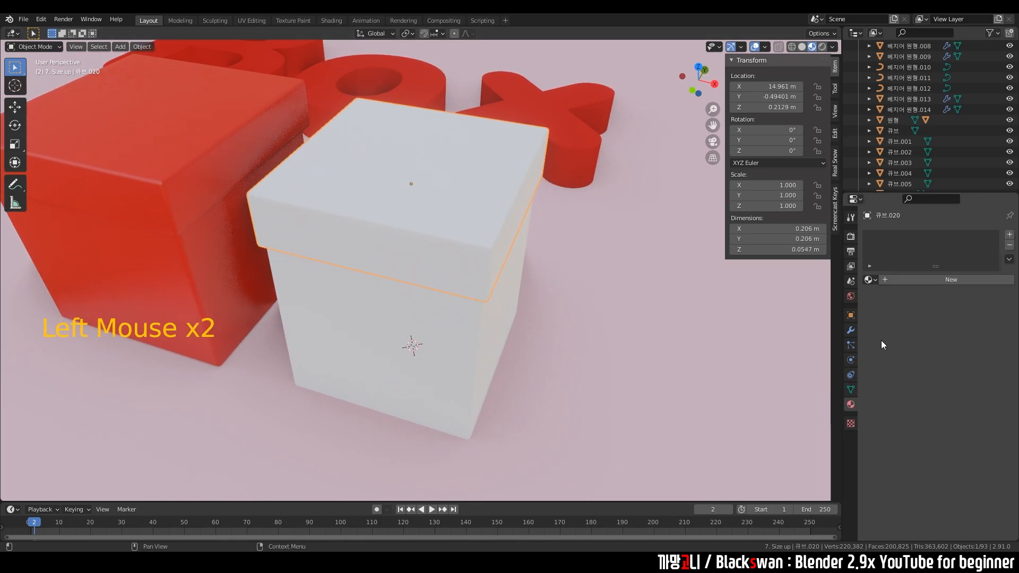
{"action": "left_click", "coordinate": [915, 284]}
{"action": "left_click", "coordinate": [921, 279]}
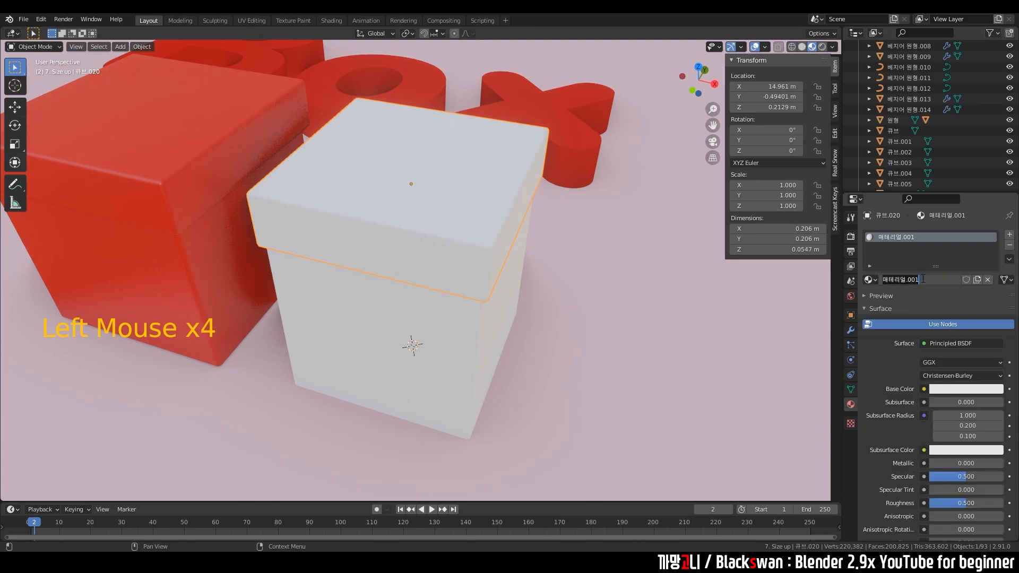
{"action": "type", "text": "Box_R"}
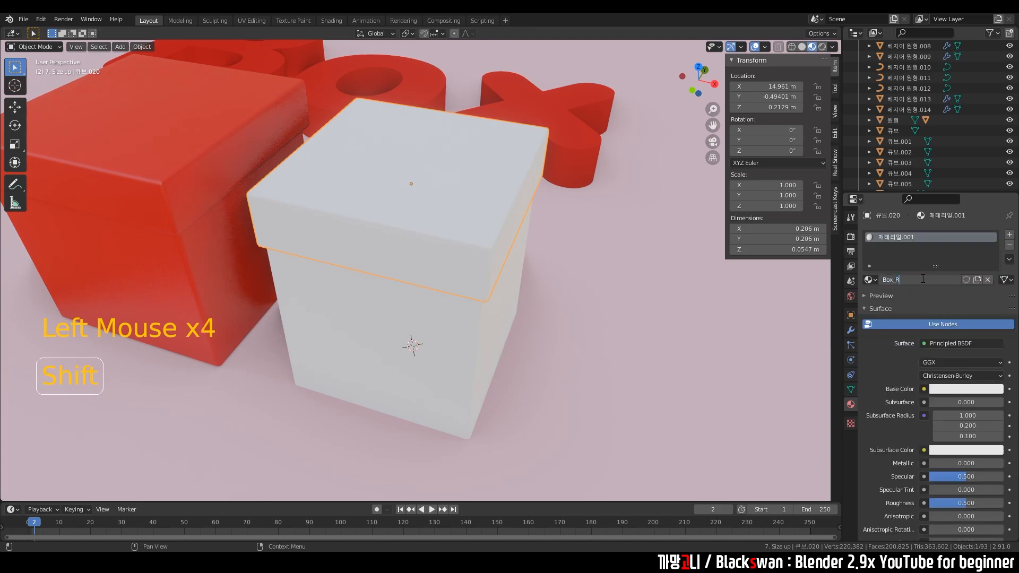
{"action": "type", "text": "ed"}
{"action": "key", "text": "Return"}
{"action": "left_click", "coordinate": [943, 391]}
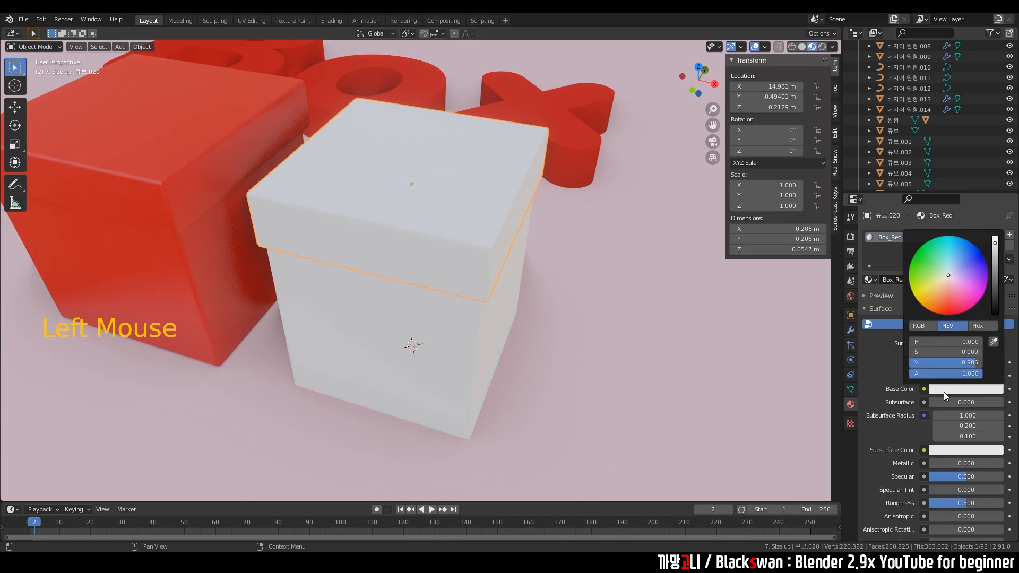
{"action": "left_click", "coordinate": [947, 308]}
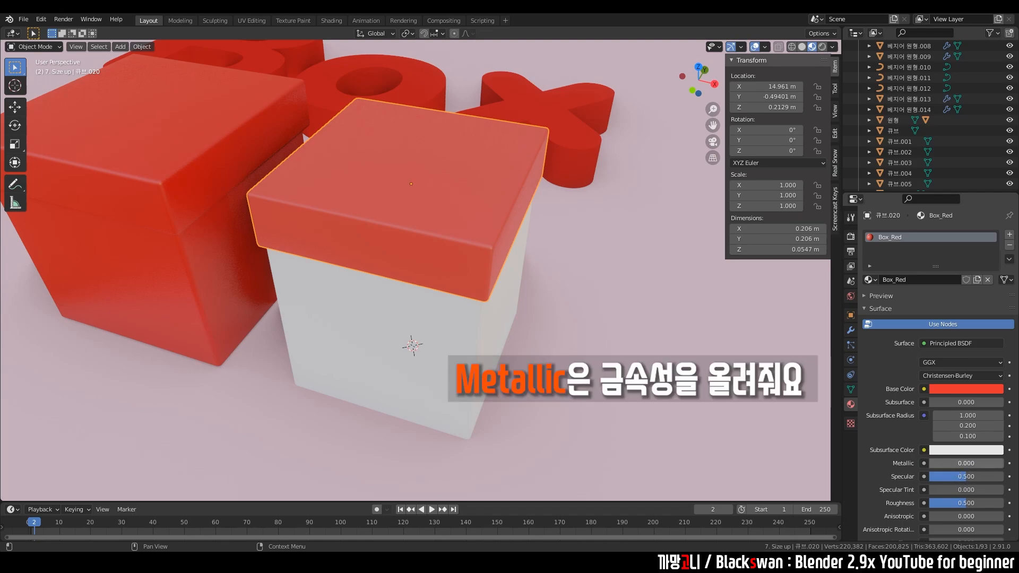
Try a metallic finish on Box_Red with Metallic 0.816 and Roughness 0.117, and inspect the lid's reflections.
{"action": "left_click_drag", "start_coordinate": [965, 464], "coordinate": [987, 471]}
{"action": "left_click_drag", "start_coordinate": [966, 503], "coordinate": [939, 503]}
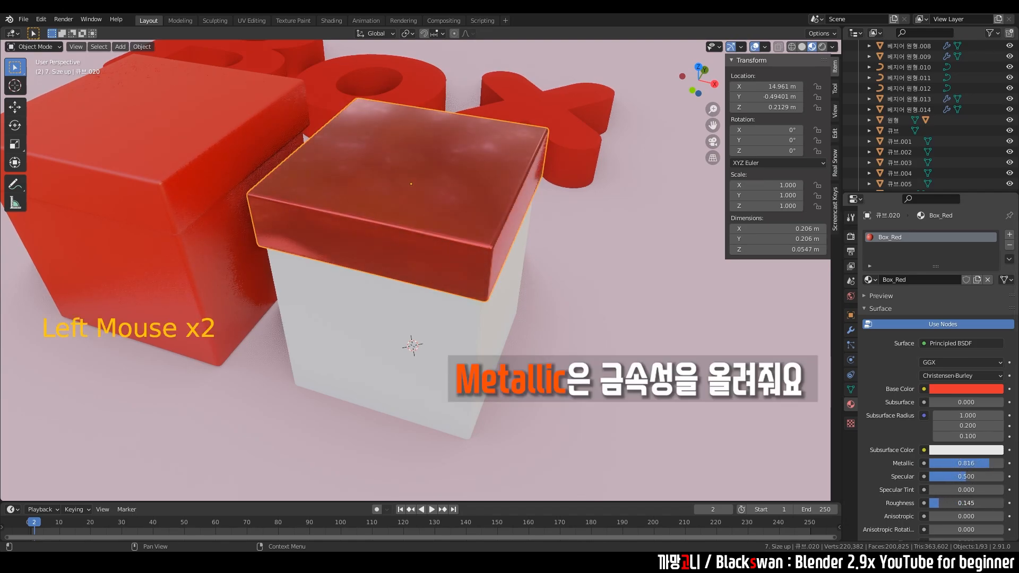
{"action": "middle_click_drag", "start_coordinate": [610, 367], "coordinate": [578, 340]}
{"action": "scroll", "coordinate": [579, 340], "scroll_direction": "up", "scroll_amount": 1}
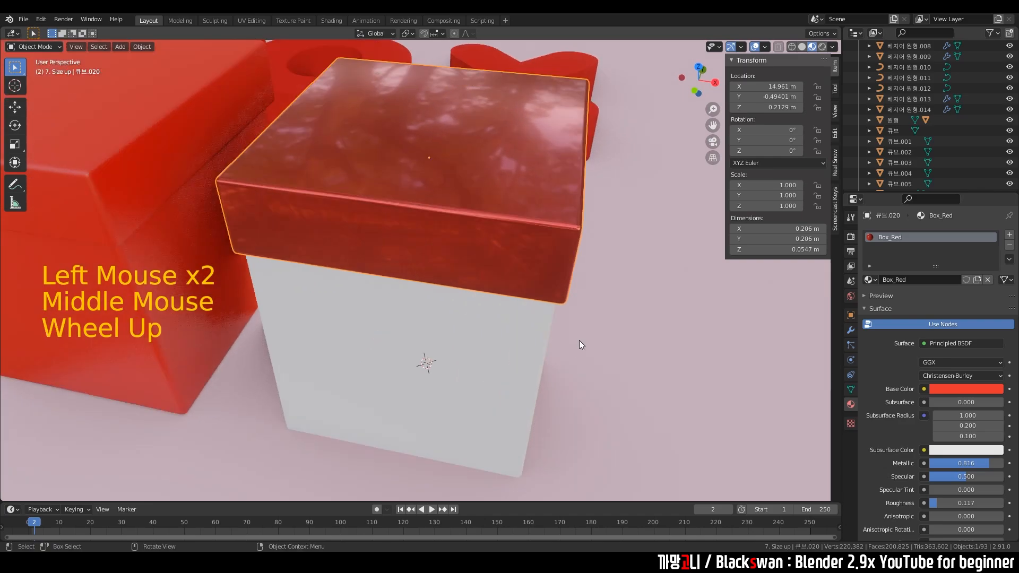
{"action": "left_click", "coordinate": [631, 322]}
{"action": "left_click", "coordinate": [509, 218]}
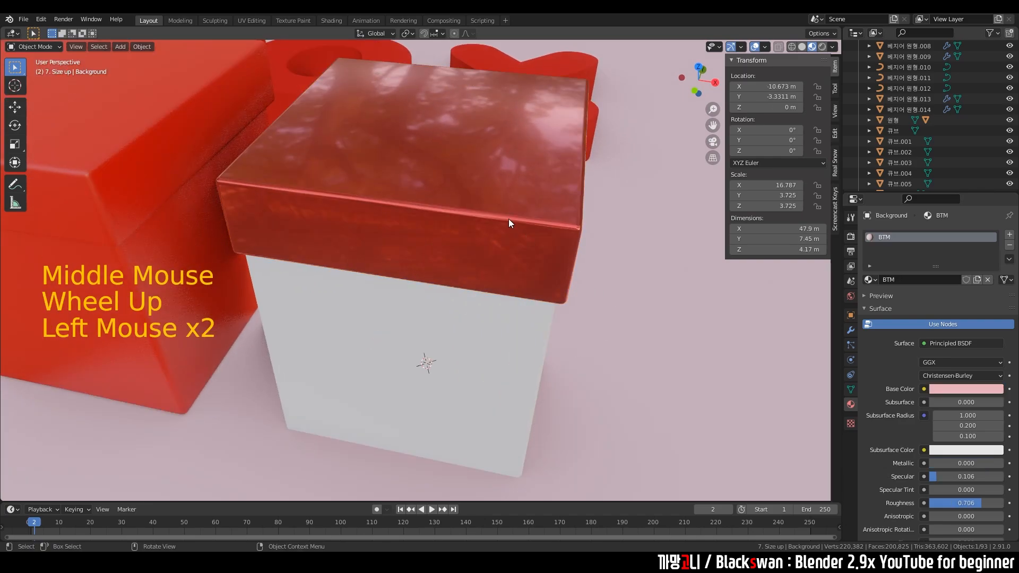
Set Box_Red's Metallic to 0 and Roughness to 0.585, and change its base color to a purer red.
{"action": "left_click", "coordinate": [976, 468]}
{"action": "left_click_drag", "start_coordinate": [973, 465], "coordinate": [915, 465]}
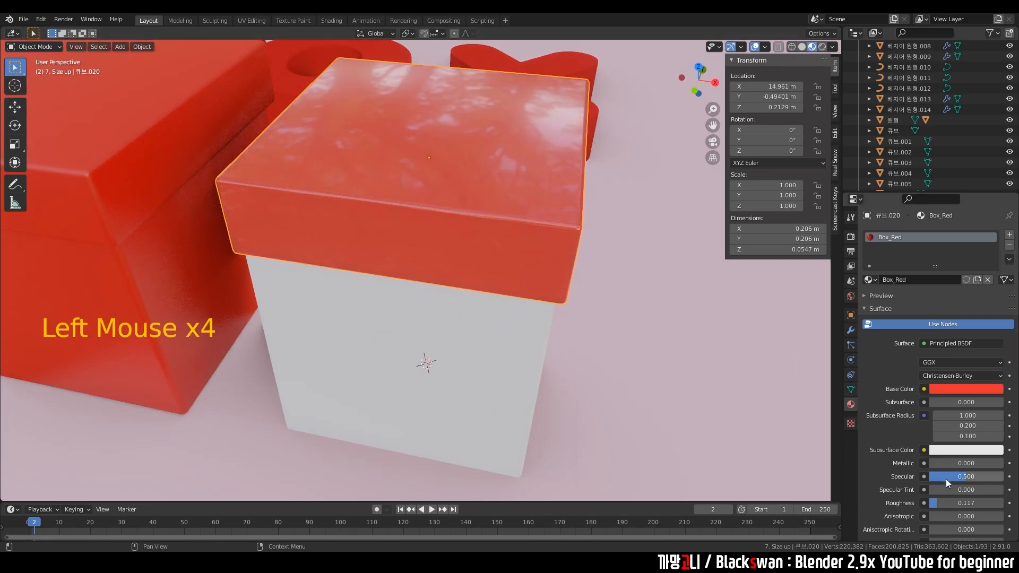
{"action": "left_click_drag", "start_coordinate": [948, 503], "coordinate": [984, 503]}
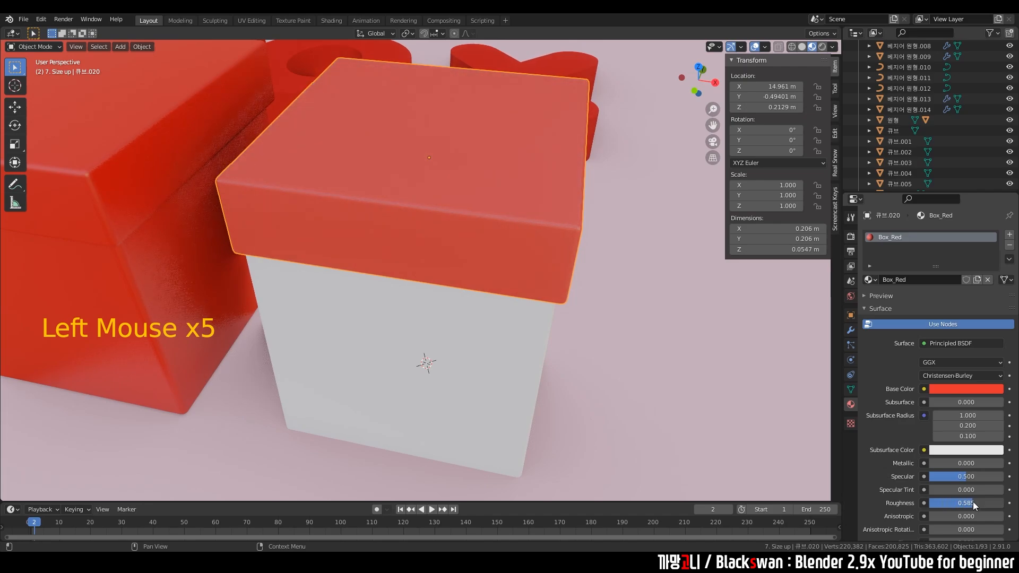
{"action": "left_click", "coordinate": [967, 390]}
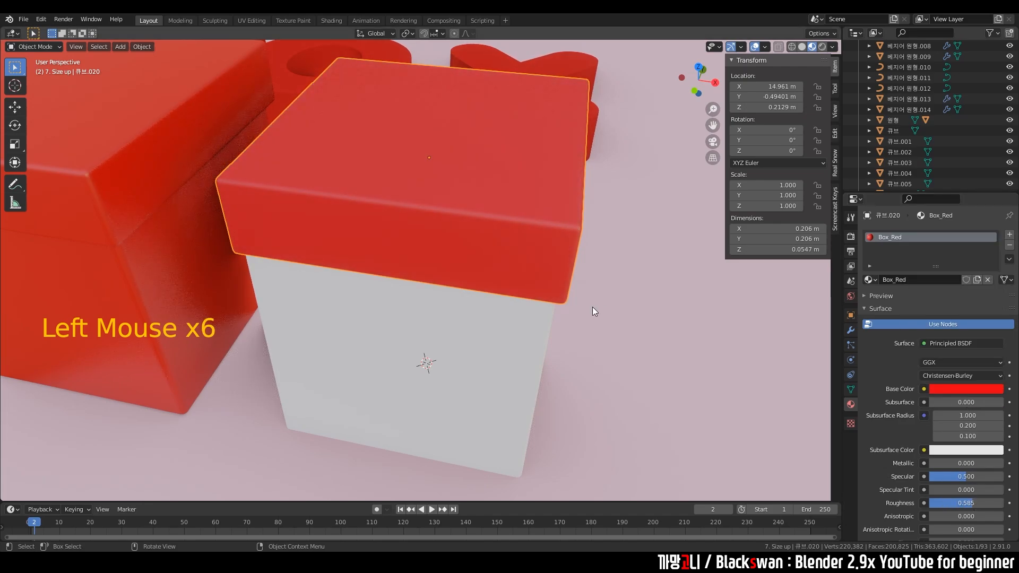
Assign the existing Box_Red material to the box body, and deselect it.
{"action": "scroll", "coordinate": [592, 307], "scroll_direction": "down", "scroll_amount": 2}
{"action": "left_click", "coordinate": [574, 304]}
{"action": "middle_click_drag", "start_coordinate": [572, 301], "coordinate": [444, 305]}
{"action": "left_click", "coordinate": [442, 311]}
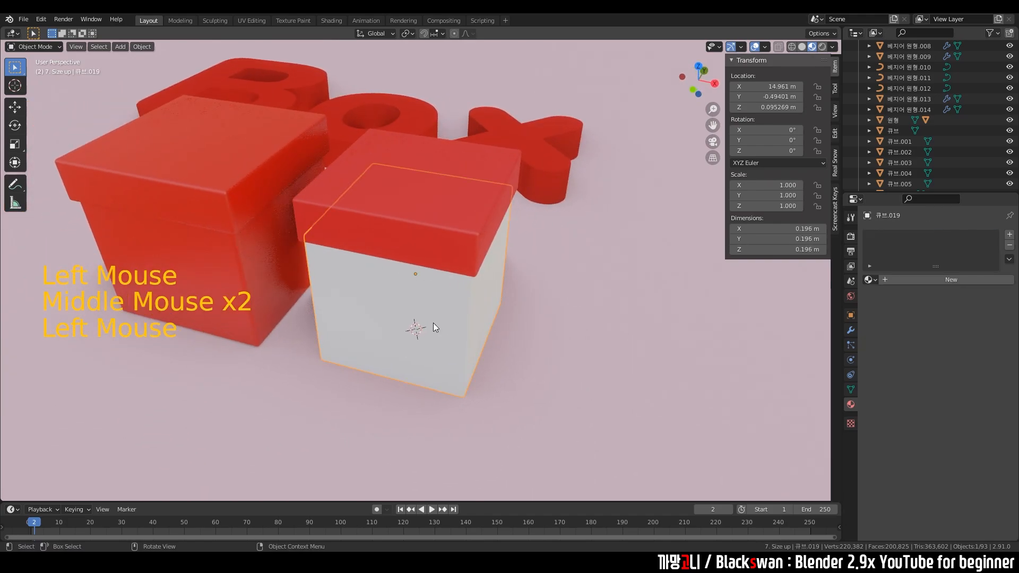
{"action": "left_click", "coordinate": [871, 279]}
{"action": "left_click", "coordinate": [892, 306]}
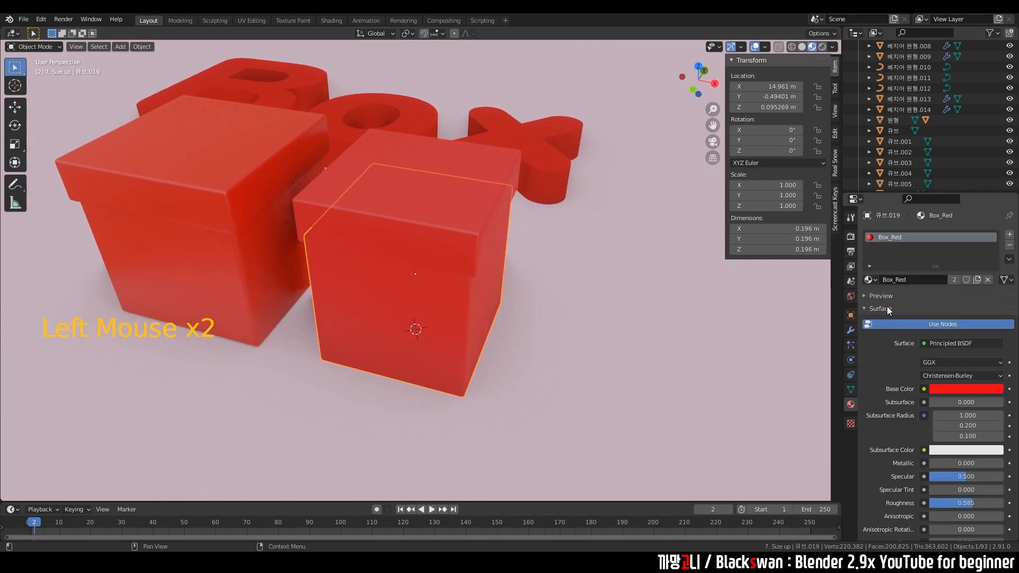
{"action": "left_click", "coordinate": [521, 300]}
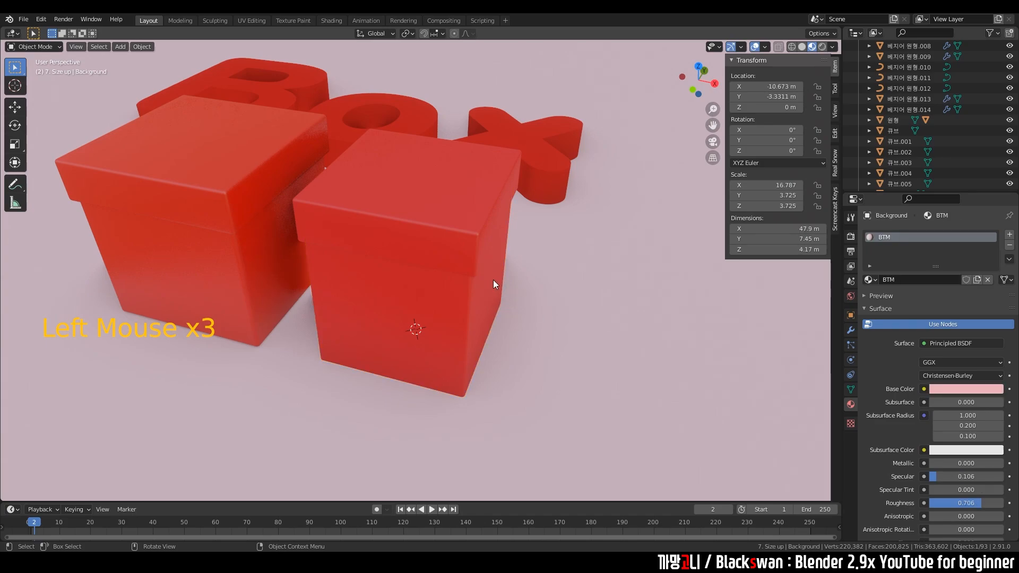
Duplicate the finished lid and box body together, and place the copy beside the ribboned sample box below the Ribbon(1) text.
{"action": "middle_click_drag", "start_coordinate": [493, 279], "coordinate": [512, 288]}
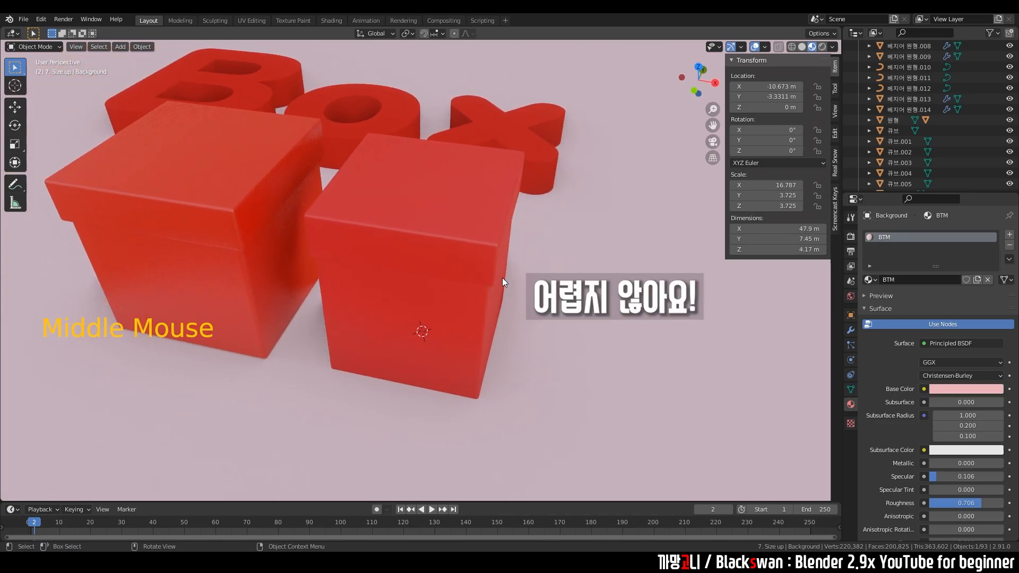
{"action": "left_click", "coordinate": [484, 271]}
{"action": "left_click", "coordinate": [454, 326], "text": "shift"}
{"action": "scroll", "coordinate": [462, 325], "scroll_direction": "down", "scroll_amount": 11}
{"action": "middle_click_drag", "start_coordinate": [711, 313], "coordinate": [497, 324], "text": "shift"}
{"action": "middle_click_drag", "start_coordinate": [502, 327], "coordinate": [511, 336]}
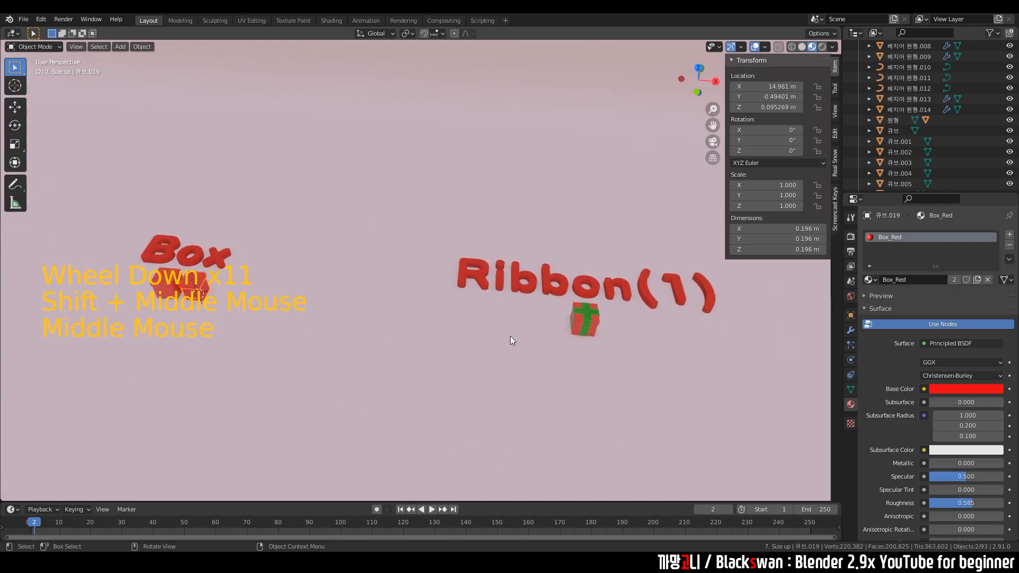
{"action": "key", "text": "shift+d"}
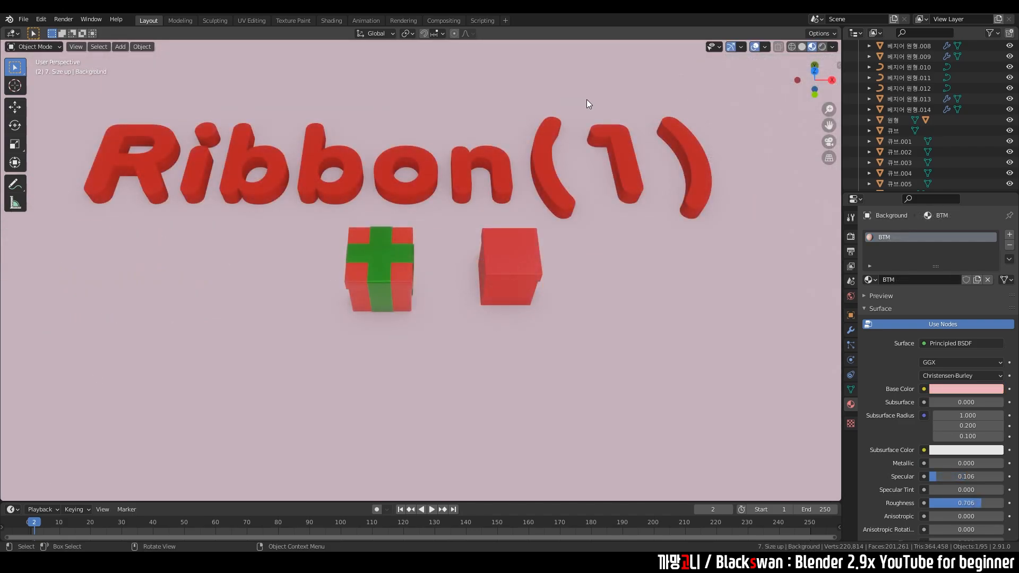
Examine how the green ribbon strips wrap around the lid and sides of the sample gift box.
{"action": "left_click", "coordinate": [386, 255]}
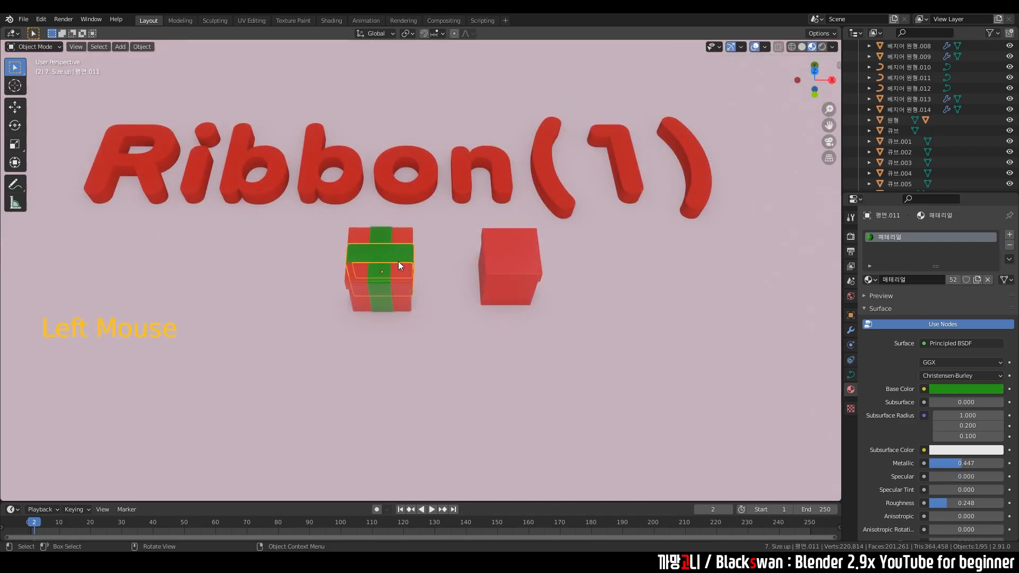
{"action": "scroll", "coordinate": [388, 265], "scroll_direction": "up", "scroll_amount": 4}
{"action": "left_click", "coordinate": [337, 273], "text": "shift"}
{"action": "left_click", "coordinate": [467, 262]}
{"action": "scroll", "coordinate": [467, 263], "scroll_direction": "up", "scroll_amount": 4}
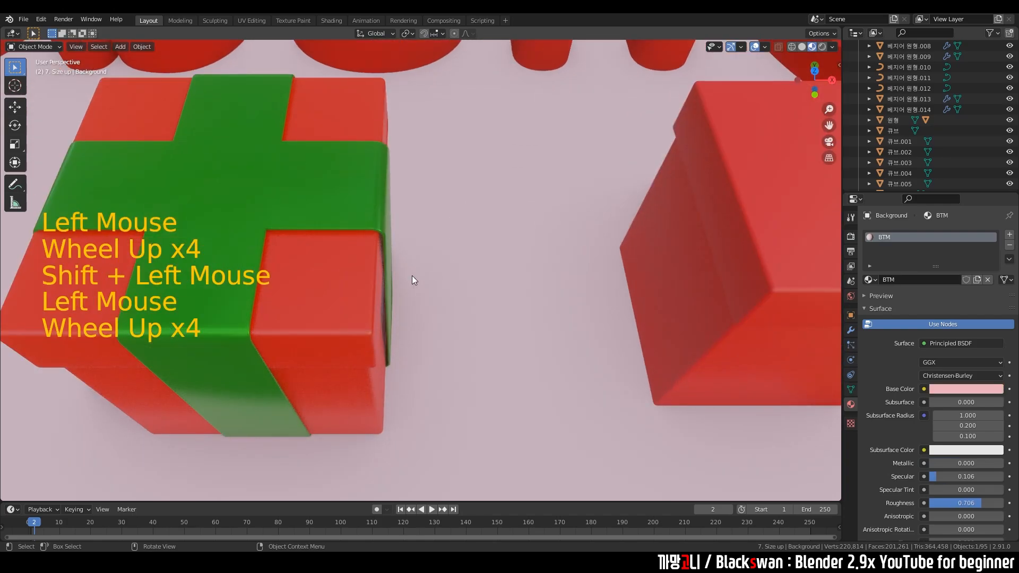
{"action": "middle_click_drag", "start_coordinate": [412, 278], "coordinate": [470, 285], "text": "shift"}
{"action": "scroll", "coordinate": [472, 254], "scroll_direction": "up", "scroll_amount": 3}
{"action": "left_click", "coordinate": [480, 212]}
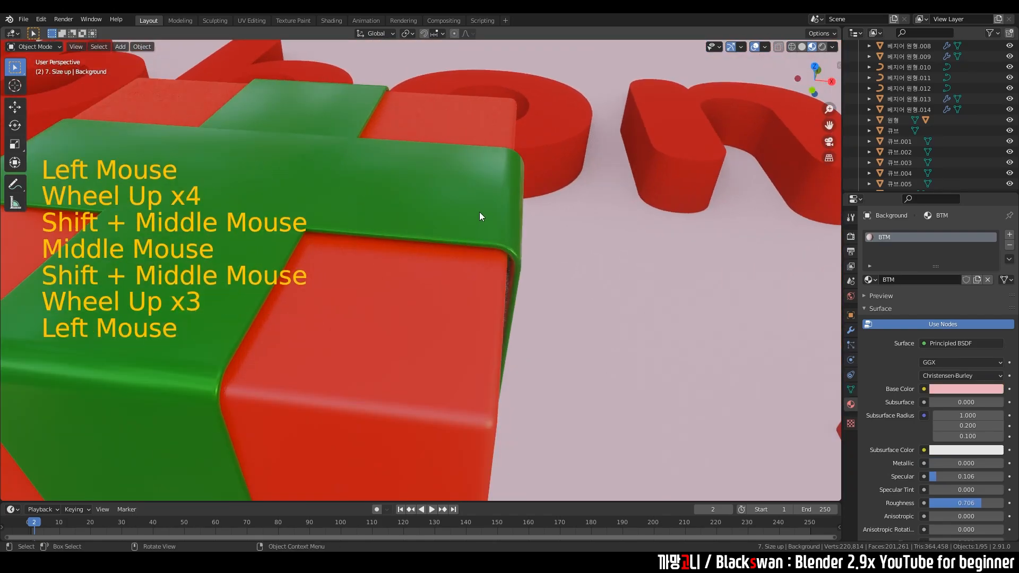
{"action": "middle_click_drag", "start_coordinate": [479, 211], "coordinate": [528, 262]}
{"action": "scroll", "coordinate": [592, 321], "scroll_direction": "up", "scroll_amount": 1}
{"action": "left_click", "coordinate": [593, 325]}
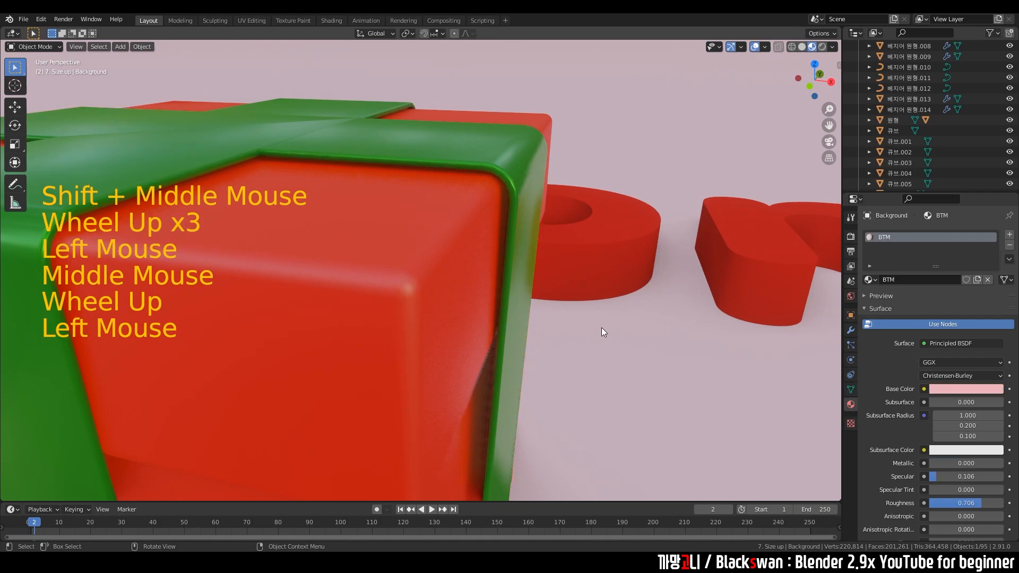
Open the sample box's green ribbon curve for editing and examine its rounded path around the box.
{"action": "scroll", "coordinate": [603, 331], "scroll_direction": "down", "scroll_amount": 2}
{"action": "middle_click_drag", "start_coordinate": [603, 331], "coordinate": [583, 242], "text": "shift"}
{"action": "scroll", "coordinate": [584, 242], "scroll_direction": "down", "scroll_amount": 2}
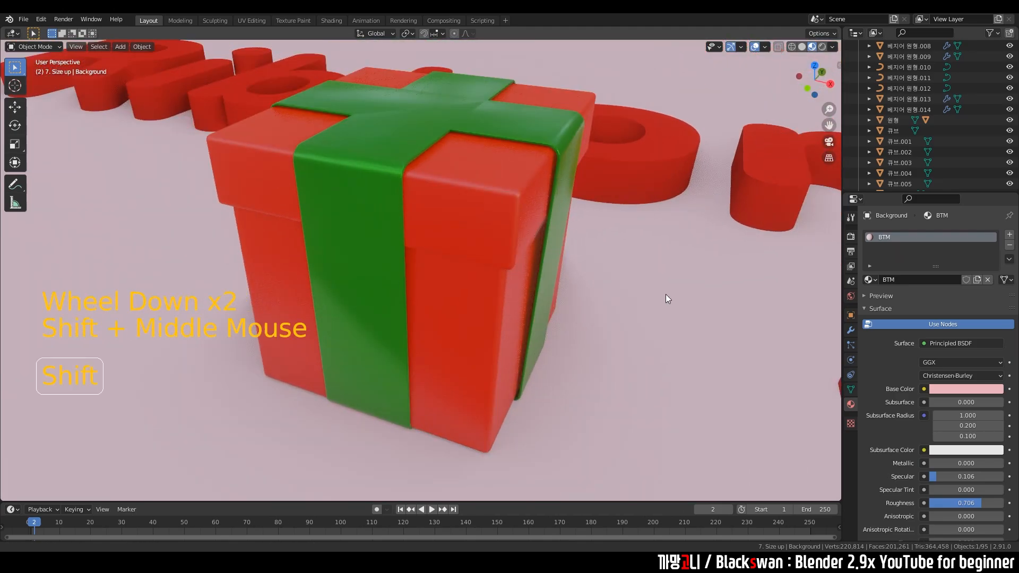
{"action": "middle_click_drag", "start_coordinate": [665, 294], "coordinate": [495, 237], "text": "shift"}
{"action": "left_click", "coordinate": [397, 170]}
{"action": "middle_click_drag", "start_coordinate": [397, 170], "coordinate": [594, 291], "text": "shift"}
{"action": "key", "text": "Tab"}
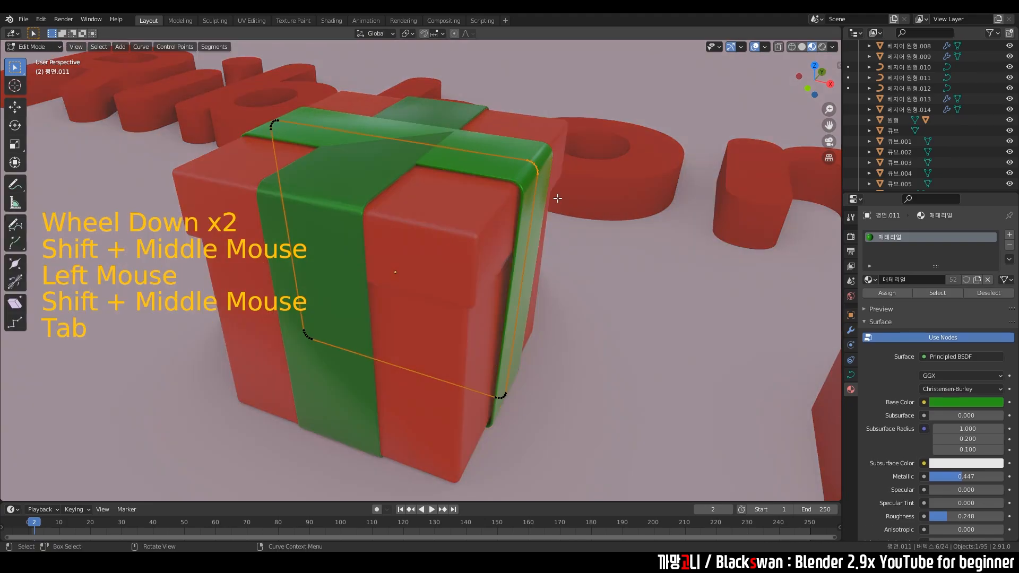
Try moving an upper corner point of the sample ribbon's curve, undo the move, and leave editing.
{"action": "left_click", "coordinate": [535, 171]}
{"action": "key", "text": "g"}
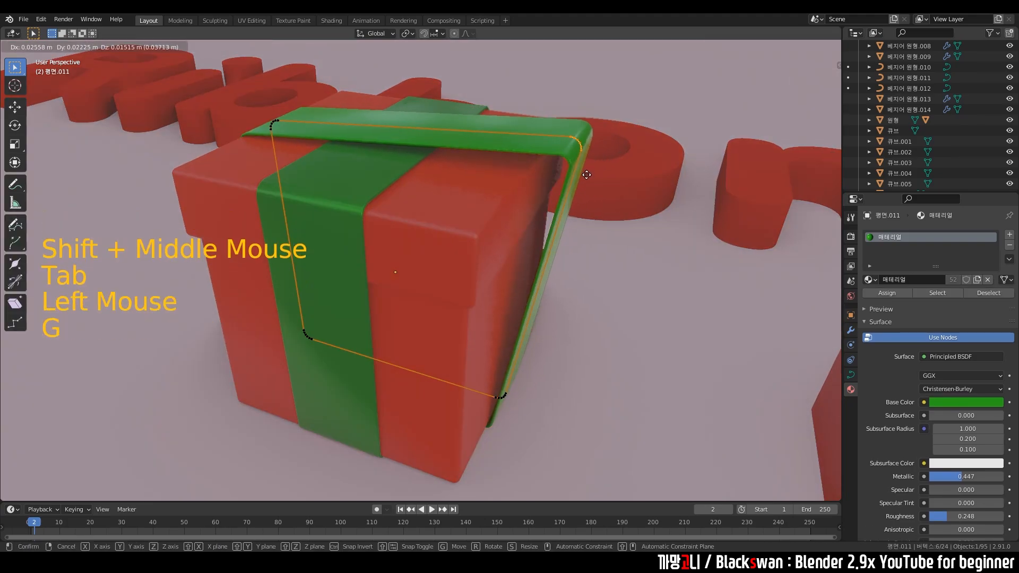
{"action": "key", "text": "ctrl+z"}
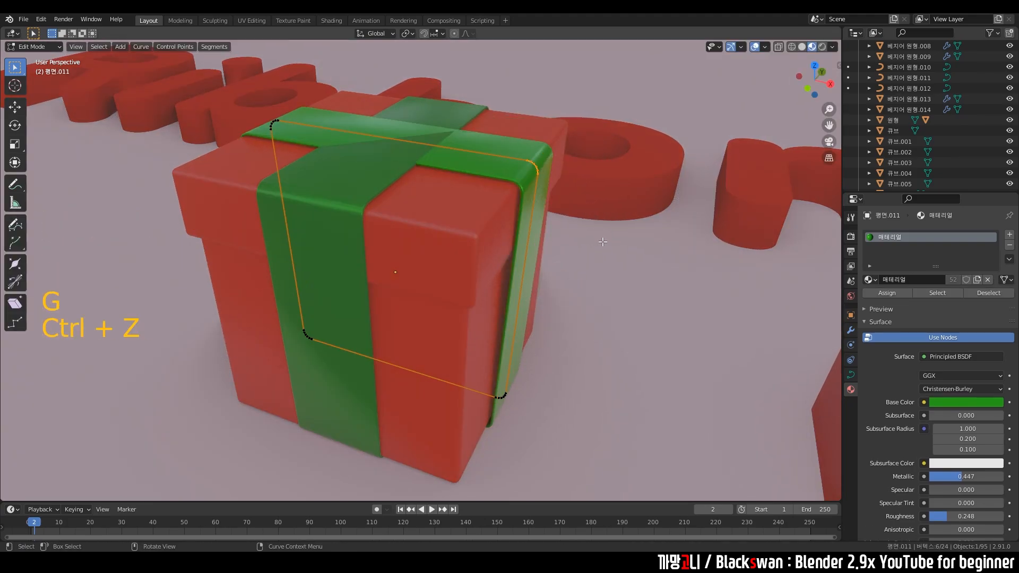
{"action": "left_click", "coordinate": [534, 164]}
{"action": "scroll", "coordinate": [623, 291], "scroll_direction": "down", "scroll_amount": 1}
{"action": "key", "text": "Tab"}
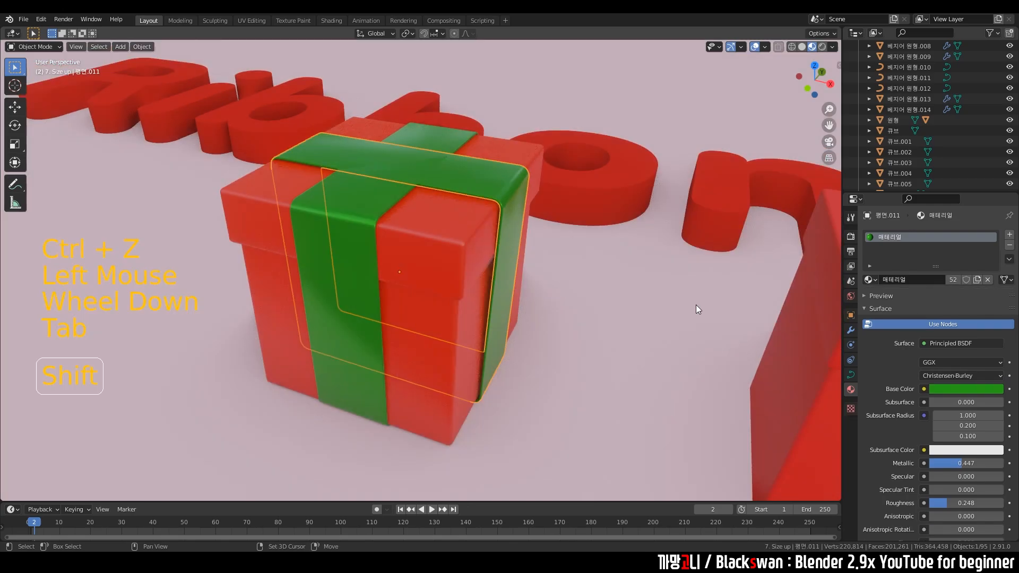
Place the 3D cursor on the floor beside the plain red box and add a mesh plane there.
{"action": "middle_click_drag", "start_coordinate": [696, 305], "coordinate": [442, 255], "text": "shift"}
{"action": "scroll", "coordinate": [574, 301], "scroll_direction": "down", "scroll_amount": 1}
{"action": "left_click", "coordinate": [516, 340]}
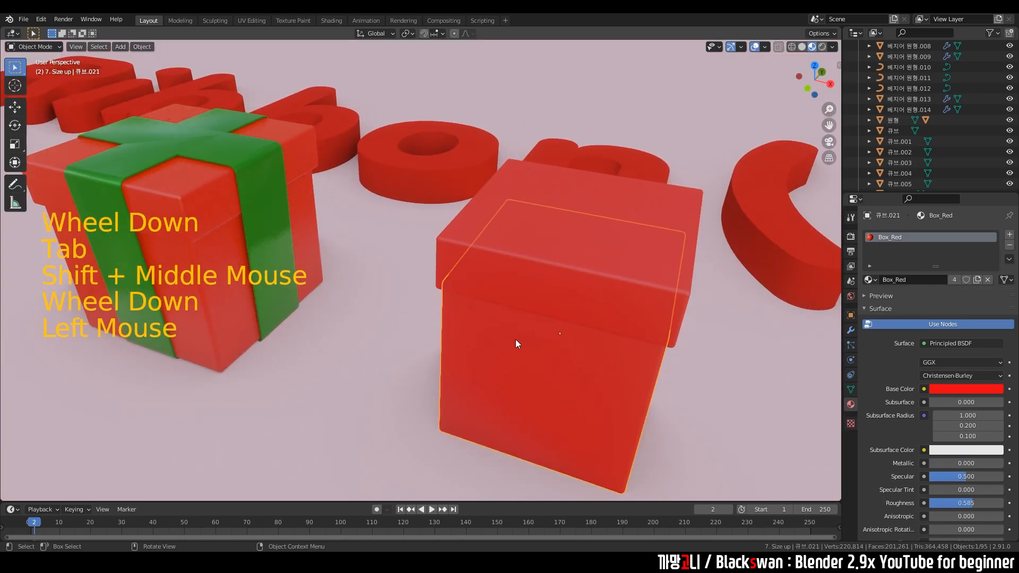
{"action": "middle_click_drag", "start_coordinate": [515, 339], "coordinate": [504, 296], "text": "shift"}
{"action": "right_click", "coordinate": [625, 351], "text": "shift"}
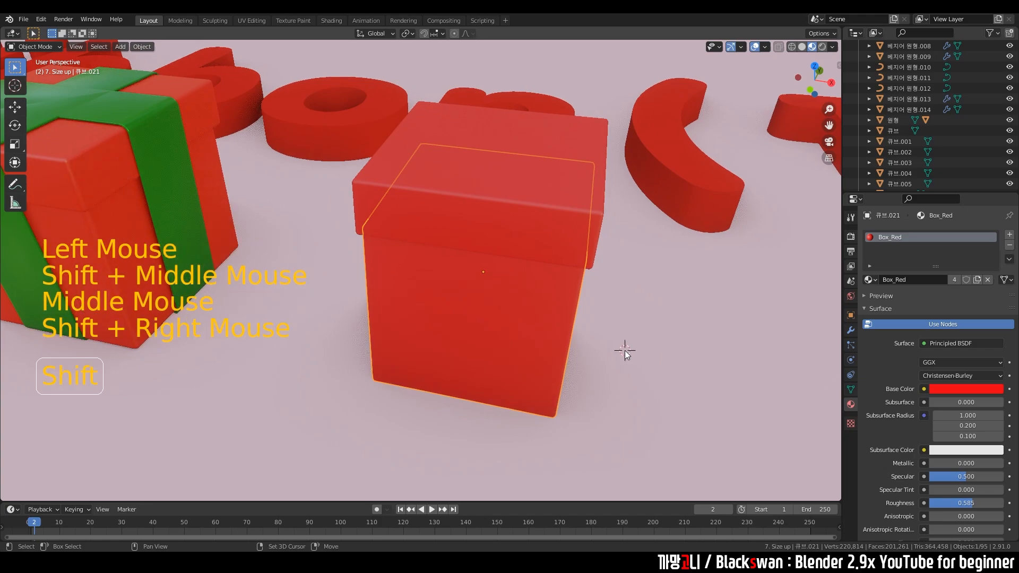
{"action": "key", "text": "shift+a"}
{"action": "mouse_move", "coordinate": [670, 343]}
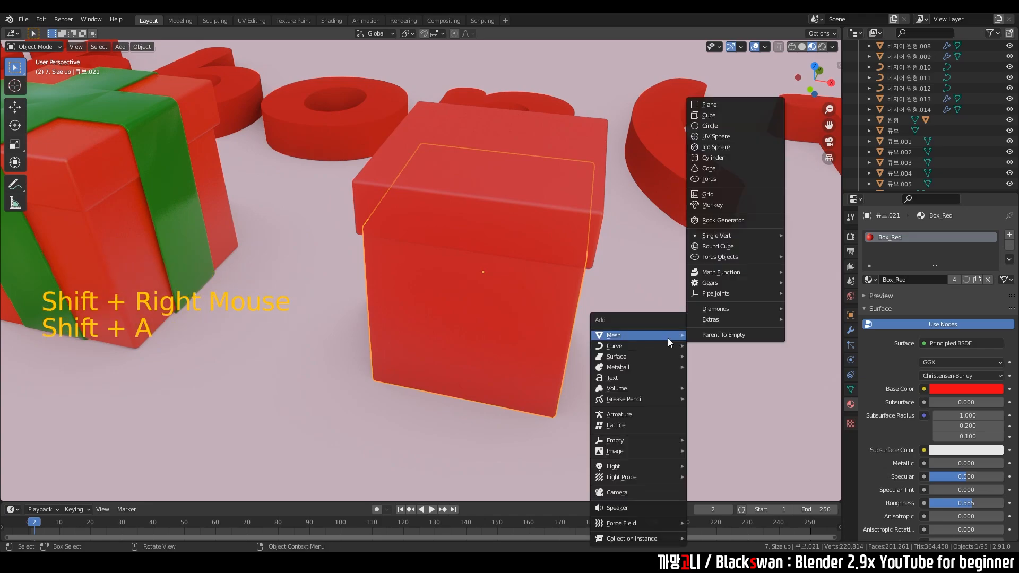
{"action": "left_click", "coordinate": [711, 105]}
{"action": "scroll", "coordinate": [713, 107], "scroll_direction": "down", "scroll_amount": 7}
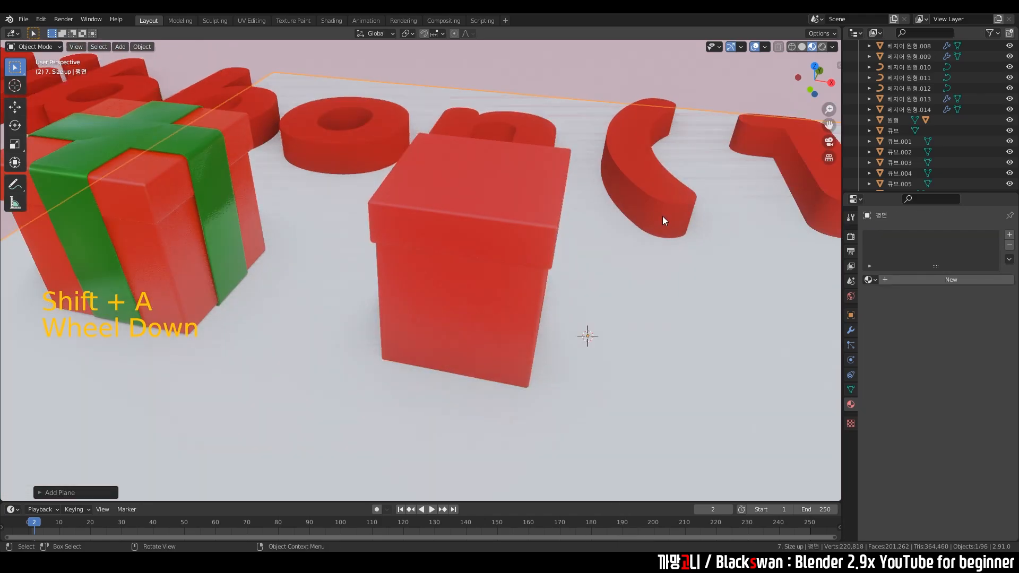
Raise the plane slightly above the floor and scale it down to roughly the size of the gift box.
{"action": "key", "text": "g"}
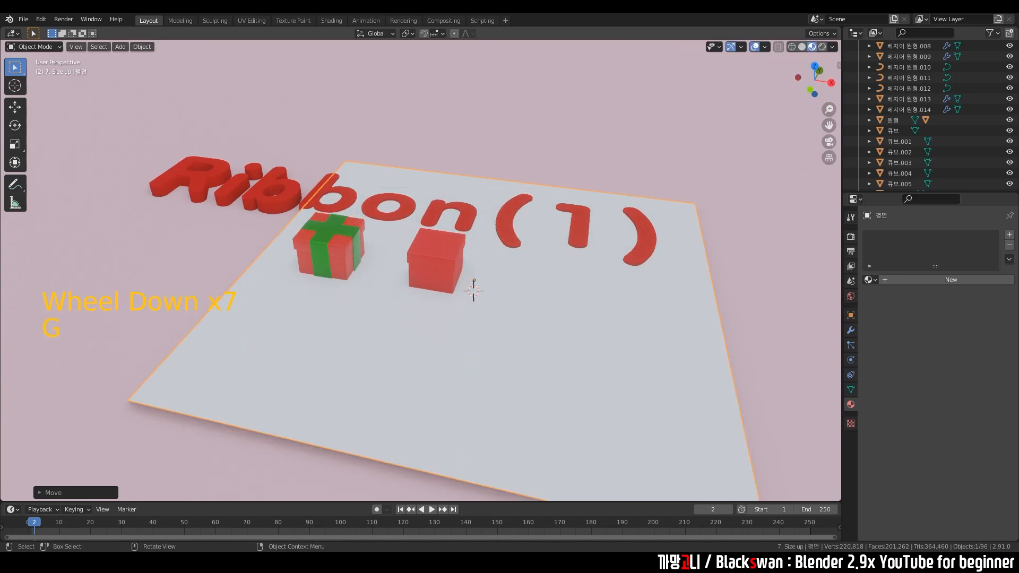
{"action": "key", "text": "s"}
{"action": "left_click", "coordinate": [514, 288]}
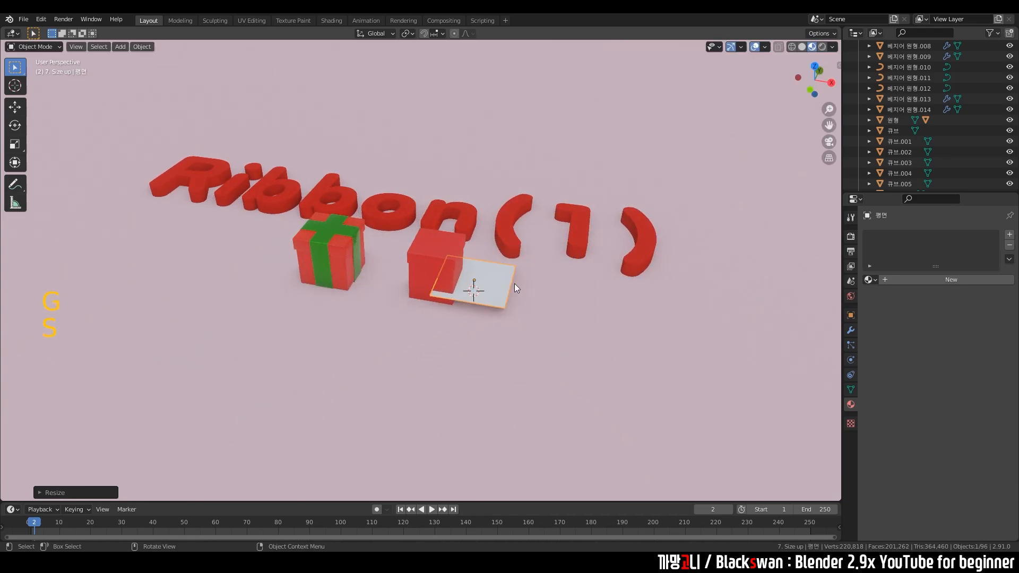
From the front view, rotate the plane 90° about the X axis so it stands upright.
{"action": "key", "text": "grave"}
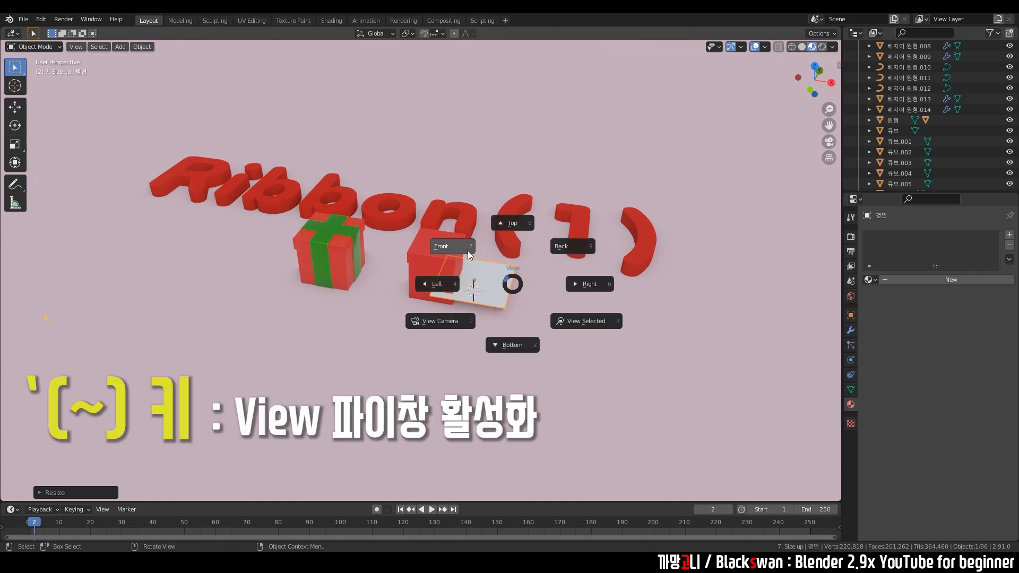
{"action": "left_click", "coordinate": [467, 250]}
{"action": "scroll", "coordinate": [489, 259], "scroll_direction": "up", "scroll_amount": 3}
{"action": "scroll", "coordinate": [570, 275], "scroll_direction": "up", "scroll_amount": 3}
{"action": "middle_click_drag", "start_coordinate": [569, 277], "coordinate": [562, 318], "text": "shift"}
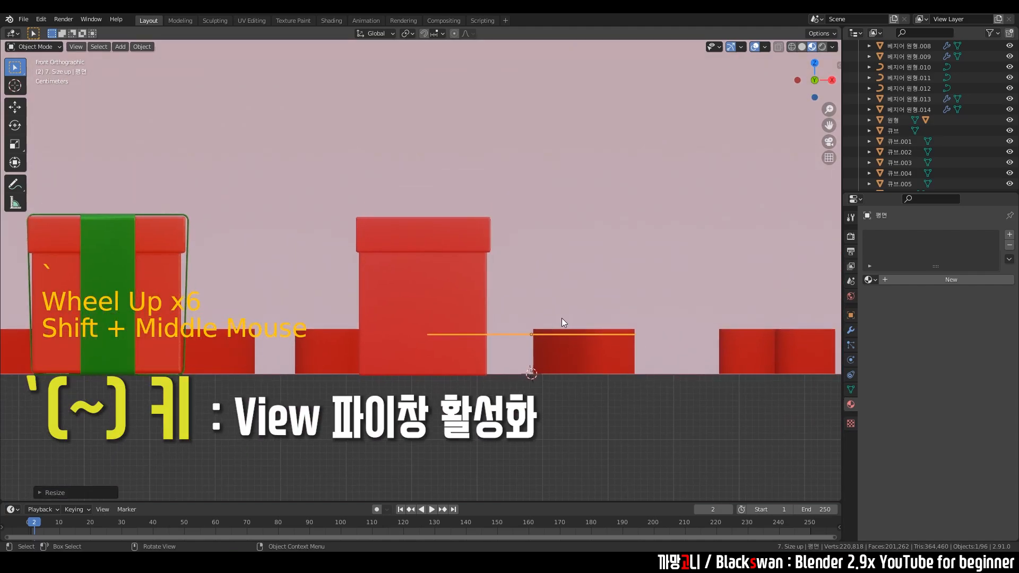
{"action": "key", "text": "r"}
{"action": "key", "text": "x"}
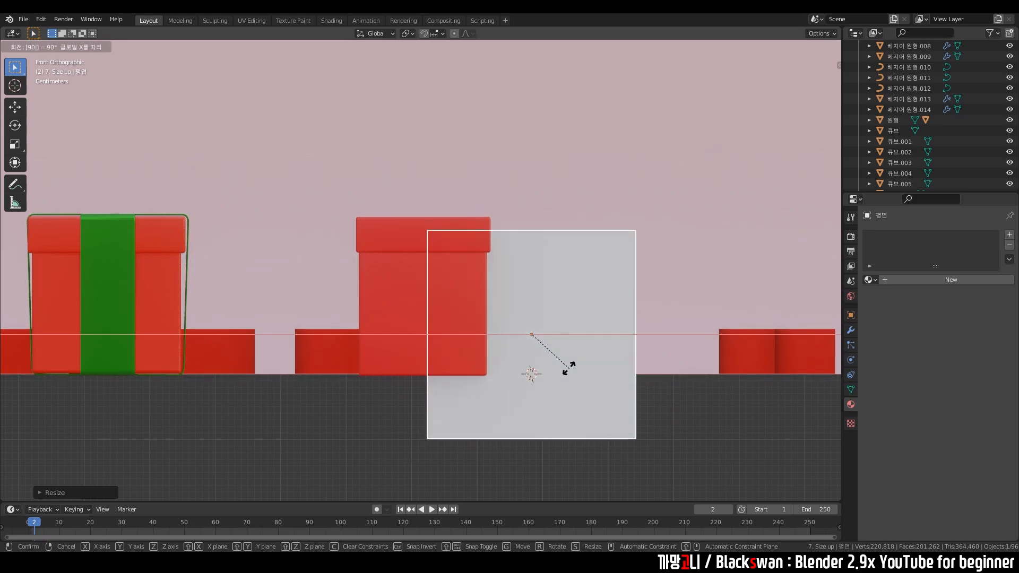
{"action": "left_click", "coordinate": [570, 369]}
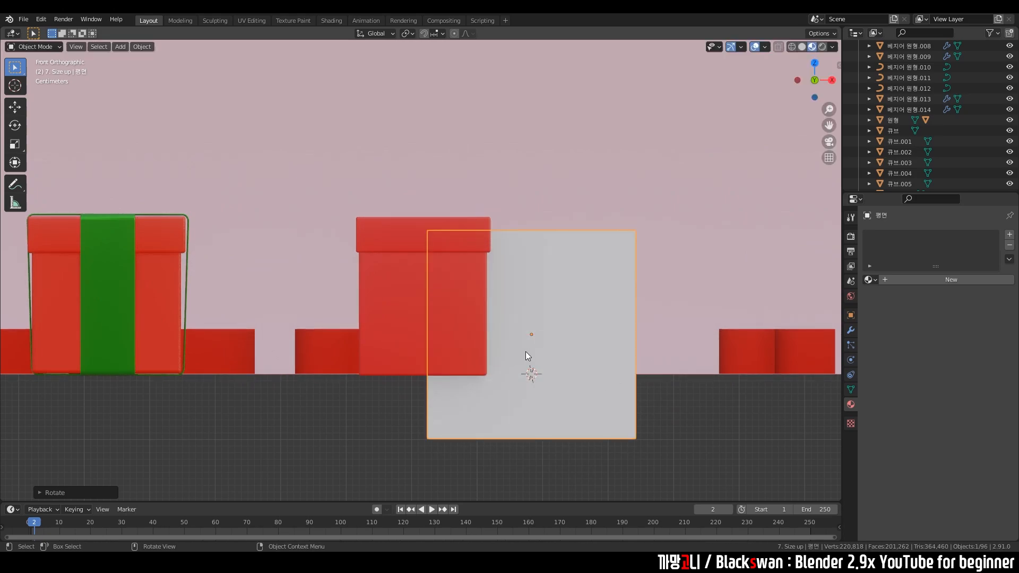
Centre the upright plane on the plain red box and scale it uniformly to about the box's height.
{"action": "key", "text": "g"}
{"action": "left_click", "coordinate": [455, 304]}
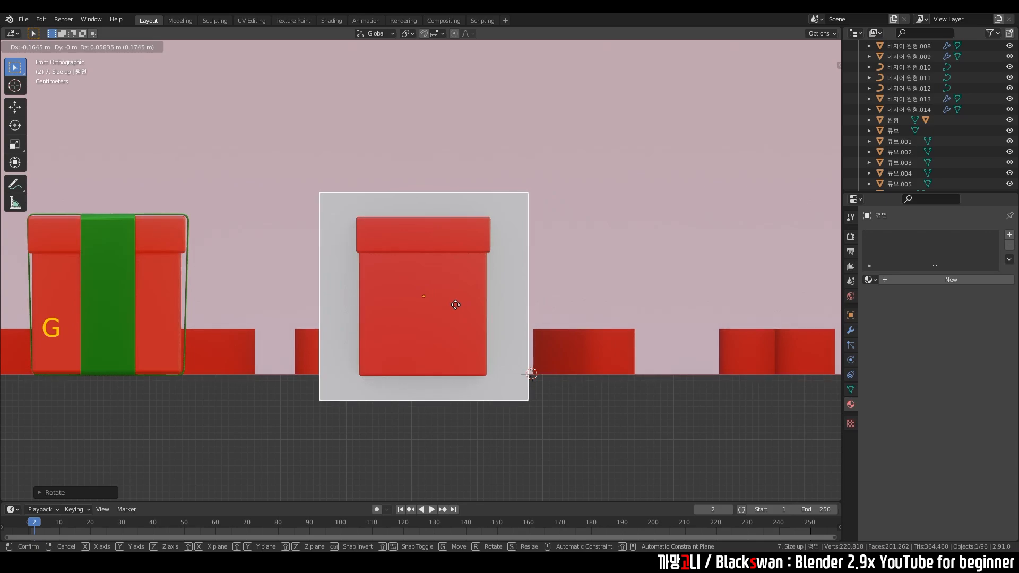
{"action": "scroll", "coordinate": [473, 308], "scroll_direction": "up", "scroll_amount": 4}
{"action": "middle_click_drag", "start_coordinate": [537, 302], "coordinate": [539, 290], "text": "shift"}
{"action": "key", "text": "s"}
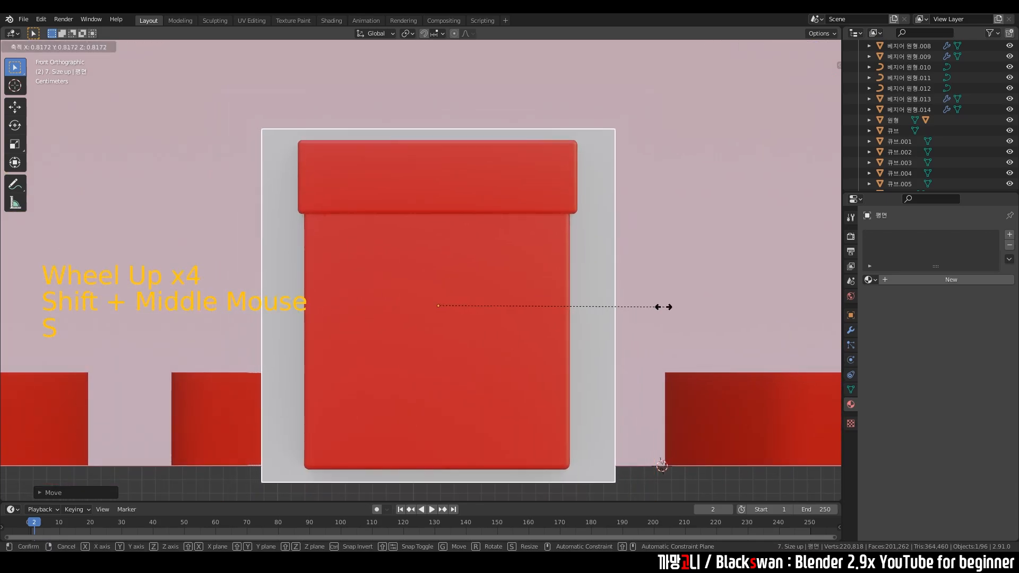
{"action": "left_click", "coordinate": [651, 308]}
{"action": "key", "text": "g"}
{"action": "left_click", "coordinate": [650, 309]}
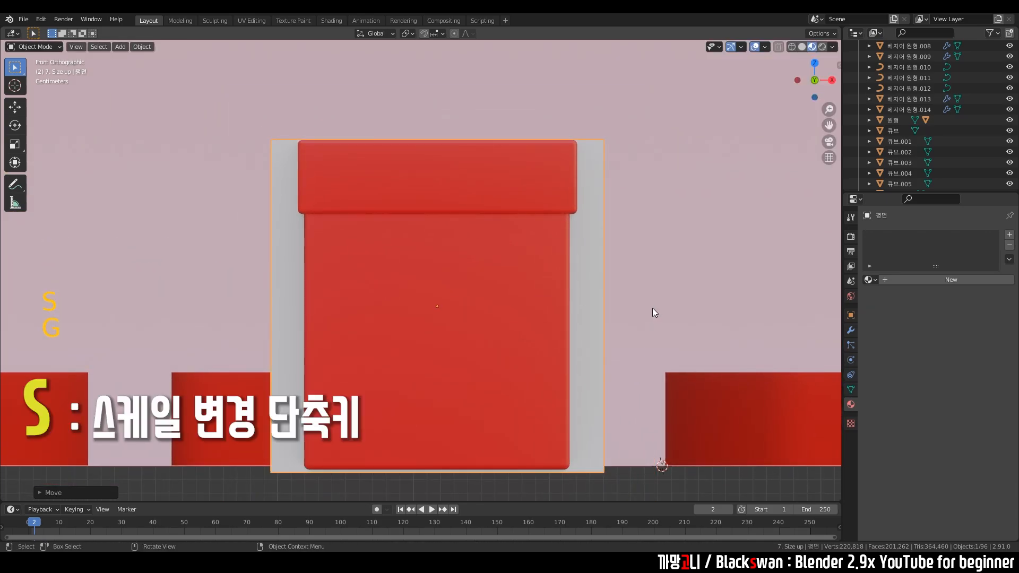
Narrow the plane along X, stretch it slightly along Z, and nudge it to leave a thin margin around the box.
{"action": "key", "text": "s"}
{"action": "key", "text": "x"}
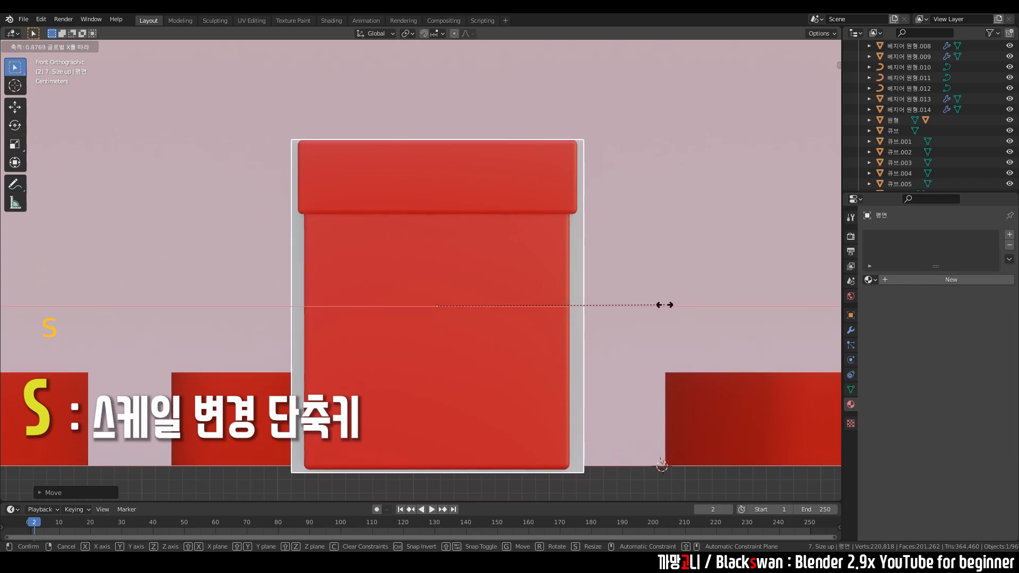
{"action": "left_click", "coordinate": [665, 305]}
{"action": "key", "text": "s"}
{"action": "key", "text": "z"}
{"action": "left_click", "coordinate": [667, 305]}
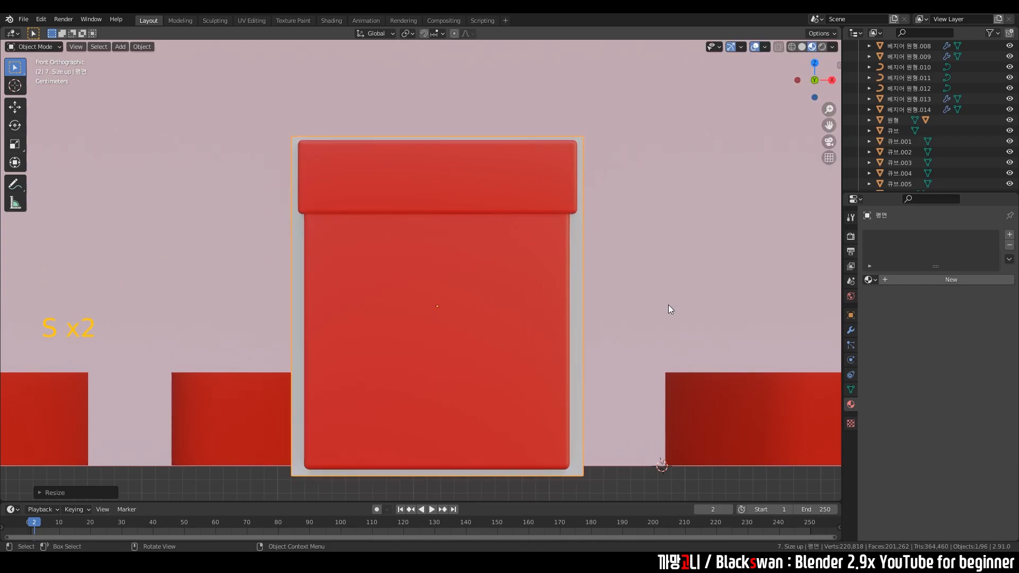
{"action": "key", "text": "g"}
{"action": "left_click", "coordinate": [669, 302]}
{"action": "left_click", "coordinate": [670, 290]}
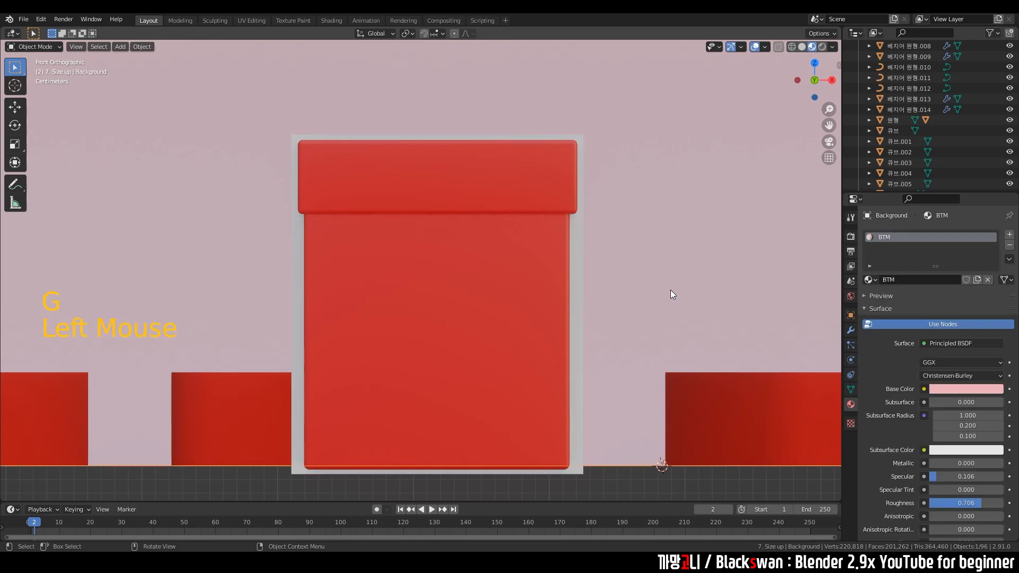
Delete only the face of the plane in Edit Mode, keeping its edges and vertices as a rectangular outline.
{"action": "left_click", "coordinate": [581, 249]}
{"action": "key", "text": "Tab"}
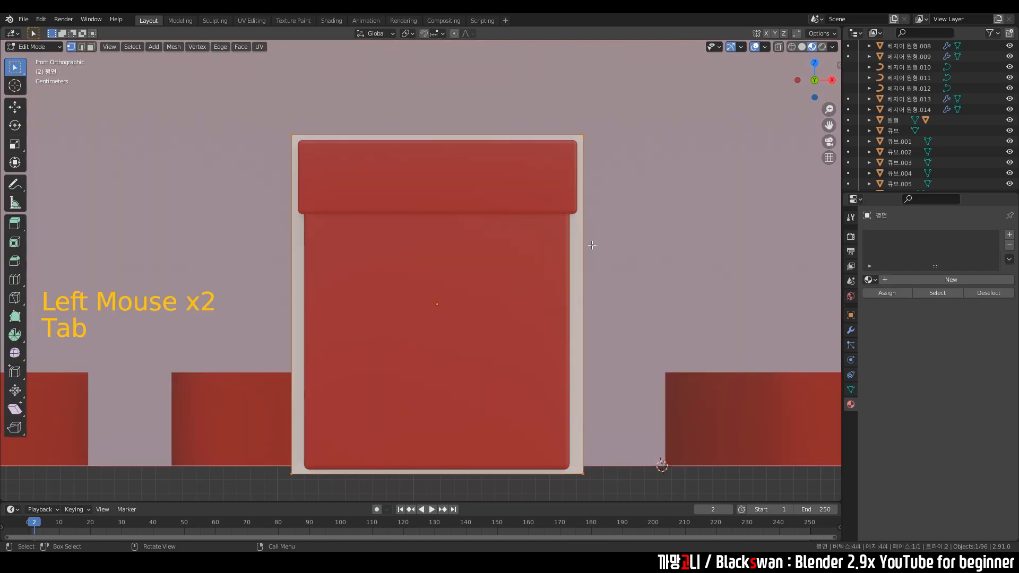
{"action": "key", "text": "3"}
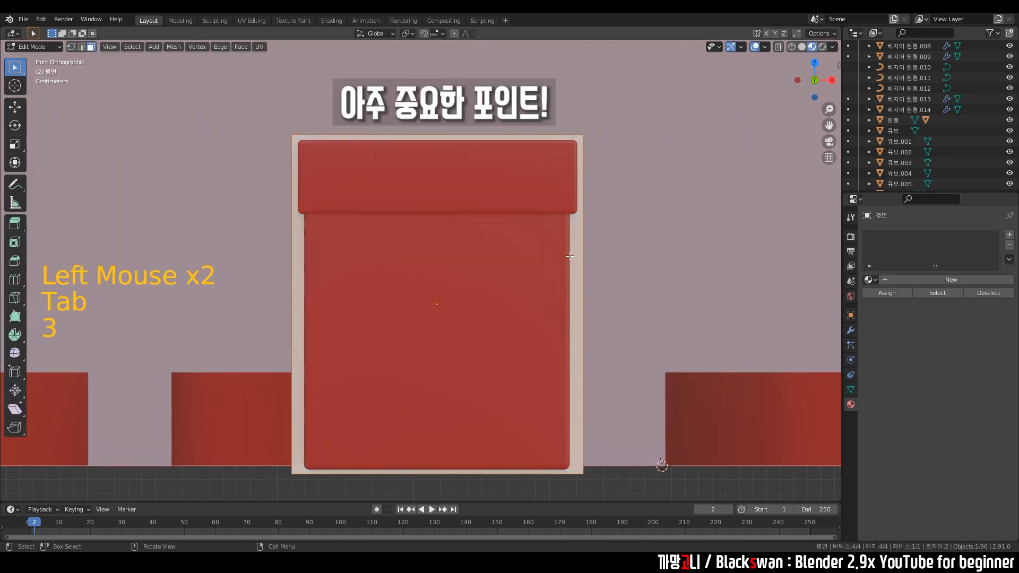
{"action": "left_click", "coordinate": [423, 270]}
{"action": "left_click", "coordinate": [266, 246]}
{"action": "left_click", "coordinate": [343, 243]}
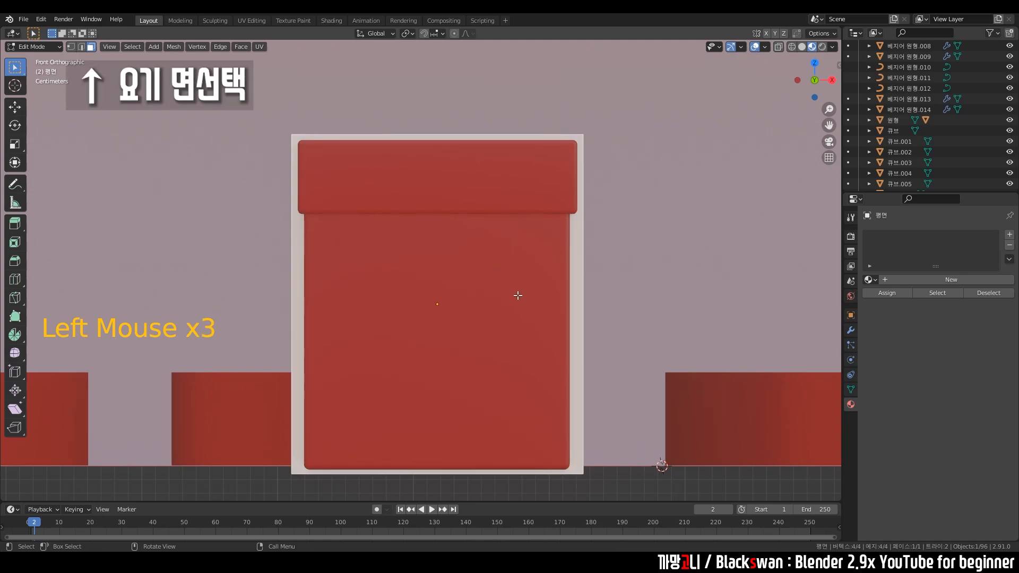
{"action": "key", "text": "x"}
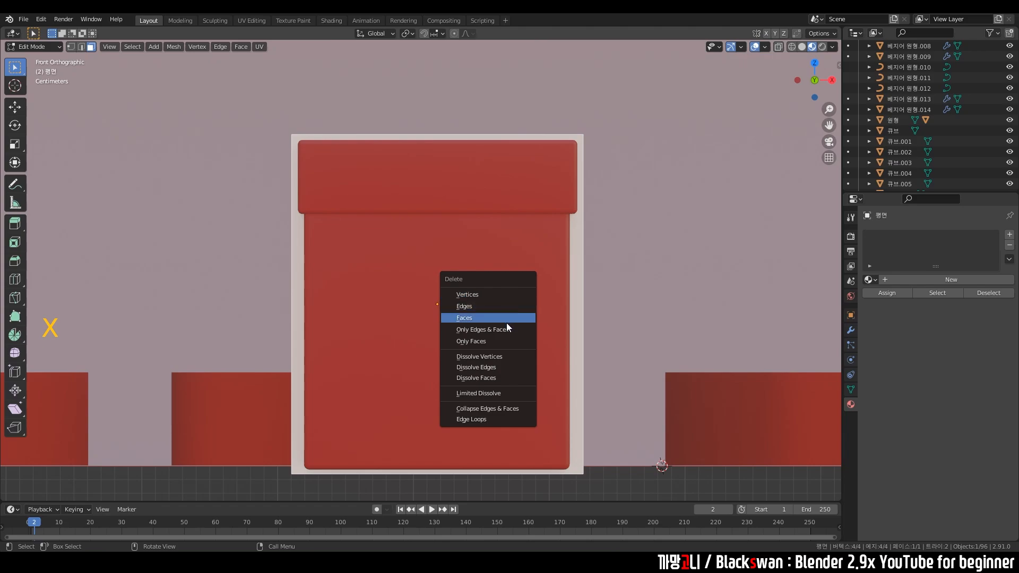
{"action": "left_click", "coordinate": [485, 342]}
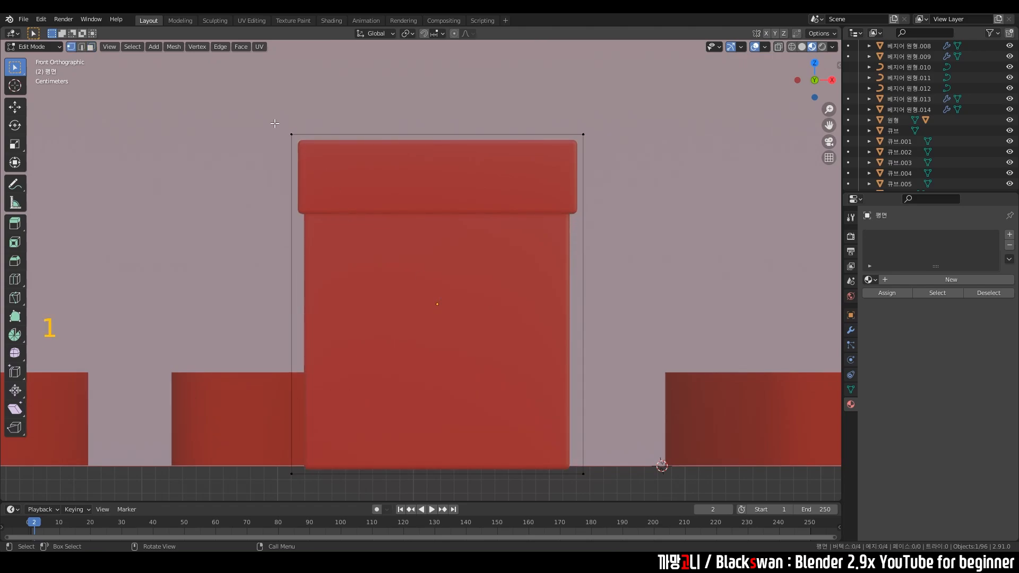
Select all four corner vertices of the outline and round them with a 7-segment vertex bevel.
{"action": "left_click_drag", "start_coordinate": [276, 125], "coordinate": [453, 172]}
{"action": "left_click_drag", "start_coordinate": [607, 113], "coordinate": [531, 254]}
{"action": "key", "text": "a"}
{"action": "left_click_drag", "start_coordinate": [235, 432], "coordinate": [323, 482]}
{"action": "left_click_drag", "start_coordinate": [504, 401], "coordinate": [650, 481]}
{"action": "key", "text": "a"}
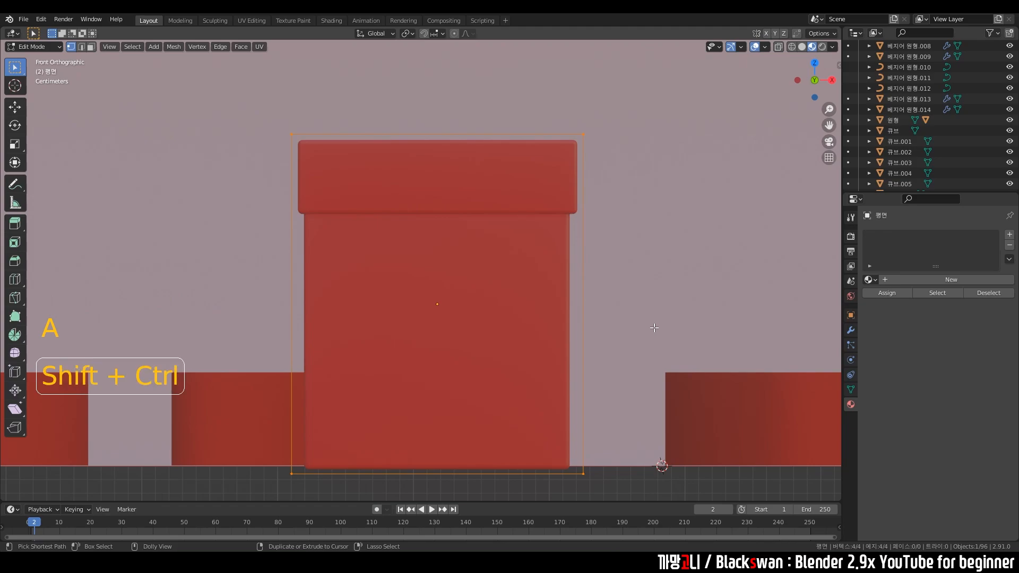
{"action": "key", "text": "ctrl+shift+b"}
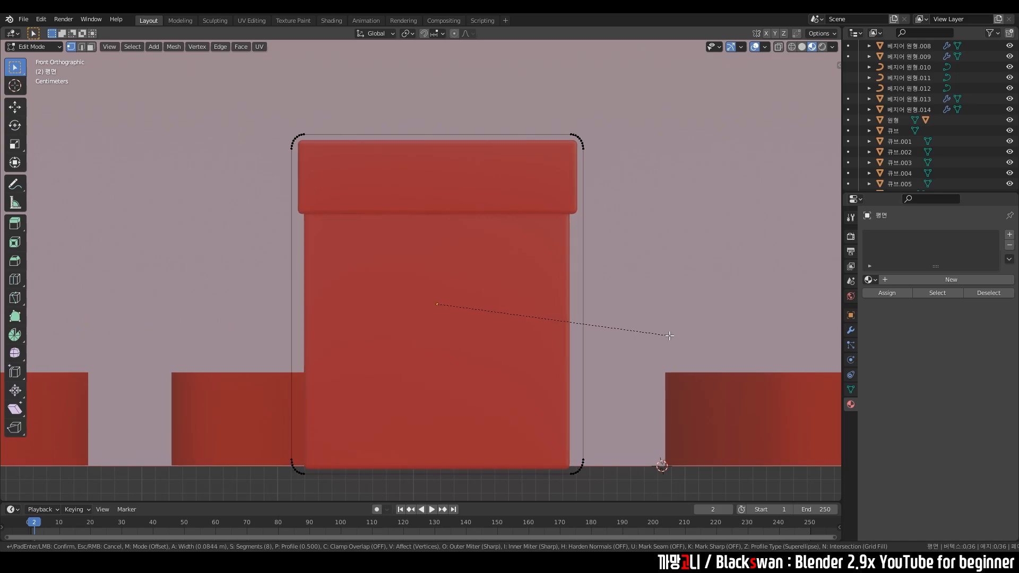
{"action": "scroll", "coordinate": [868, 457], "scroll_direction": "down", "scroll_amount": 6}
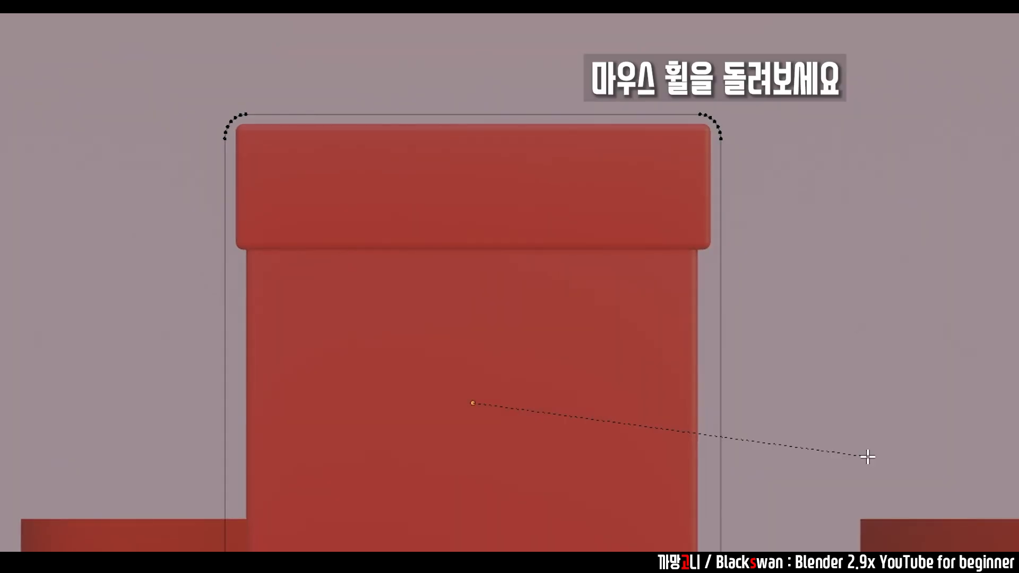
{"action": "scroll", "coordinate": [872, 457], "scroll_direction": "up", "scroll_amount": 1}
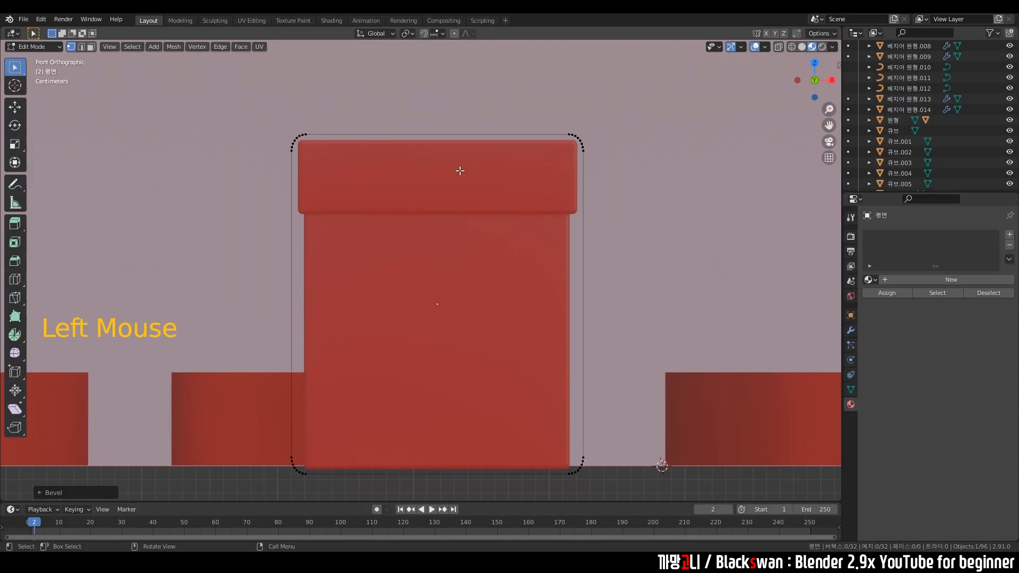
Nudge the outline's two upper rounded corners slightly down toward the top of the lid.
{"action": "left_click_drag", "start_coordinate": [125, 79], "coordinate": [810, 224]}
{"action": "key", "text": "g"}
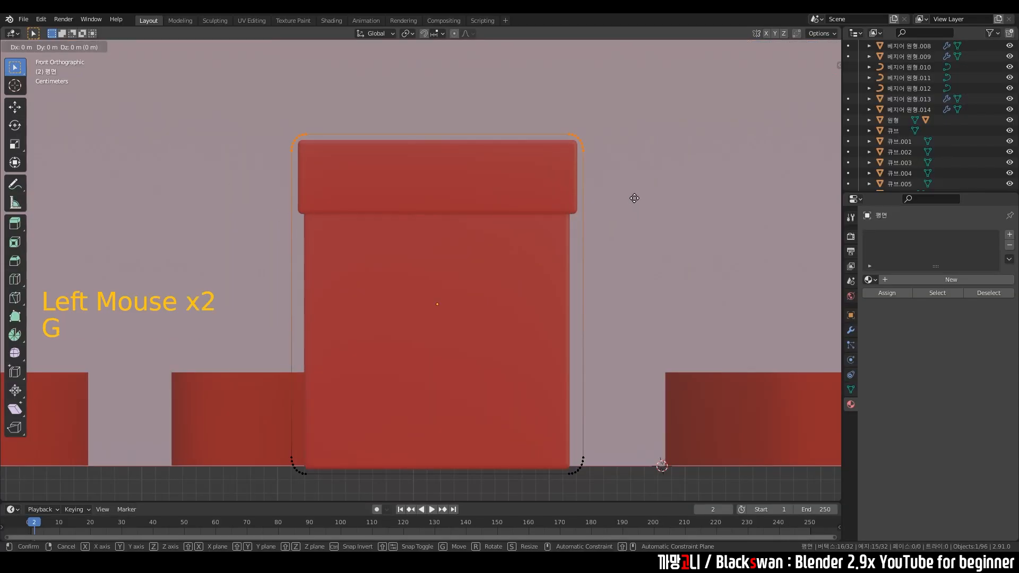
{"action": "left_click", "coordinate": [635, 200]}
Move the outline's lower-right rounded corner slightly inward to follow the narrower box body.
{"action": "middle_click_drag", "start_coordinate": [580, 318], "coordinate": [560, 178], "text": "shift"}
{"action": "left_click_drag", "start_coordinate": [523, 275], "coordinate": [626, 378]}
{"action": "scroll", "coordinate": [626, 377], "scroll_direction": "up", "scroll_amount": 4}
{"action": "middle_click_drag", "start_coordinate": [626, 377], "coordinate": [433, 242], "text": "shift"}
{"action": "scroll", "coordinate": [432, 242], "scroll_direction": "up", "scroll_amount": 4}
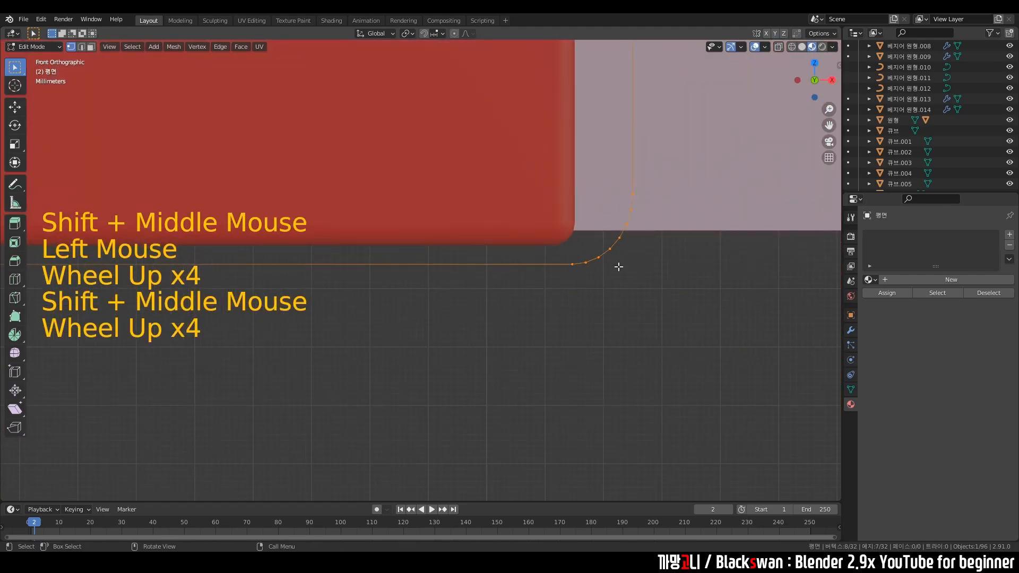
{"action": "key", "text": "g"}
{"action": "left_click", "coordinate": [612, 268]}
Move the outline's lower-left rounded corner slightly inward to match the opposite side, and deselect it.
{"action": "scroll", "coordinate": [612, 268], "scroll_direction": "down", "scroll_amount": 4}
{"action": "middle_click_drag", "start_coordinate": [612, 268], "coordinate": [496, 266], "text": "shift"}
{"action": "left_click_drag", "start_coordinate": [319, 246], "coordinate": [432, 336]}
{"action": "key", "text": "g"}
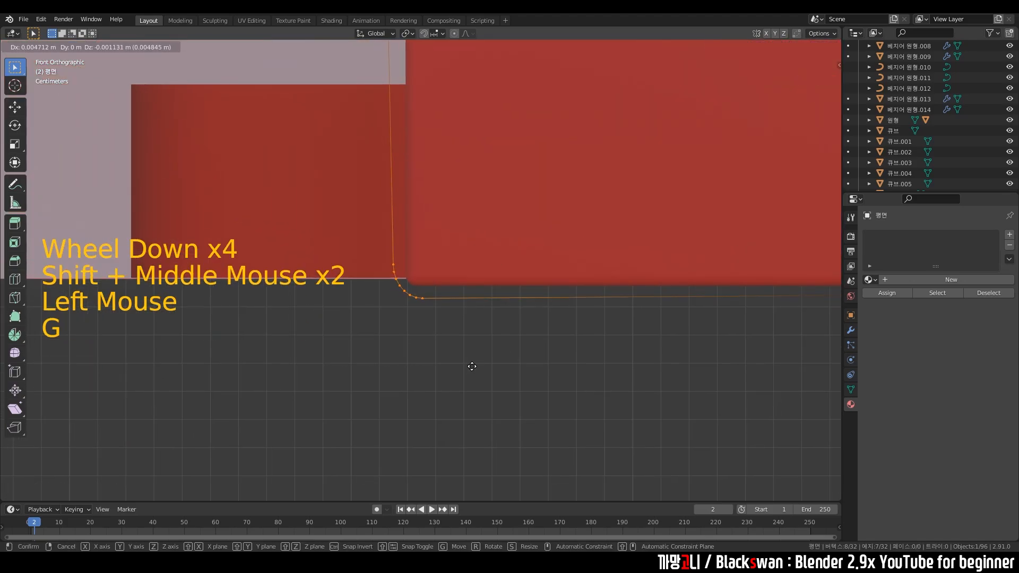
{"action": "left_click", "coordinate": [474, 367]}
{"action": "scroll", "coordinate": [475, 345], "scroll_direction": "down", "scroll_amount": 8}
{"action": "middle_click_drag", "start_coordinate": [475, 342], "coordinate": [457, 294], "text": "shift"}
{"action": "scroll", "coordinate": [458, 294], "scroll_direction": "up", "scroll_amount": 3}
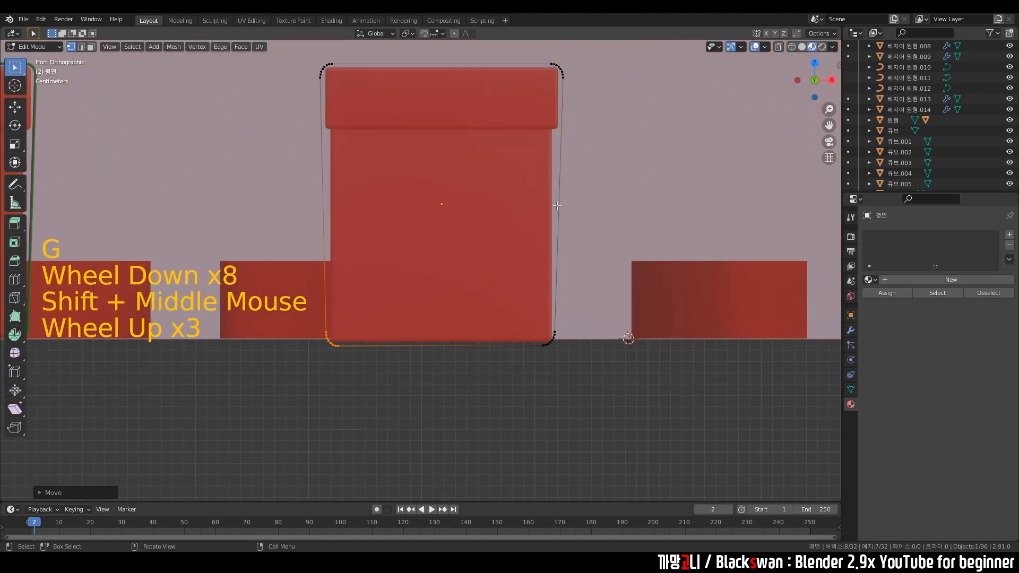
{"action": "left_click", "coordinate": [565, 313]}
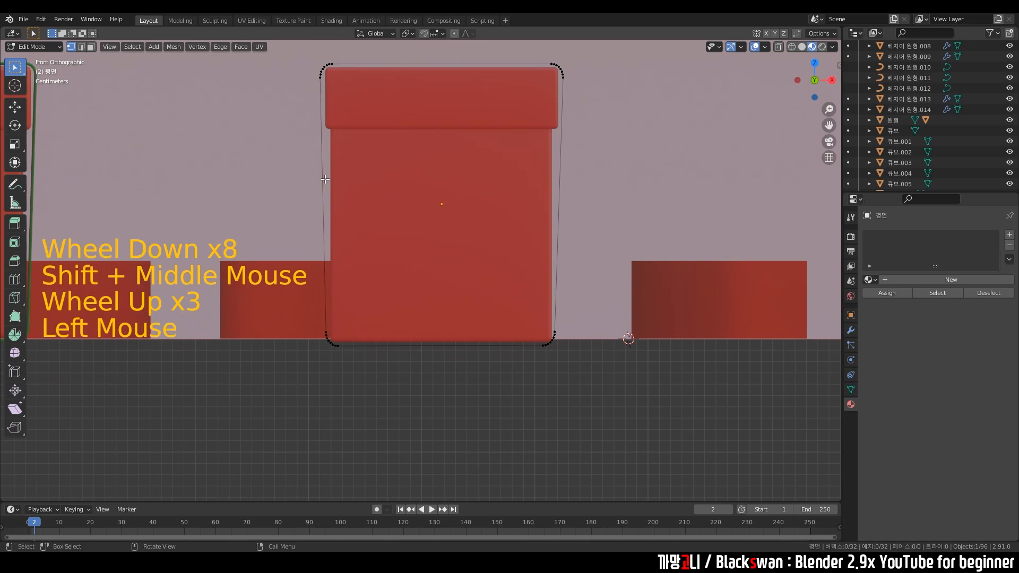
Leave mesh editing and move the rounded outline along the Y axis to the middle of the gift box's depth.
{"action": "middle_click_drag", "start_coordinate": [536, 190], "coordinate": [522, 239], "text": "shift"}
{"action": "key", "text": "Tab"}
{"action": "scroll", "coordinate": [591, 218], "scroll_direction": "down", "scroll_amount": 1}
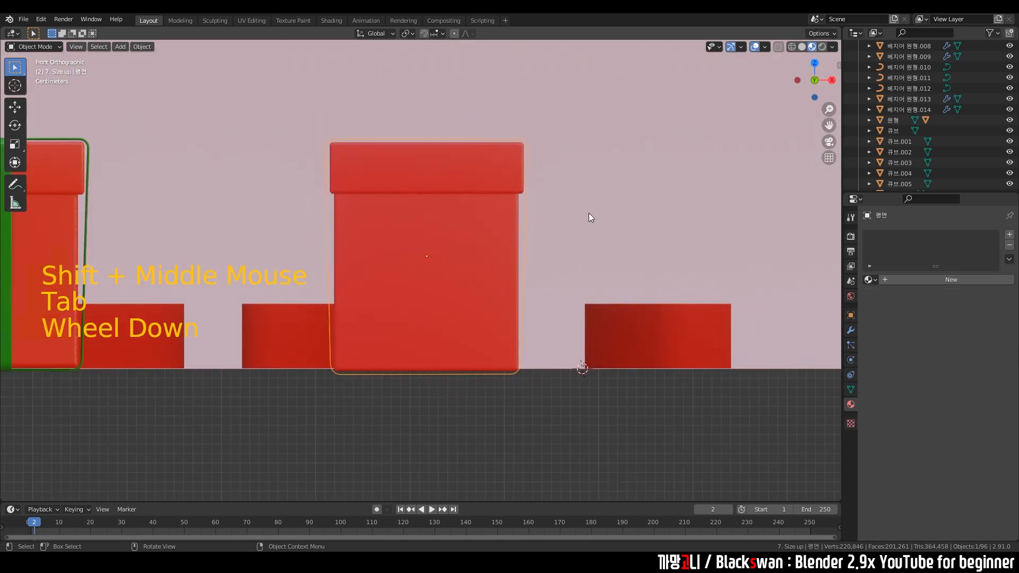
{"action": "scroll", "coordinate": [591, 217], "scroll_direction": "down", "scroll_amount": 1}
{"action": "middle_click_drag", "start_coordinate": [584, 226], "coordinate": [528, 305]}
{"action": "scroll", "coordinate": [485, 286], "scroll_direction": "down", "scroll_amount": 1}
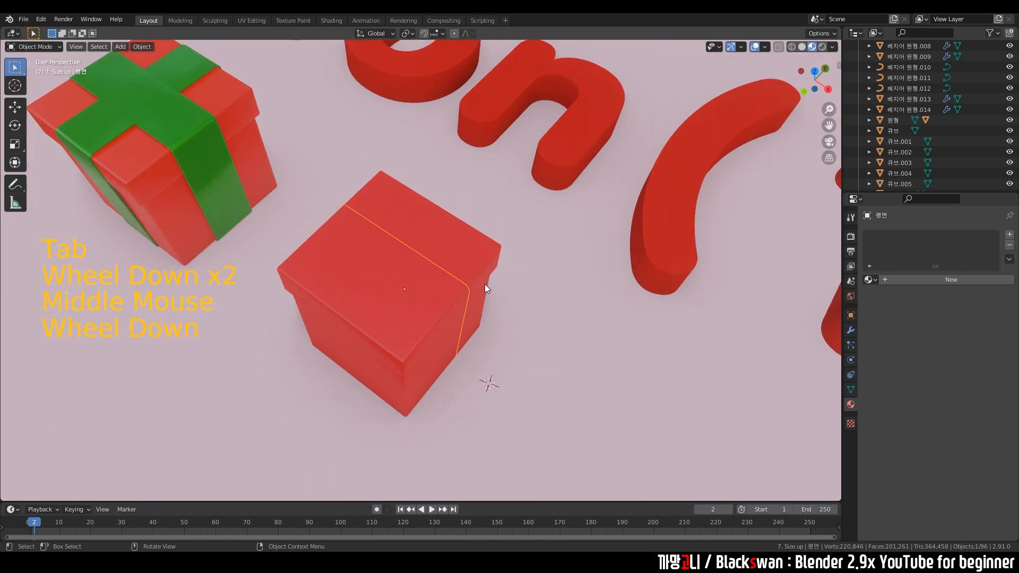
{"action": "key", "text": "grave"}
{"action": "key", "text": "g"}
{"action": "key", "text": "y"}
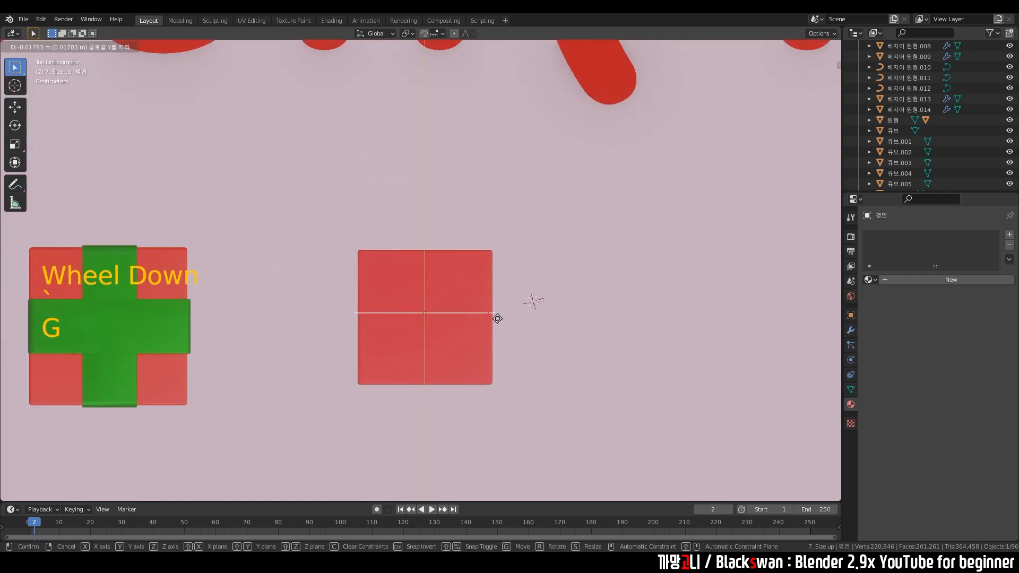
{"action": "left_click", "coordinate": [497, 323]}
{"action": "scroll", "coordinate": [474, 340], "scroll_direction": "down", "scroll_amount": 1}
{"action": "middle_click_drag", "start_coordinate": [473, 340], "coordinate": [416, 272]}
{"action": "scroll", "coordinate": [445, 239], "scroll_direction": "up", "scroll_amount": 3}
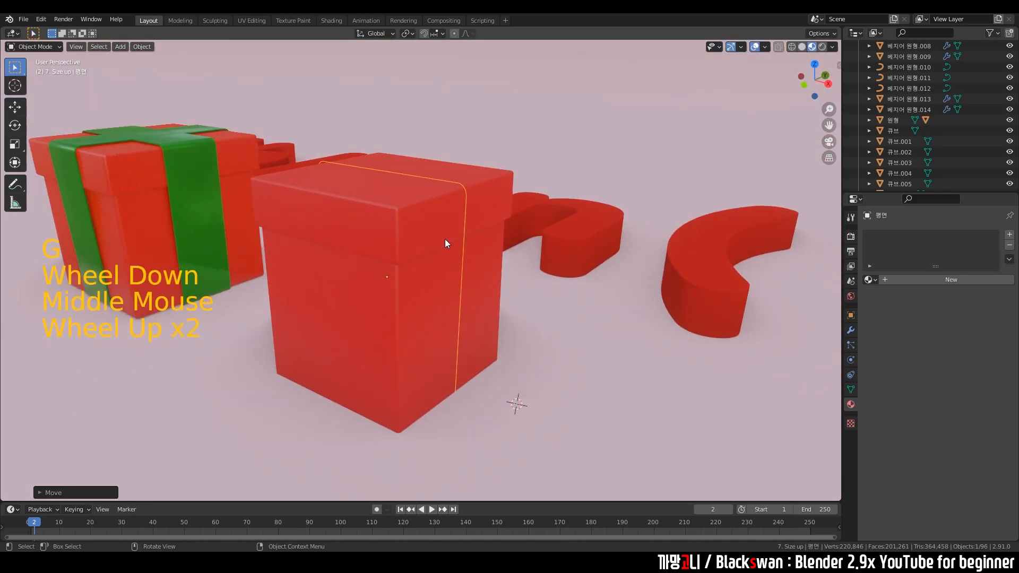
Select the rounded outline around the gift box and convert it from a mesh to a curve.
{"action": "left_click", "coordinate": [489, 274]}
{"action": "left_click", "coordinate": [473, 265]}
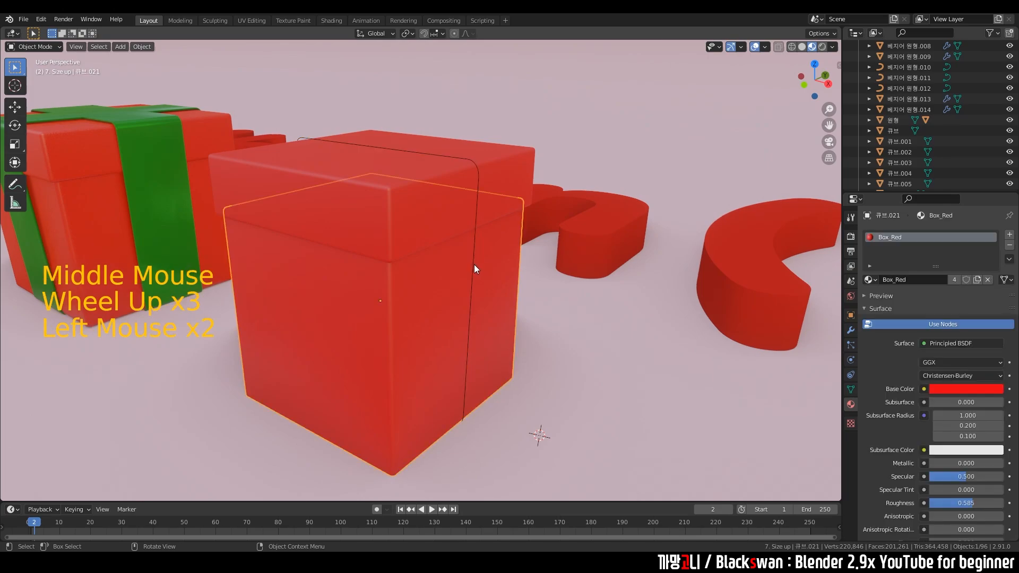
{"action": "left_click", "coordinate": [473, 247]}
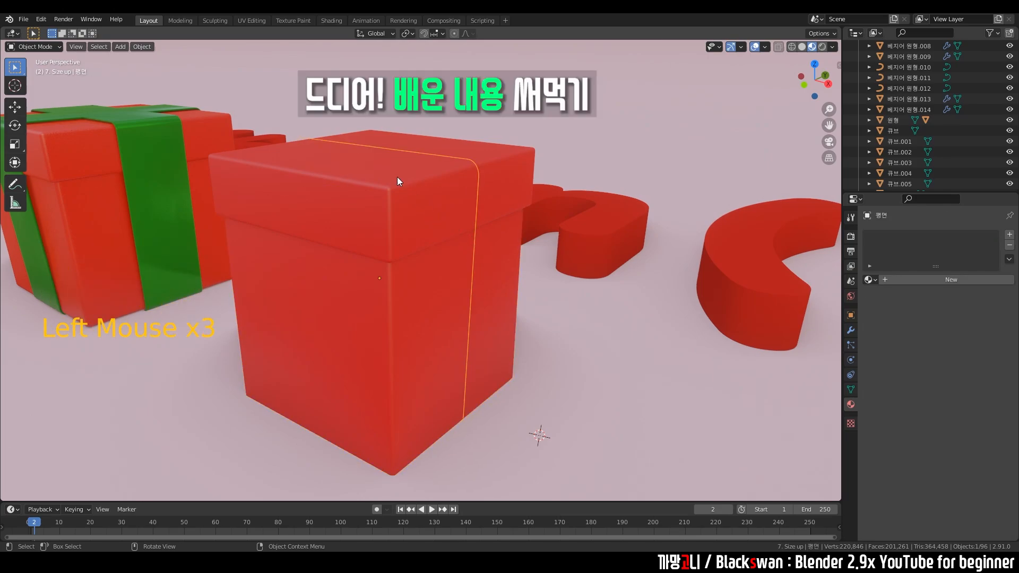
{"action": "left_click", "coordinate": [142, 47]}
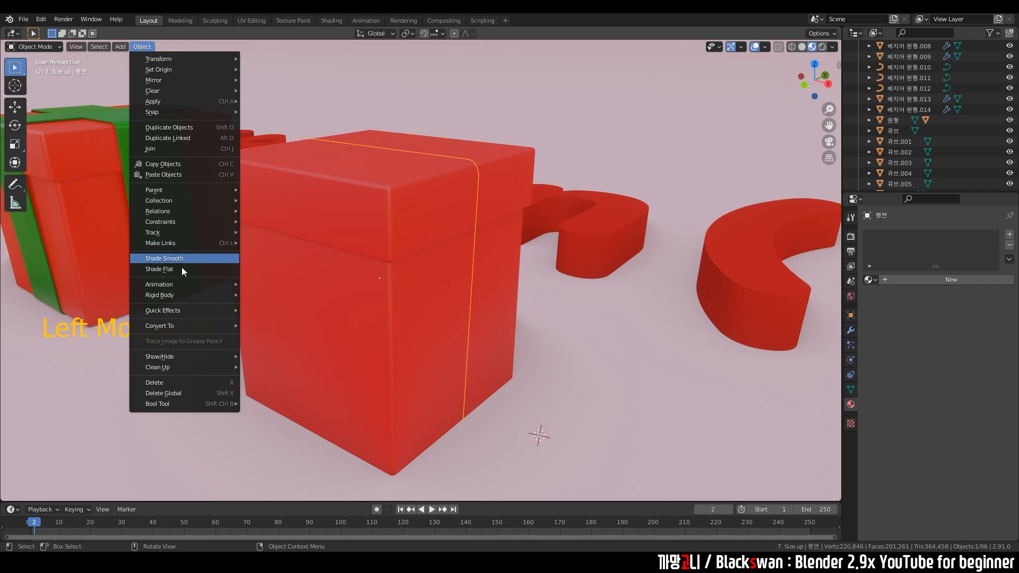
{"action": "mouse_move", "coordinate": [185, 326]}
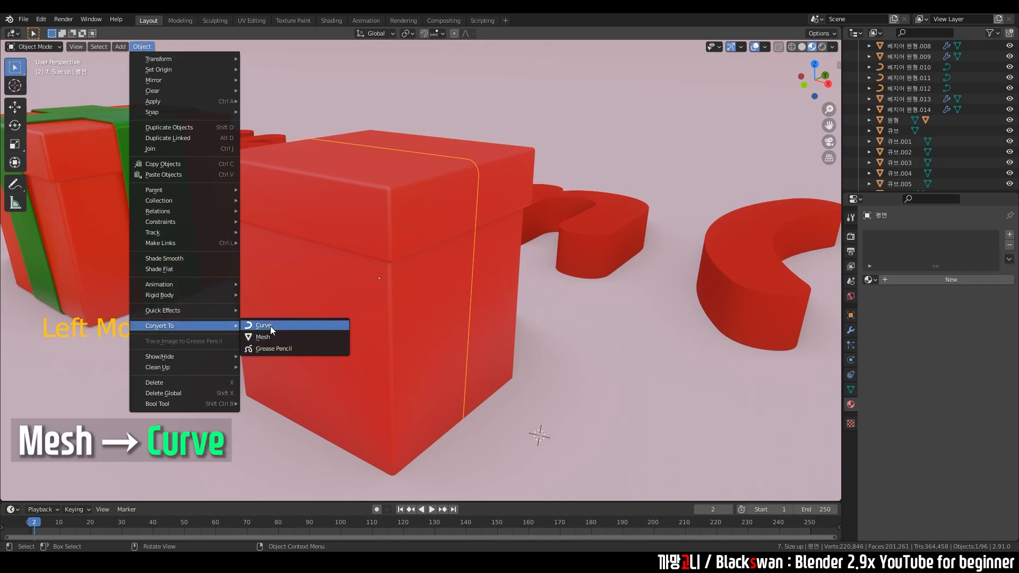
{"action": "left_click", "coordinate": [264, 326]}
{"action": "scroll", "coordinate": [636, 262], "scroll_direction": "down", "scroll_amount": 2}
{"action": "middle_click_drag", "start_coordinate": [559, 307], "coordinate": [550, 341]}
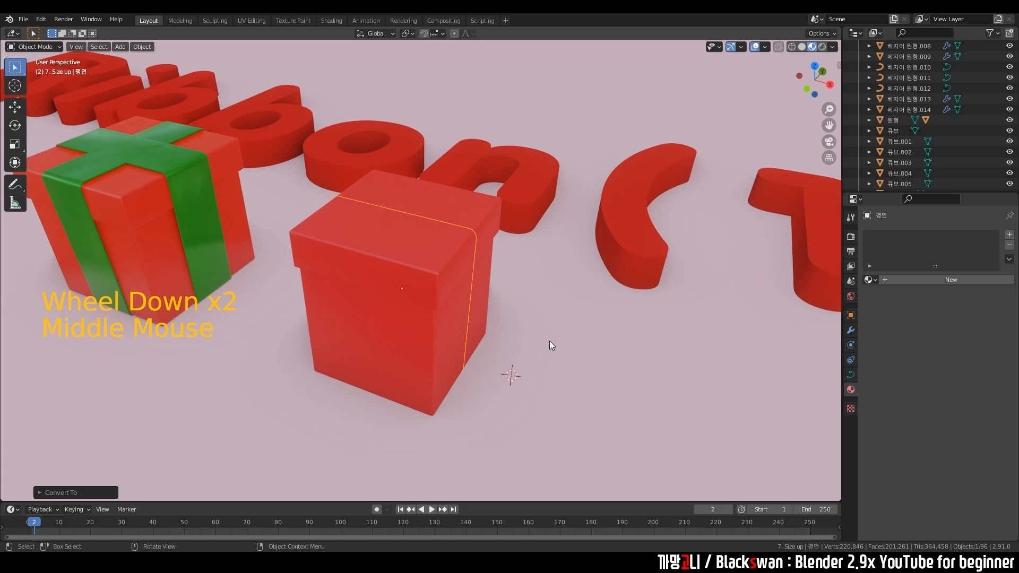
Give the curve an extrude of 0.18 m to form a flat ribbon band around the box, keeping the band selected.
{"action": "left_click", "coordinate": [850, 378]}
{"action": "scroll", "coordinate": [961, 434], "scroll_direction": "down", "scroll_amount": 7}
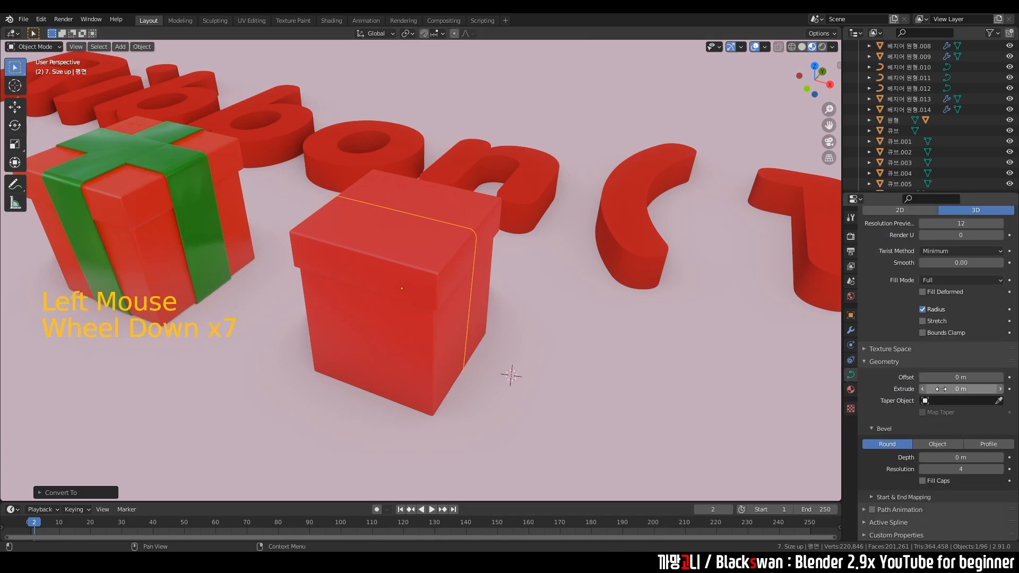
{"action": "left_click_drag", "start_coordinate": [940, 390], "coordinate": [954, 389]}
{"action": "middle_click_drag", "start_coordinate": [549, 340], "coordinate": [489, 342]}
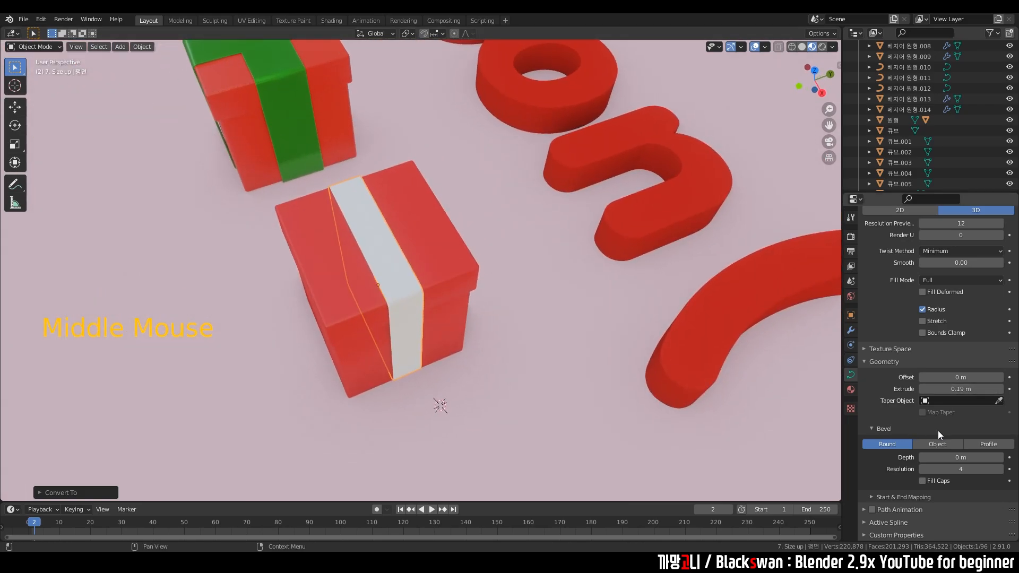
{"action": "left_click_drag", "start_coordinate": [962, 389], "coordinate": [960, 389]}
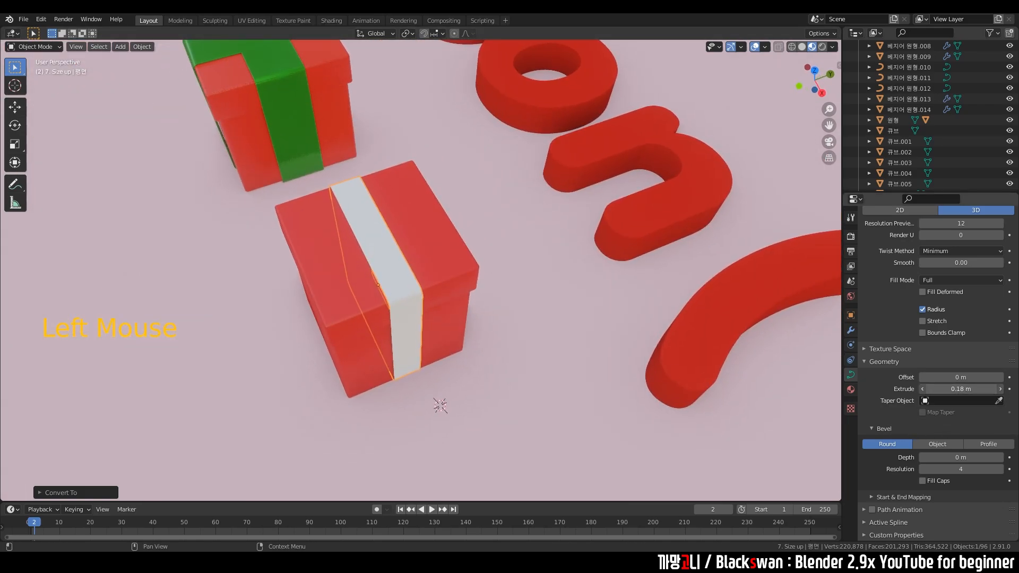
{"action": "middle_click_drag", "start_coordinate": [519, 400], "coordinate": [553, 376]}
{"action": "left_click", "coordinate": [504, 307]}
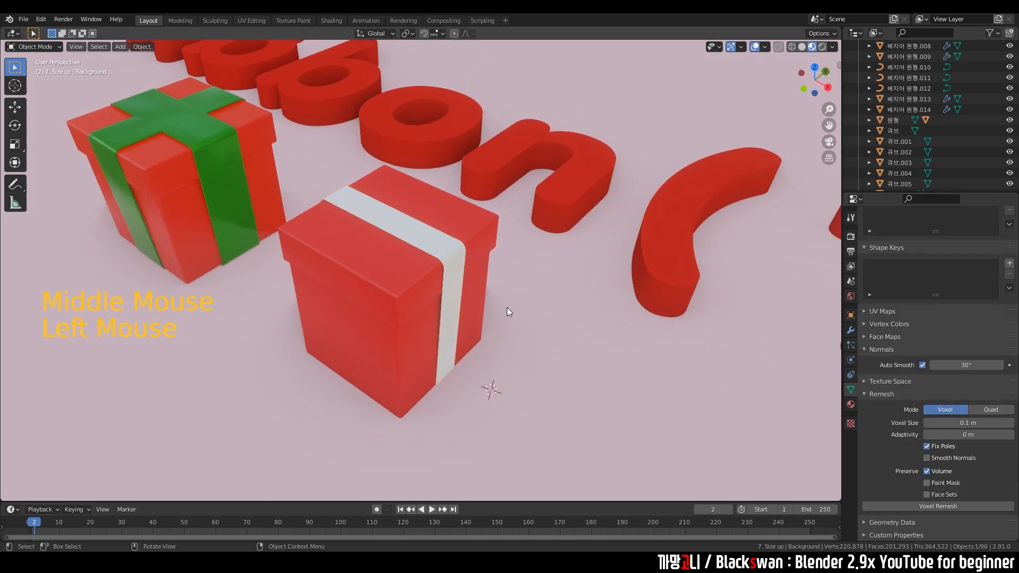
{"action": "left_click", "coordinate": [452, 260]}
Set the ribbon curve's bevel depth to 0.01 m to give the band thickness.
{"action": "scroll", "coordinate": [452, 260], "scroll_direction": "up", "scroll_amount": 4}
{"action": "middle_click_drag", "start_coordinate": [559, 334], "coordinate": [581, 306]}
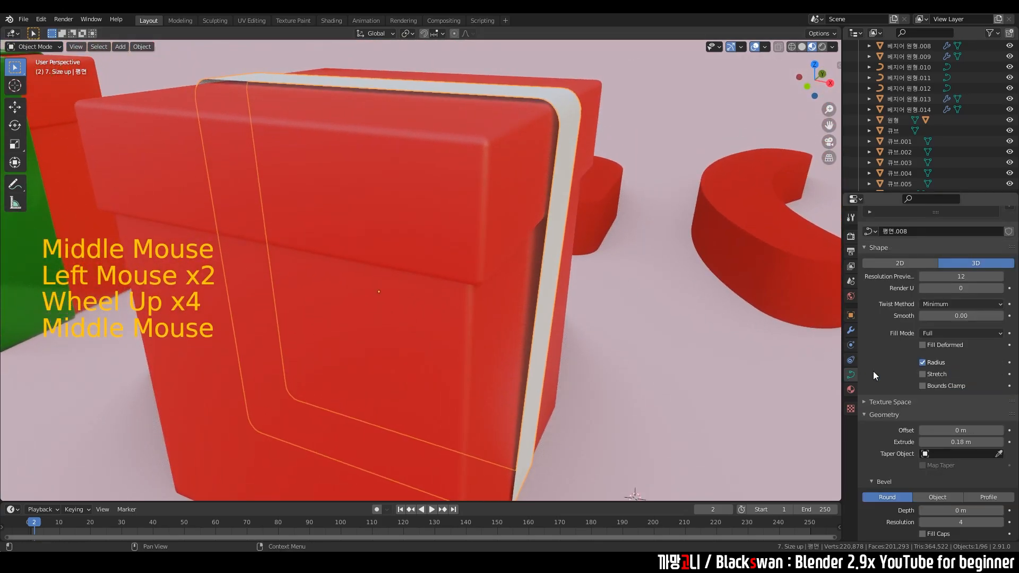
{"action": "scroll", "coordinate": [908, 463], "scroll_direction": "down", "scroll_amount": 6}
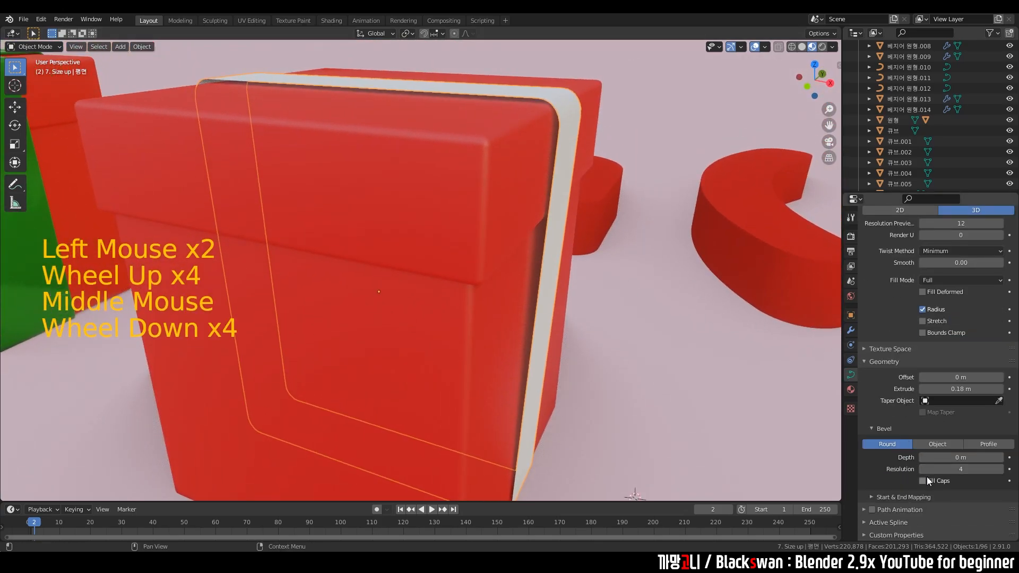
{"action": "left_click", "coordinate": [960, 458]}
{"action": "key", "text": "Return"}
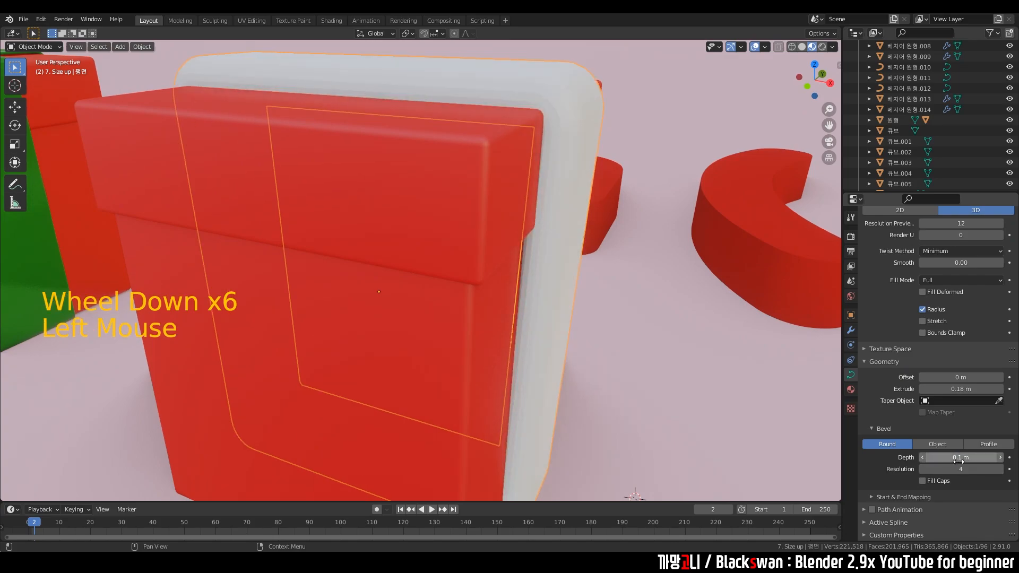
{"action": "mouse_move", "coordinate": [960, 458]}
{"action": "left_mouse_down"}
{"action": "mouse_move", "coordinate": [982, 459]}
{"action": "mouse_move", "coordinate": [951, 458]}
{"action": "left_mouse_up"}
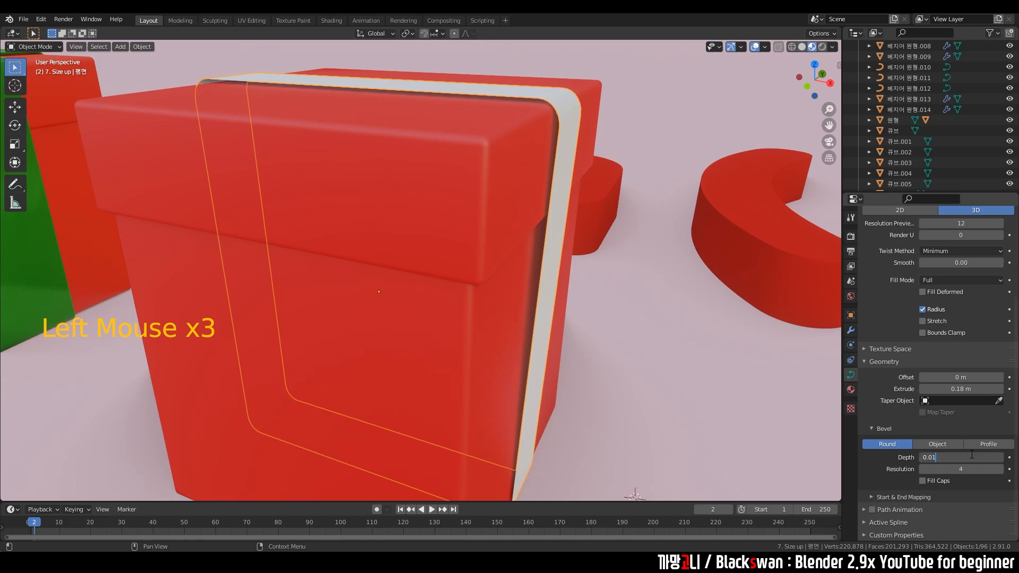
{"action": "key", "text": "Return"}
Check the ribbon's thickness at the lid corner and reduce its bevel depth to 0.005 m.
{"action": "scroll", "coordinate": [534, 256], "scroll_direction": "up", "scroll_amount": 3}
{"action": "middle_click_drag", "start_coordinate": [563, 203], "coordinate": [635, 240], "text": "shift"}
{"action": "left_click", "coordinate": [680, 203]}
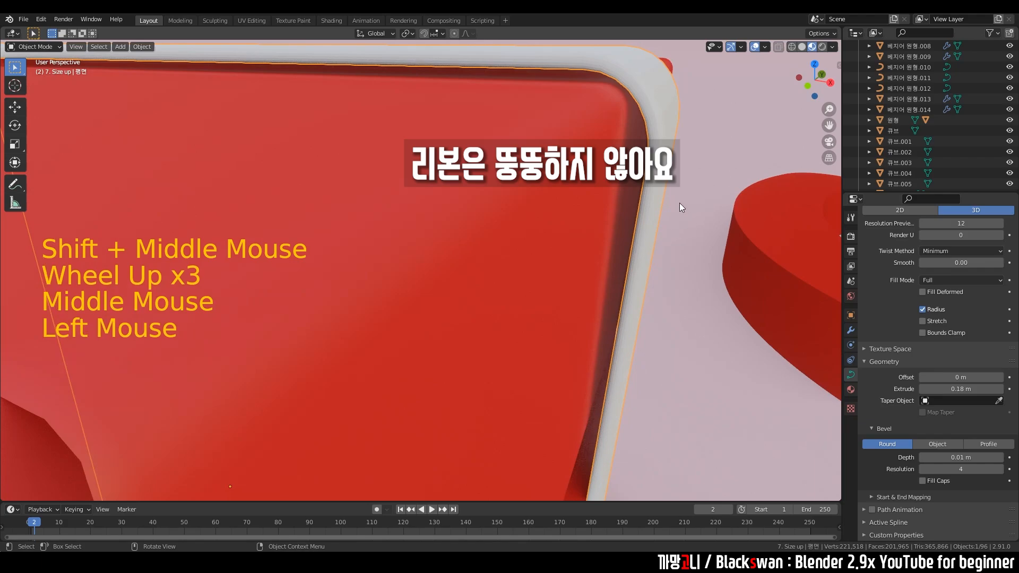
{"action": "left_click", "coordinate": [667, 122]}
{"action": "left_click", "coordinate": [642, 114]}
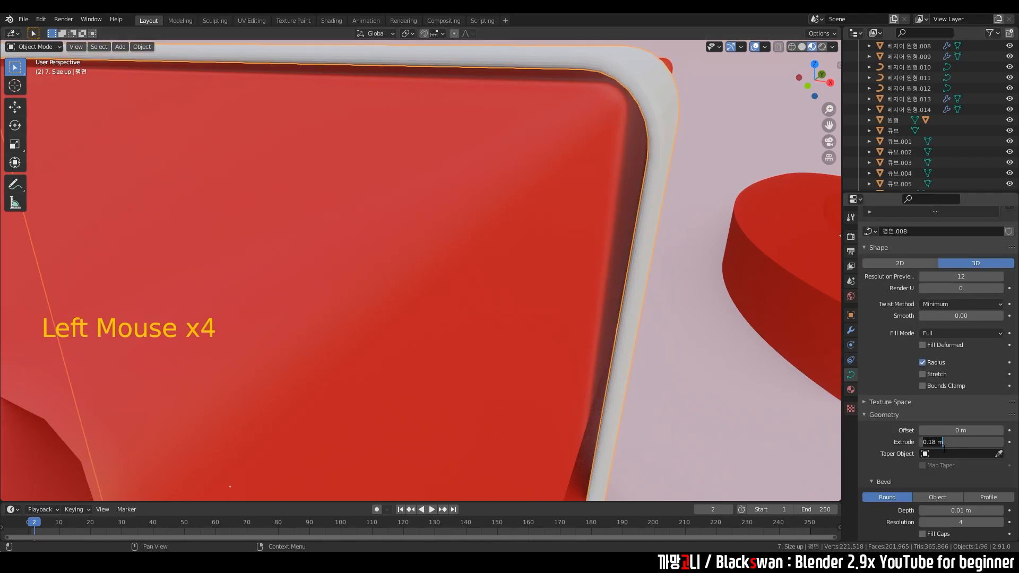
{"action": "scroll", "coordinate": [874, 440], "scroll_direction": "down", "scroll_amount": 4}
{"action": "left_click", "coordinate": [961, 458]}
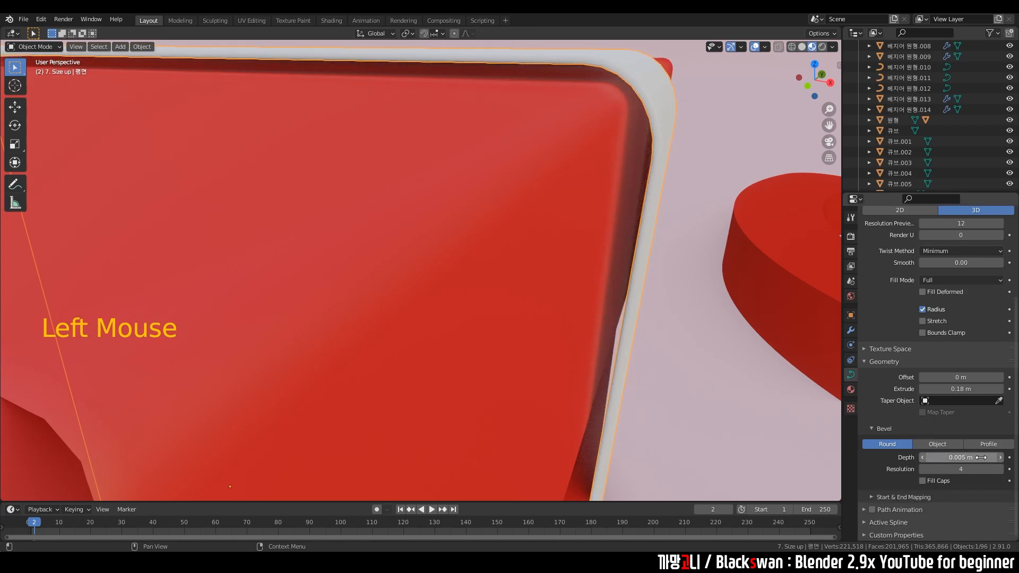
Scale the ribbon down very slightly in front view to bring it closer to the lid.
{"action": "scroll", "coordinate": [664, 279], "scroll_direction": "down", "scroll_amount": 3}
{"action": "middle_click_drag", "start_coordinate": [647, 278], "coordinate": [664, 272]}
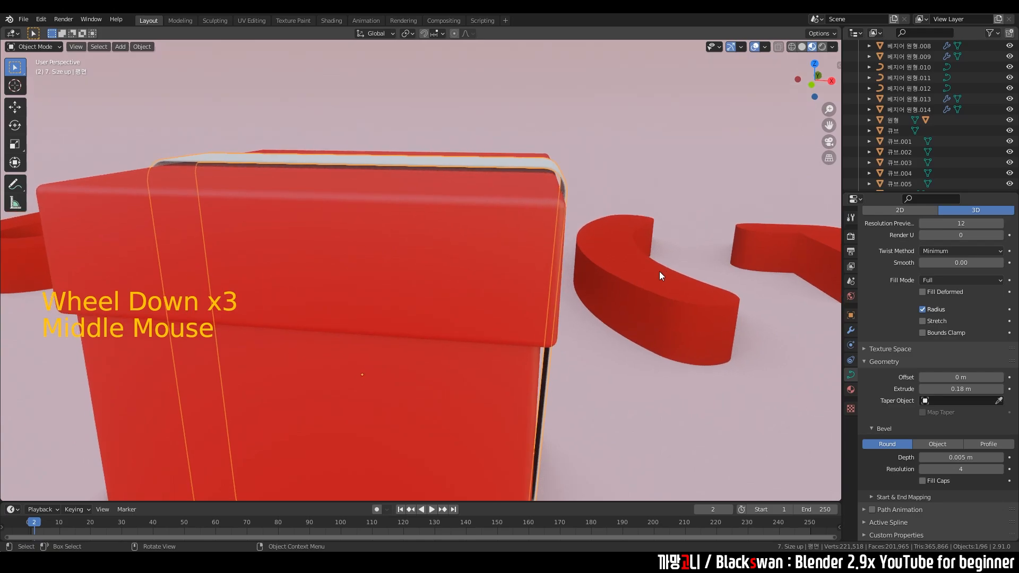
{"action": "key", "text": "grave"}
{"action": "scroll", "coordinate": [572, 252], "scroll_direction": "up", "scroll_amount": 2}
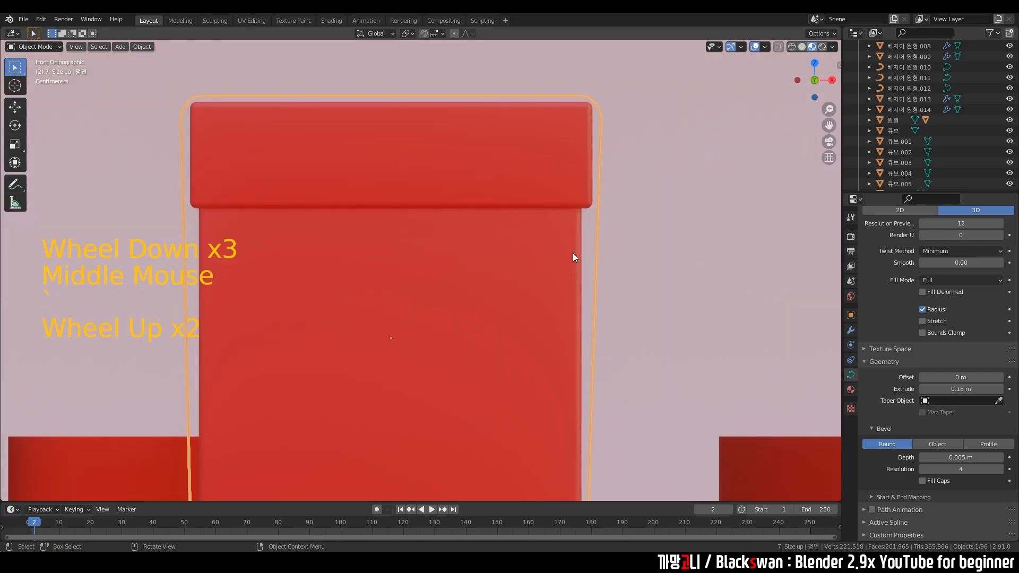
{"action": "key", "text": "s"}
{"action": "left_click", "coordinate": [728, 232]}
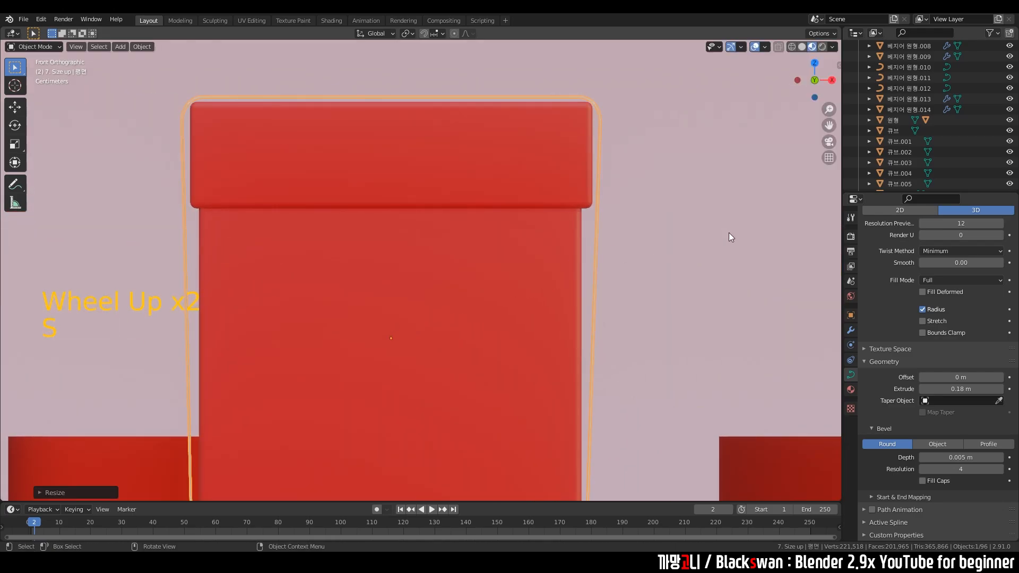
{"action": "scroll", "coordinate": [614, 273], "scroll_direction": "down", "scroll_amount": 3}
{"action": "middle_click_drag", "start_coordinate": [602, 281], "coordinate": [582, 345]}
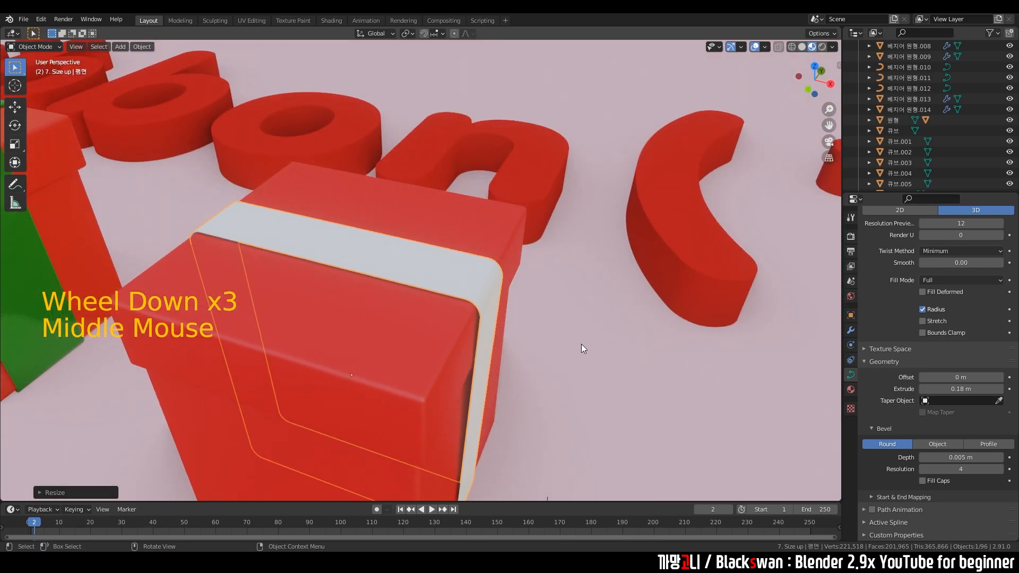
Add a new material to the ribbon curve and name it Ribbon_1.
{"action": "left_click", "coordinate": [476, 297]}
{"action": "left_click", "coordinate": [477, 297]}
{"action": "left_click", "coordinate": [851, 391]}
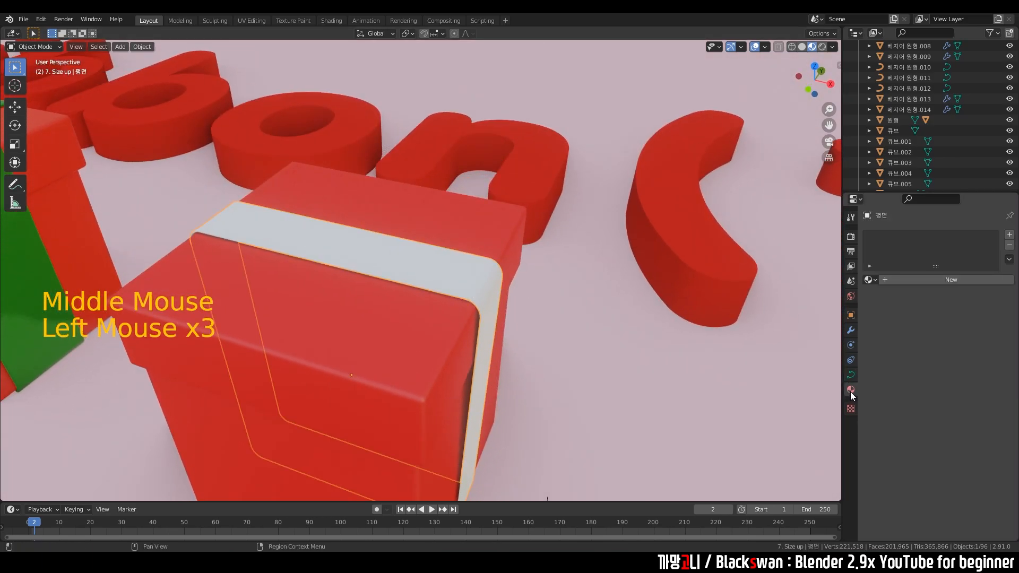
{"action": "left_click", "coordinate": [903, 280]}
{"action": "left_click", "coordinate": [923, 280]}
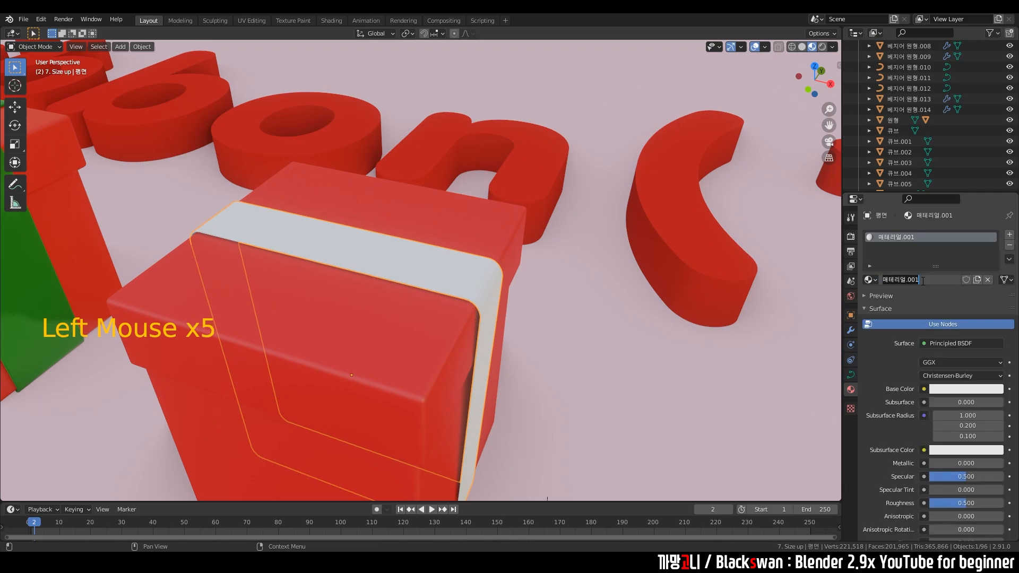
{"action": "type", "text": "Ribb"}
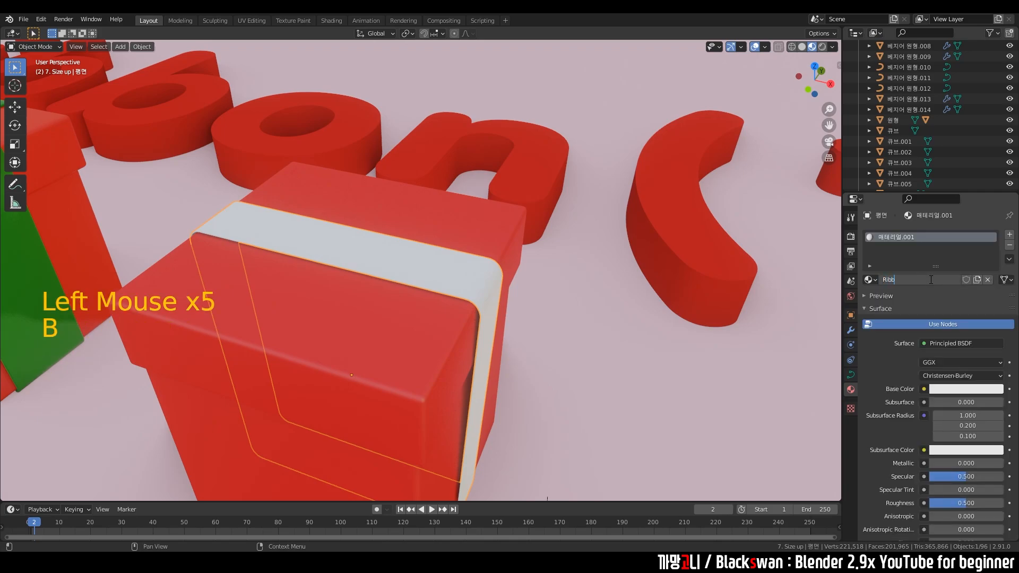
{"action": "type", "text": "on_1"}
{"action": "key", "text": "Return"}
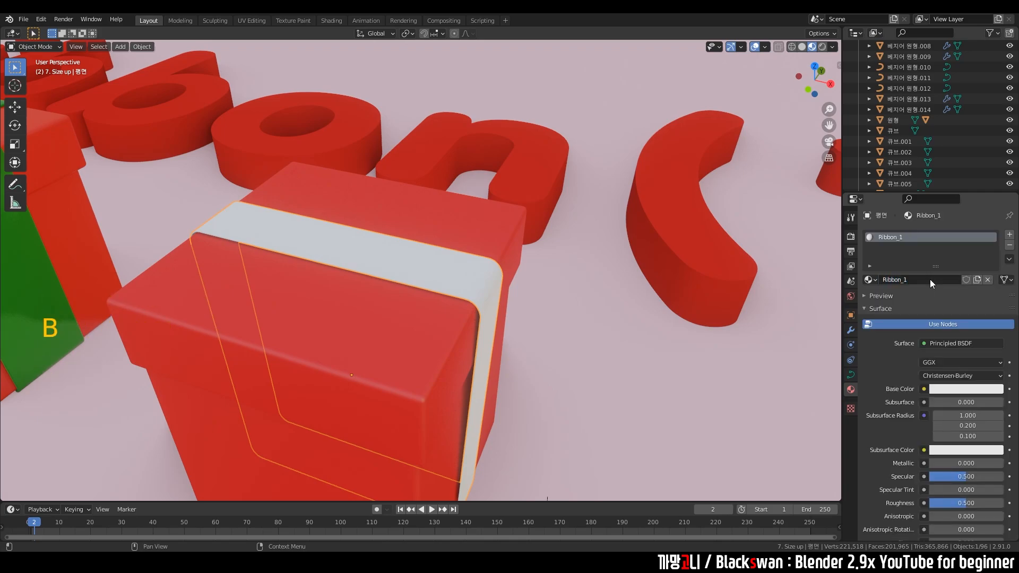
Rename the ribbon's material as Ribbon.
{"action": "left_click", "coordinate": [929, 280]}
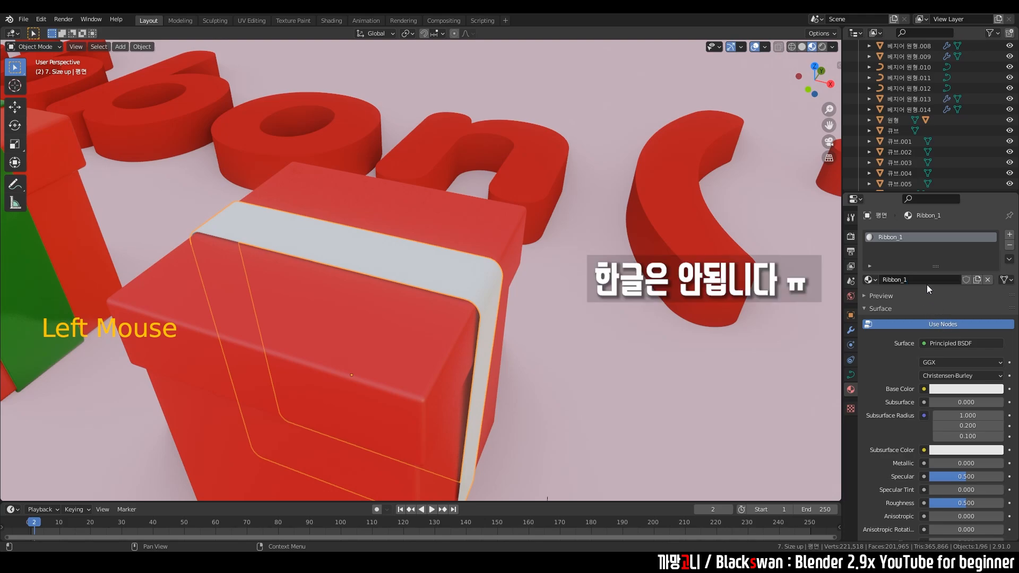
{"action": "left_click", "coordinate": [925, 285]}
{"action": "key", "text": "BackSpace"}
{"action": "key", "text": "BackSpace"}
{"action": "key", "text": "Return"}
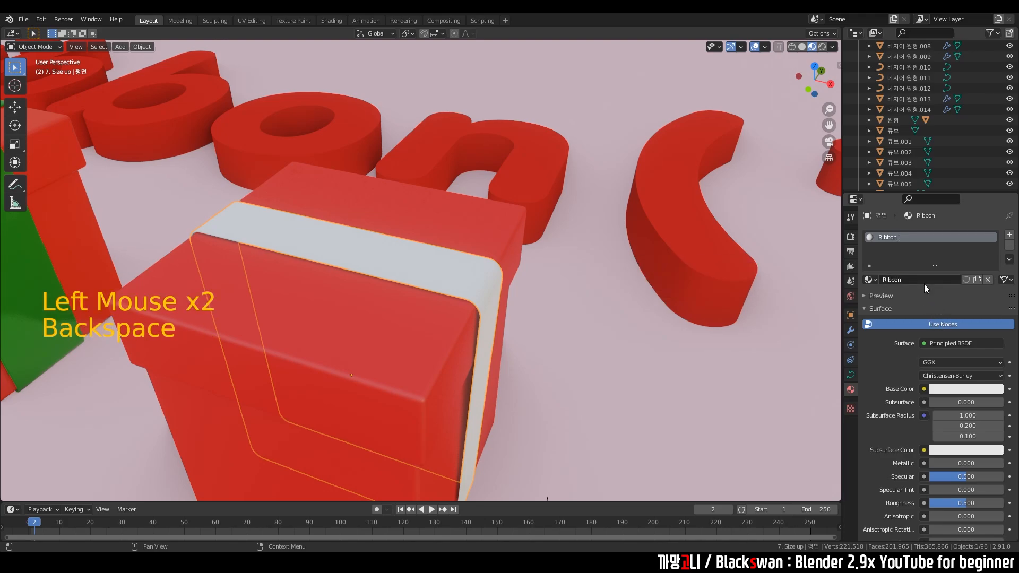
Set the Ribbon material's base colour to a deep green with its brightness value lowered to 0.700.
{"action": "left_click", "coordinate": [954, 390]}
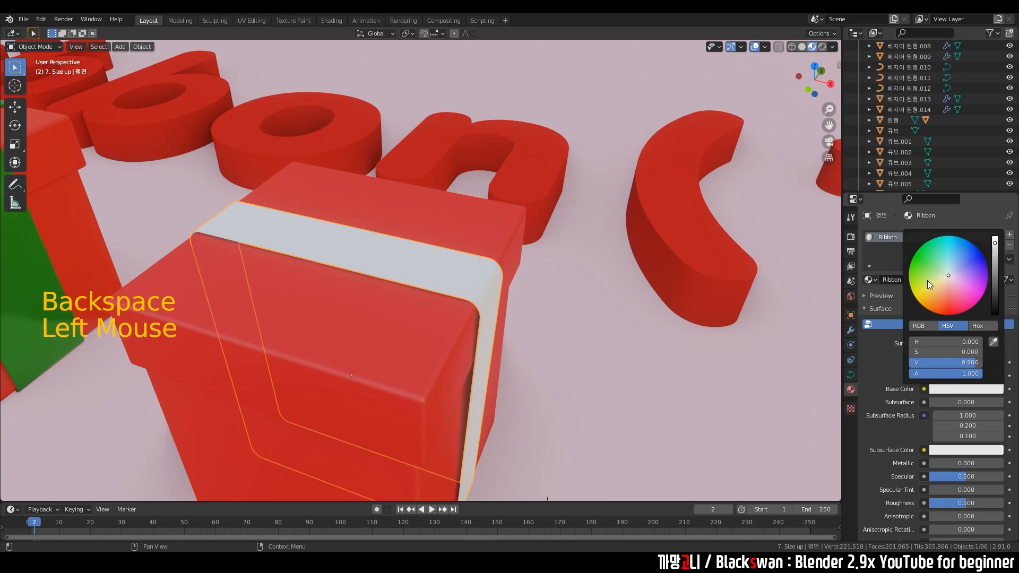
{"action": "left_click_drag", "start_coordinate": [928, 280], "coordinate": [914, 261]}
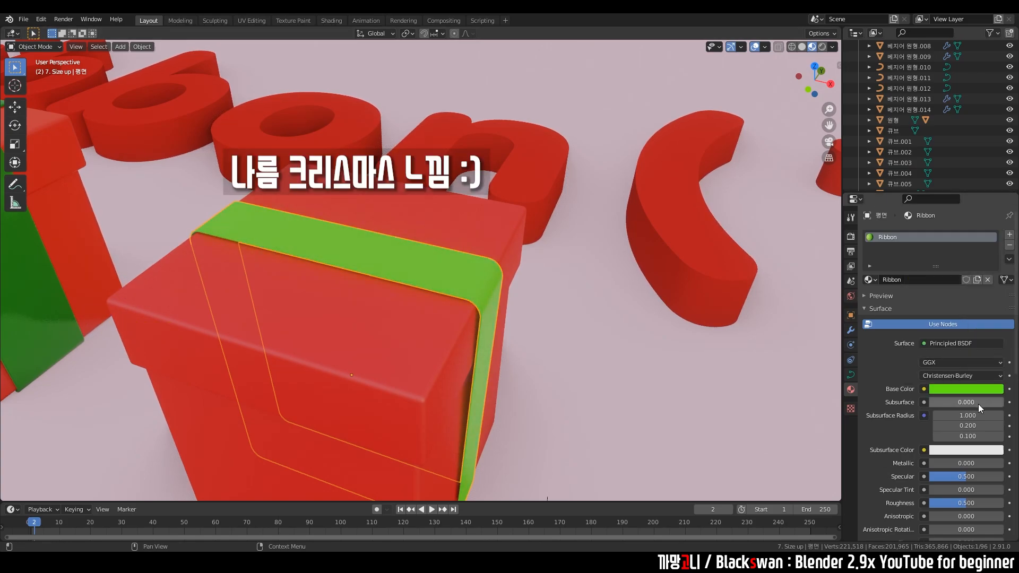
{"action": "left_click", "coordinate": [962, 389]}
{"action": "left_click", "coordinate": [996, 260]}
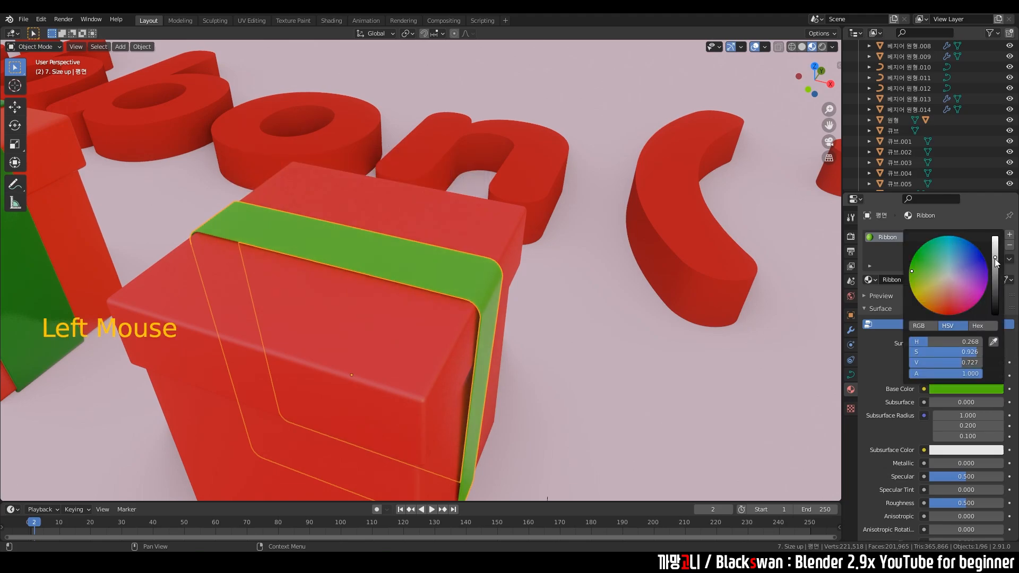
{"action": "scroll", "coordinate": [592, 352], "scroll_direction": "down", "scroll_amount": 2}
{"action": "middle_click_drag", "start_coordinate": [591, 351], "coordinate": [594, 353]}
{"action": "scroll", "coordinate": [594, 354], "scroll_direction": "up", "scroll_amount": 1}
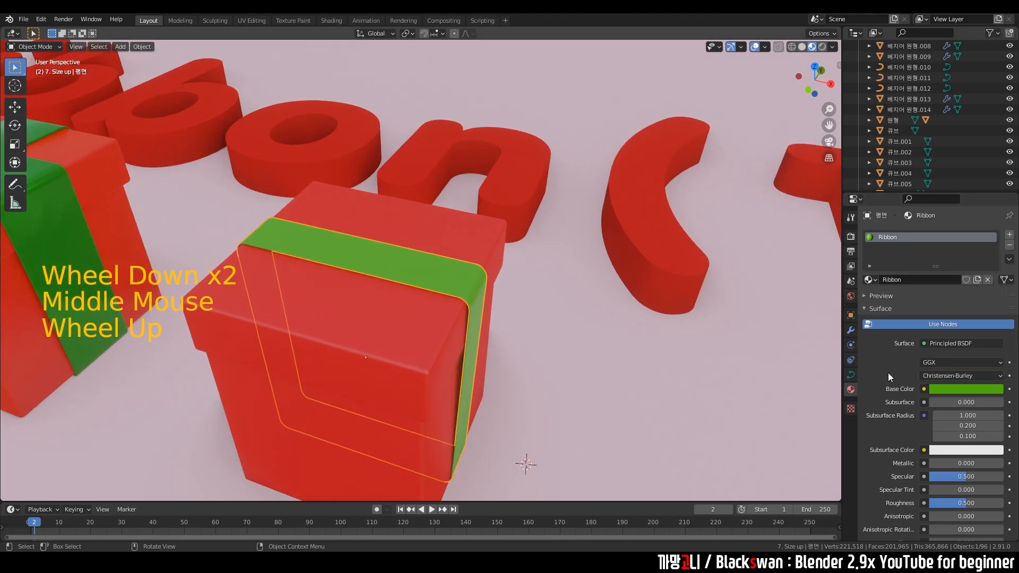
{"action": "left_click", "coordinate": [948, 390]}
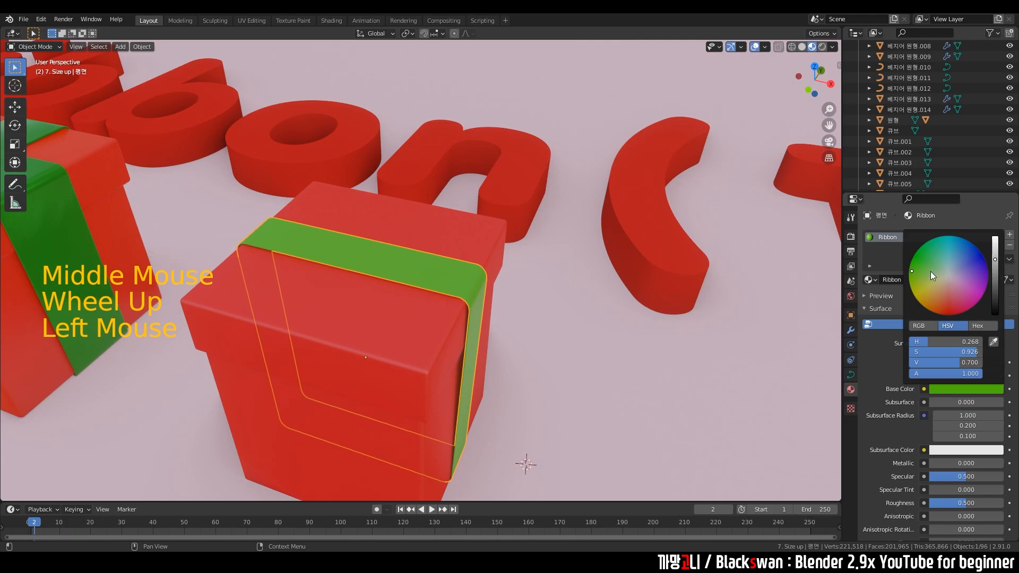
{"action": "left_click", "coordinate": [916, 275]}
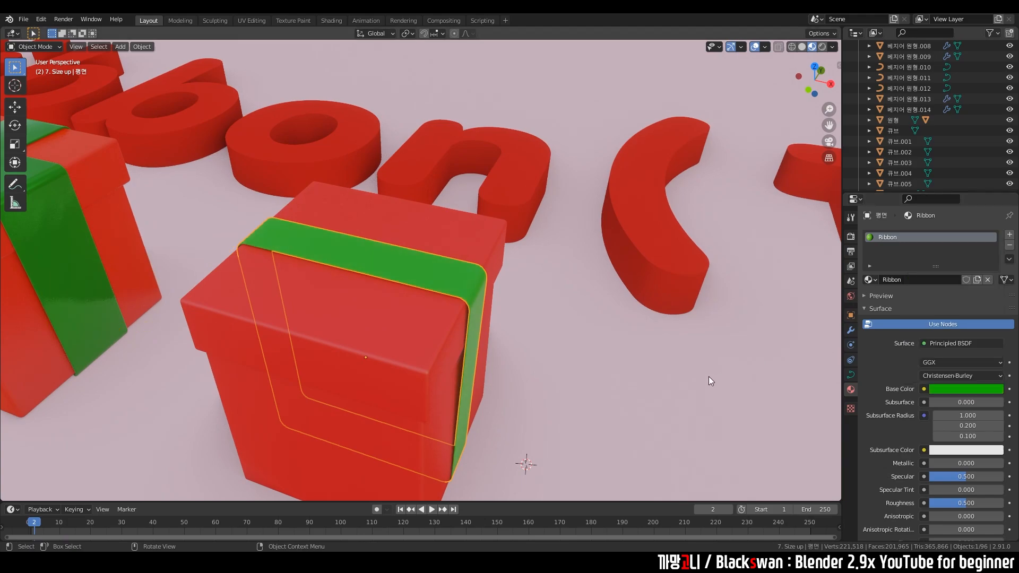
Make the Ribbon material glossy with Metallic 0.418, Specular 0 and Roughness 0.089.
{"action": "scroll", "coordinate": [502, 323], "scroll_direction": "up", "scroll_amount": 2}
{"action": "left_click_drag", "start_coordinate": [952, 465], "coordinate": [969, 464]}
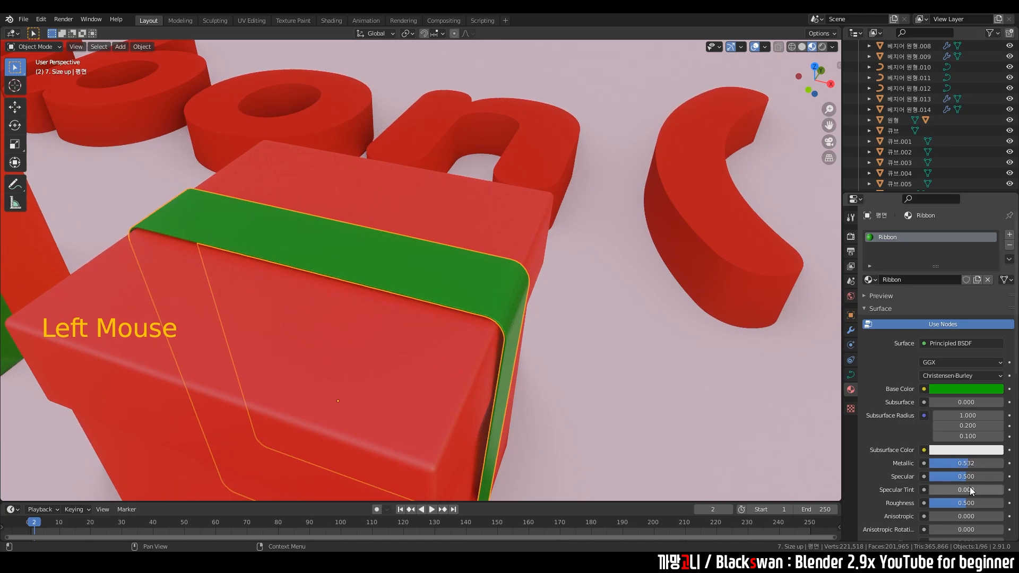
{"action": "left_click_drag", "start_coordinate": [967, 507], "coordinate": [934, 507]}
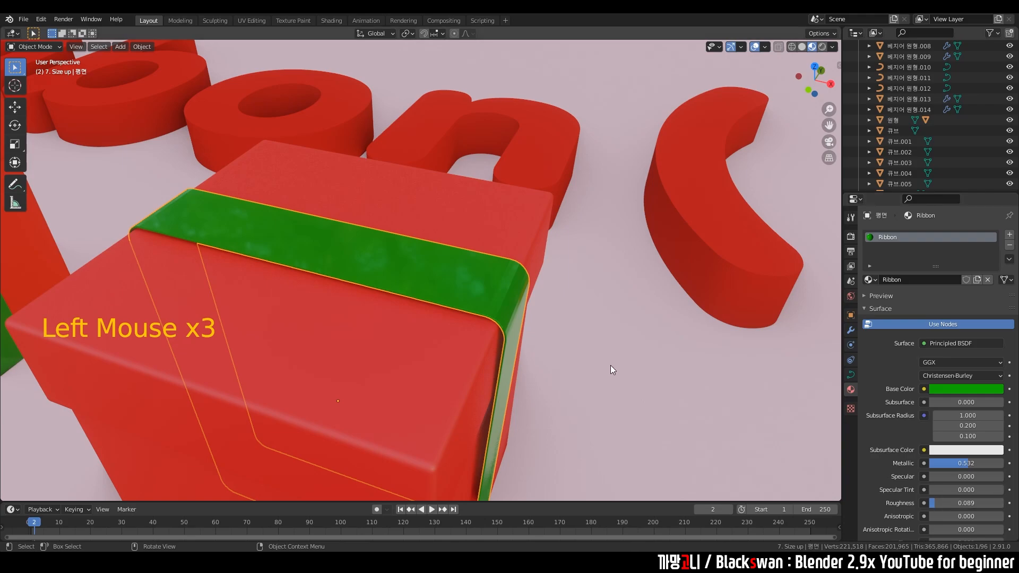
{"action": "scroll", "coordinate": [542, 341], "scroll_direction": "down", "scroll_amount": 3}
{"action": "middle_click_drag", "start_coordinate": [537, 342], "coordinate": [494, 323]}
{"action": "scroll", "coordinate": [497, 323], "scroll_direction": "up", "scroll_amount": 2}
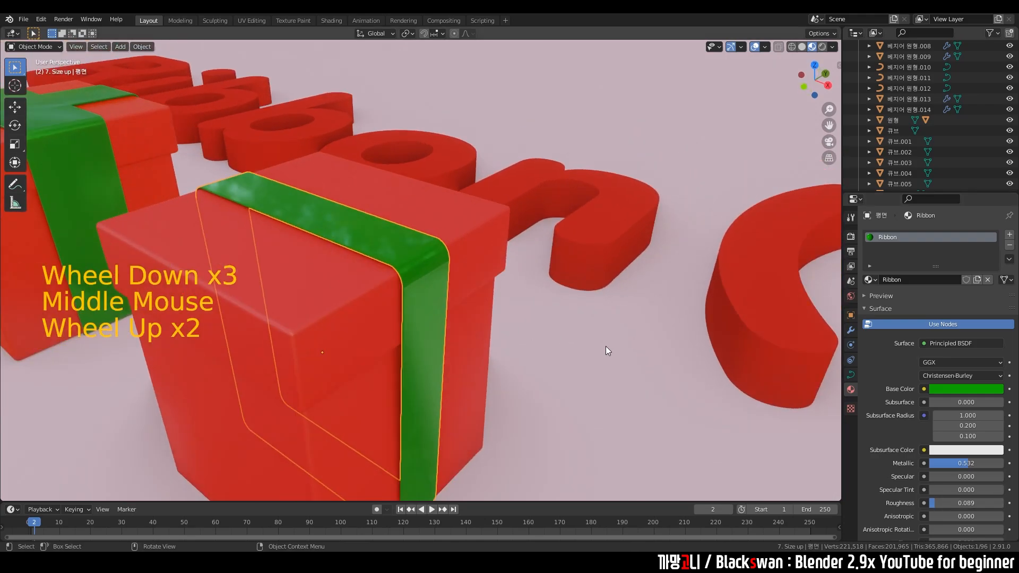
{"action": "left_click_drag", "start_coordinate": [965, 470], "coordinate": [968, 463]}
{"action": "left_click", "coordinate": [479, 310]}
{"action": "middle_click_drag", "start_coordinate": [479, 310], "coordinate": [620, 305]}
{"action": "scroll", "coordinate": [594, 298], "scroll_direction": "down", "scroll_amount": 1}
{"action": "scroll", "coordinate": [620, 307], "scroll_direction": "up", "scroll_amount": 1}
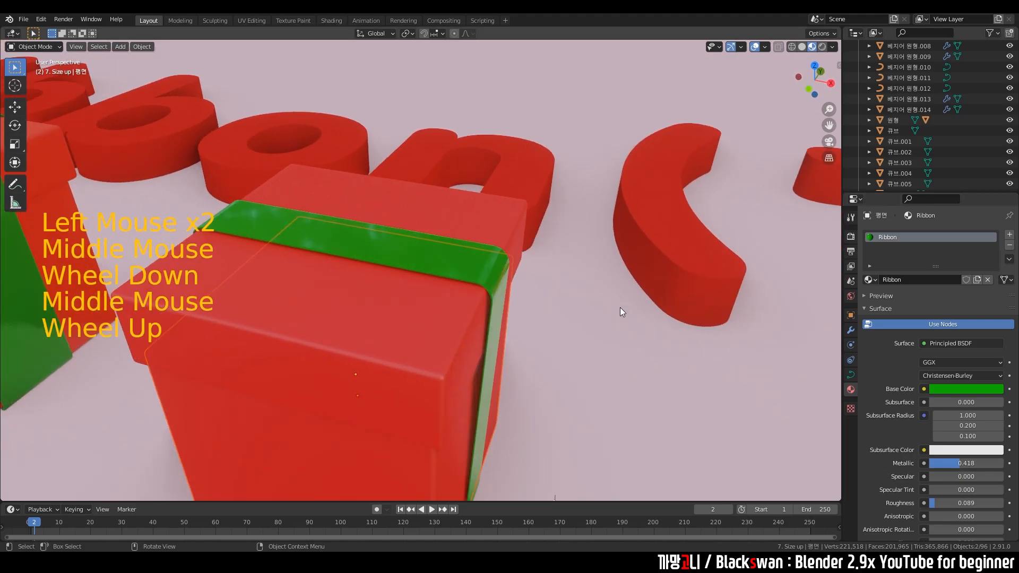
Apply smooth shading to the ribbon around the box.
{"action": "left_click", "coordinate": [507, 270]}
{"action": "scroll", "coordinate": [523, 284], "scroll_direction": "up", "scroll_amount": 3}
{"action": "right_click", "coordinate": [616, 264]}
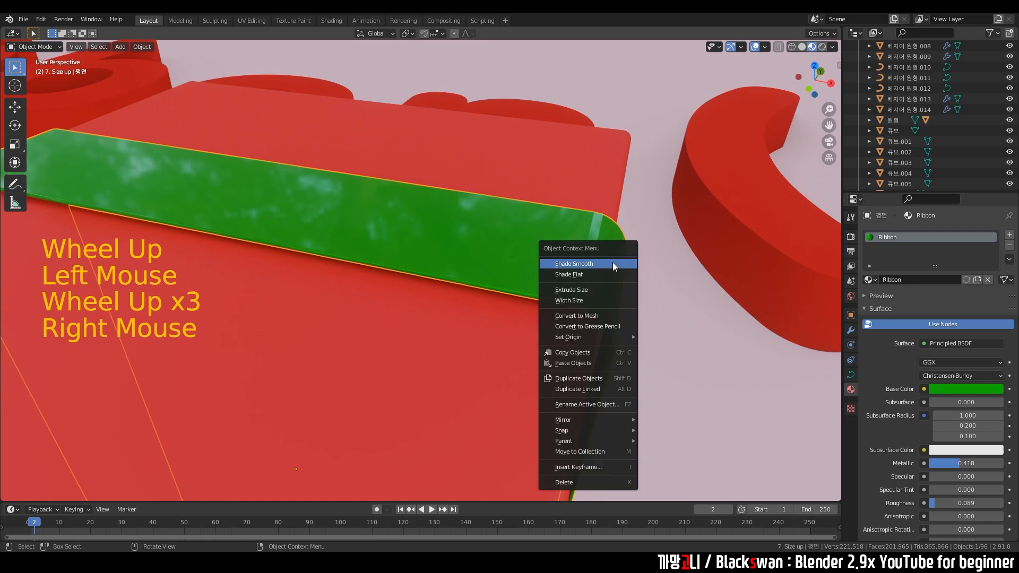
{"action": "left_click", "coordinate": [612, 264]}
{"action": "left_click", "coordinate": [680, 318]}
{"action": "scroll", "coordinate": [434, 268], "scroll_direction": "down", "scroll_amount": 1}
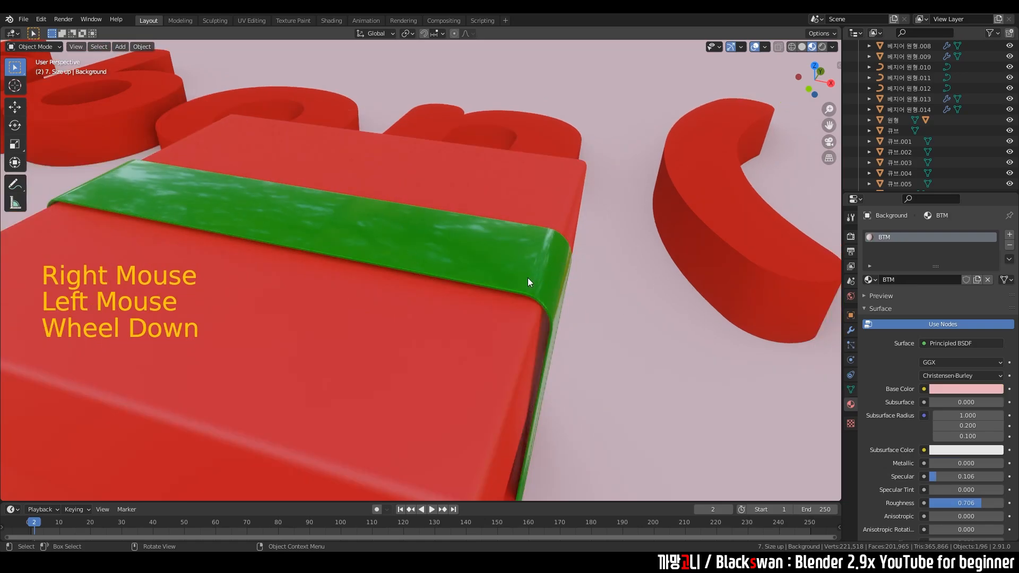
{"action": "scroll", "coordinate": [530, 269], "scroll_direction": "down", "scroll_amount": 4}
Duplicate the ribbon around the box, leaving the copy in its original place.
{"action": "left_click", "coordinate": [448, 270]}
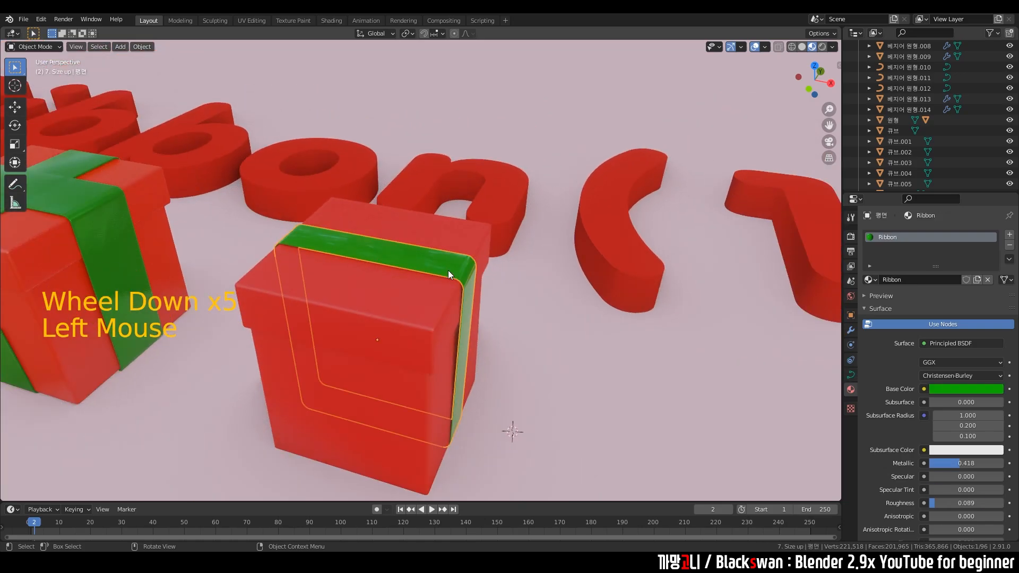
{"action": "key", "text": "grave"}
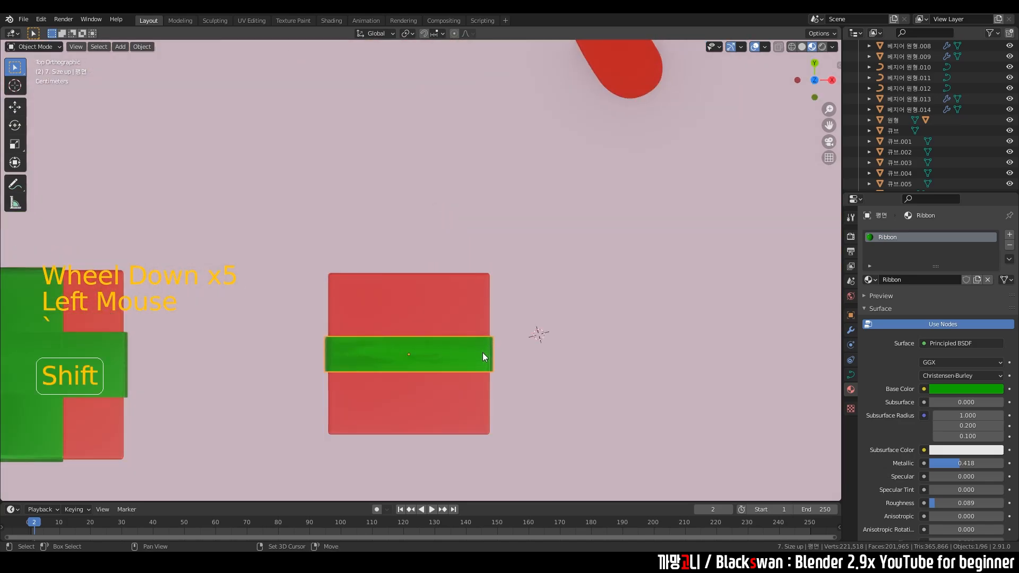
{"action": "middle_click_drag", "start_coordinate": [482, 353], "coordinate": [488, 343], "text": "shift"}
{"action": "middle_click_drag", "start_coordinate": [488, 343], "coordinate": [479, 280]}
{"action": "scroll", "coordinate": [513, 263], "scroll_direction": "up", "scroll_amount": 2}
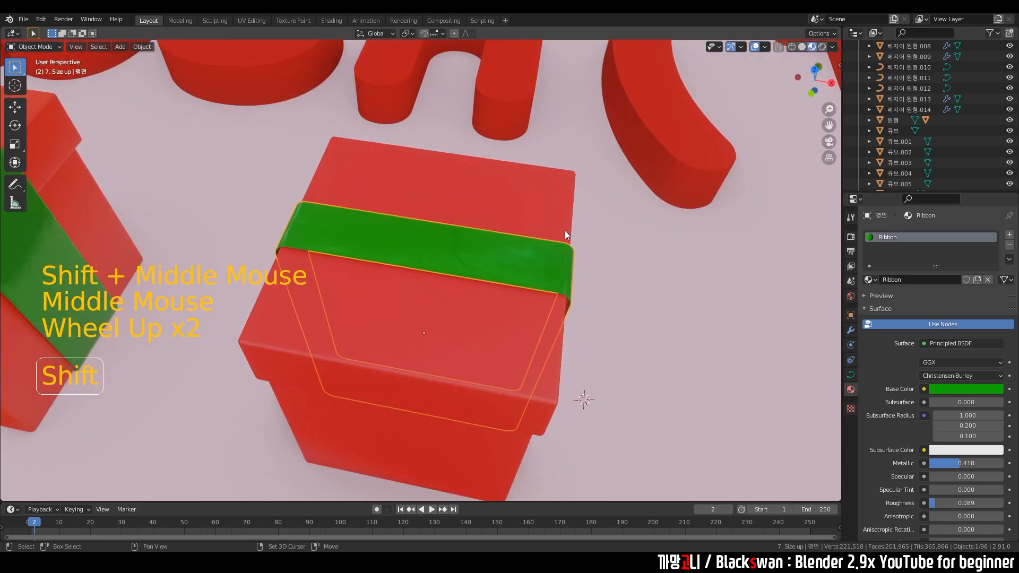
{"action": "key", "text": "shift+d"}
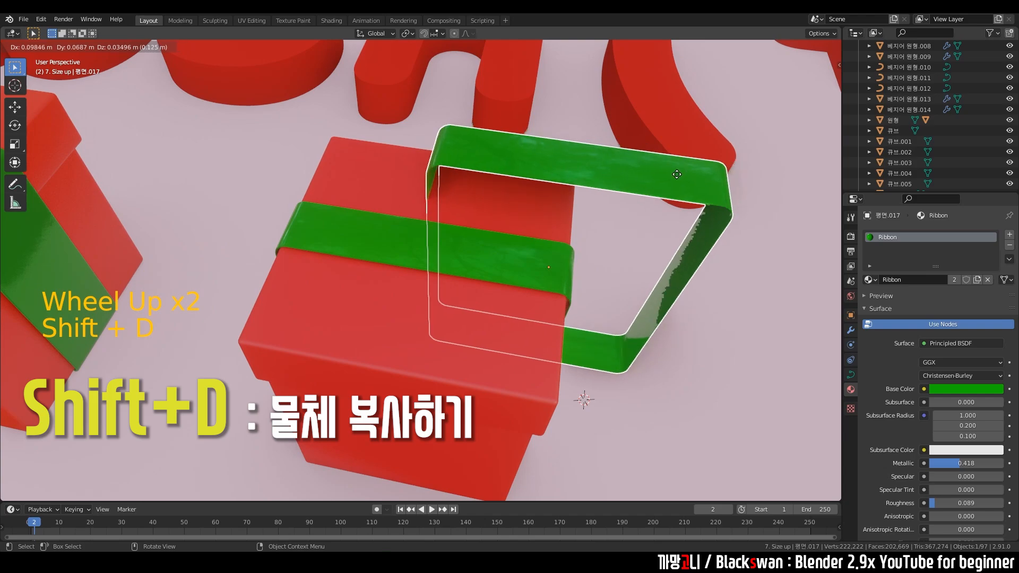
{"action": "key", "text": "Escape"}
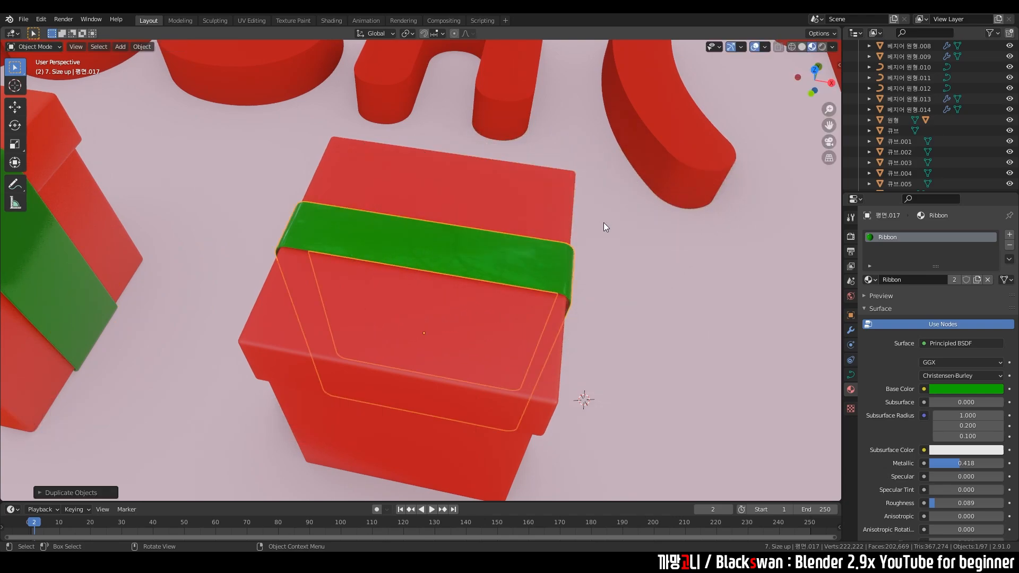
Rotate the duplicated ribbon 90 degrees about the Z axis so the two bands cross on the lid.
{"action": "middle_click_drag", "start_coordinate": [540, 242], "coordinate": [542, 282]}
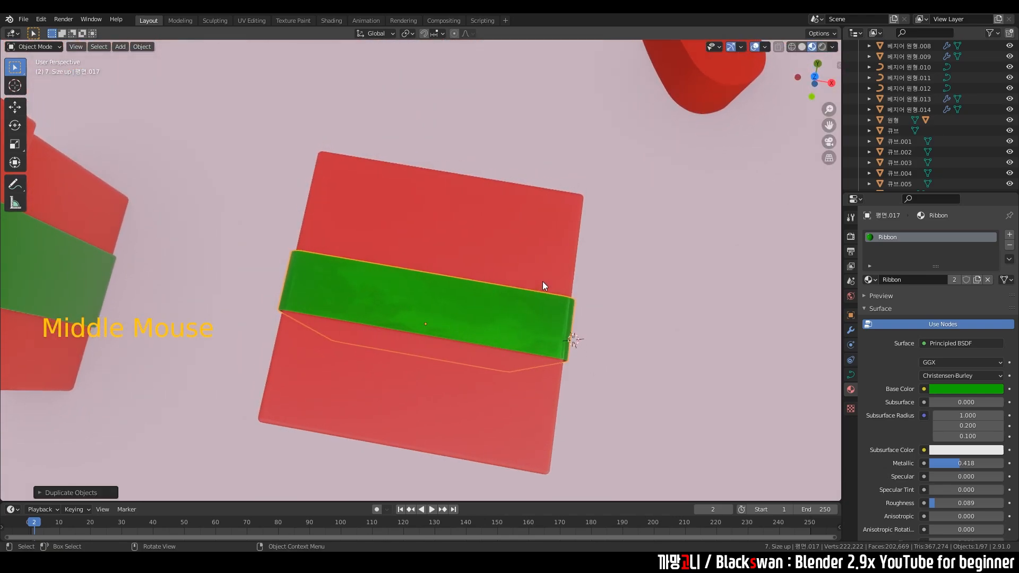
{"action": "key", "text": "r"}
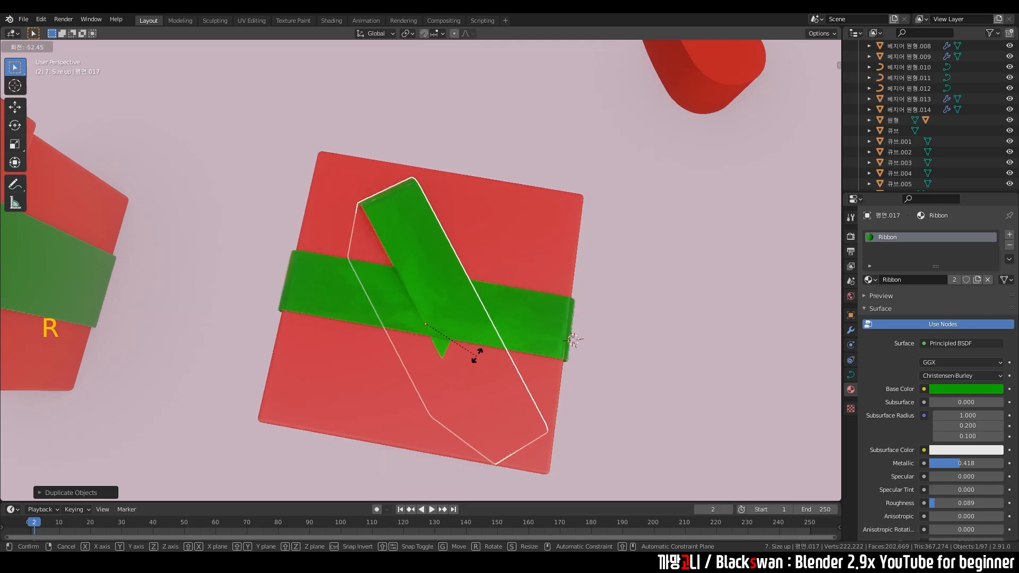
{"action": "key", "text": "z"}
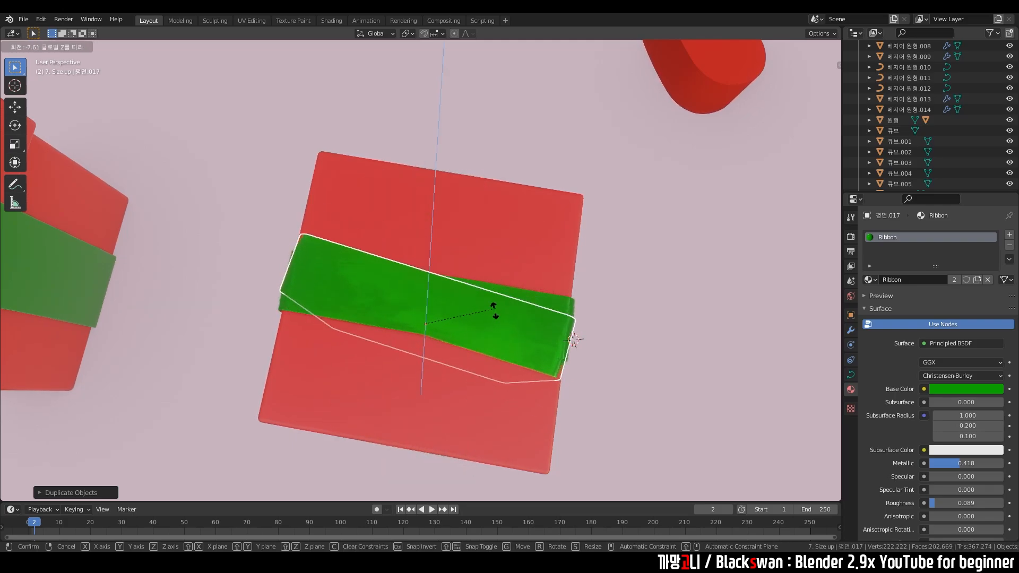
{"action": "type", "text": "90"}
{"action": "key", "text": "Return"}
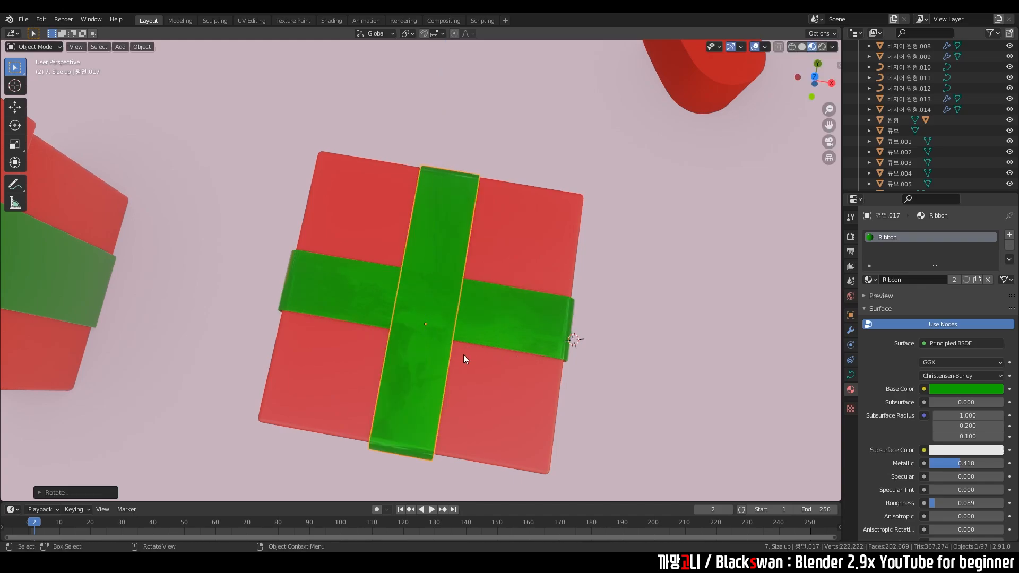
{"action": "middle_click_drag", "start_coordinate": [673, 368], "coordinate": [535, 284]}
{"action": "left_click", "coordinate": [594, 365]}
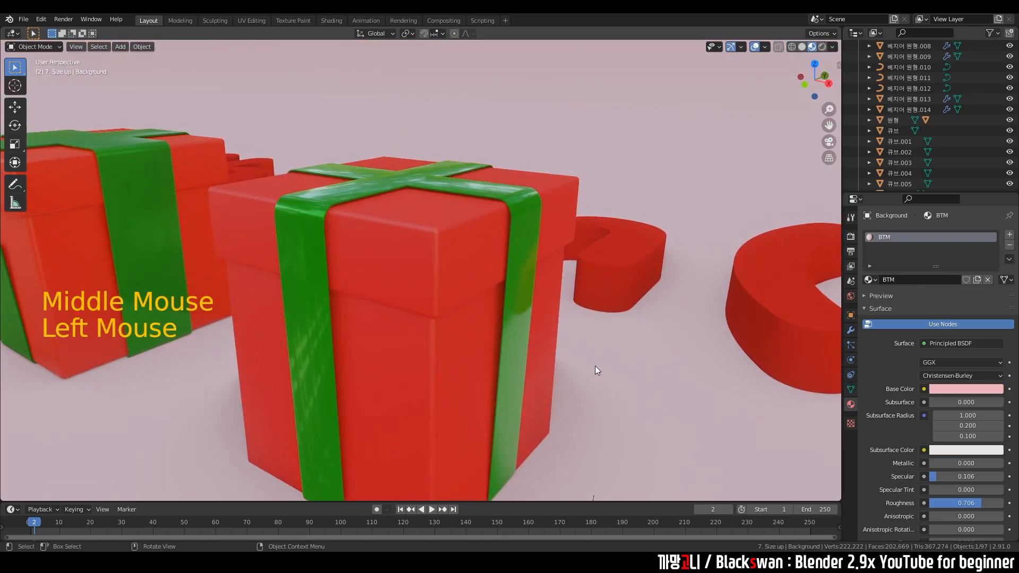
Subdivide the original ribbon curve's top segment between its two corner points to add a middle point.
{"action": "middle_click_drag", "start_coordinate": [594, 365], "coordinate": [455, 264]}
{"action": "left_click", "coordinate": [408, 202]}
{"action": "middle_click_drag", "start_coordinate": [408, 202], "coordinate": [487, 293], "text": "shift"}
{"action": "scroll", "coordinate": [501, 292], "scroll_direction": "up", "scroll_amount": 2}
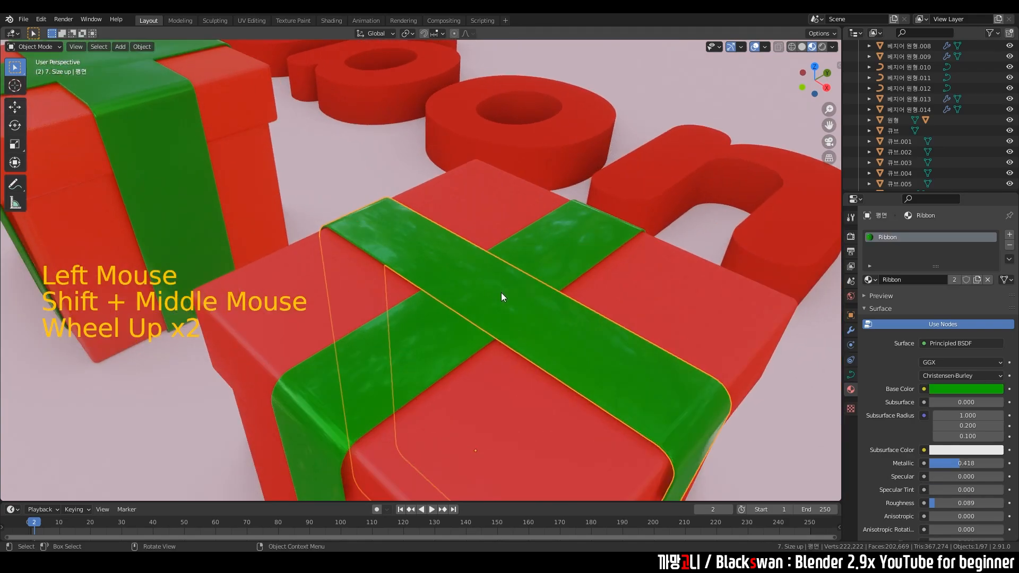
{"action": "key", "text": "Tab"}
{"action": "middle_click_drag", "start_coordinate": [518, 332], "coordinate": [568, 323]}
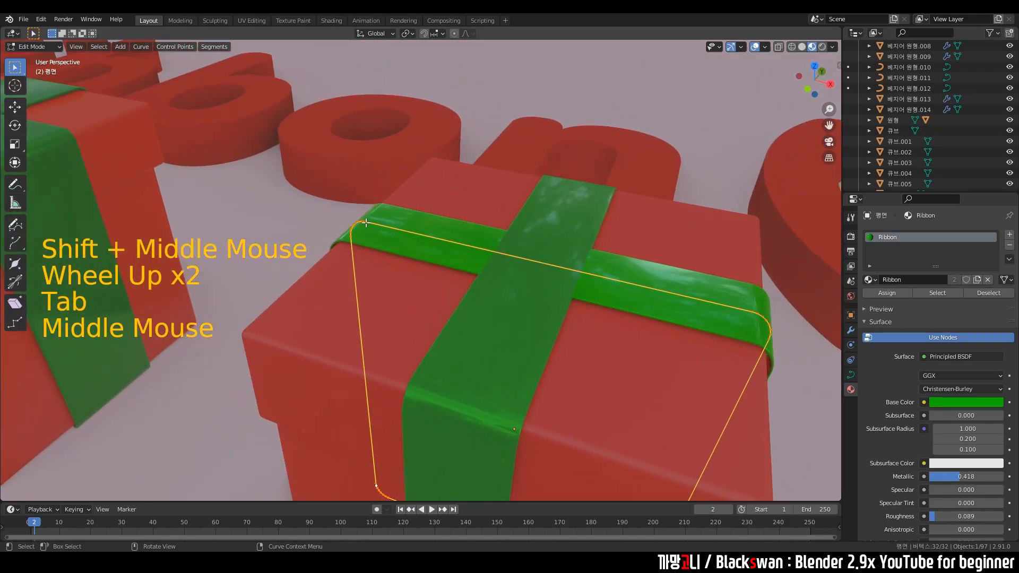
{"action": "left_click", "coordinate": [367, 223]}
{"action": "left_click", "coordinate": [752, 311], "text": "shift"}
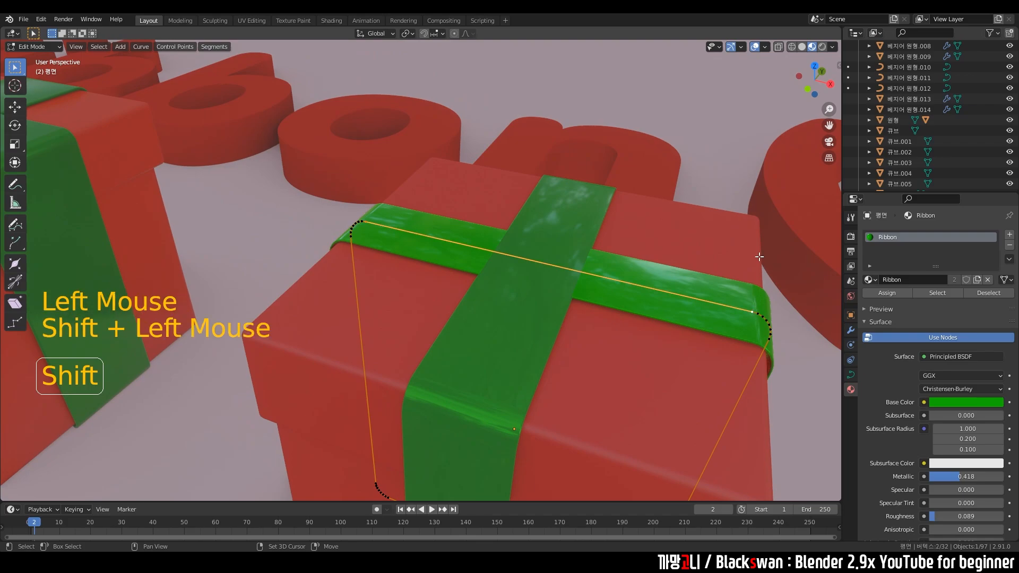
{"action": "right_click", "coordinate": [534, 261]}
{"action": "left_click", "coordinate": [528, 260]}
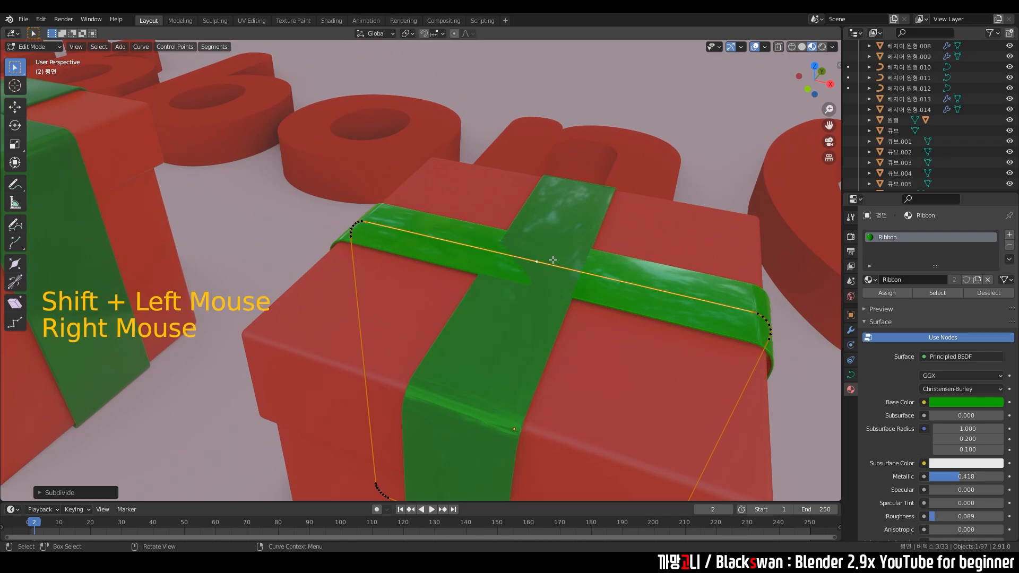
Raise the middle point of the original ribbon slightly along Z so it passes over the crossing band.
{"action": "left_click_drag", "start_coordinate": [527, 245], "coordinate": [560, 296]}
{"action": "middle_click_drag", "start_coordinate": [584, 286], "coordinate": [588, 270]}
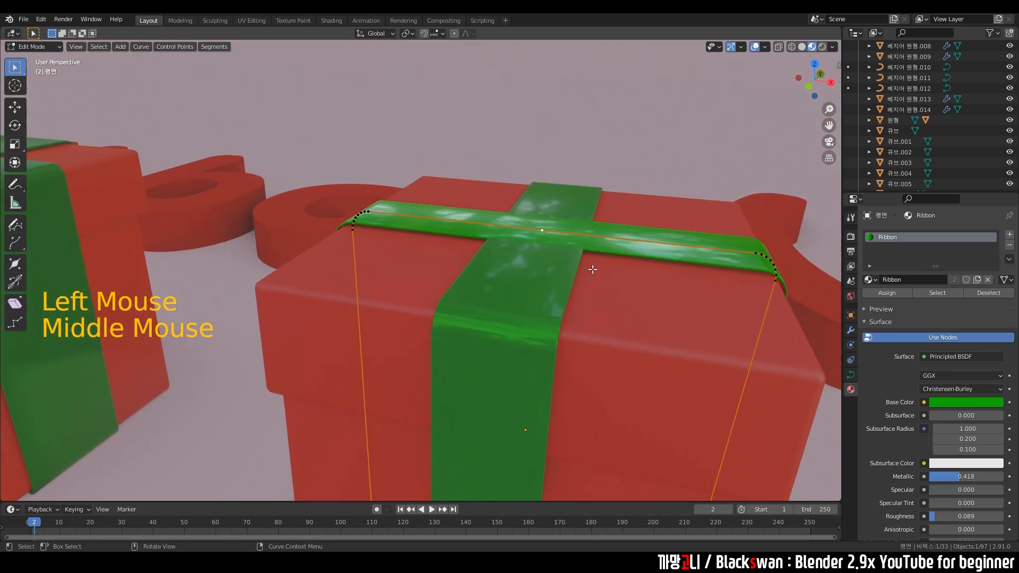
{"action": "key", "text": "g"}
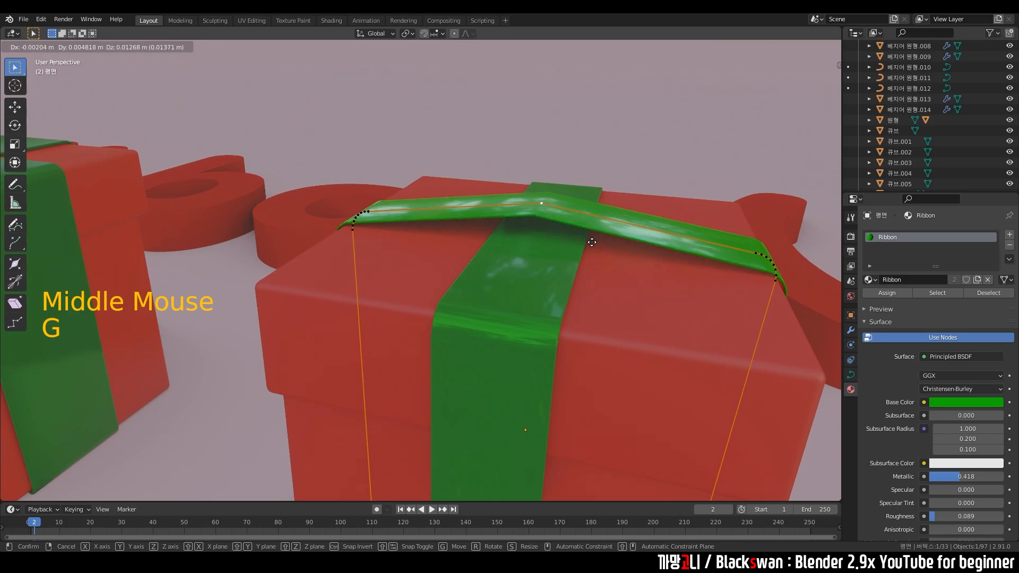
{"action": "key", "text": "z"}
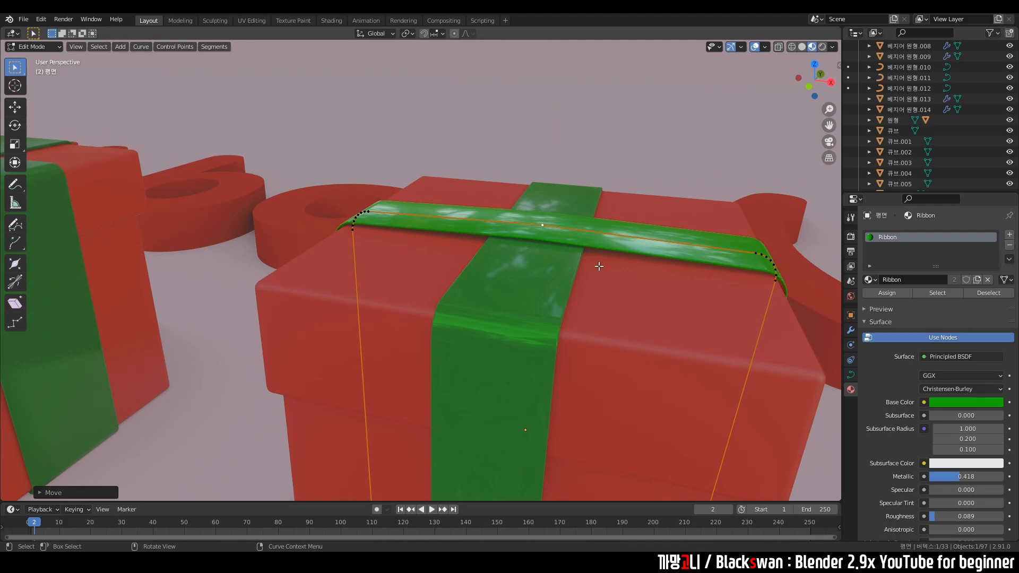
{"action": "scroll", "coordinate": [599, 266], "scroll_direction": "up", "scroll_amount": 2}
{"action": "middle_click_drag", "start_coordinate": [600, 266], "coordinate": [613, 364]}
{"action": "key", "text": "Tab"}
Duplicate the box, lid and both ribbons and move the copy beside the bow-topped box in the Ribbon(2) area.
{"action": "scroll", "coordinate": [626, 259], "scroll_direction": "down", "scroll_amount": 2}
{"action": "left_click", "coordinate": [676, 160]}
{"action": "scroll", "coordinate": [587, 275], "scroll_direction": "down", "scroll_amount": 2}
{"action": "scroll", "coordinate": [599, 299], "scroll_direction": "down", "scroll_amount": 2}
{"action": "scroll", "coordinate": [606, 362], "scroll_direction": "down", "scroll_amount": 6}
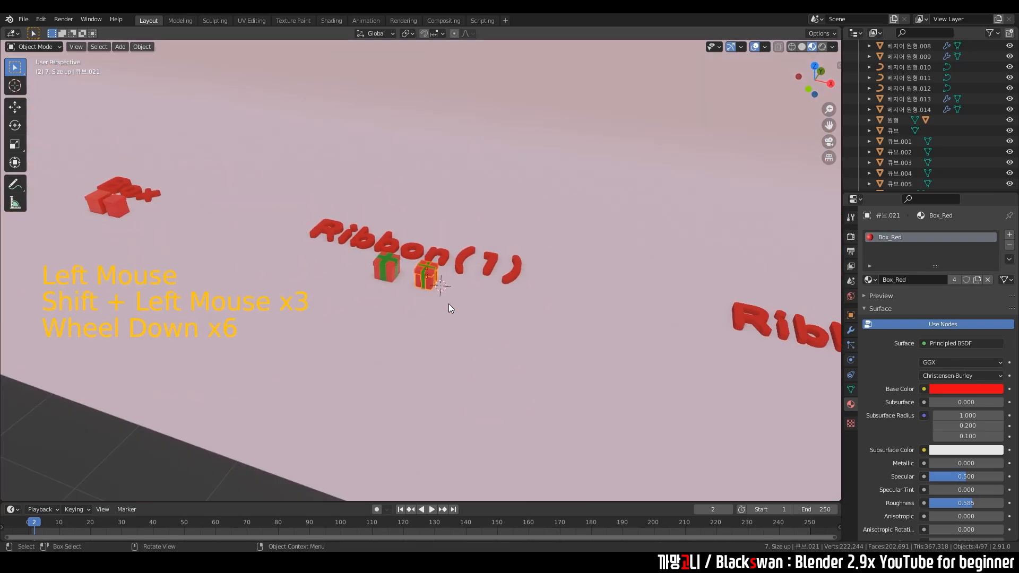
{"action": "middle_click_drag", "start_coordinate": [449, 304], "coordinate": [541, 310]}
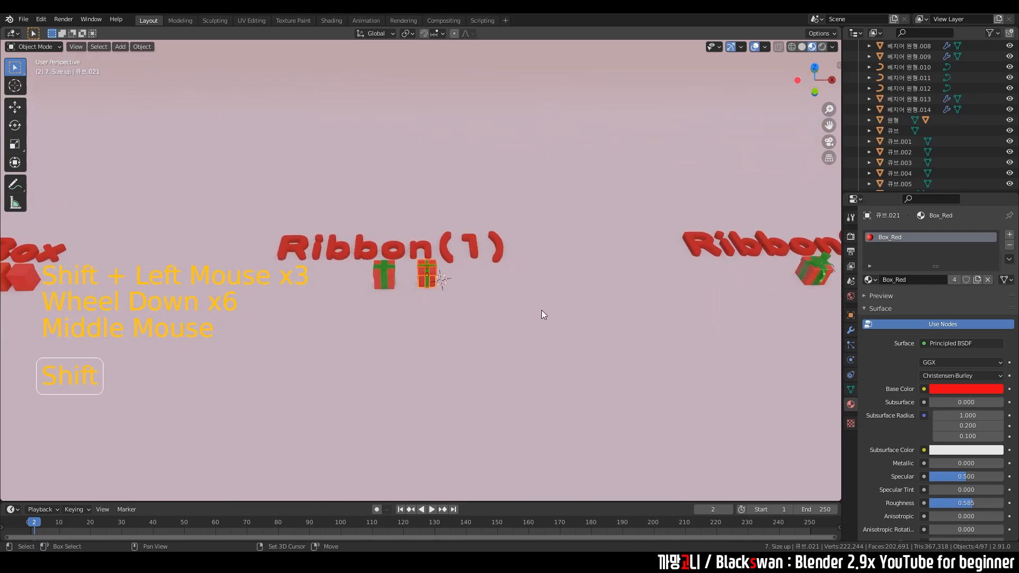
{"action": "key", "text": "shift+d"}
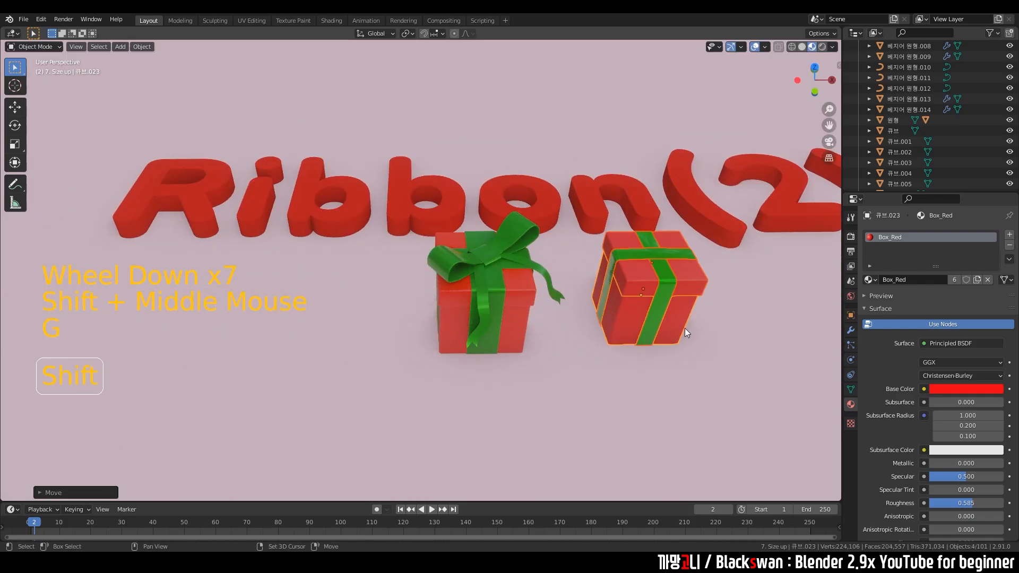
{"action": "middle_click_drag", "start_coordinate": [685, 328], "coordinate": [472, 348], "text": "shift"}
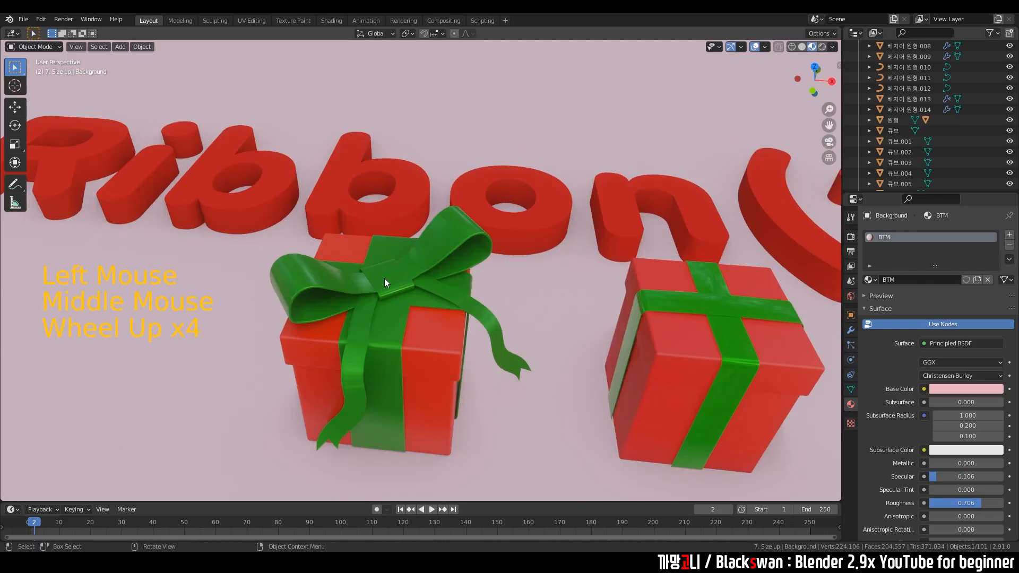
Examine the pieces that make up the bow on the reference box in the Ribbon(2) area.
{"action": "left_click", "coordinate": [385, 277]}
{"action": "left_click", "coordinate": [434, 281]}
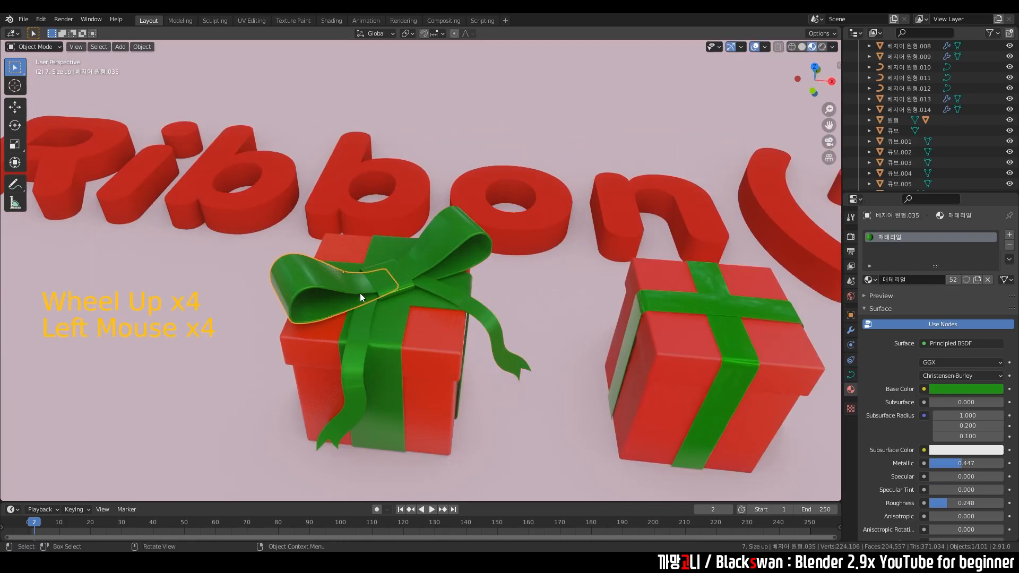
{"action": "scroll", "coordinate": [438, 298], "scroll_direction": "down", "scroll_amount": 2}
{"action": "scroll", "coordinate": [537, 325], "scroll_direction": "up", "scroll_amount": 1}
{"action": "left_click", "coordinate": [536, 321]}
{"action": "middle_click_drag", "start_coordinate": [536, 321], "coordinate": [493, 297], "text": "shift"}
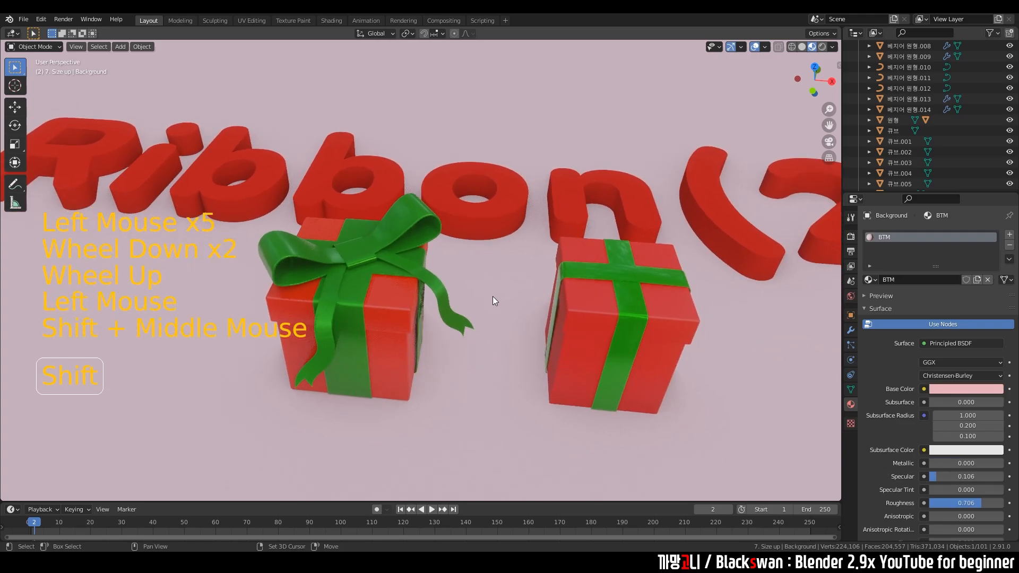
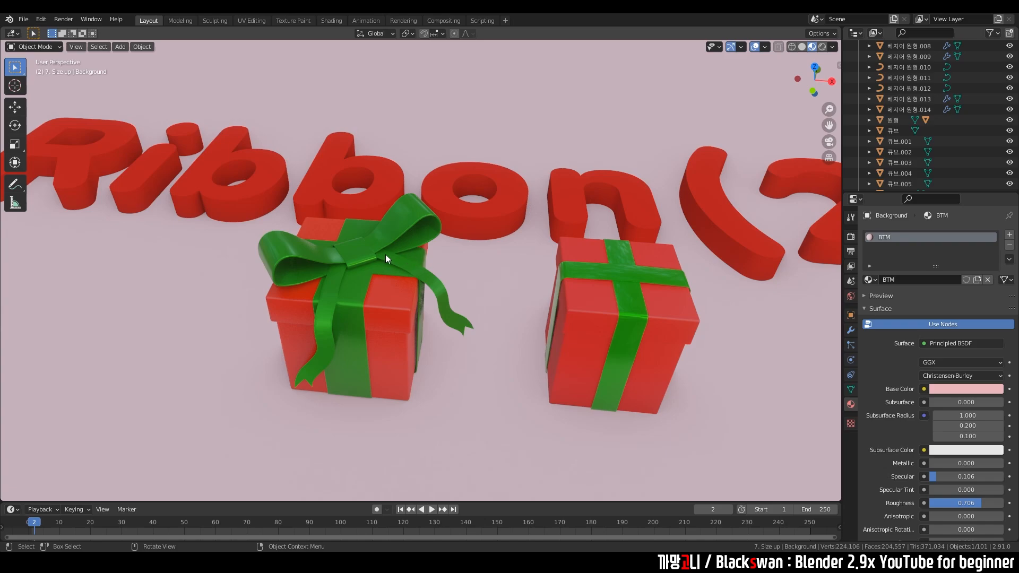
Add a Bezier circle at the 3D cursor placed beside the copied box and scale it down.
{"action": "middle_click_drag", "start_coordinate": [680, 291], "coordinate": [566, 332], "text": "shift"}
{"action": "right_click", "coordinate": [575, 352], "text": "shift"}
{"action": "key", "text": "shift+a"}
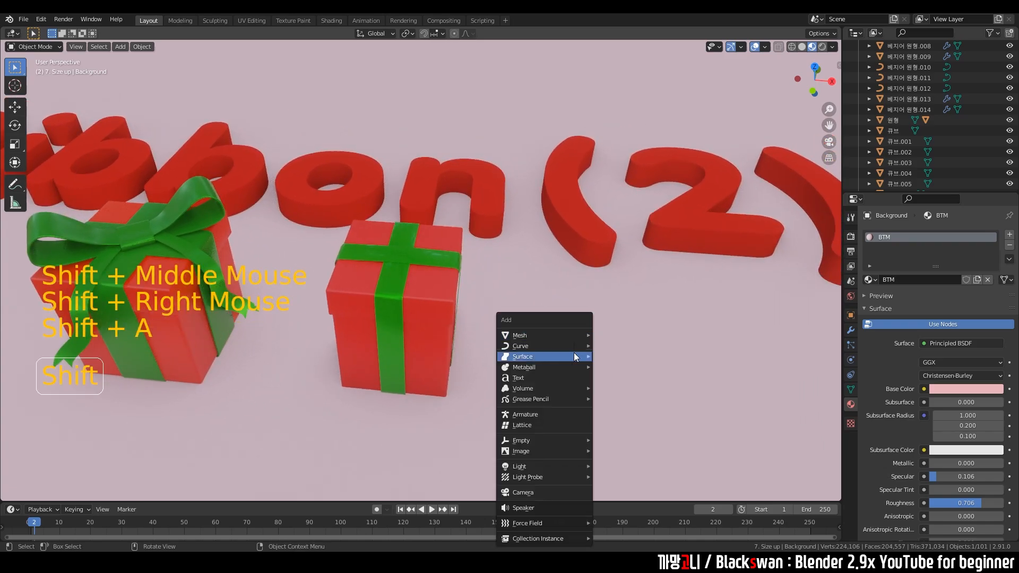
{"action": "mouse_move", "coordinate": [549, 349]}
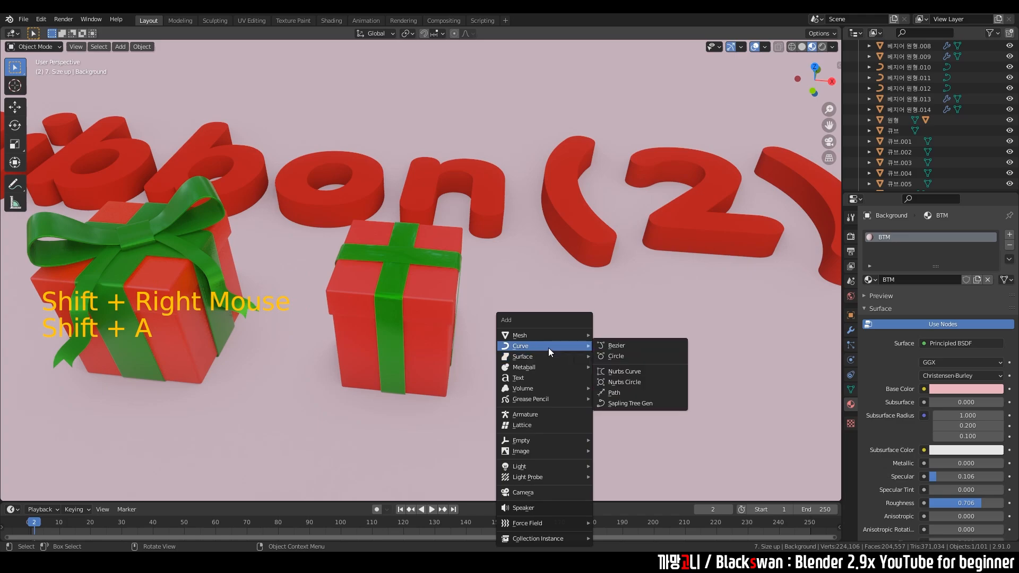
{"action": "left_click", "coordinate": [614, 355]}
{"action": "scroll", "coordinate": [607, 341], "scroll_direction": "down", "scroll_amount": 7}
{"action": "key", "text": "s"}
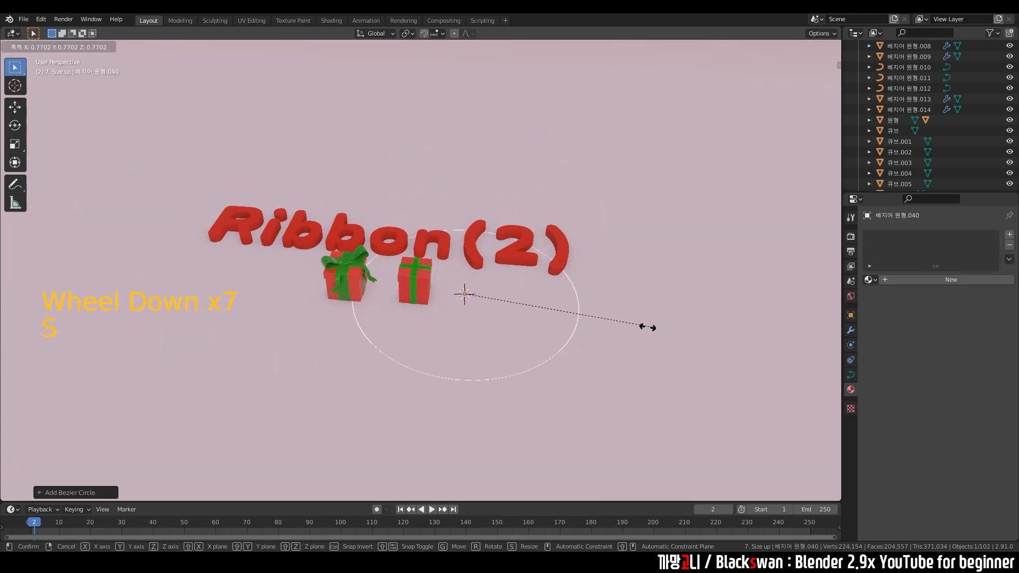
Scale down the new Bezier circle and position it on the floor beside the gift box without a bow.
{"action": "left_click", "coordinate": [499, 313]}
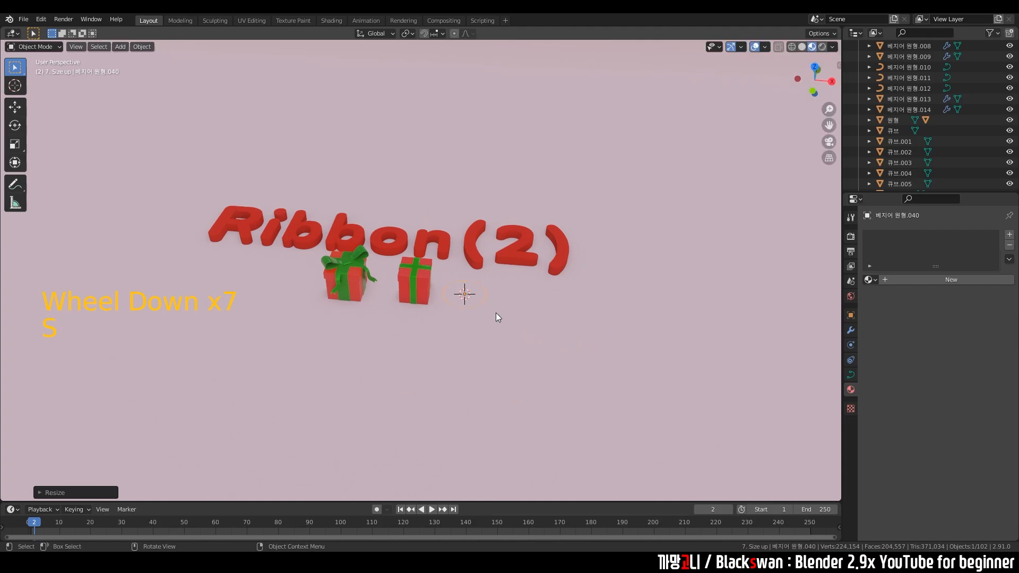
{"action": "scroll", "coordinate": [496, 317], "scroll_direction": "up", "scroll_amount": 8}
{"action": "middle_click_drag", "start_coordinate": [527, 313], "coordinate": [550, 290], "text": "shift"}
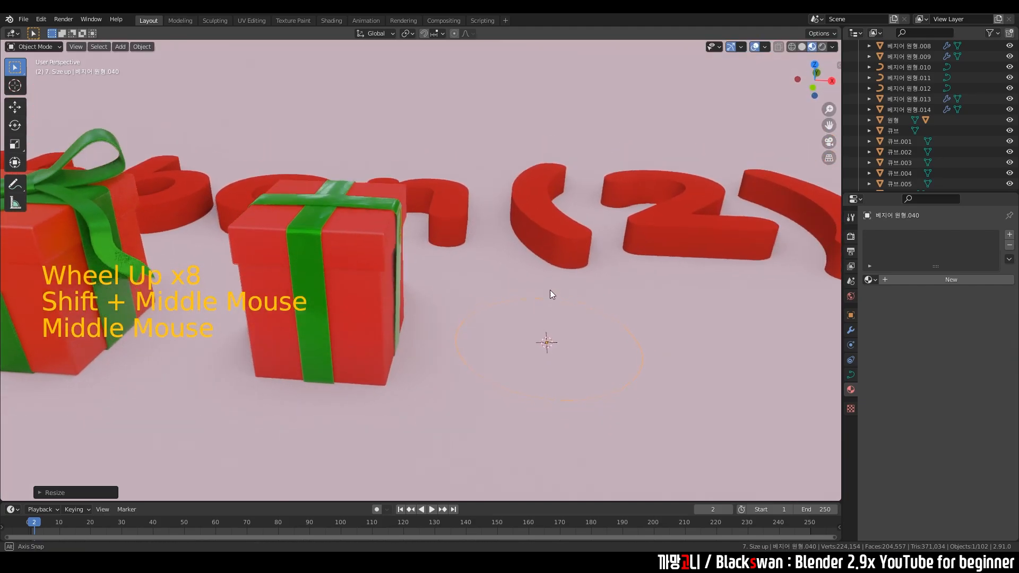
{"action": "key", "text": "g"}
{"action": "left_click", "coordinate": [613, 288]}
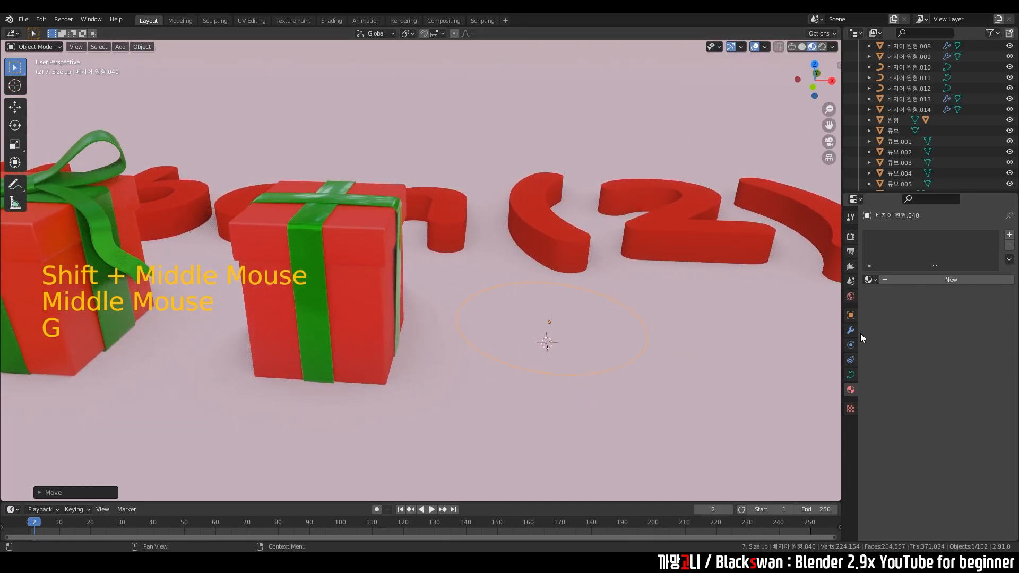
Set the circle curve's geometry Extrude to 0.2 m.
{"action": "left_click", "coordinate": [851, 375]}
{"action": "scroll", "coordinate": [919, 363], "scroll_direction": "down", "scroll_amount": 7}
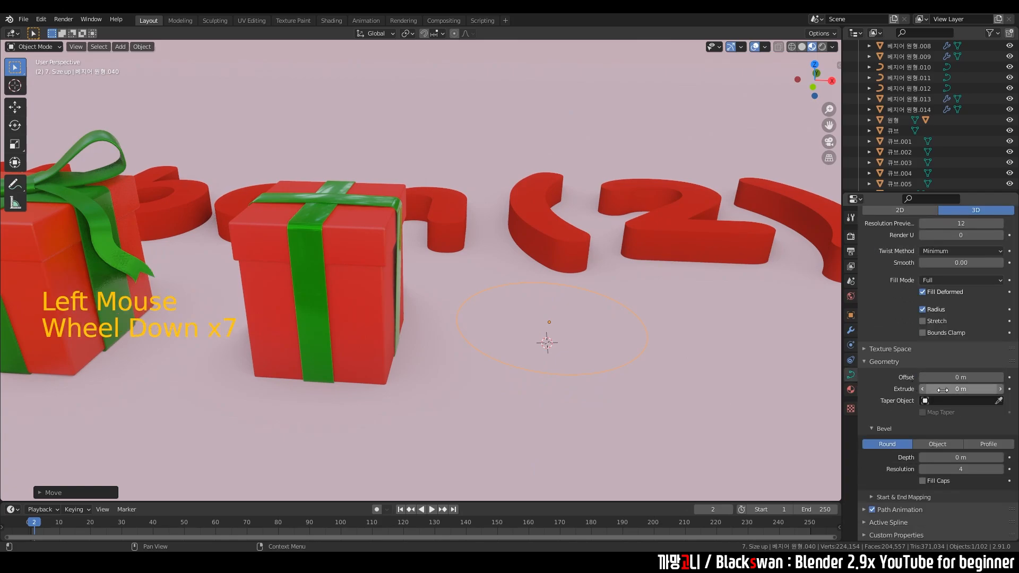
{"action": "left_click", "coordinate": [961, 389]}
{"action": "left_click_drag", "start_coordinate": [961, 389], "coordinate": [981, 389]}
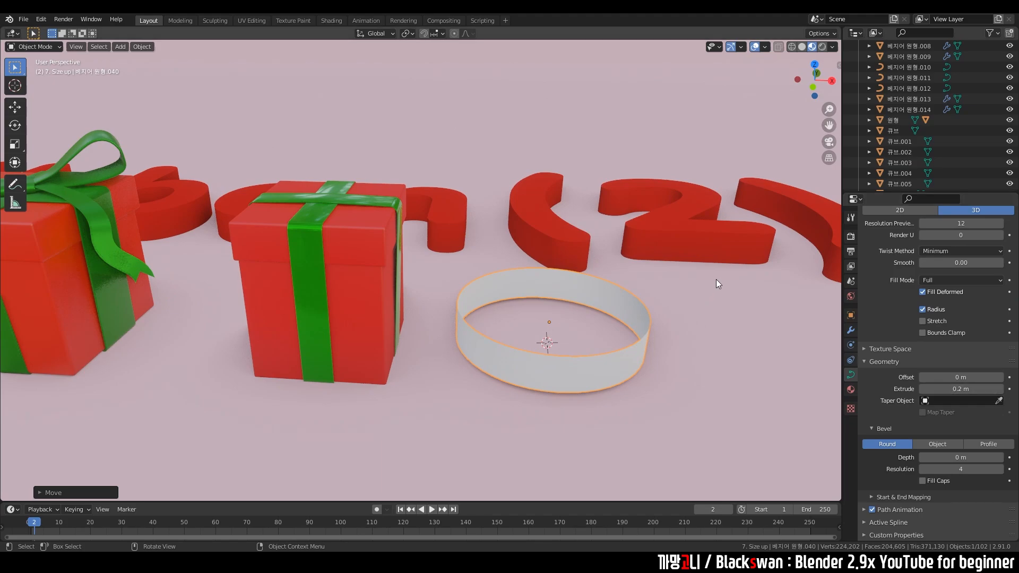
Rotate the extruded circle 90 degrees about the global X axis so it stands upright.
{"action": "key", "text": "r"}
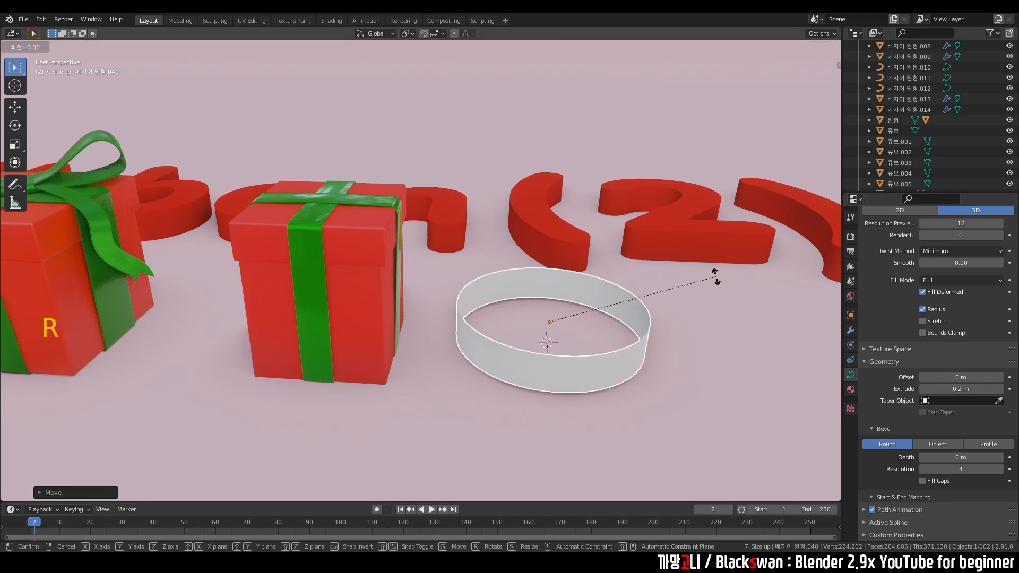
{"action": "key", "text": "x"}
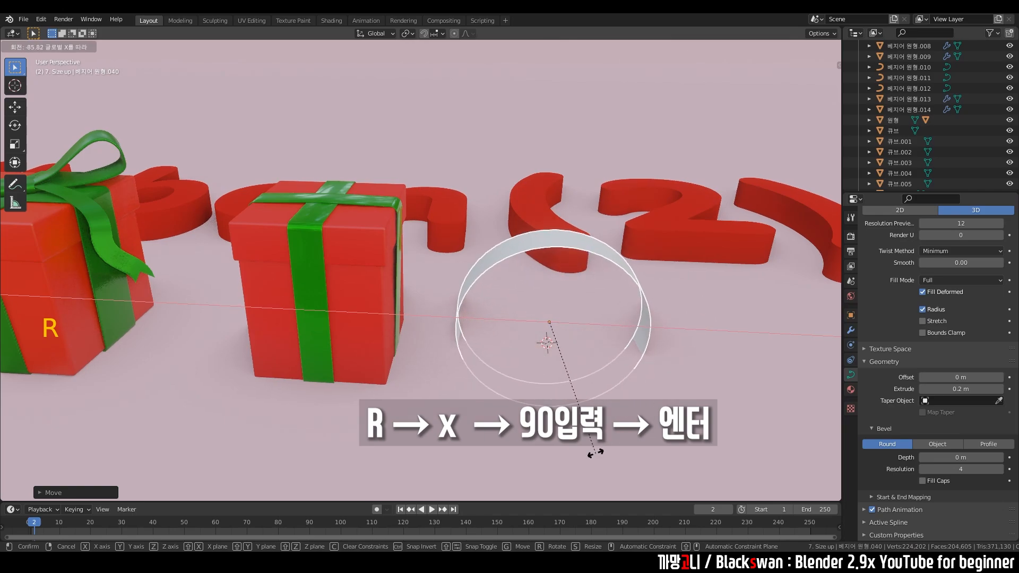
{"action": "type", "text": "90"}
{"action": "key", "text": "Return"}
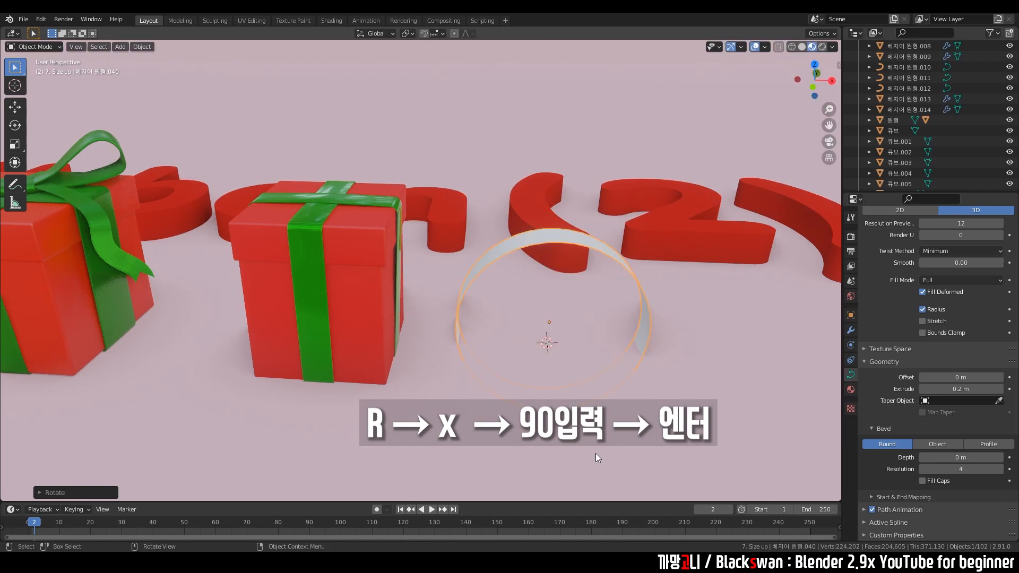
Give the circle curve a bevel Depth of 0.01 m.
{"action": "middle_click_drag", "start_coordinate": [604, 283], "coordinate": [566, 263], "text": "shift"}
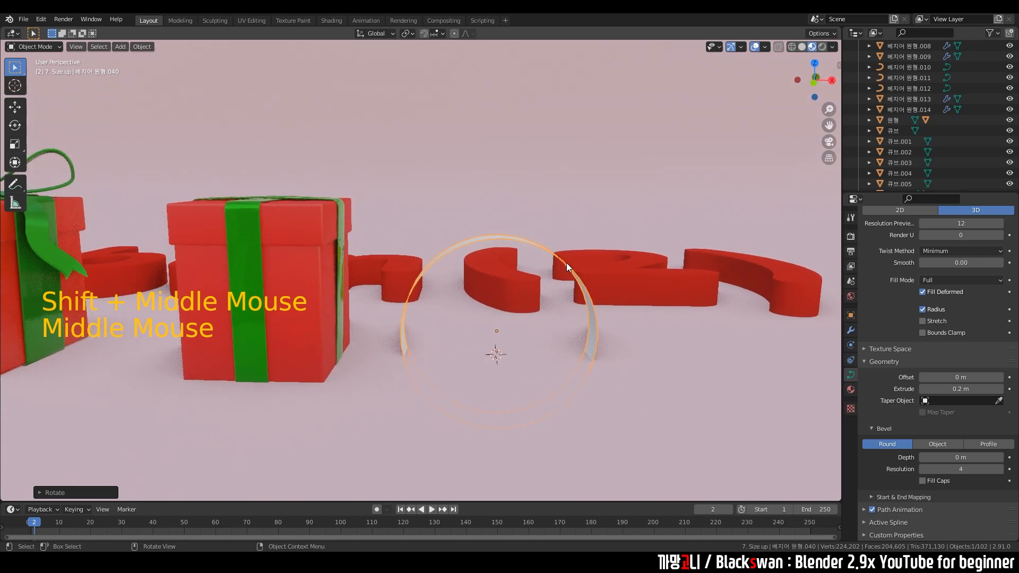
{"action": "left_click", "coordinate": [960, 459]}
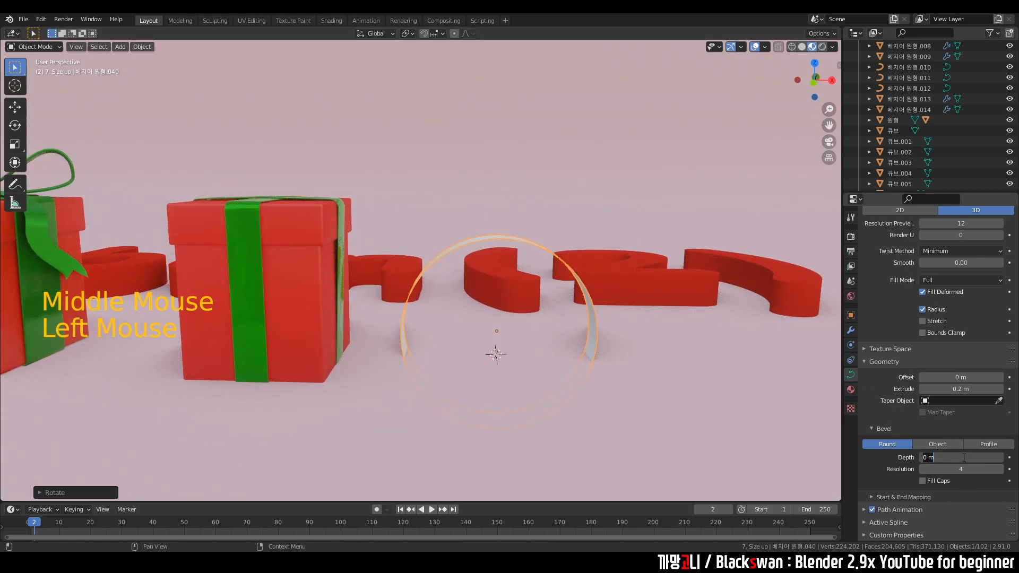
{"action": "key", "text": "Return"}
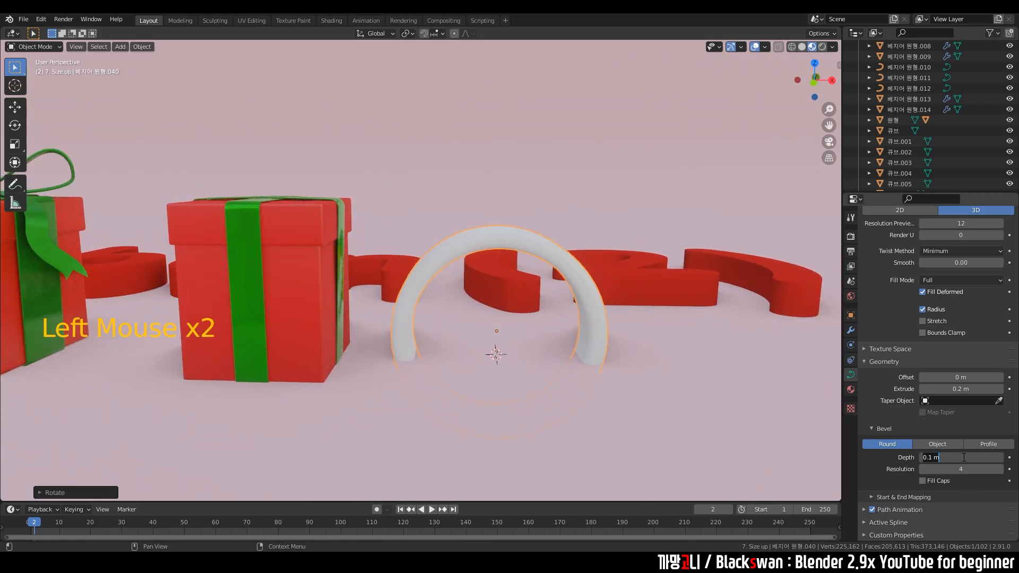
{"action": "key", "text": "Return"}
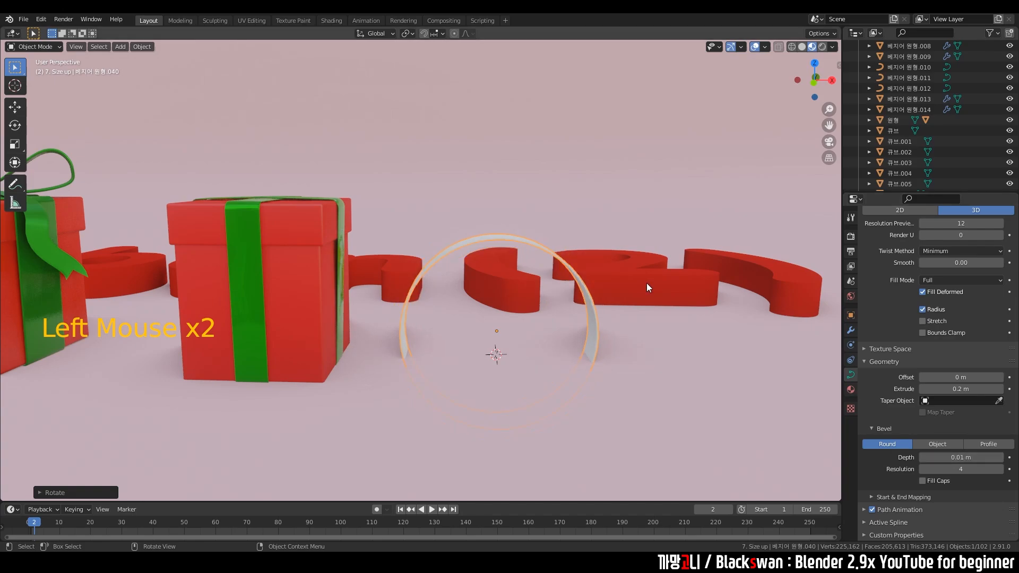
In front view and Edit Mode, delete the circle's segment between its left and bottom control points.
{"action": "scroll", "coordinate": [506, 298], "scroll_direction": "up", "scroll_amount": 2}
{"action": "key", "text": "grave"}
{"action": "left_click", "coordinate": [417, 229]}
{"action": "scroll", "coordinate": [508, 275], "scroll_direction": "up", "scroll_amount": 4}
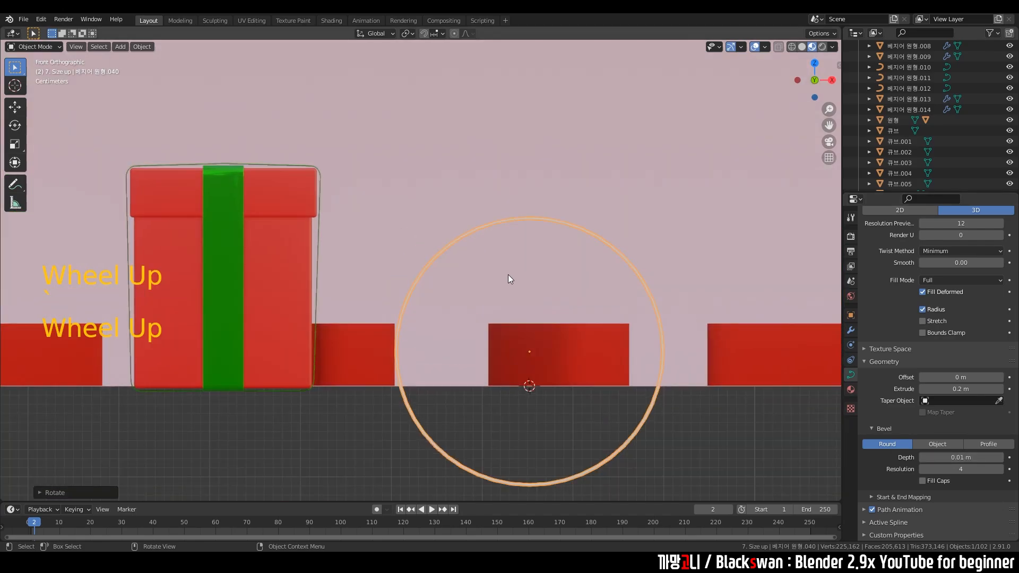
{"action": "middle_click_drag", "start_coordinate": [508, 275], "coordinate": [517, 231], "text": "shift"}
{"action": "scroll", "coordinate": [517, 235], "scroll_direction": "down", "scroll_amount": 2}
{"action": "key", "text": "Tab"}
{"action": "left_click", "coordinate": [443, 130]}
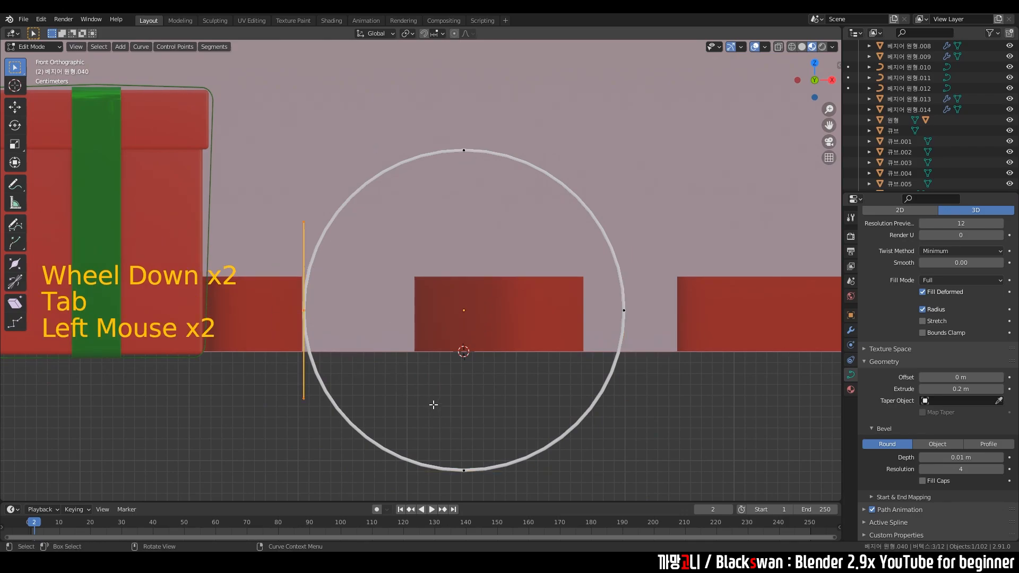
{"action": "left_click_drag", "start_coordinate": [409, 382], "coordinate": [479, 479], "text": "shift"}
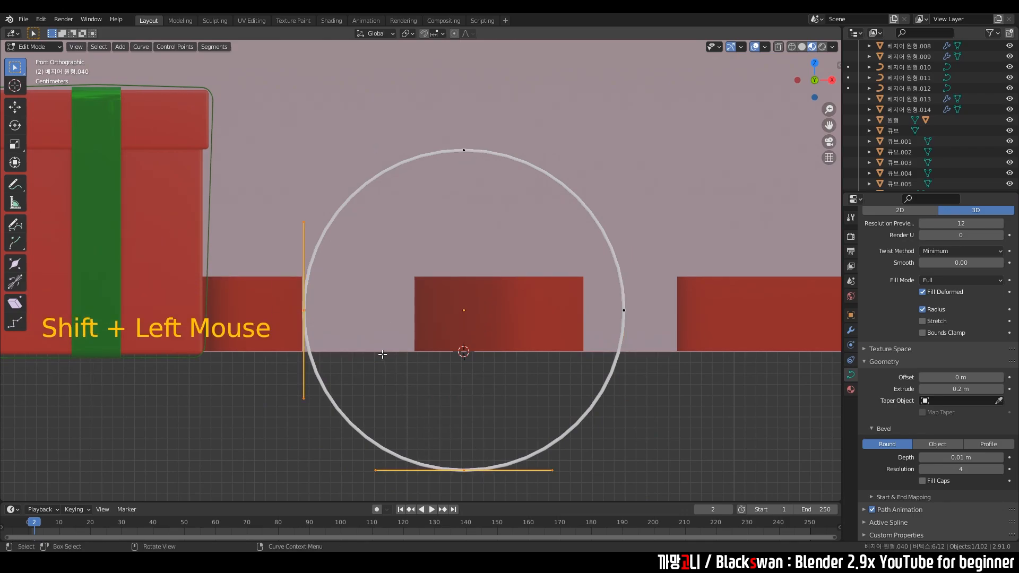
{"action": "key", "text": "x"}
{"action": "left_click", "coordinate": [367, 368]}
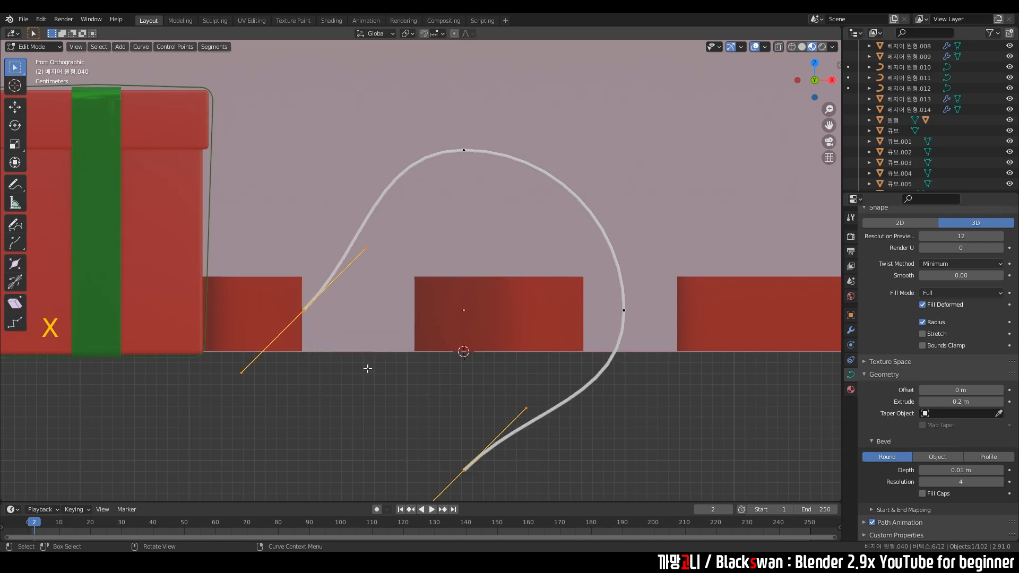
Move the two open ends of the curve close together on the side facing the gift box.
{"action": "left_click_drag", "start_coordinate": [275, 272], "coordinate": [294, 305]}
{"action": "key", "text": "g"}
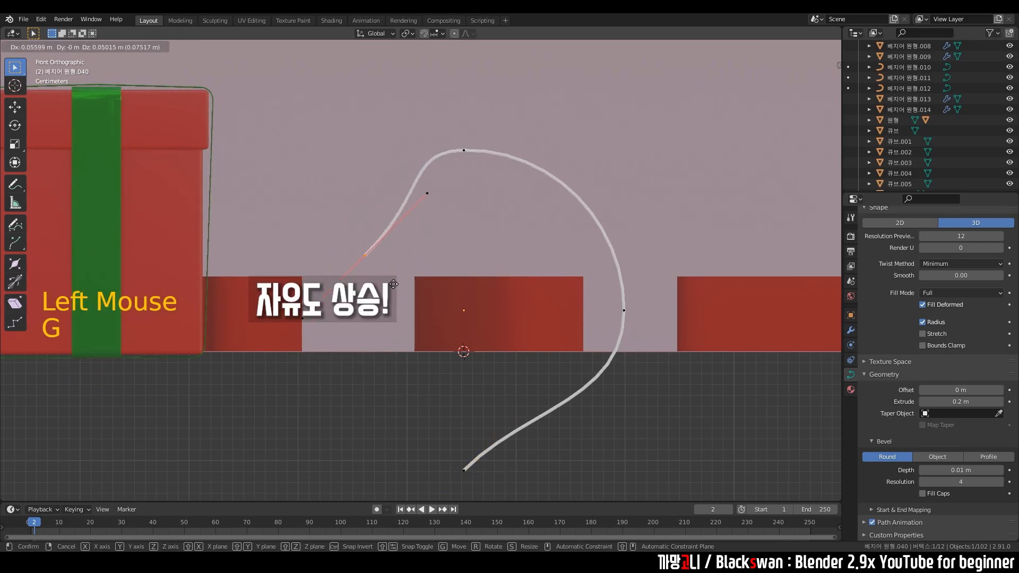
{"action": "left_click", "coordinate": [351, 296]}
{"action": "left_click", "coordinate": [464, 470]}
{"action": "key", "text": "g"}
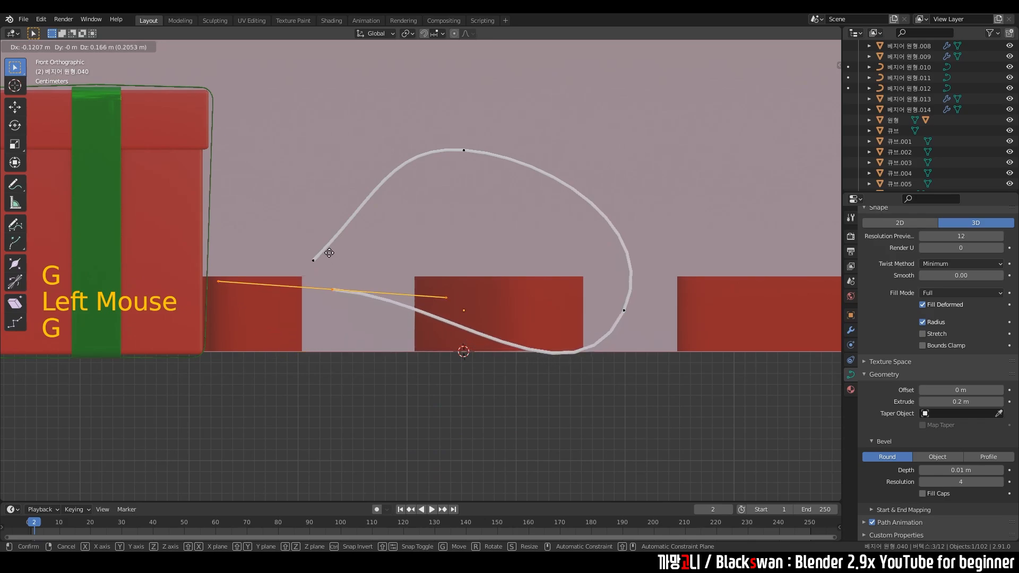
{"action": "left_click", "coordinate": [327, 250]}
Move the curve's top and right control points inward to form a compact teardrop loop.
{"action": "middle_click_drag", "start_coordinate": [327, 249], "coordinate": [352, 332], "text": "shift"}
{"action": "left_click_drag", "start_coordinate": [470, 223], "coordinate": [535, 269]}
{"action": "key", "text": "g"}
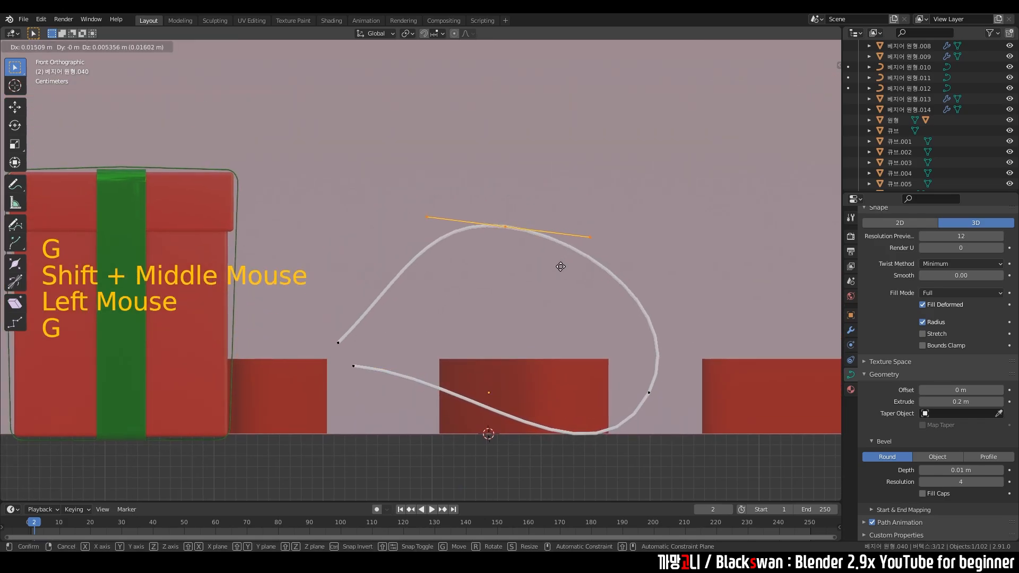
{"action": "left_click", "coordinate": [579, 290]}
{"action": "left_click_drag", "start_coordinate": [617, 344], "coordinate": [692, 410]}
{"action": "key", "text": "g"}
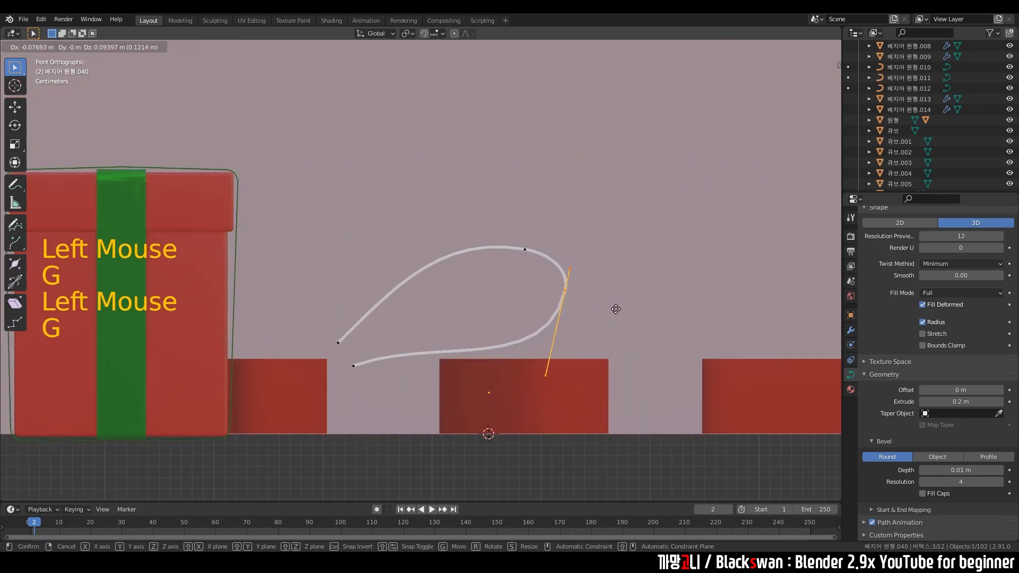
{"action": "left_click", "coordinate": [626, 326]}
Shorten the lower handle of the loop's right control point to flatten the underside.
{"action": "middle_click_drag", "start_coordinate": [484, 344], "coordinate": [510, 344], "text": "shift"}
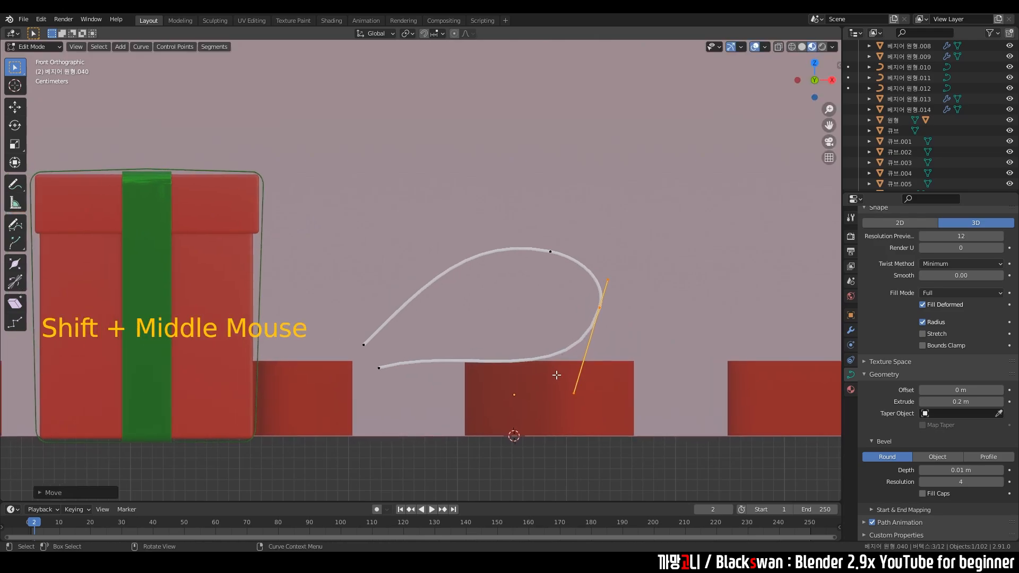
{"action": "left_click", "coordinate": [574, 393]}
{"action": "key", "text": "g"}
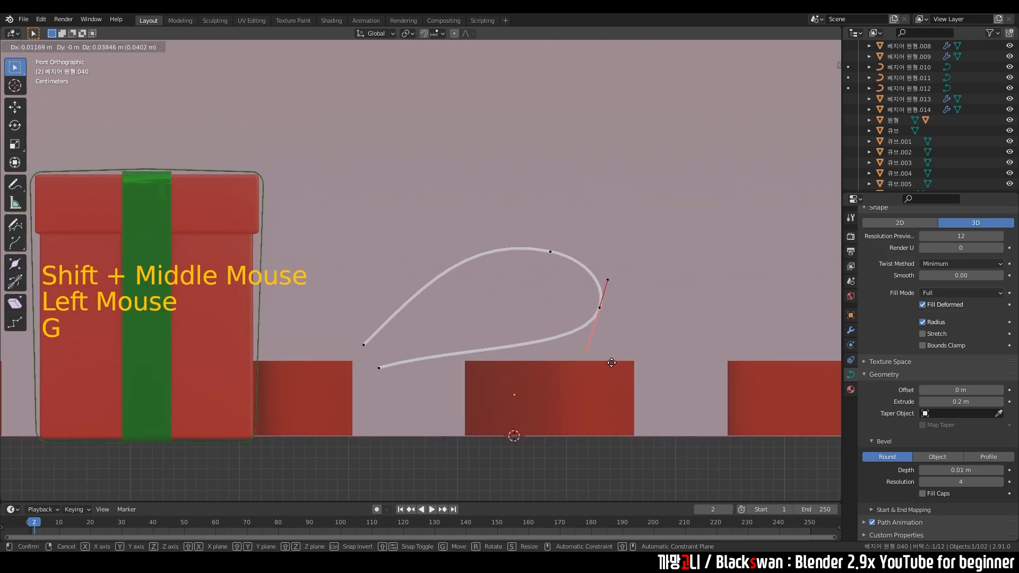
{"action": "left_click", "coordinate": [615, 351]}
Subdivide the lower segment between the right control point and the lower end point.
{"action": "left_click", "coordinate": [421, 371], "text": "shift"}
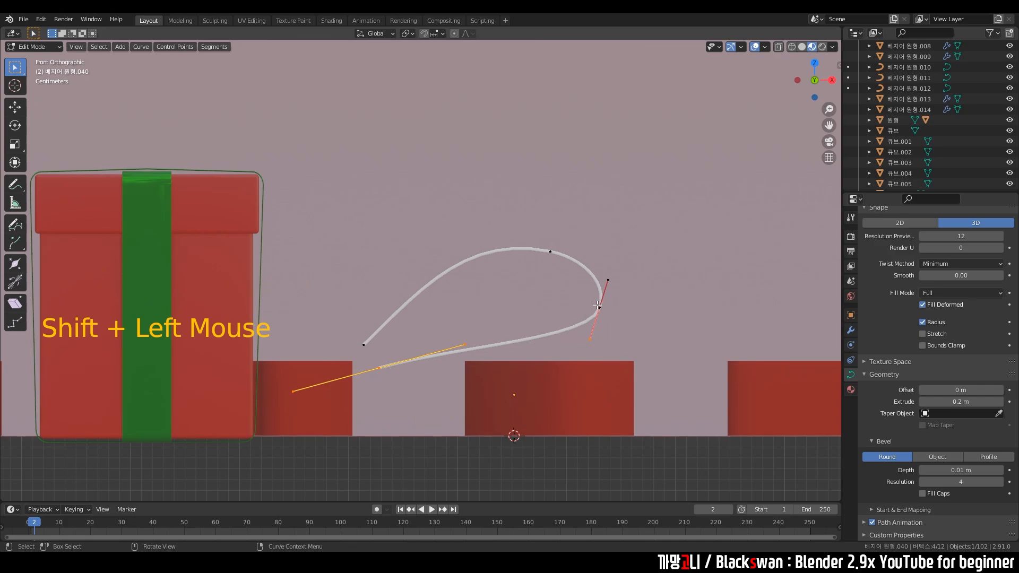
{"action": "left_click", "coordinate": [617, 316]}
{"action": "left_click", "coordinate": [423, 374], "text": "shift"}
{"action": "right_click", "coordinate": [489, 348]}
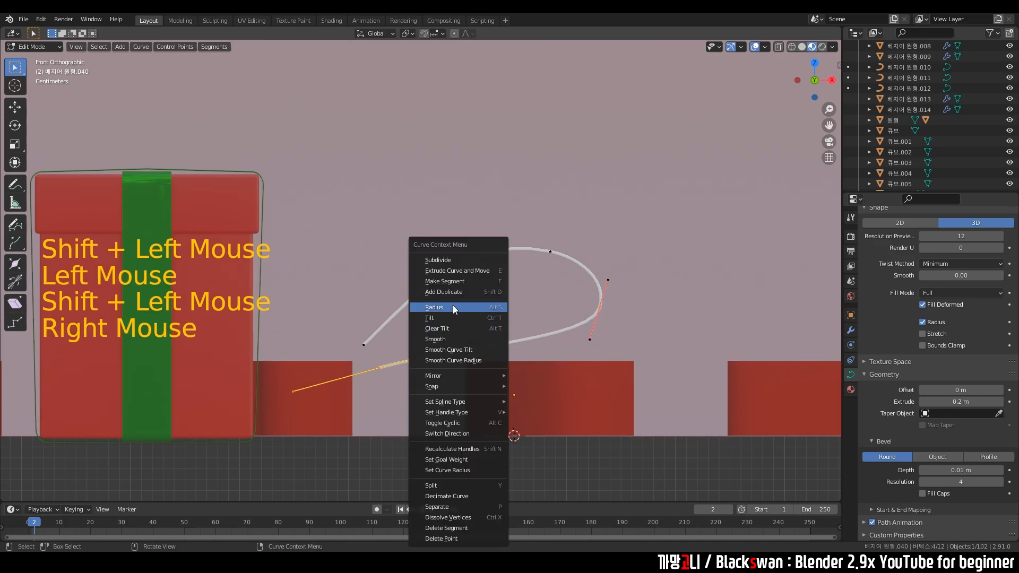
{"action": "left_click", "coordinate": [438, 260]}
Shape the new underside point into a flat lower run and pull the right control point inward.
{"action": "left_click", "coordinate": [557, 344]}
{"action": "key", "text": "g"}
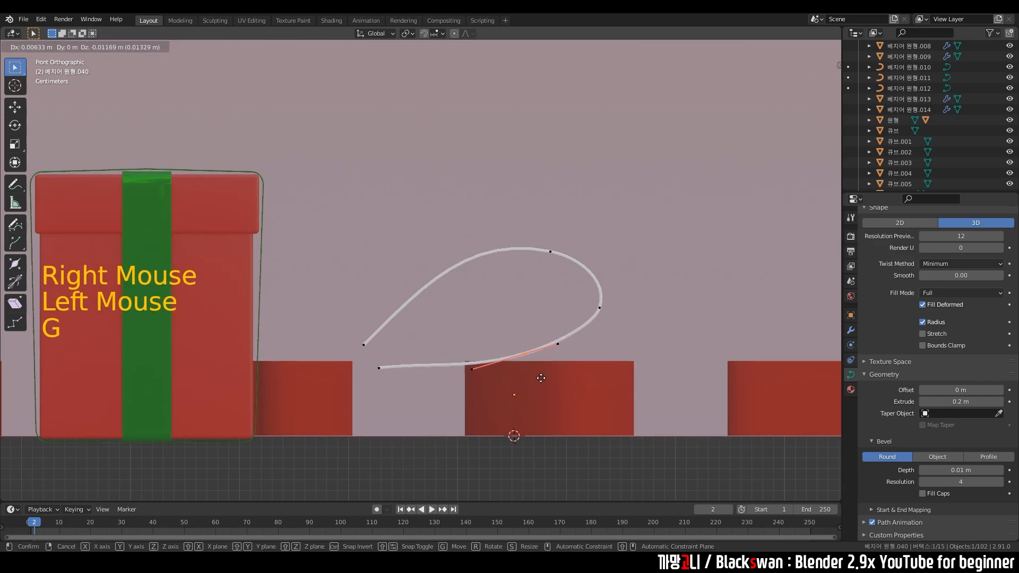
{"action": "left_click", "coordinate": [542, 382]}
{"action": "key", "text": "r"}
{"action": "left_click", "coordinate": [596, 407]}
{"action": "key", "text": "g"}
{"action": "left_click", "coordinate": [573, 412]}
{"action": "left_click", "coordinate": [609, 314]}
{"action": "key", "text": "g"}
{"action": "left_click", "coordinate": [589, 328]}
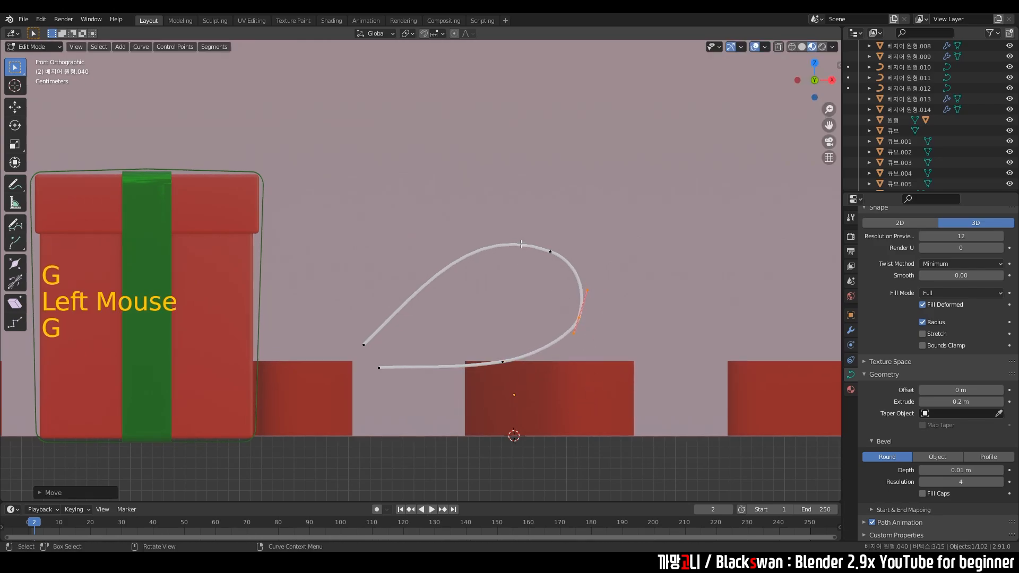
Subdivide the upper segment between the top and upper end points and lower the new point into a neck.
{"action": "left_click", "coordinate": [537, 248]}
{"action": "left_click", "coordinate": [370, 341], "text": "shift"}
{"action": "right_click", "coordinate": [453, 261]}
{"action": "left_click", "coordinate": [409, 264]}
{"action": "left_click", "coordinate": [452, 267]}
{"action": "key", "text": "g"}
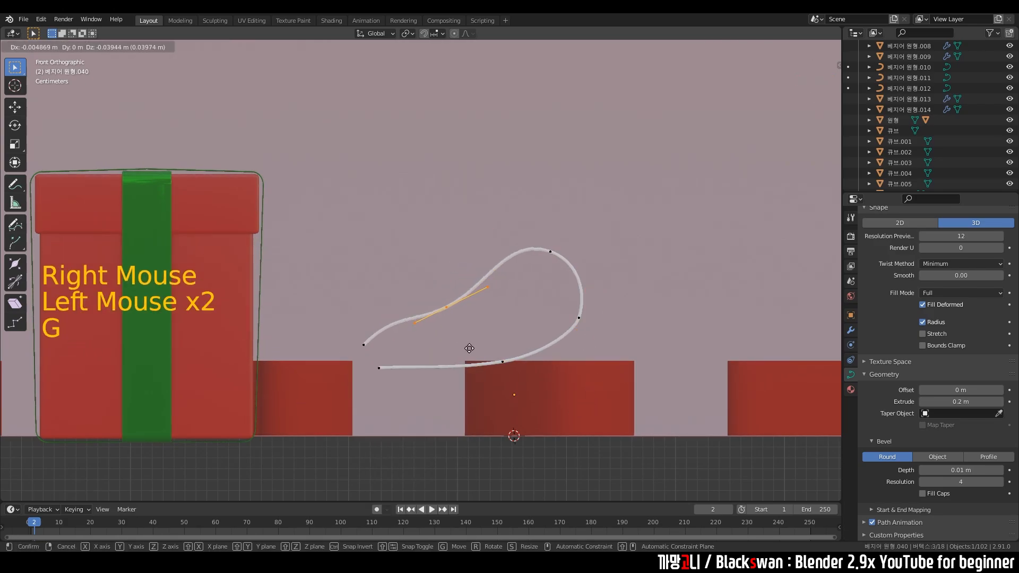
{"action": "left_click", "coordinate": [469, 348]}
Place the upper end point just above the lower end, level its direction, and adjust the neck point.
{"action": "scroll", "coordinate": [470, 348], "scroll_direction": "up", "scroll_amount": 1}
{"action": "left_click", "coordinate": [353, 360]}
{"action": "key", "text": "g"}
{"action": "left_click", "coordinate": [354, 359]}
{"action": "key", "text": "r"}
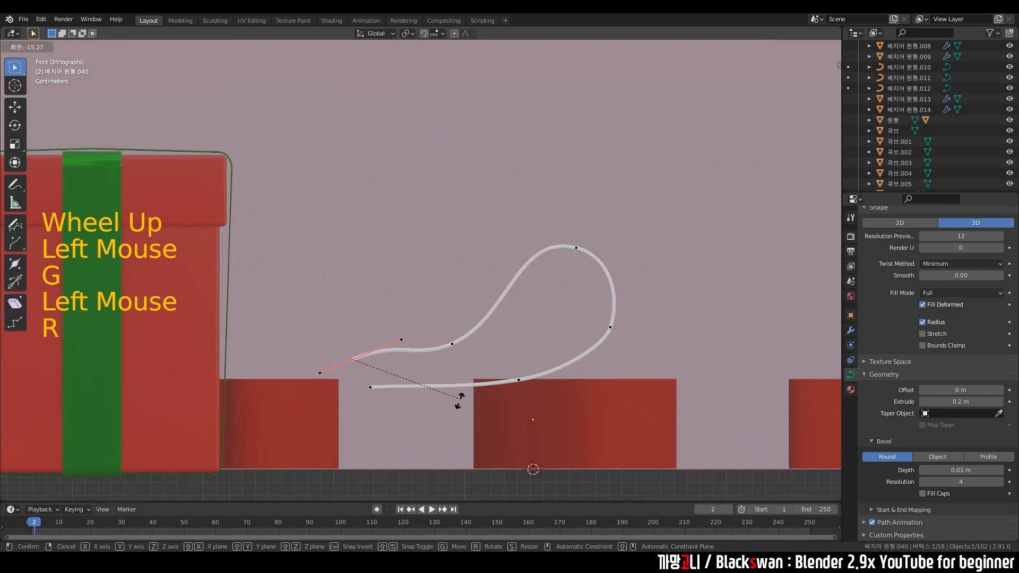
{"action": "left_click", "coordinate": [442, 423]}
{"action": "key", "text": "g"}
{"action": "left_click", "coordinate": [458, 442]}
{"action": "left_click_drag", "start_coordinate": [440, 336], "coordinate": [472, 370]}
{"action": "key", "text": "g"}
{"action": "left_click", "coordinate": [487, 381]}
Lower the loop's top and right control points and adjust the top point's handles for a smoother curve.
{"action": "left_click_drag", "start_coordinate": [561, 232], "coordinate": [587, 277]}
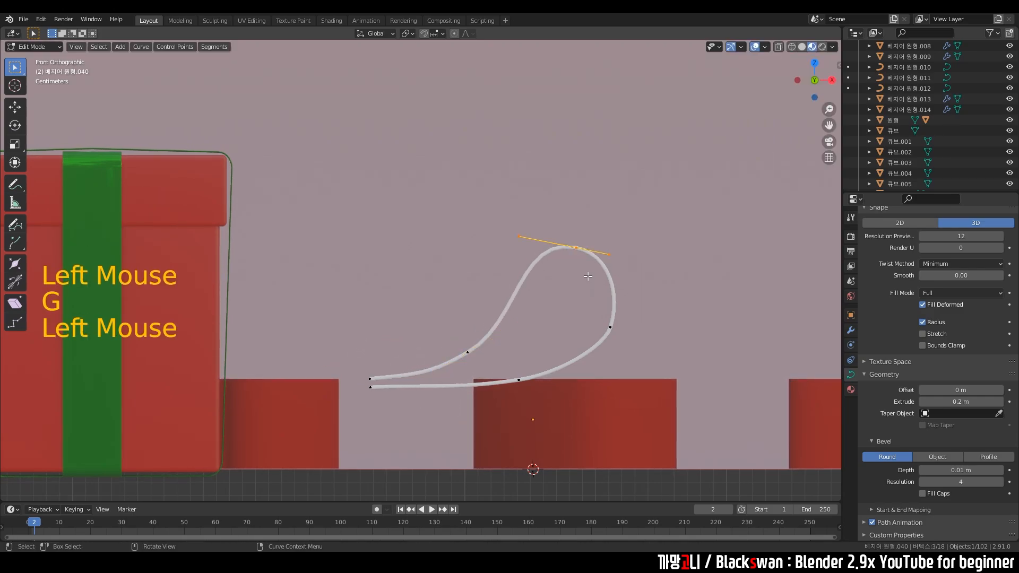
{"action": "key", "text": "g"}
{"action": "left_click", "coordinate": [603, 324]}
{"action": "key", "text": "g"}
{"action": "left_click", "coordinate": [611, 308]}
{"action": "key", "text": "s"}
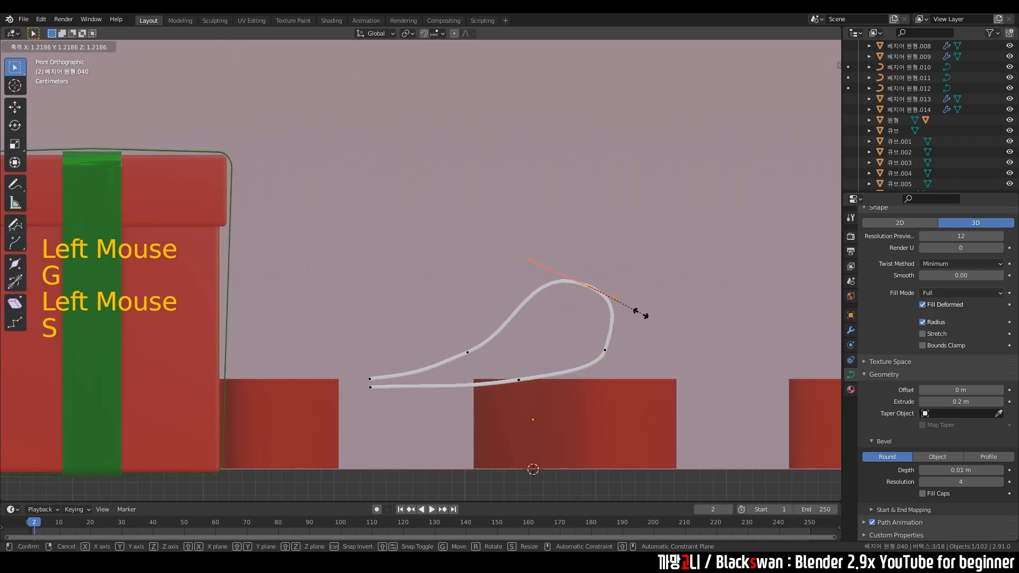
{"action": "key", "text": "g"}
{"action": "left_click", "coordinate": [633, 310]}
{"action": "key", "text": "g"}
{"action": "left_click", "coordinate": [596, 293]}
{"action": "key", "text": "g"}
{"action": "left_click", "coordinate": [595, 300]}
Reposition and rotate the loop's right control point to round off the bend into the underside.
{"action": "left_click_drag", "start_coordinate": [589, 333], "coordinate": [625, 365]}
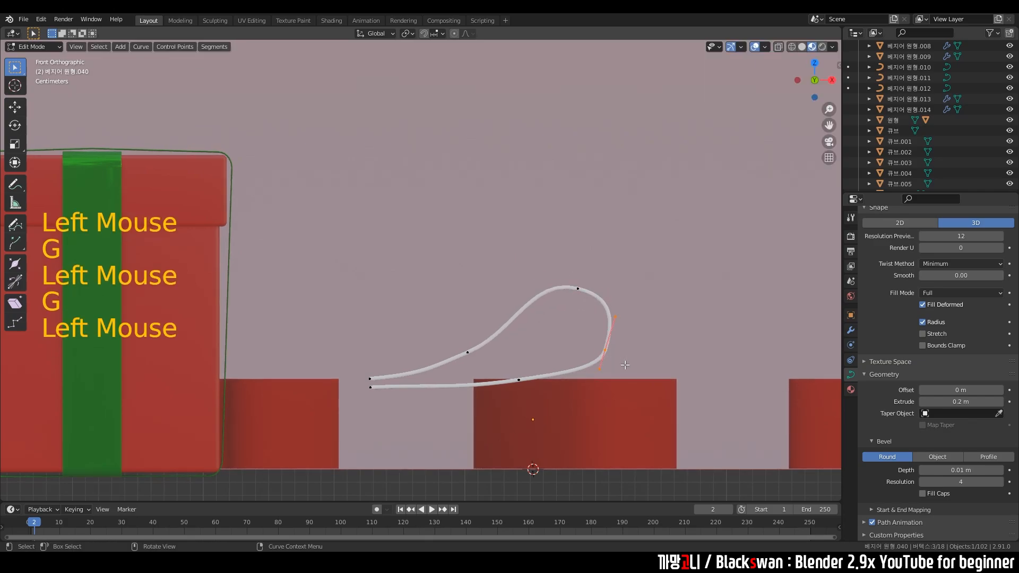
{"action": "key", "text": "g"}
{"action": "left_click", "coordinate": [612, 352]}
{"action": "left_click_drag", "start_coordinate": [578, 320], "coordinate": [620, 345]}
{"action": "key", "text": "g"}
{"action": "left_click", "coordinate": [632, 346]}
{"action": "key", "text": "r"}
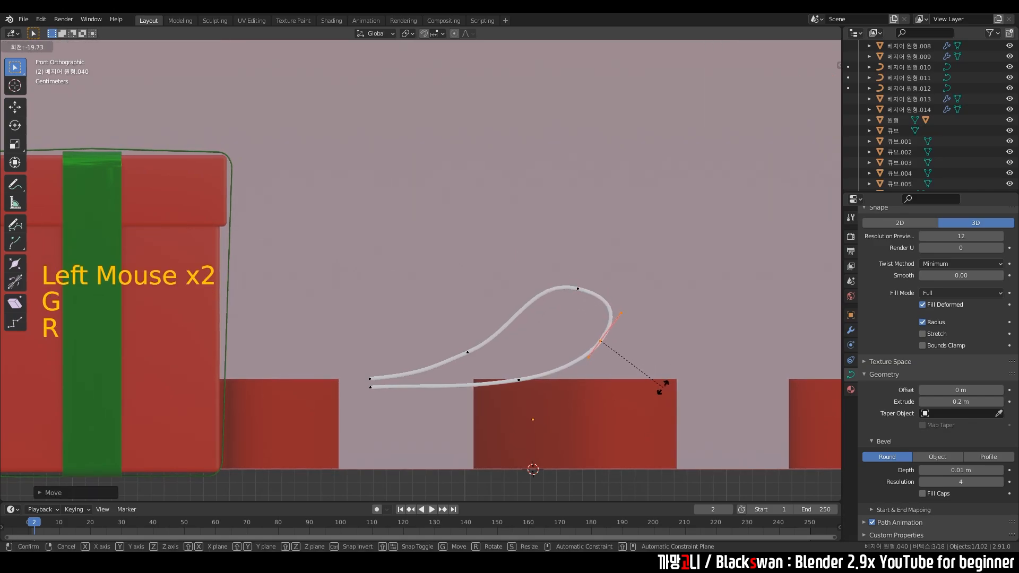
{"action": "key", "text": "g"}
{"action": "left_click", "coordinate": [602, 346]}
{"action": "key", "text": "g"}
{"action": "left_click", "coordinate": [597, 350]}
{"action": "key", "text": "g"}
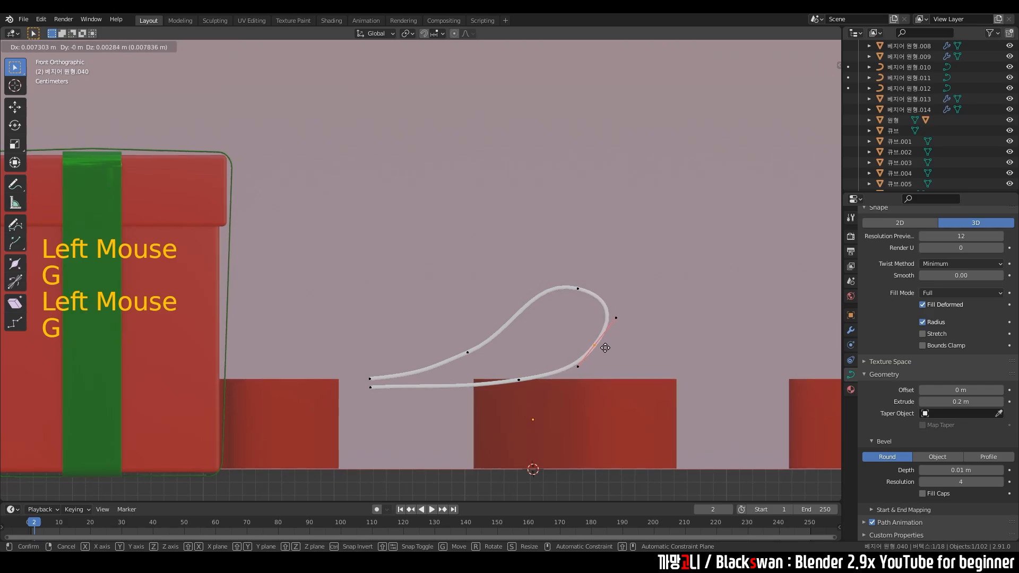
{"action": "left_click", "coordinate": [605, 348]}
Leave Edit Mode and examine the finished ribbon loop in an angled perspective view.
{"action": "key", "text": "Tab"}
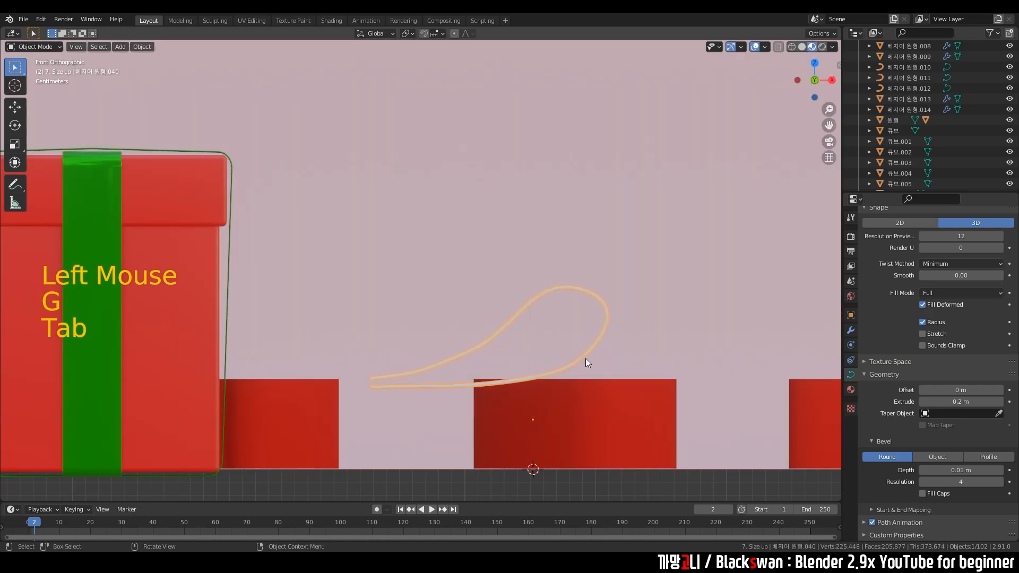
{"action": "scroll", "coordinate": [587, 357], "scroll_direction": "down", "scroll_amount": 2}
{"action": "middle_click_drag", "start_coordinate": [588, 357], "coordinate": [589, 414]}
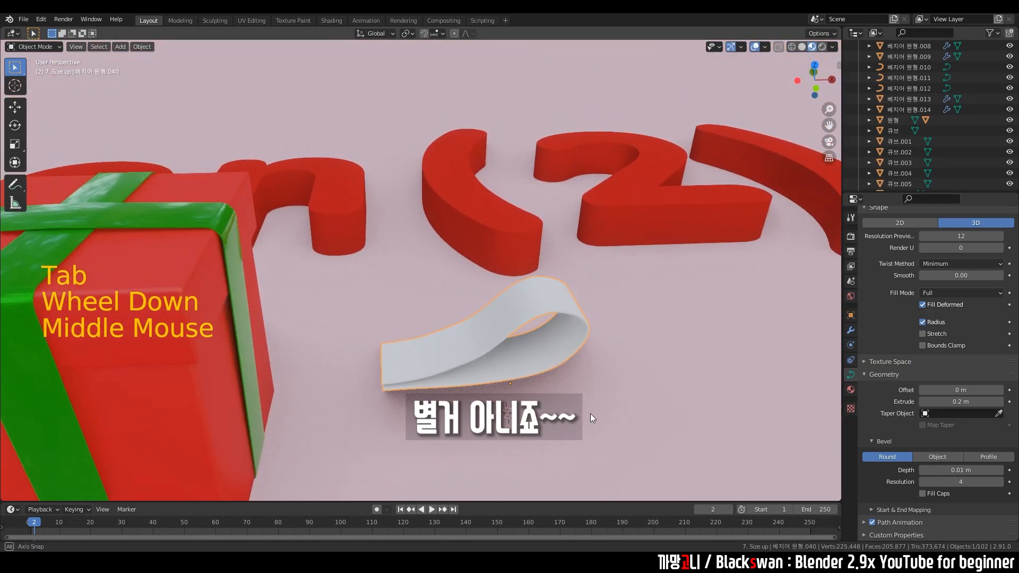
Enter Edit Mode on the ribbon loop and widen the ribbon at the two control points around its rounded bend.
{"action": "left_click", "coordinate": [575, 320]}
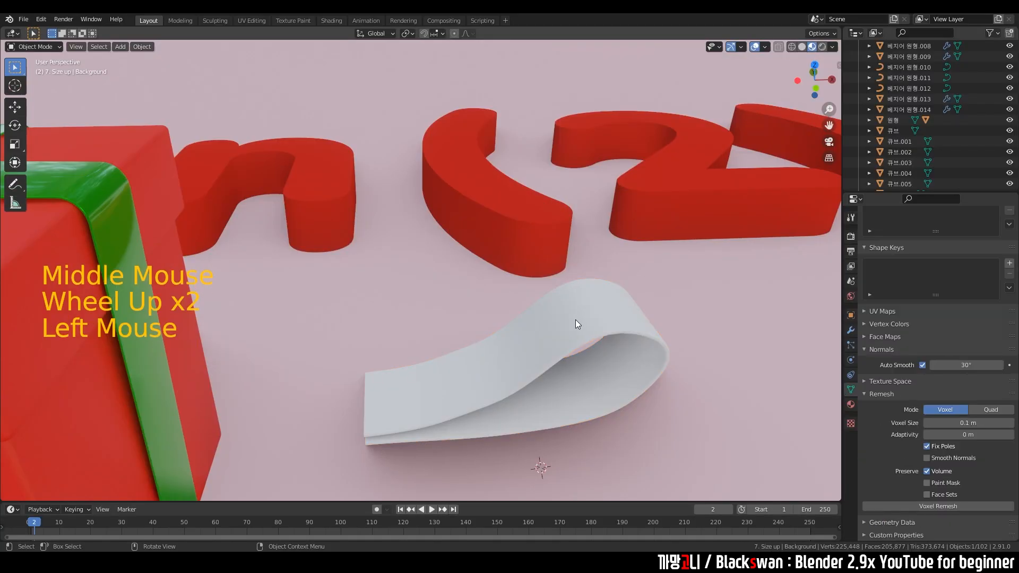
{"action": "left_click", "coordinate": [597, 323]}
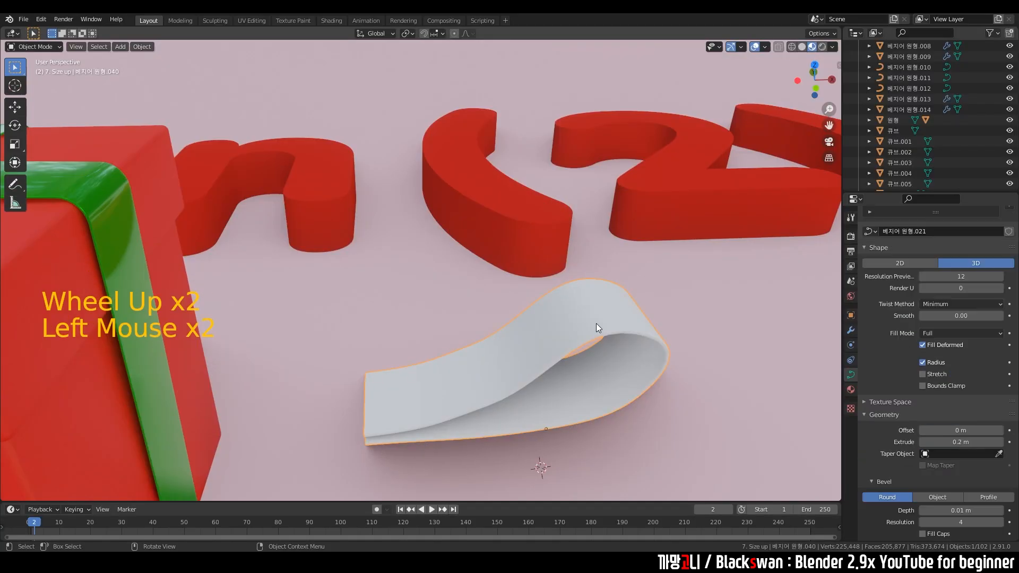
{"action": "key", "text": "Tab"}
{"action": "middle_click_drag", "start_coordinate": [610, 345], "coordinate": [523, 348], "text": "shift"}
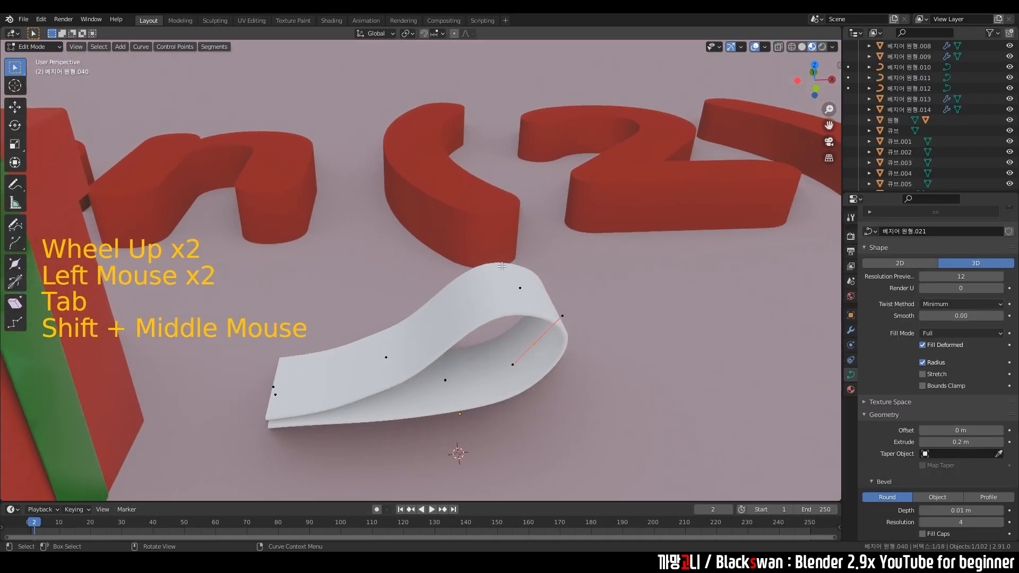
{"action": "left_click_drag", "start_coordinate": [502, 266], "coordinate": [567, 379]}
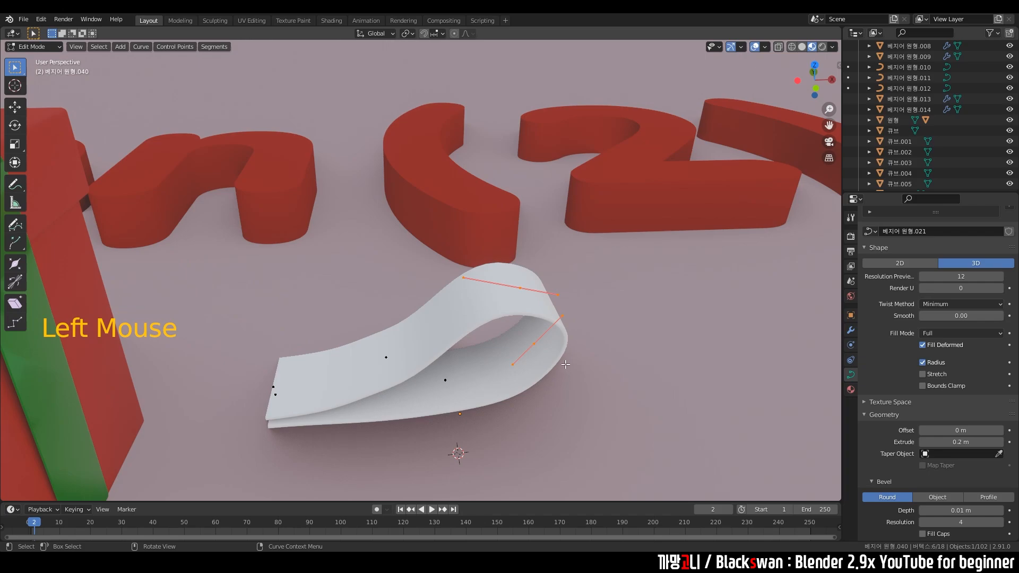
{"action": "key", "text": "alt+s"}
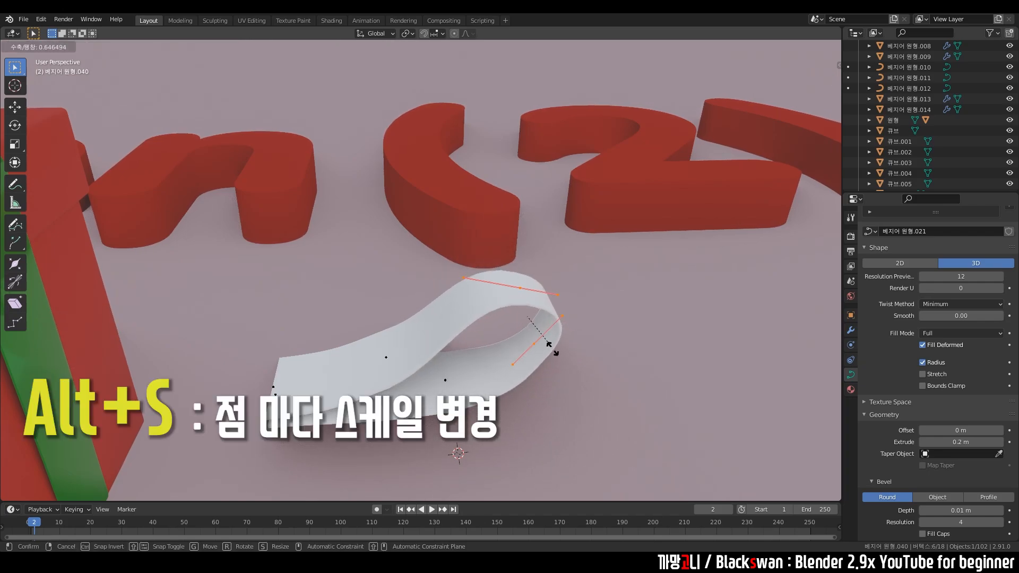
{"action": "left_click", "coordinate": [568, 377]}
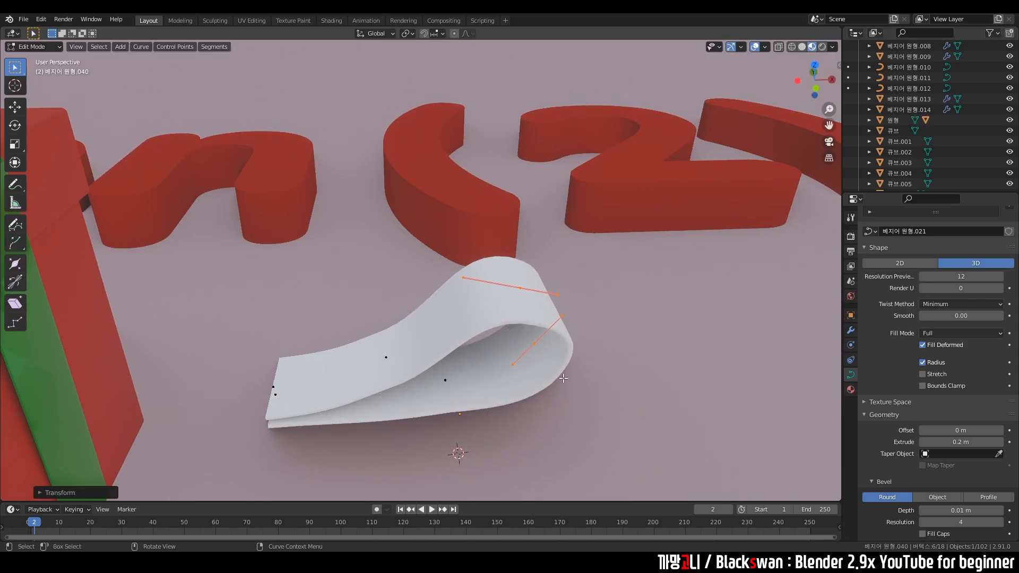
Narrow the ribbon at the loop's two overlapping end points using the per-point radius scale.
{"action": "middle_click_drag", "start_coordinate": [569, 377], "coordinate": [423, 355]}
{"action": "left_click", "coordinate": [318, 392]}
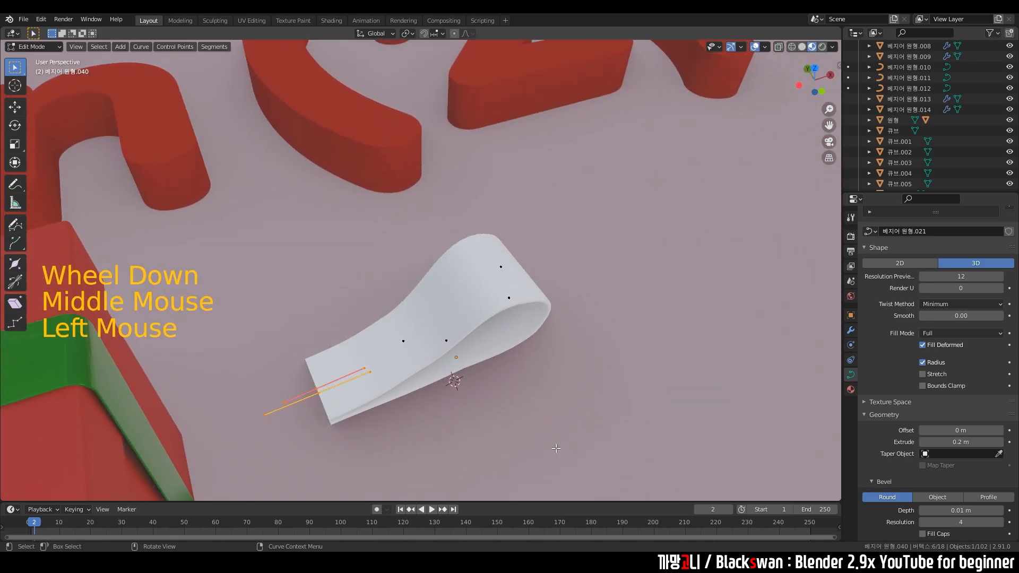
{"action": "key", "text": "alt+s"}
{"action": "left_click", "coordinate": [499, 424]}
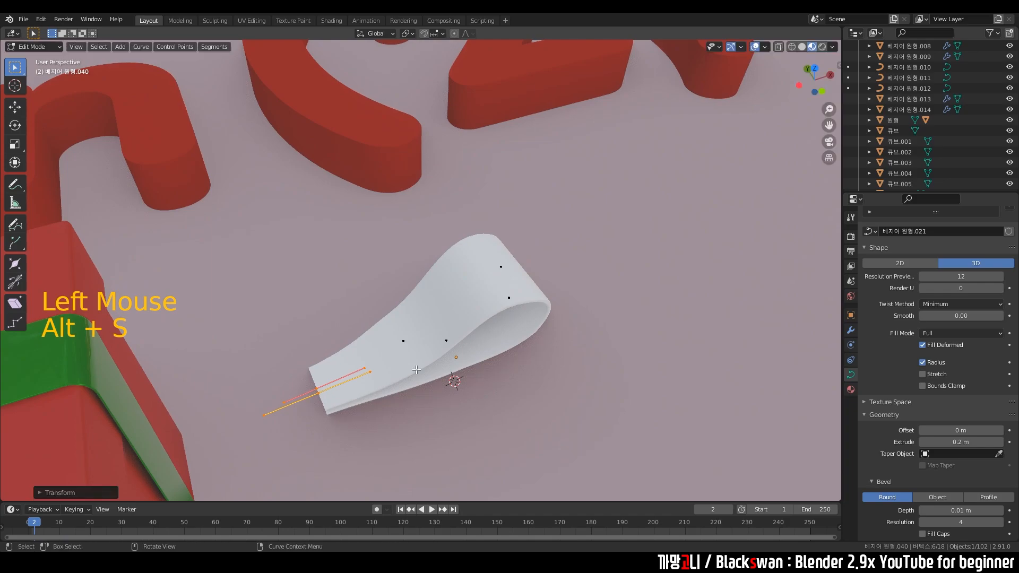
Adjust the ribbon's radius at the two middle control points and return to Object Mode.
{"action": "left_click_drag", "start_coordinate": [387, 317], "coordinate": [478, 399]}
{"action": "key", "text": "alt+s"}
{"action": "middle_click_drag", "start_coordinate": [546, 405], "coordinate": [471, 389]}
{"action": "key", "text": "Tab"}
{"action": "scroll", "coordinate": [472, 389], "scroll_direction": "down", "scroll_amount": 3}
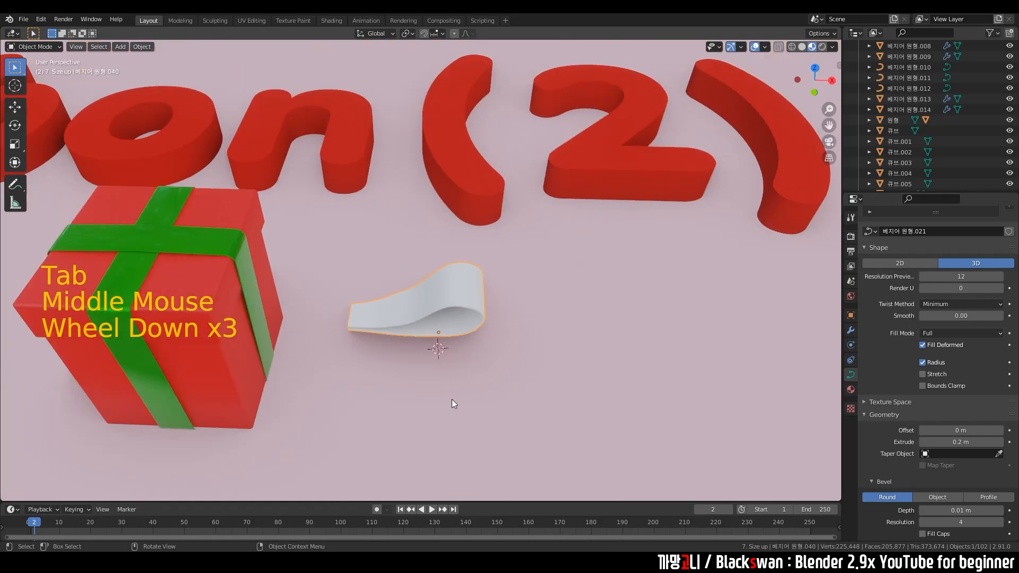
Move the ribbon loop along the X axis, away from the gift box.
{"action": "left_click", "coordinate": [452, 400]}
{"action": "left_click", "coordinate": [448, 303]}
{"action": "key", "text": "g"}
{"action": "key", "text": "x"}
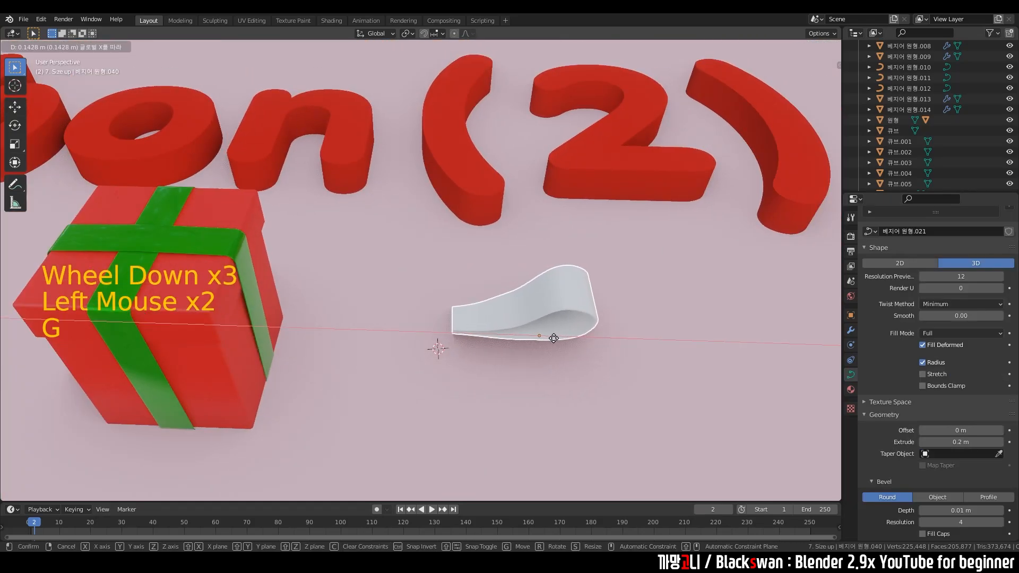
{"action": "left_click", "coordinate": [559, 345]}
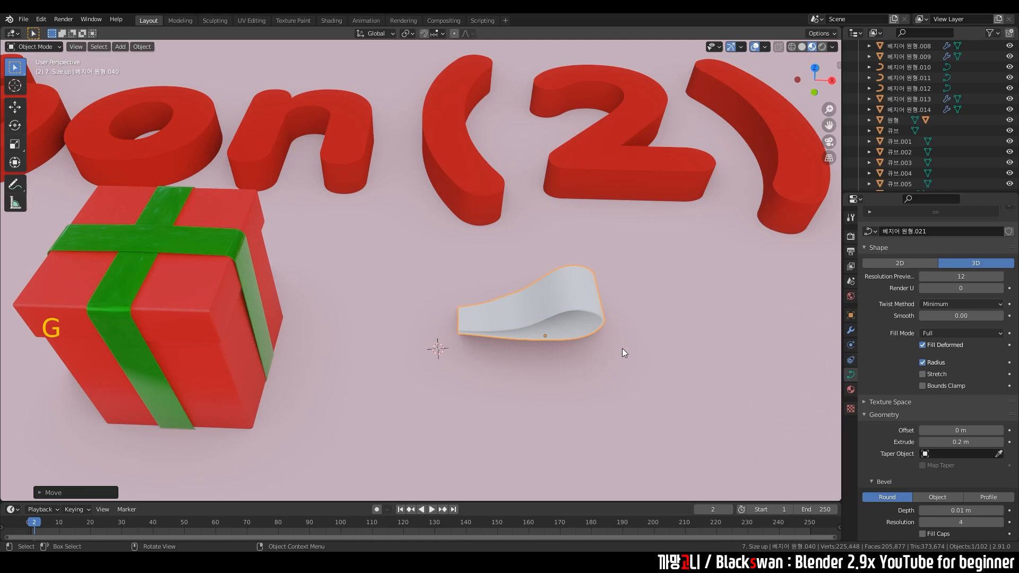
Duplicate the ribbon loop toward the gift box and rotate the copy half a turn about the Z axis.
{"action": "key", "text": "shift+d"}
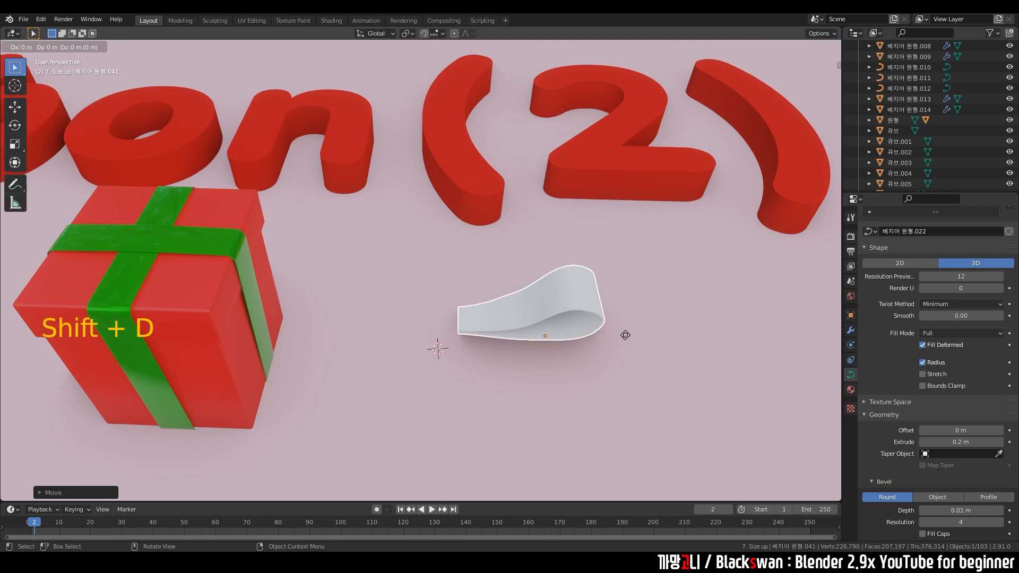
{"action": "left_click", "coordinate": [531, 330]}
{"action": "key", "text": "r"}
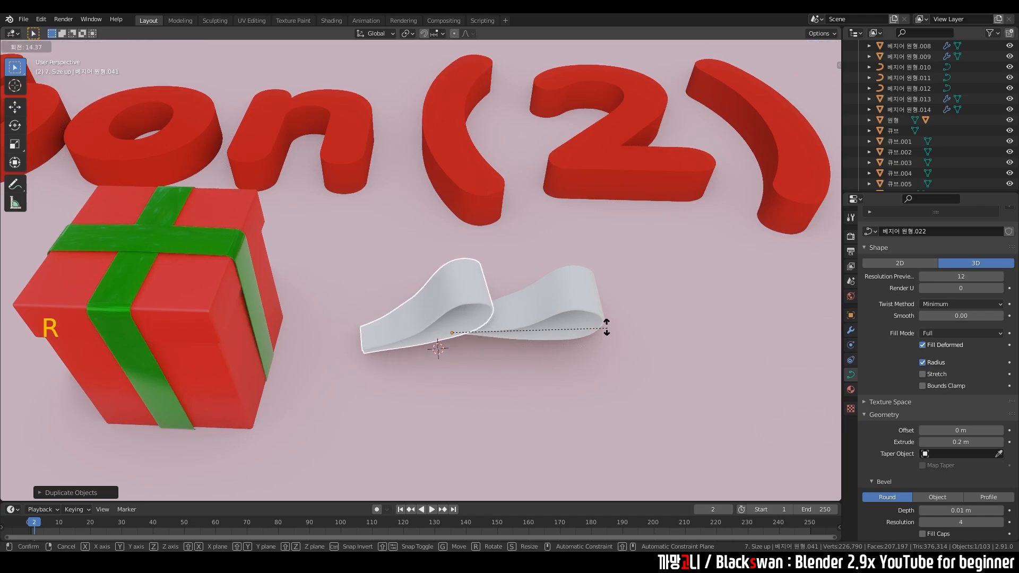
{"action": "key", "text": "z"}
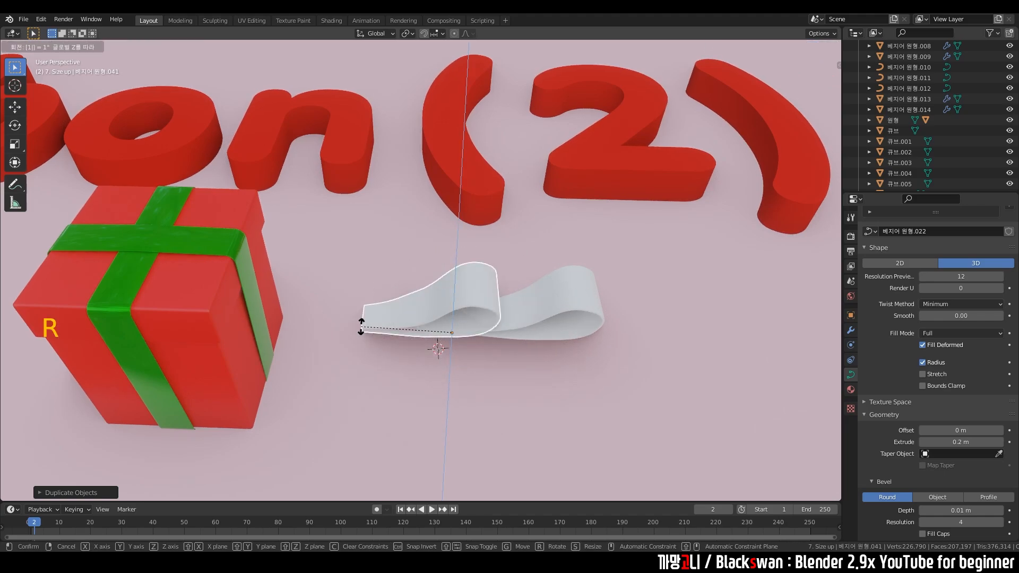
{"action": "left_click", "coordinate": [388, 327]}
In top view, move the duplicated loop so its narrow end meets the original's, then deselect it.
{"action": "middle_click_drag", "start_coordinate": [621, 350], "coordinate": [584, 363]}
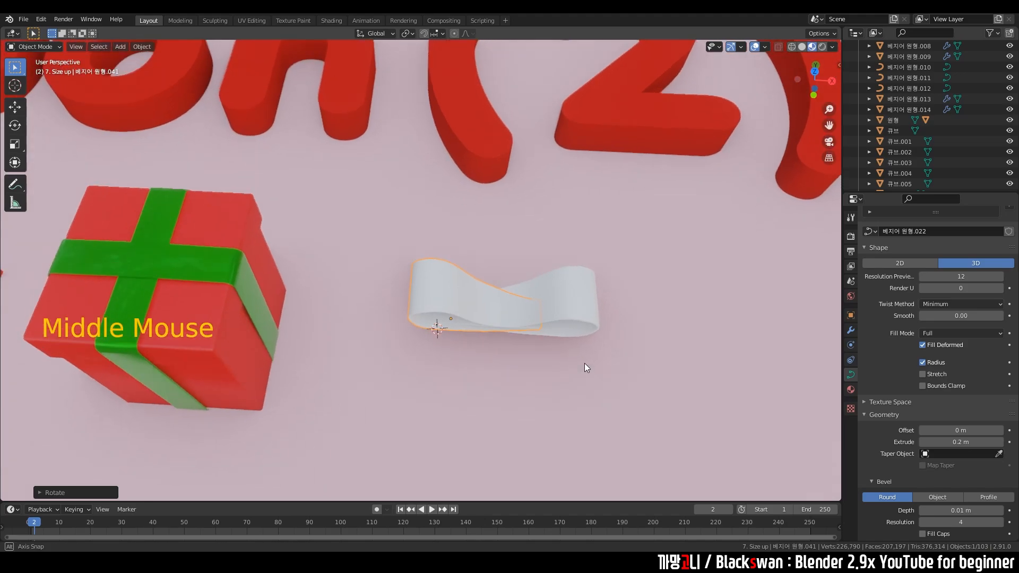
{"action": "key", "text": "grave"}
{"action": "key", "text": "g"}
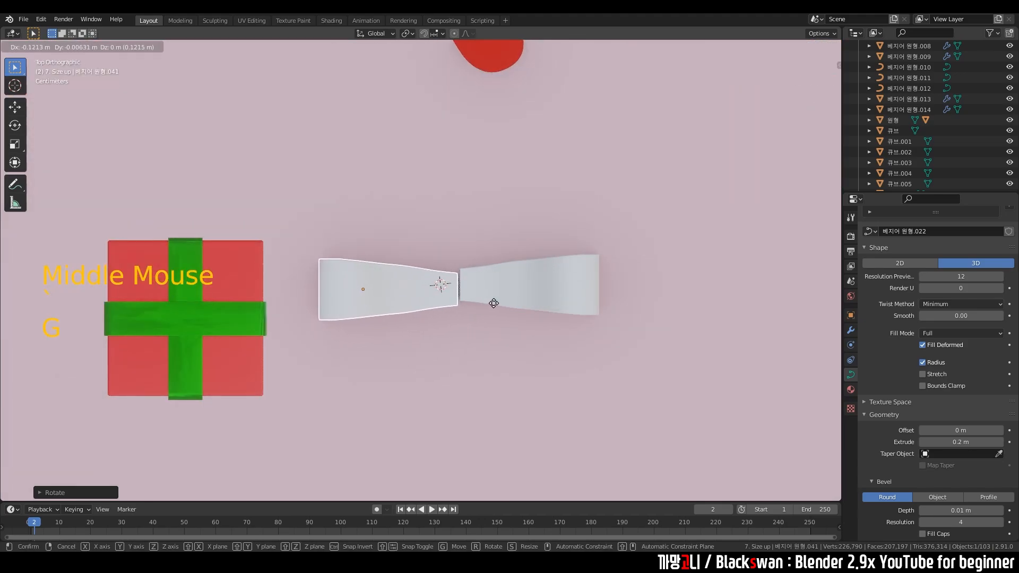
{"action": "left_click", "coordinate": [493, 300]}
{"action": "left_click", "coordinate": [504, 371]}
{"action": "middle_click_drag", "start_coordinate": [505, 371], "coordinate": [512, 294]}
Add a Bezier circle, move it near the bow's centre and scale it down.
{"action": "key", "text": "shift+a"}
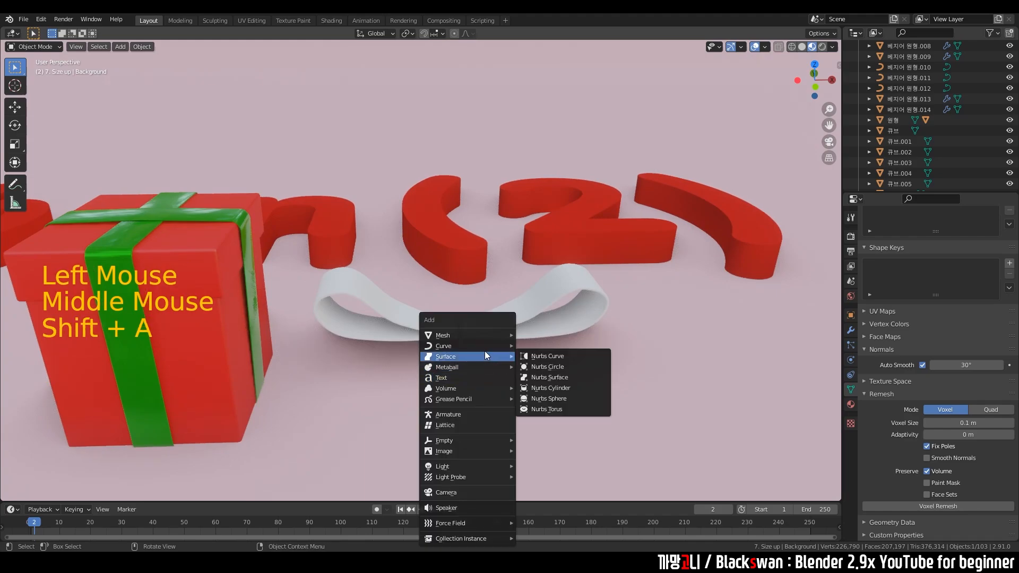
{"action": "mouse_move", "coordinate": [484, 346]}
{"action": "left_click", "coordinate": [539, 357]}
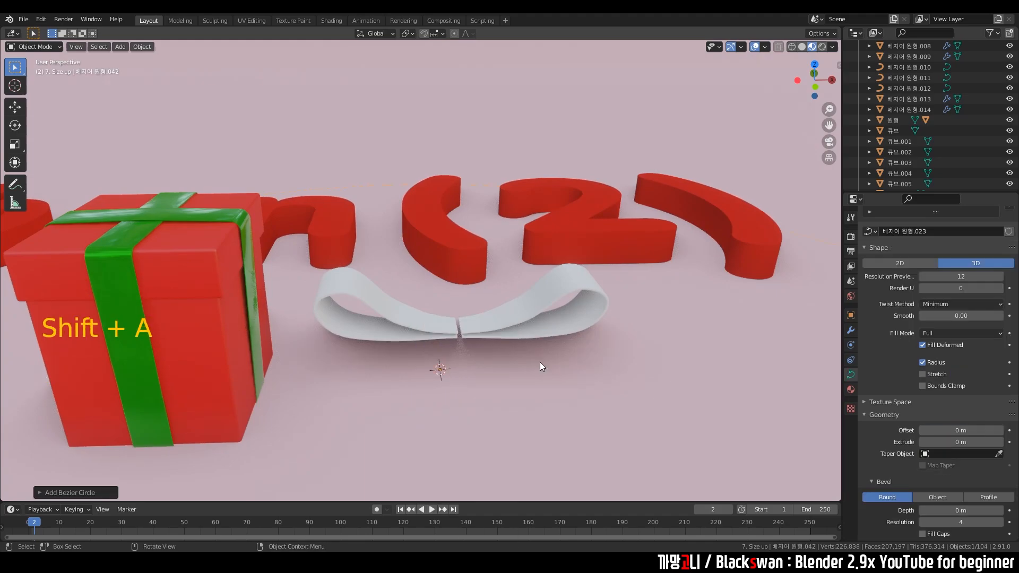
{"action": "key", "text": "g"}
{"action": "left_click", "coordinate": [555, 335]}
{"action": "key", "text": "s"}
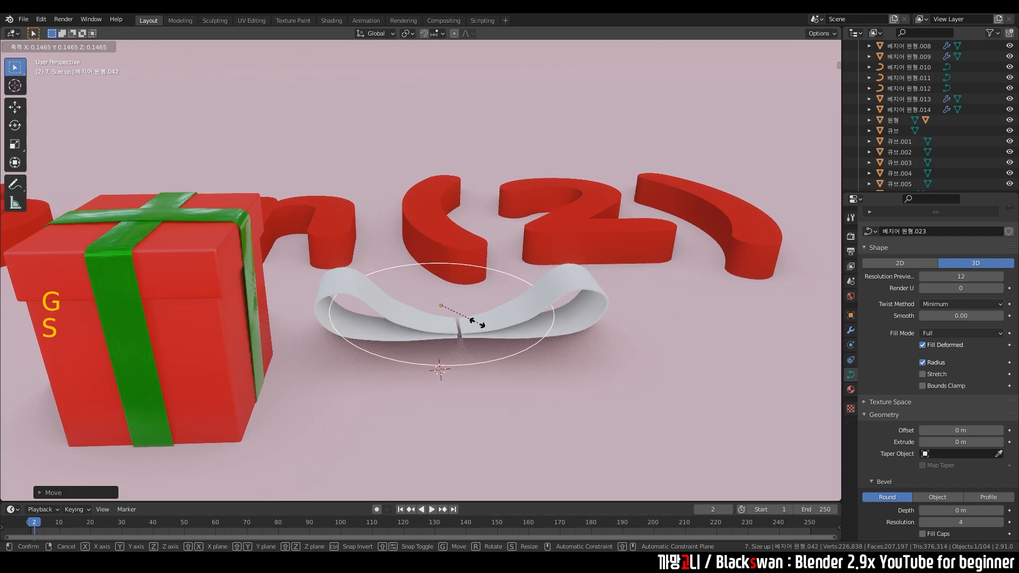
{"action": "left_click", "coordinate": [464, 325]}
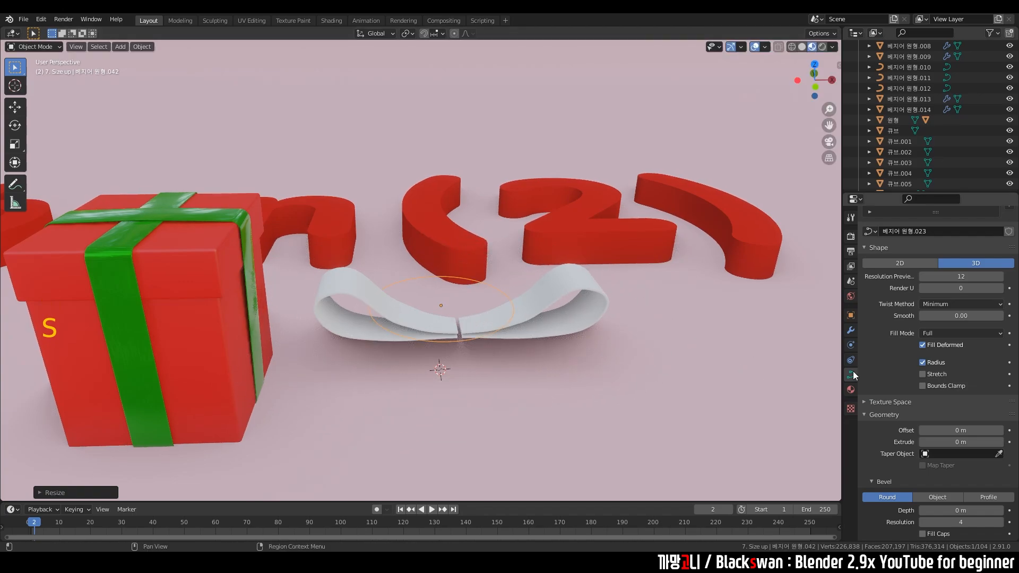
In top view, move the Bezier circle to the open floor just in front of the bow's centre.
{"action": "mouse_move", "coordinate": [616, 349]}
{"action": "middle_mouse_down"}
{"action": "mouse_move", "coordinate": [613, 424]}
{"action": "mouse_move", "coordinate": [602, 323]}
{"action": "mouse_move", "coordinate": [610, 340]}
{"action": "middle_mouse_up"}
{"action": "key", "text": "grave"}
{"action": "left_click", "coordinate": [578, 285]}
{"action": "key", "text": "g"}
{"action": "left_click", "coordinate": [597, 401]}
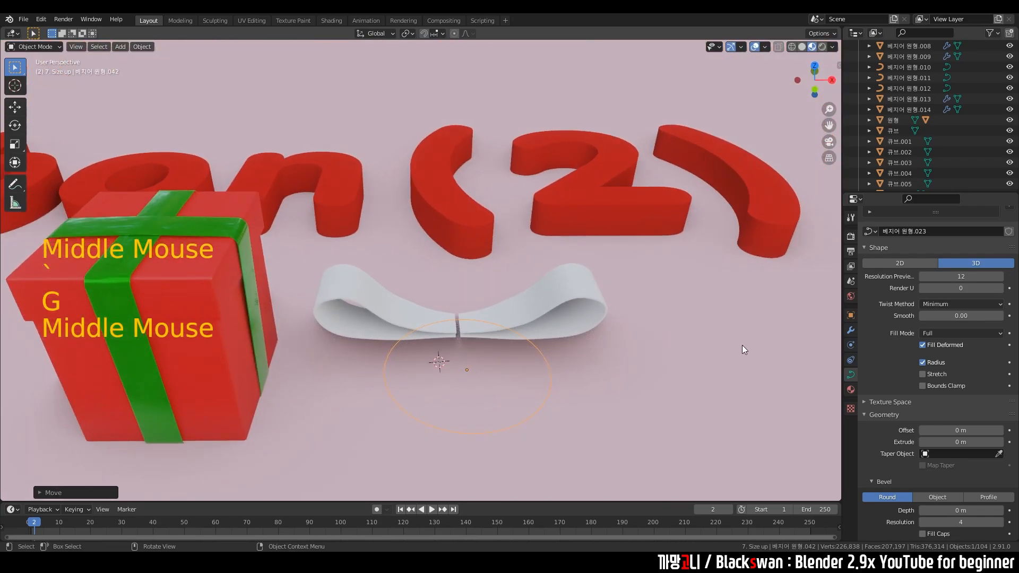
Set the circle's extrude to 0.2 m and rotate the band 90° about the Y axis.
{"action": "left_click", "coordinate": [961, 443]}
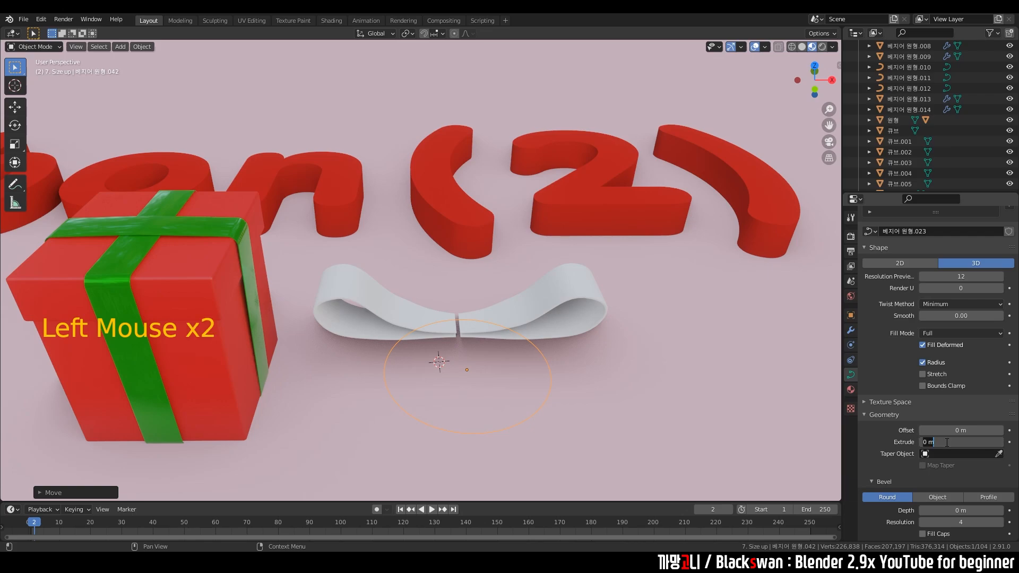
{"action": "type", "text": ".2"}
{"action": "key", "text": "Return"}
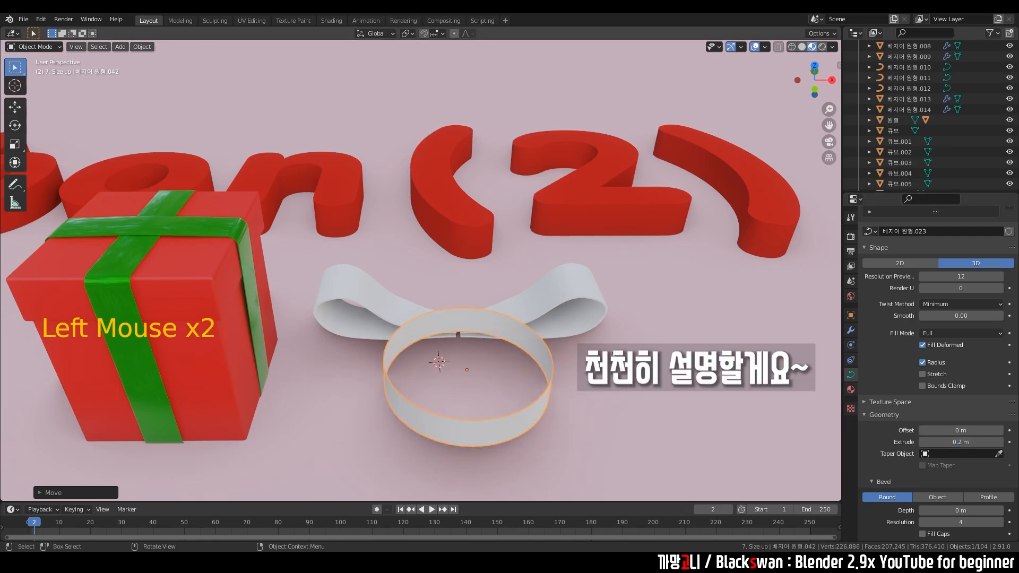
{"action": "key", "text": "r"}
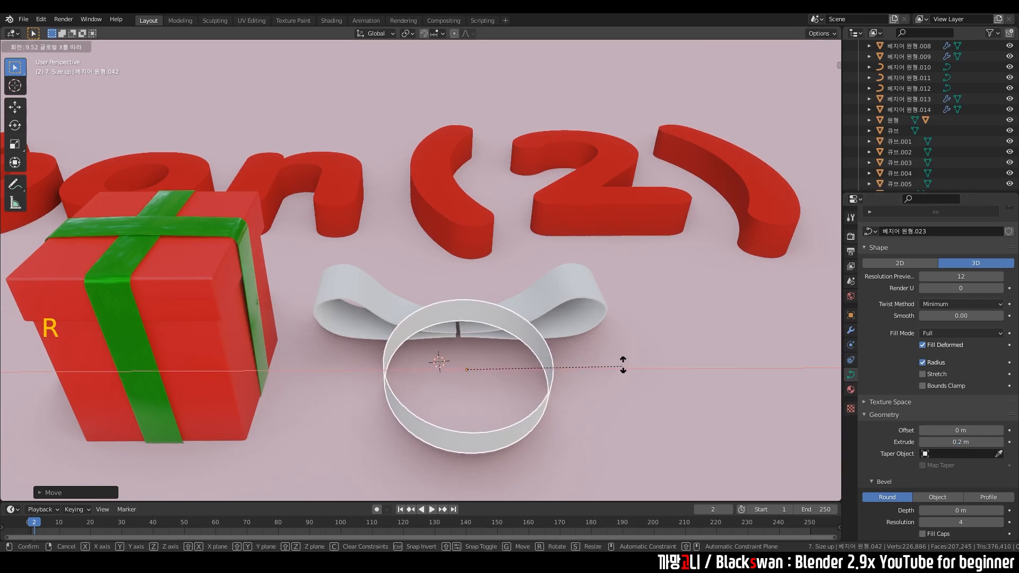
{"action": "key", "text": "y"}
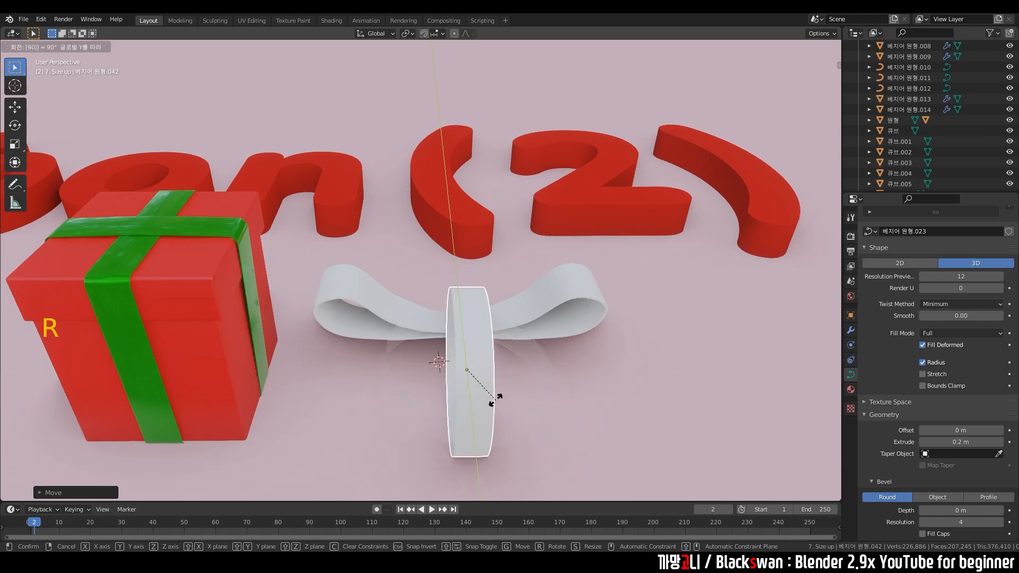
{"action": "left_click", "coordinate": [496, 400]}
In top view, centre the band over the gap between the loops and scale it down to the ribbon's end width.
{"action": "key", "text": "grave"}
{"action": "left_click", "coordinate": [499, 346]}
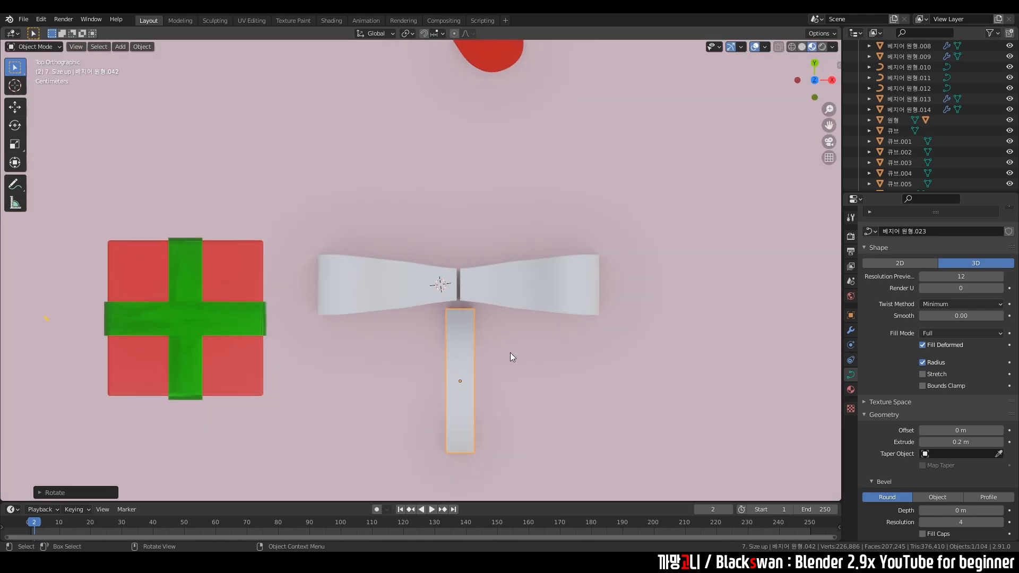
{"action": "key", "text": "g"}
{"action": "left_click", "coordinate": [543, 328]}
{"action": "key", "text": "s"}
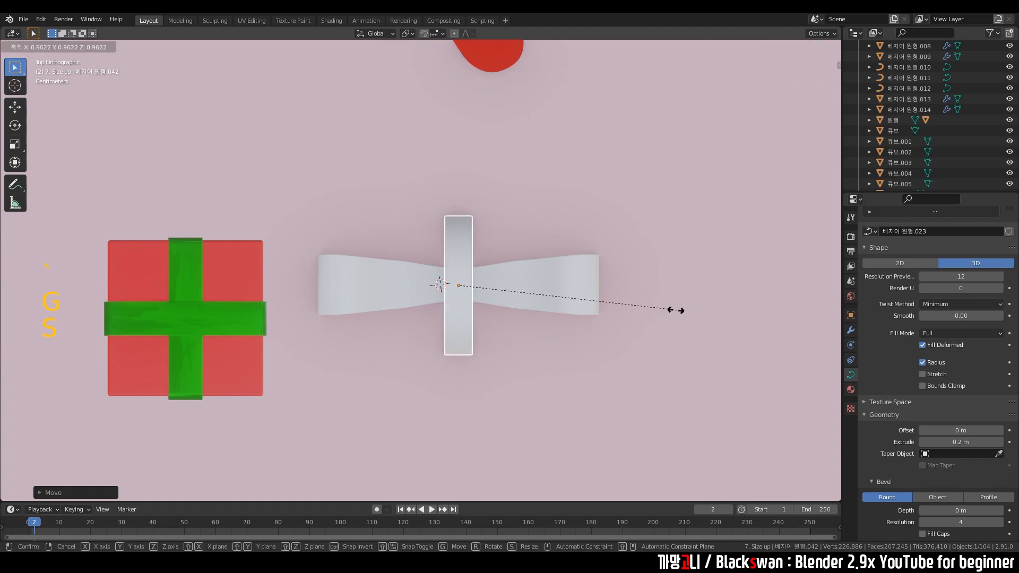
{"action": "left_click", "coordinate": [520, 306]}
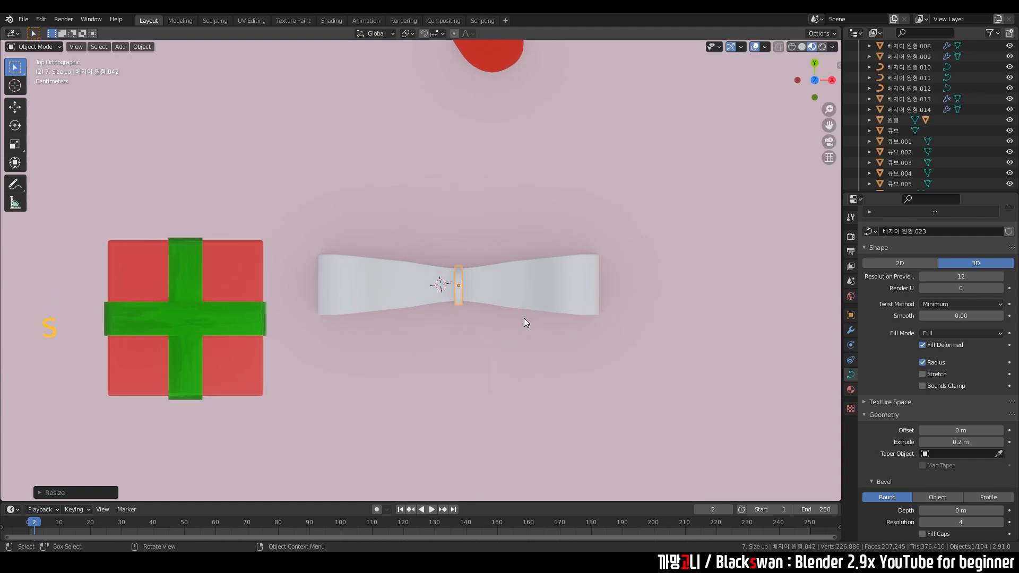
Move the band along the Z axis so it encircles the joined ends of both loops.
{"action": "scroll", "coordinate": [524, 318], "scroll_direction": "up", "scroll_amount": 6}
{"action": "middle_click_drag", "start_coordinate": [658, 339], "coordinate": [498, 307], "text": "shift"}
{"action": "key", "text": "g"}
{"action": "key", "text": "z"}
{"action": "left_click", "coordinate": [495, 365]}
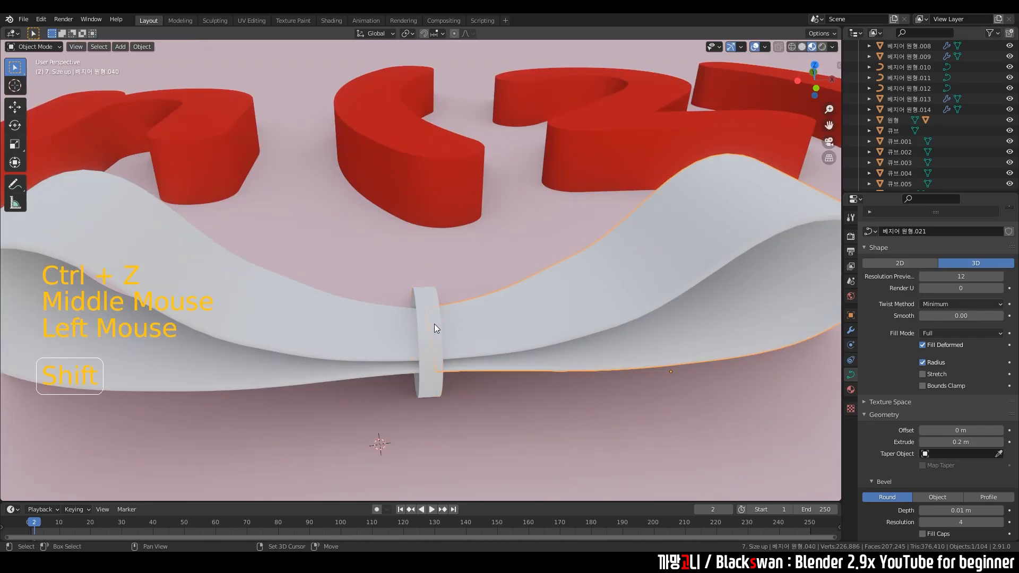
Select the band together with both ribbon loops and apply their scale.
{"action": "left_click", "coordinate": [429, 320], "text": "shift"}
{"action": "left_click", "coordinate": [380, 333], "text": "shift"}
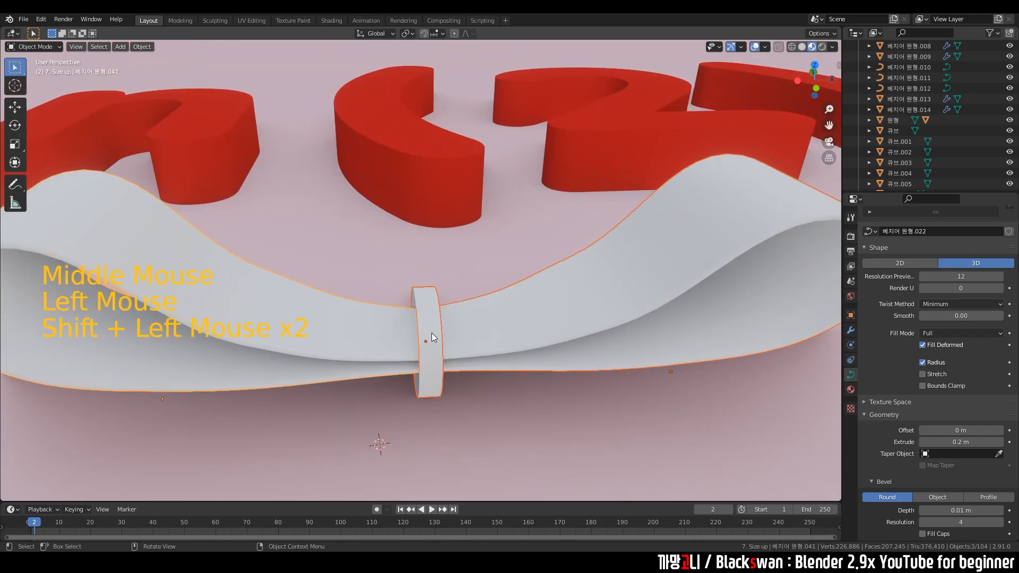
{"action": "key", "text": "ctrl+a"}
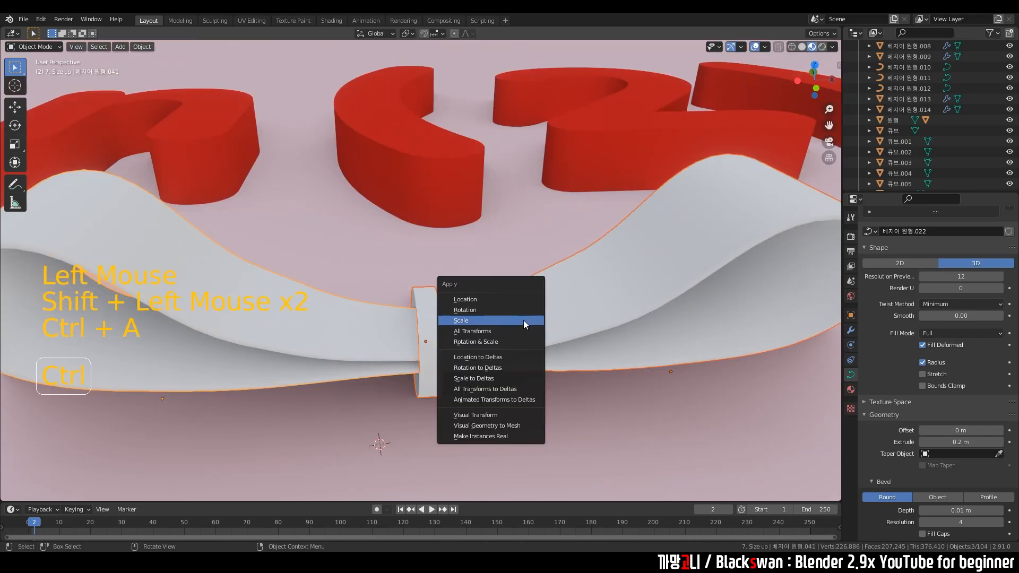
{"action": "left_click", "coordinate": [479, 324]}
Select only the centre band, set its extrude to 1.25 m and open its curve in Edit Mode.
{"action": "left_click", "coordinate": [435, 323]}
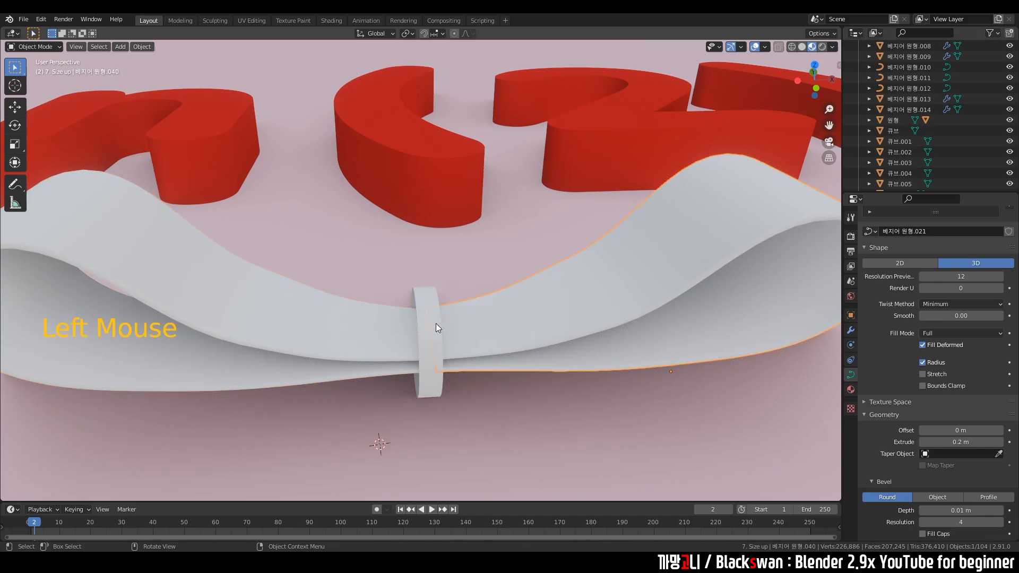
{"action": "left_click", "coordinate": [435, 323]}
{"action": "scroll", "coordinate": [917, 451], "scroll_direction": "down", "scroll_amount": 3}
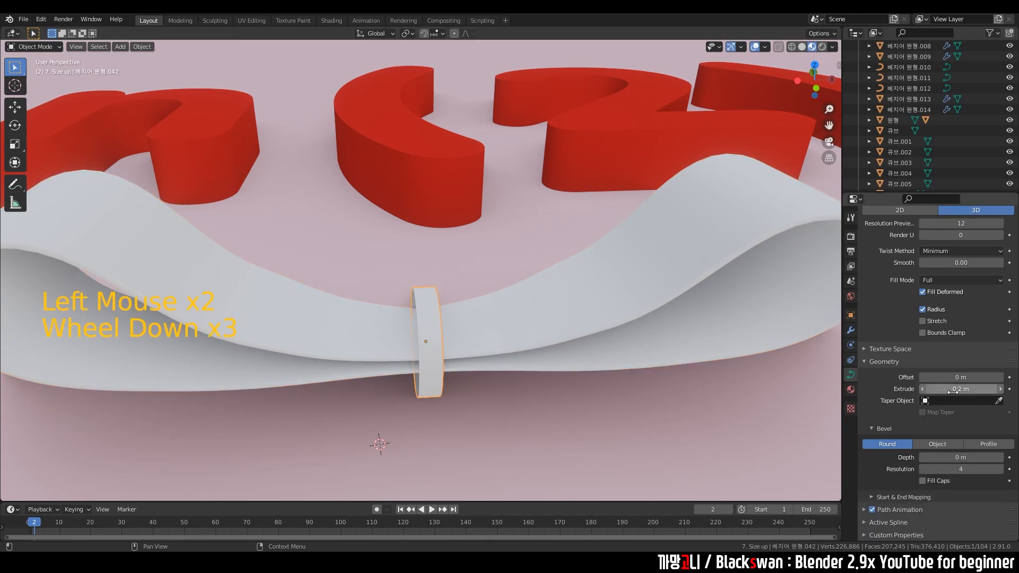
{"action": "left_click_drag", "start_coordinate": [953, 391], "coordinate": [982, 392]}
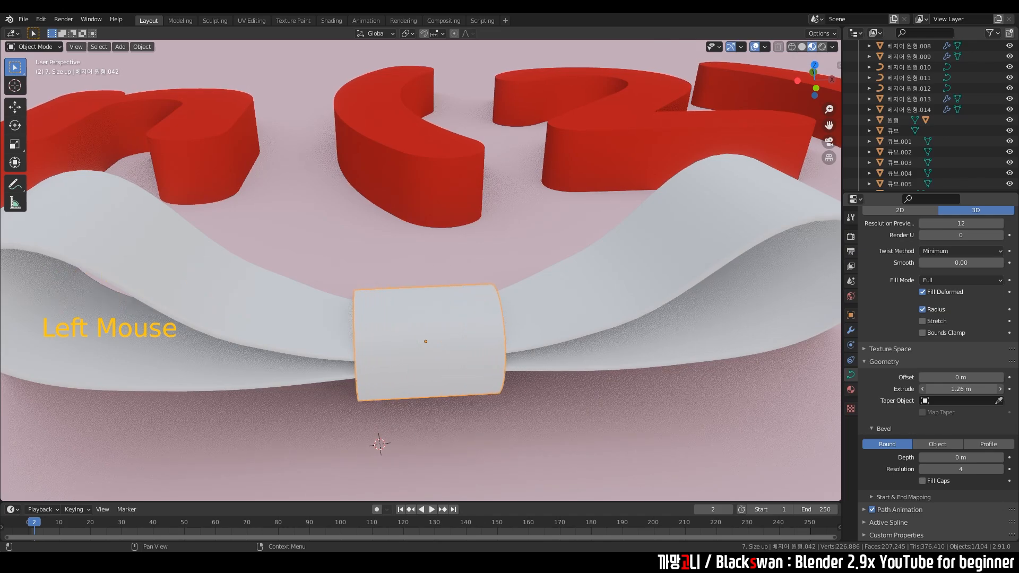
{"action": "scroll", "coordinate": [495, 358], "scroll_direction": "down", "scroll_amount": 2}
{"action": "middle_click_drag", "start_coordinate": [494, 357], "coordinate": [512, 365]}
{"action": "scroll", "coordinate": [512, 365], "scroll_direction": "up", "scroll_amount": 2}
{"action": "key", "text": "Tab"}
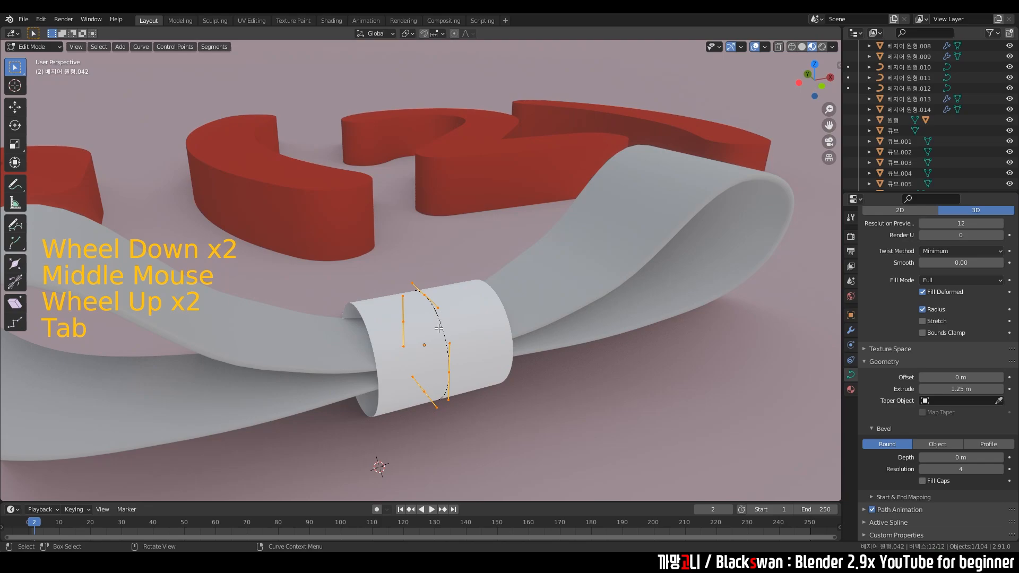
Flatten the centre band by scaling its upper and lower control points along Z to roughly half.
{"action": "left_click", "coordinate": [425, 301]}
{"action": "left_click", "coordinate": [423, 386], "text": "shift"}
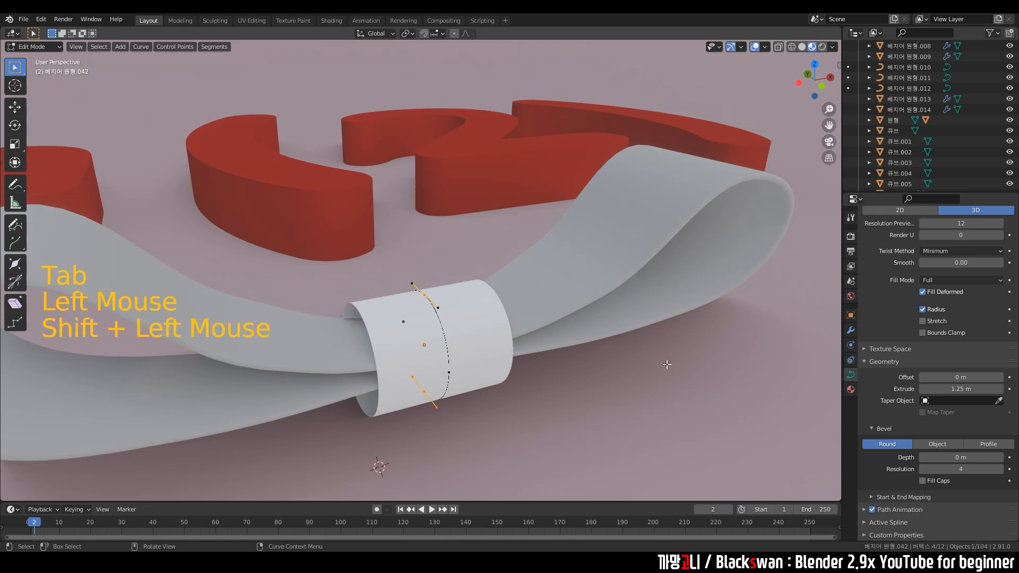
{"action": "key", "text": "s"}
{"action": "key", "text": "z"}
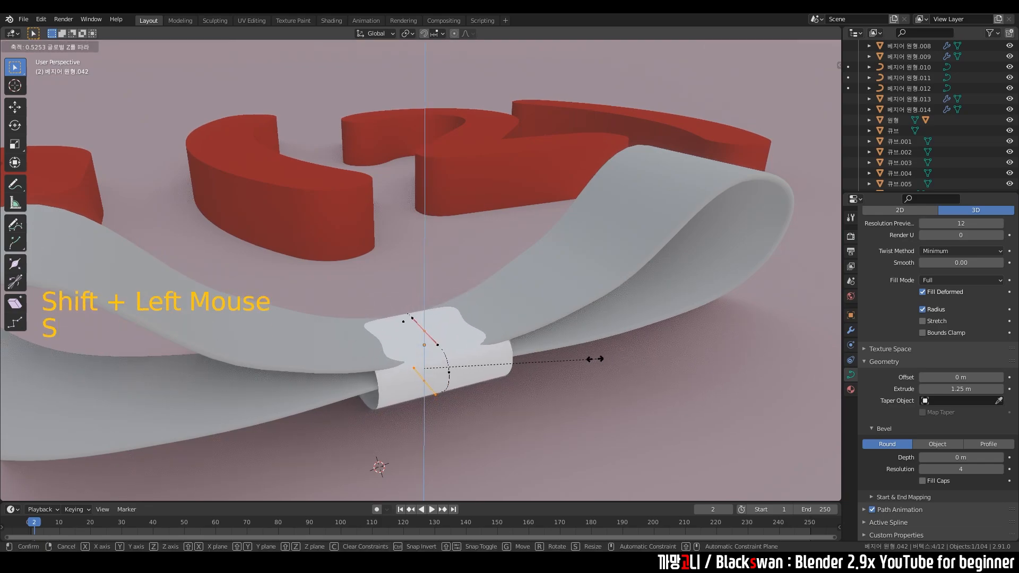
{"action": "key", "text": "Tab"}
Raise the flattened band so it wraps around the joined ends of both ribbon loops.
{"action": "left_click", "coordinate": [470, 376]}
{"action": "left_click", "coordinate": [472, 371]}
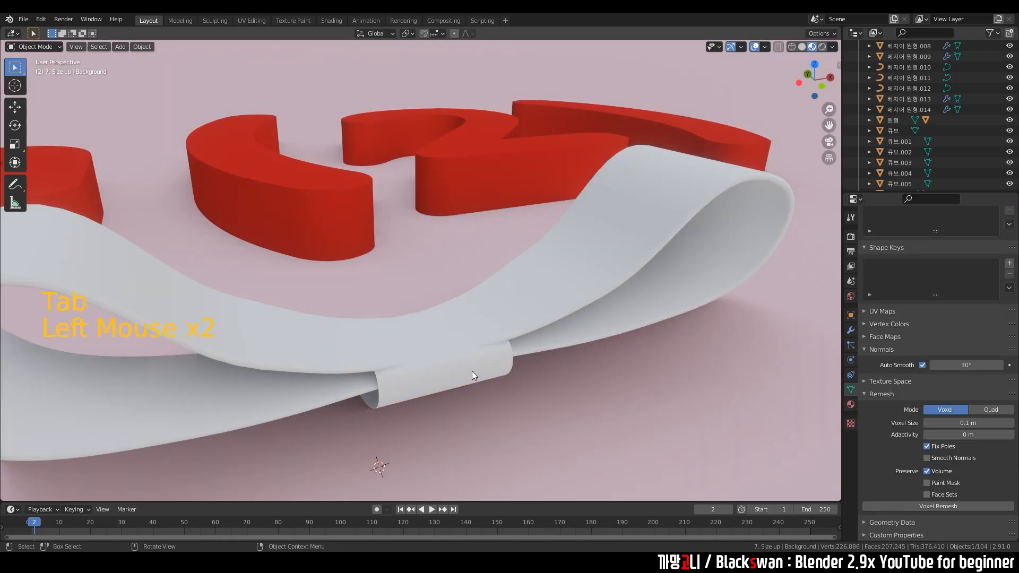
{"action": "key", "text": "g"}
{"action": "left_click", "coordinate": [473, 362]}
{"action": "middle_click_drag", "start_coordinate": [472, 362], "coordinate": [509, 333]}
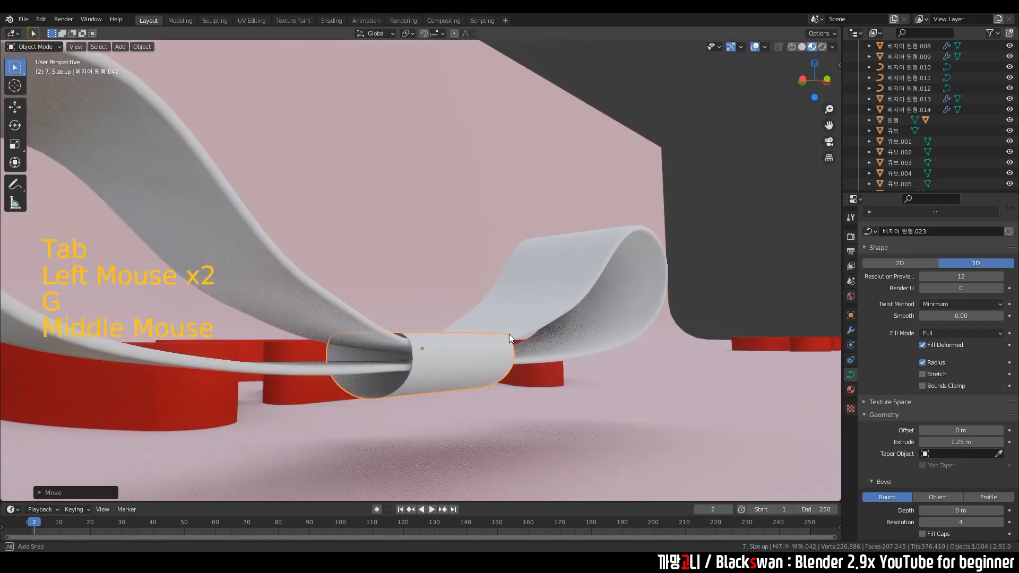
{"action": "scroll", "coordinate": [482, 369], "scroll_direction": "up", "scroll_amount": 2}
{"action": "key", "text": "g"}
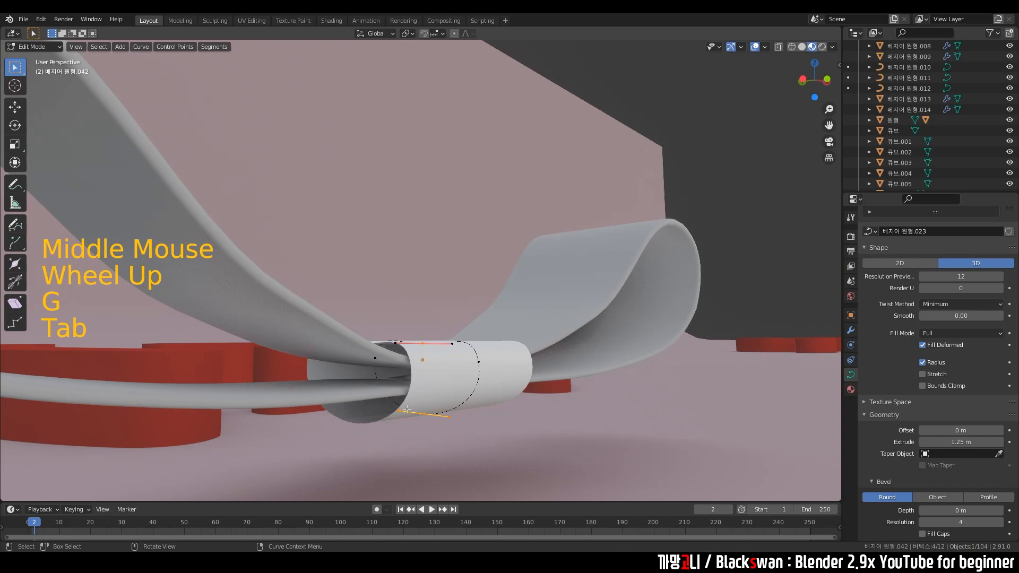
Move the band's lower control point up along Z to close the gap under the ribbon ends.
{"action": "left_click", "coordinate": [426, 417]}
{"action": "key", "text": "g"}
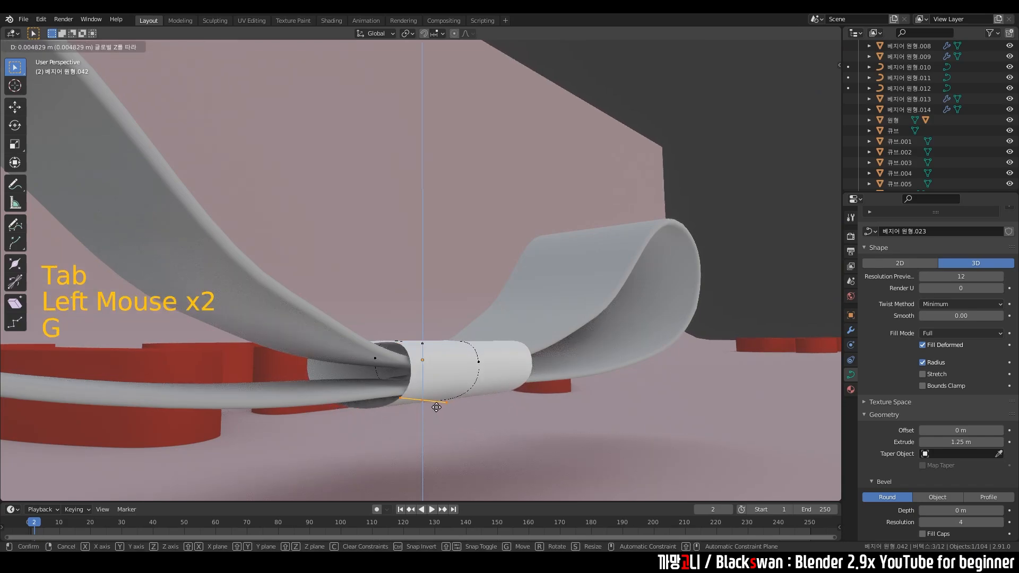
{"action": "left_click", "coordinate": [457, 401]}
{"action": "middle_click_drag", "start_coordinate": [507, 388], "coordinate": [492, 445]}
{"action": "key", "text": "Tab"}
{"action": "scroll", "coordinate": [485, 409], "scroll_direction": "down", "scroll_amount": 2}
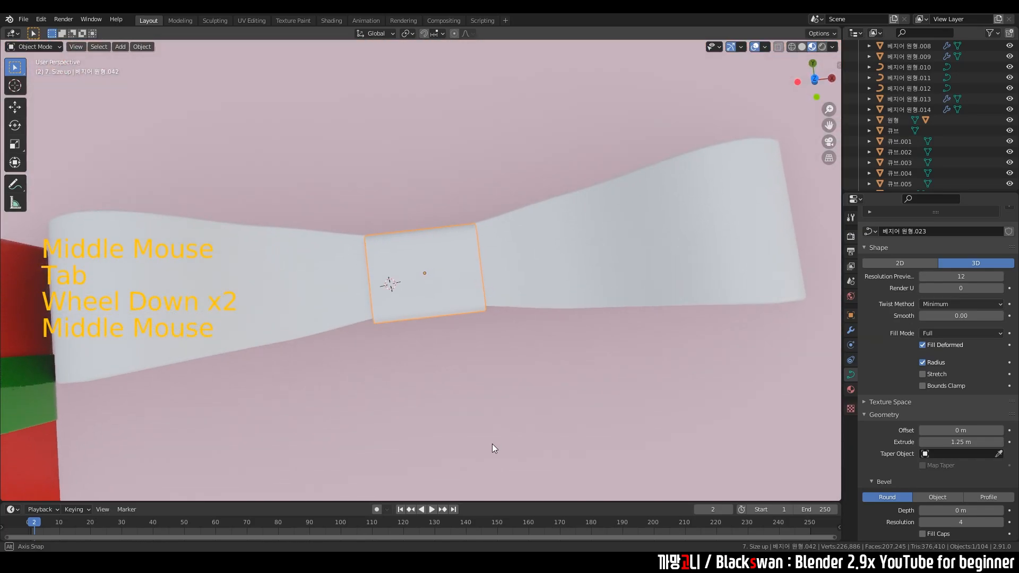
In top view, widen the band slightly along Y and re-centre it over the junction of the loops.
{"action": "key", "text": "grave"}
{"action": "key", "text": "g"}
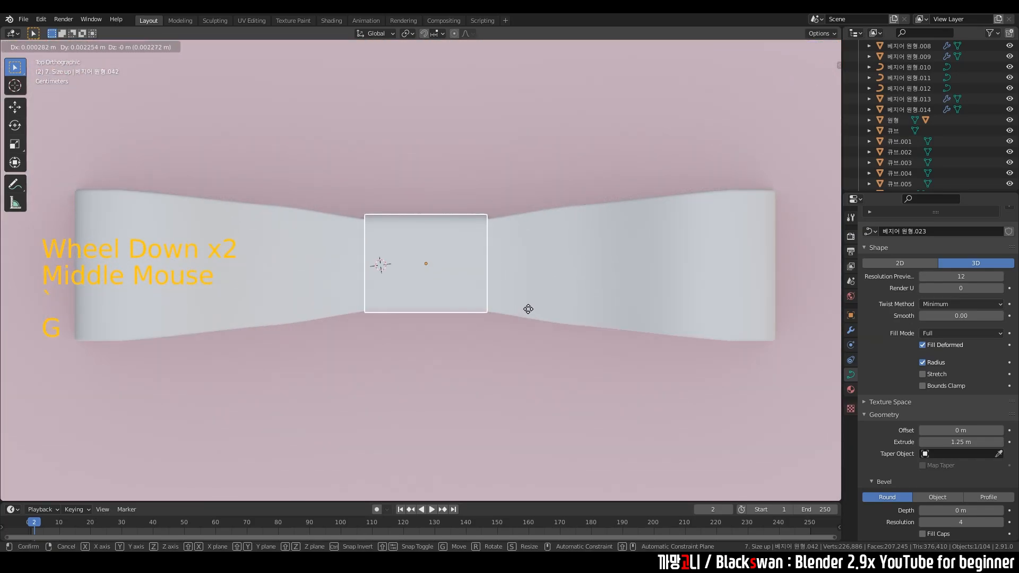
{"action": "left_click", "coordinate": [526, 315]}
{"action": "key", "text": "g"}
{"action": "key", "text": "s"}
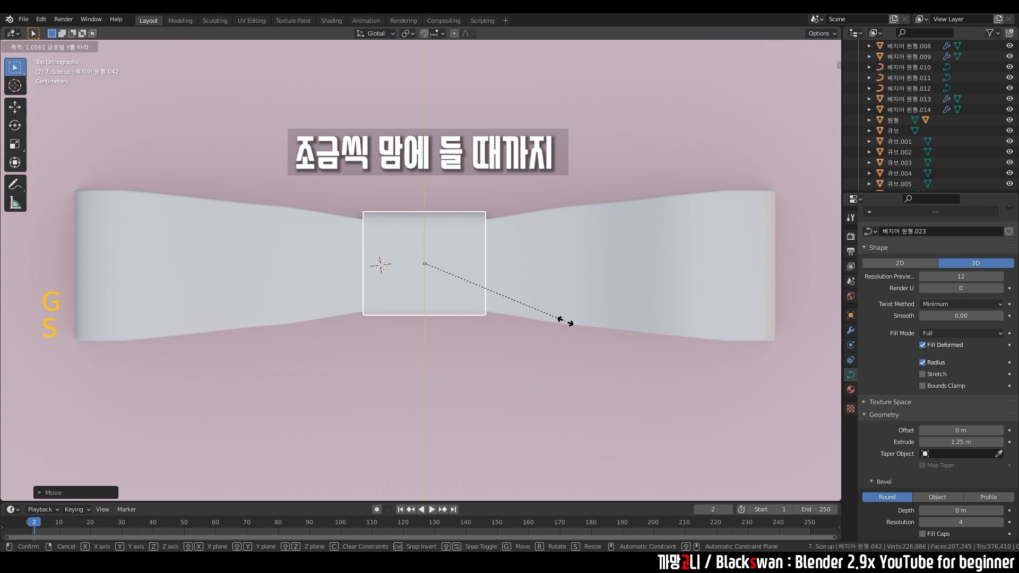
{"action": "left_click", "coordinate": [571, 322]}
{"action": "key", "text": "g"}
{"action": "left_click", "coordinate": [565, 326]}
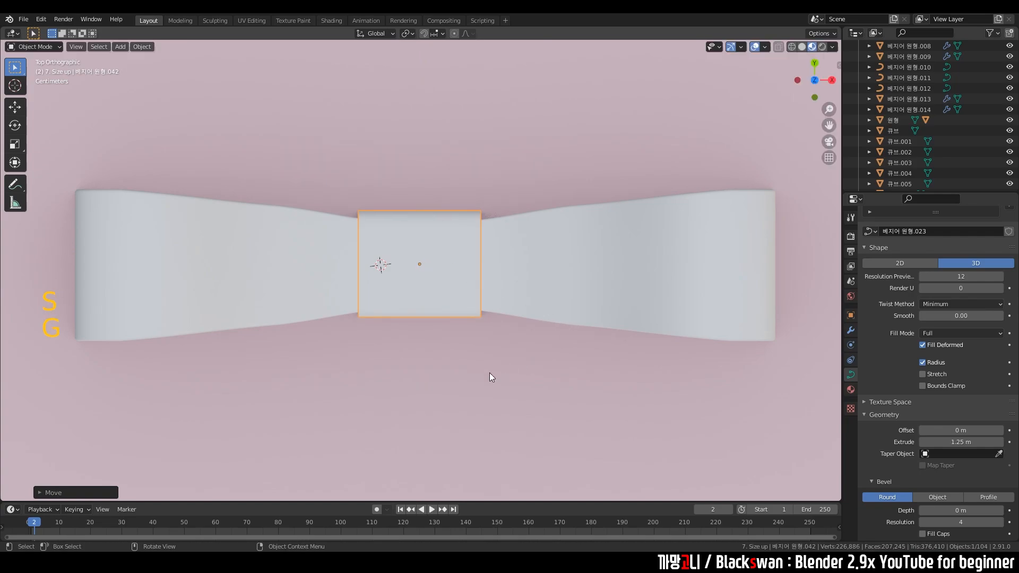
Give the centre band thickness with a bevel depth of 0.1 m.
{"action": "middle_click_drag", "start_coordinate": [490, 377], "coordinate": [490, 250]}
{"action": "left_click", "coordinate": [469, 319]}
{"action": "middle_click_drag", "start_coordinate": [469, 319], "coordinate": [422, 316]}
{"action": "left_click", "coordinate": [432, 337]}
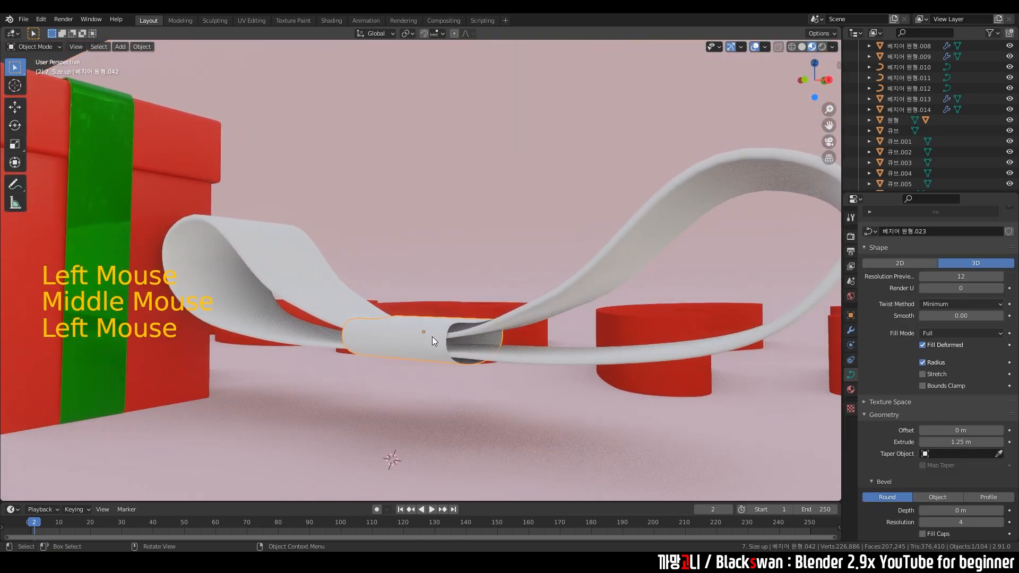
{"action": "scroll", "coordinate": [520, 359], "scroll_direction": "up", "scroll_amount": 4}
{"action": "middle_click_drag", "start_coordinate": [520, 359], "coordinate": [606, 331], "text": "shift"}
{"action": "scroll", "coordinate": [965, 466], "scroll_direction": "down", "scroll_amount": 5}
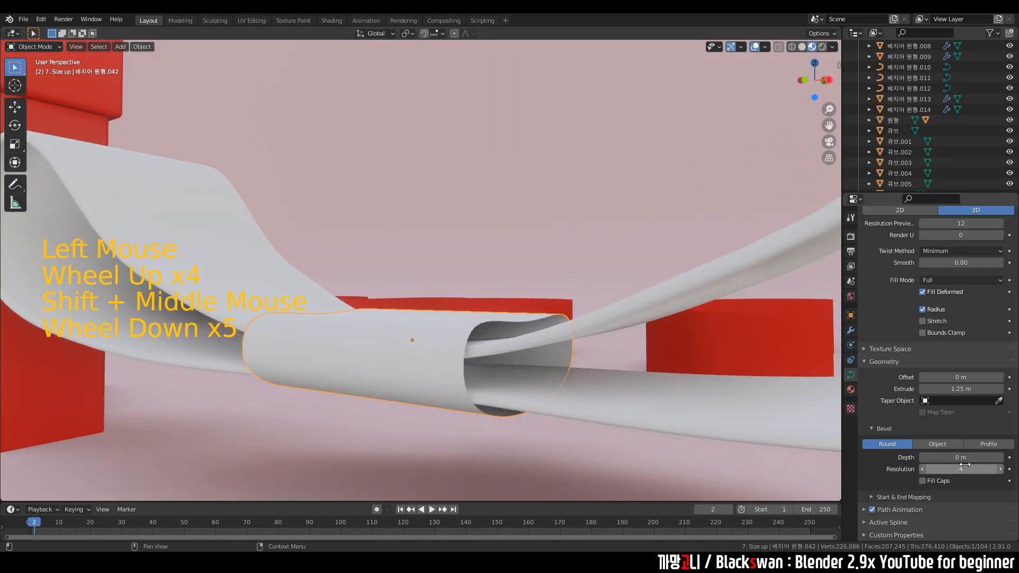
{"action": "left_click", "coordinate": [963, 457]}
{"action": "type", "text": "0.1"}
{"action": "key", "text": "Return"}
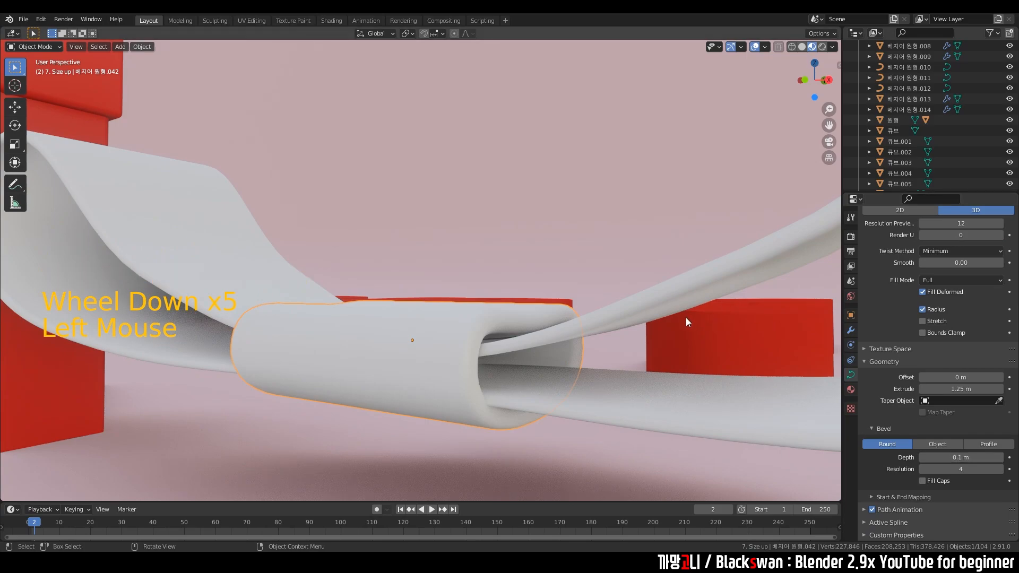
Reduce the centre band's bevel depth to 0.01 m.
{"action": "left_click", "coordinate": [663, 297]}
{"action": "left_click", "coordinate": [512, 326]}
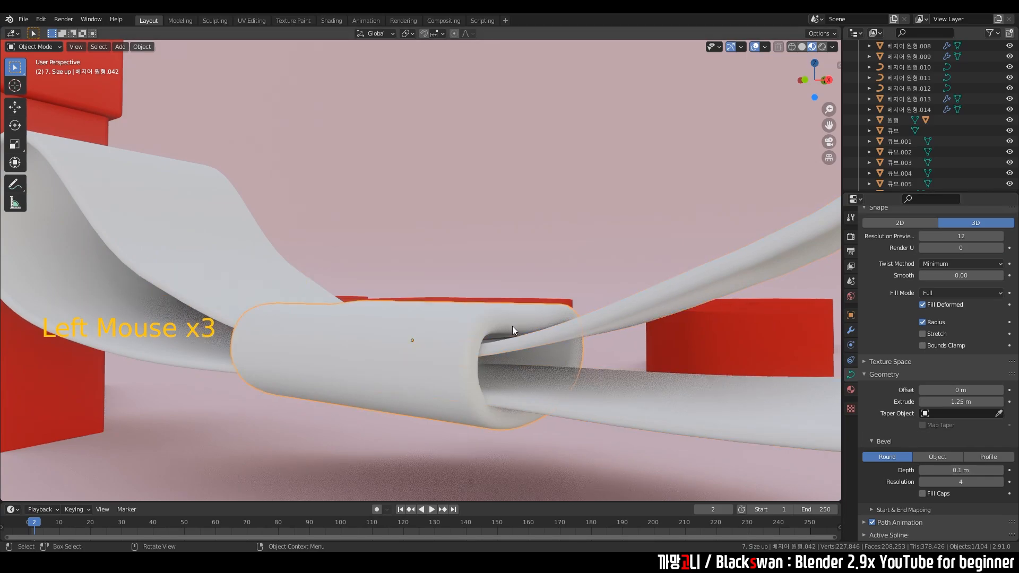
{"action": "left_click", "coordinate": [978, 474]}
{"action": "type", "text": "0.01"}
{"action": "key", "text": "Return"}
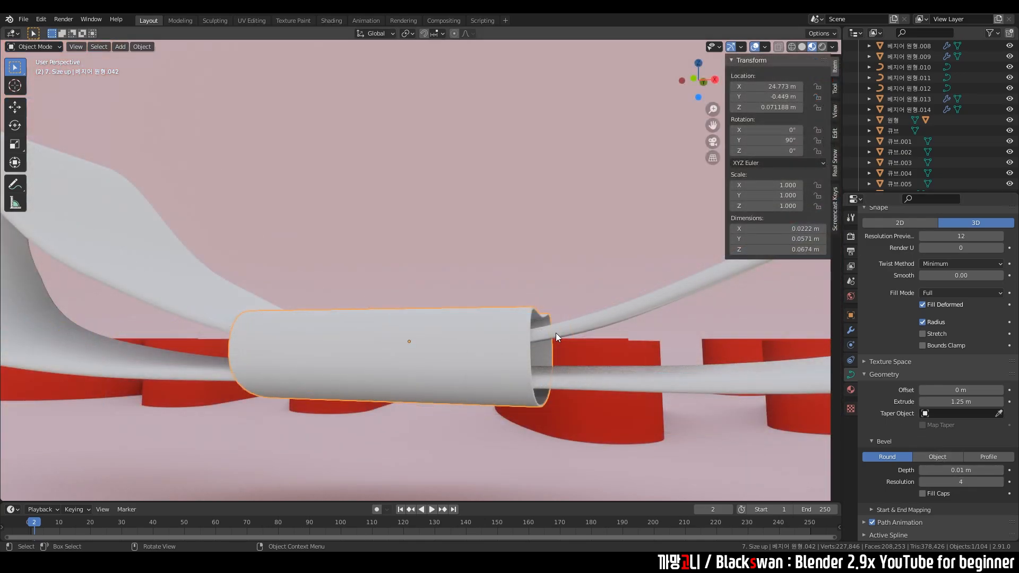
Fine-tune the centre band's bevel depth to 0.041 m.
{"action": "left_click", "coordinate": [575, 322]}
{"action": "left_click", "coordinate": [468, 345]}
{"action": "scroll", "coordinate": [478, 358], "scroll_direction": "down", "scroll_amount": 2}
{"action": "middle_click_drag", "start_coordinate": [485, 368], "coordinate": [584, 408]}
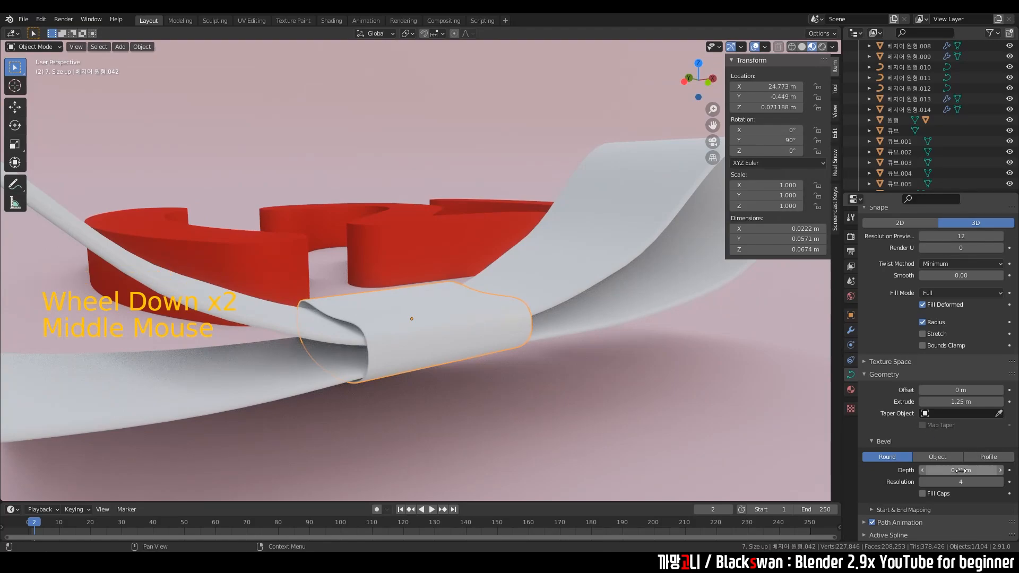
{"action": "left_click_drag", "start_coordinate": [959, 471], "coordinate": [963, 471], "text": "shift"}
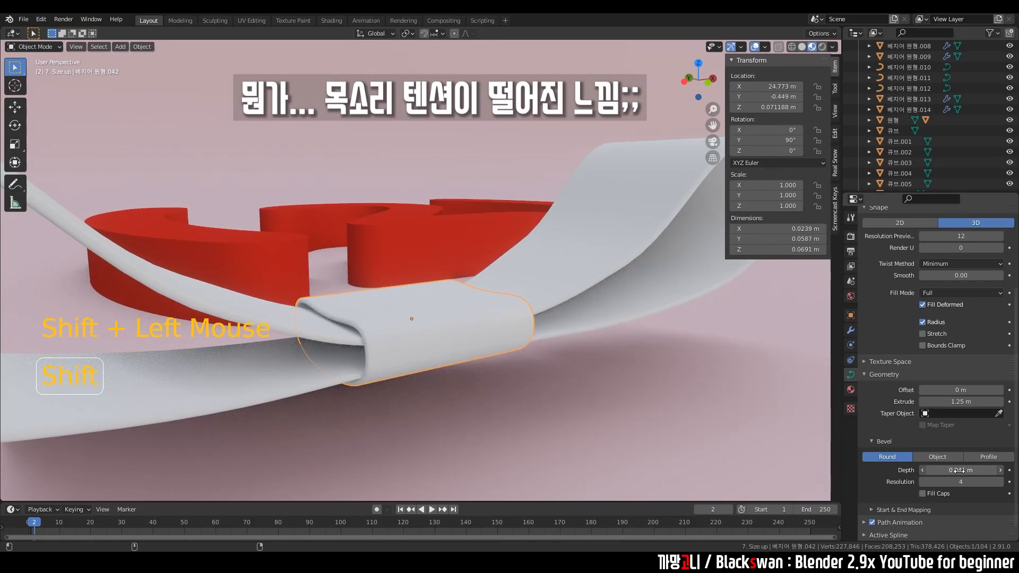
{"action": "left_click", "coordinate": [520, 401]}
{"action": "mouse_move", "coordinate": [520, 401]}
{"action": "middle_mouse_down"}
{"action": "mouse_move", "coordinate": [570, 390]}
{"action": "mouse_move", "coordinate": [538, 406]}
{"action": "middle_mouse_up"}
{"action": "scroll", "coordinate": [480, 350], "scroll_direction": "down", "scroll_amount": 2}
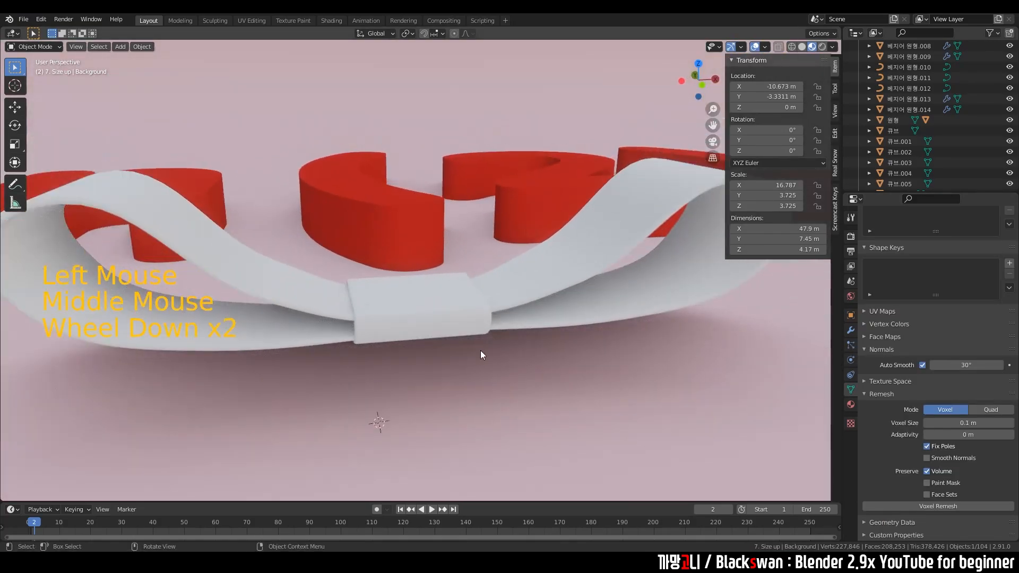
Nudge the thickened band down slightly along Z to fit the ribbon ends, and deselect it.
{"action": "left_click", "coordinate": [448, 313]}
{"action": "key", "text": "g"}
{"action": "key", "text": "z"}
{"action": "left_click", "coordinate": [448, 314]}
{"action": "scroll", "coordinate": [442, 324], "scroll_direction": "up", "scroll_amount": 4}
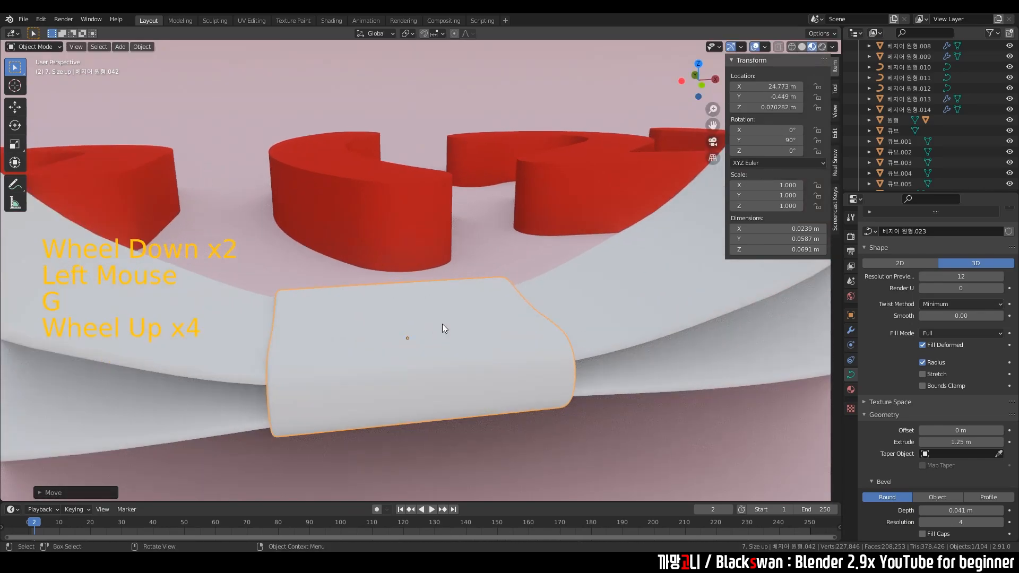
{"action": "middle_click_drag", "start_coordinate": [441, 324], "coordinate": [438, 393]}
{"action": "scroll", "coordinate": [415, 319], "scroll_direction": "down", "scroll_amount": 5}
{"action": "scroll", "coordinate": [427, 347], "scroll_direction": "down", "scroll_amount": 1}
{"action": "left_click", "coordinate": [431, 356]}
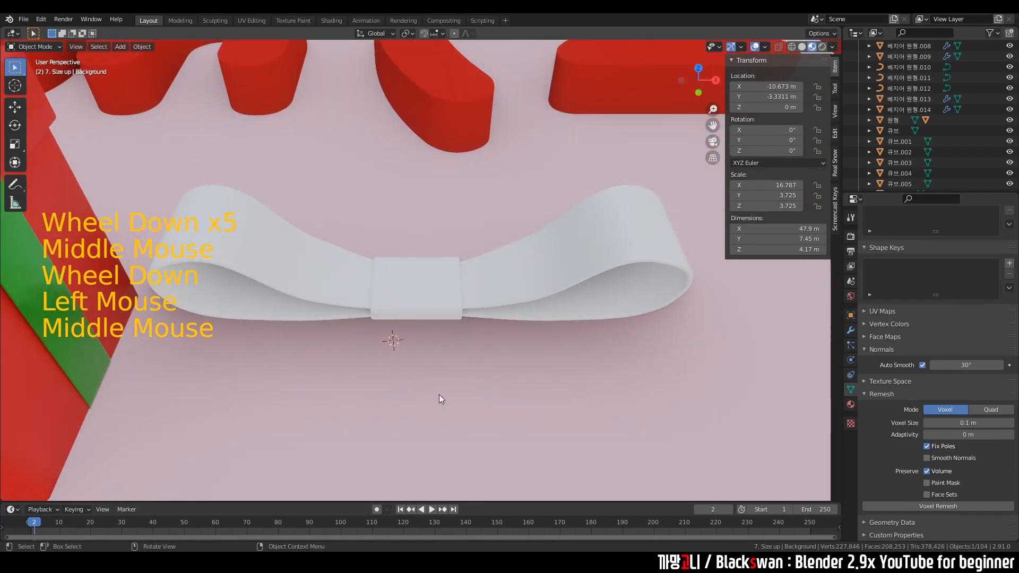
Compare the new bow with the finished gift box ribbon and the box still missing its bow.
{"action": "scroll", "coordinate": [434, 371], "scroll_direction": "down", "scroll_amount": 3}
{"action": "middle_click_drag", "start_coordinate": [438, 345], "coordinate": [508, 397], "text": "shift"}
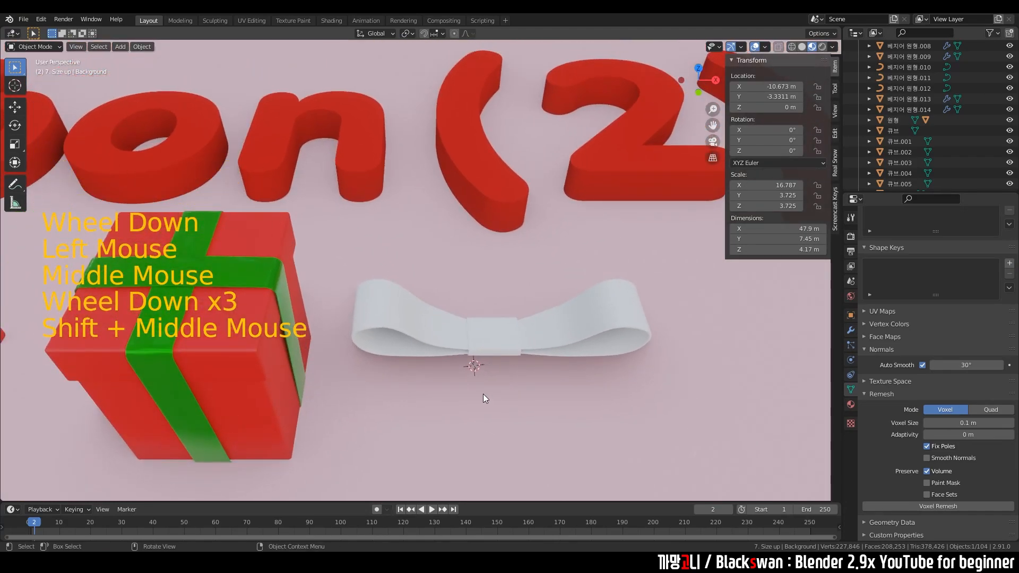
{"action": "middle_click_drag", "start_coordinate": [337, 342], "coordinate": [498, 262], "text": "shift"}
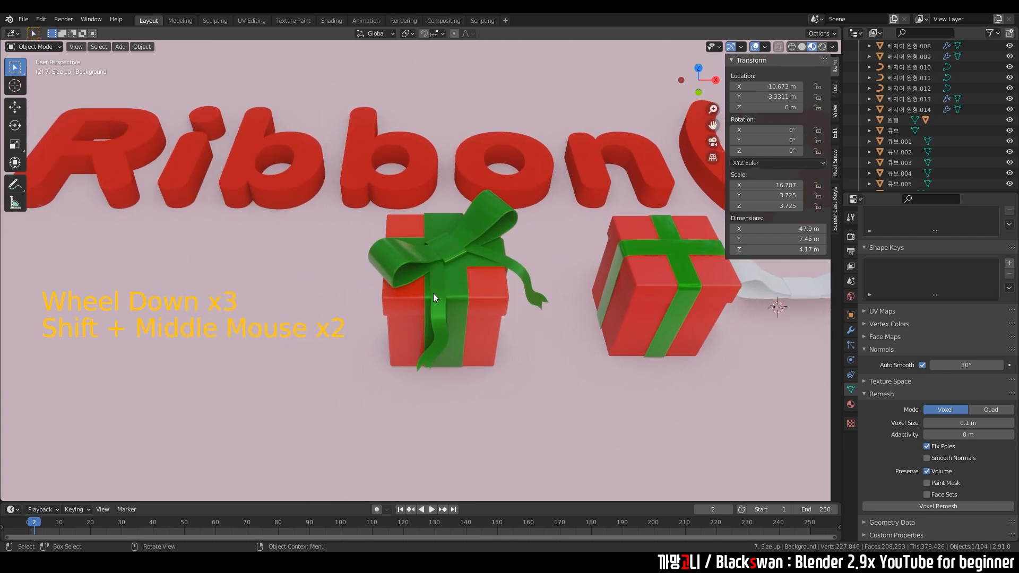
{"action": "middle_click_drag", "start_coordinate": [600, 317], "coordinate": [318, 306], "text": "shift"}
{"action": "scroll", "coordinate": [614, 303], "scroll_direction": "up", "scroll_amount": 2}
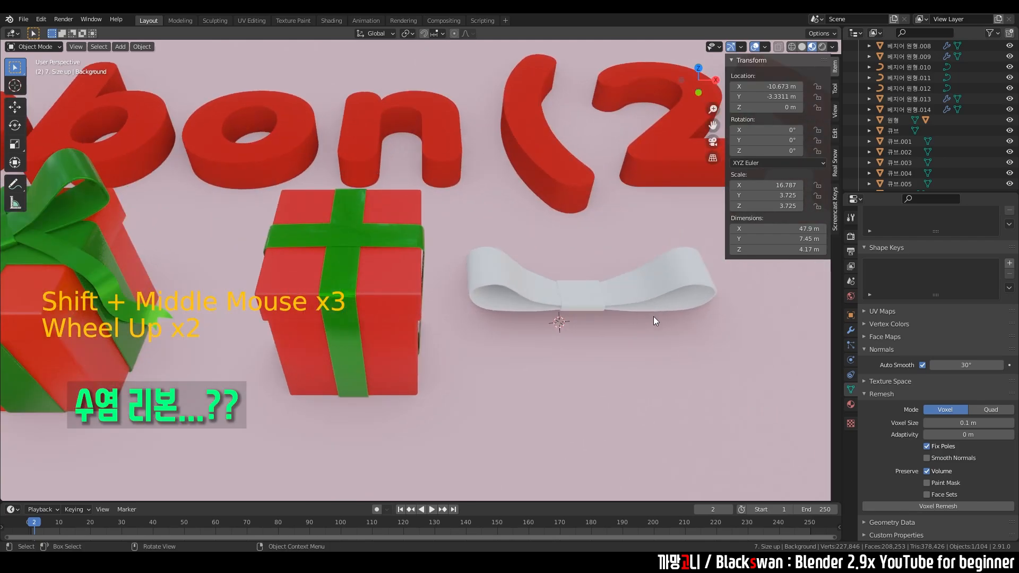
{"action": "middle_click_drag", "start_coordinate": [654, 316], "coordinate": [490, 292], "text": "shift"}
{"action": "scroll", "coordinate": [489, 292], "scroll_direction": "up", "scroll_amount": 1}
{"action": "scroll", "coordinate": [489, 292], "scroll_direction": "up", "scroll_amount": 3}
Assign the existing Ribbon material to the bow's right loop.
{"action": "left_click", "coordinate": [549, 265]}
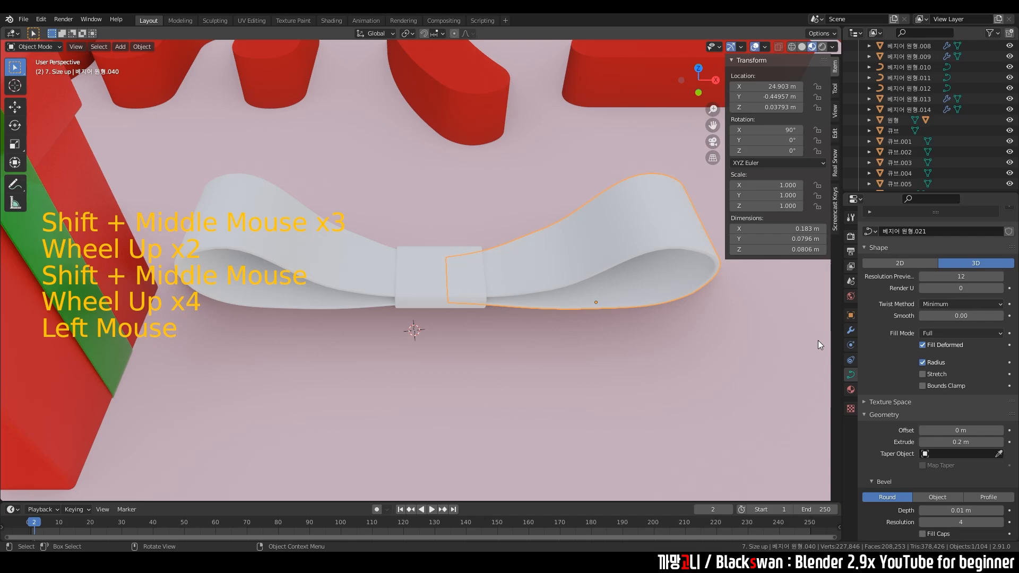
{"action": "left_click", "coordinate": [852, 390]}
{"action": "left_click", "coordinate": [871, 280]}
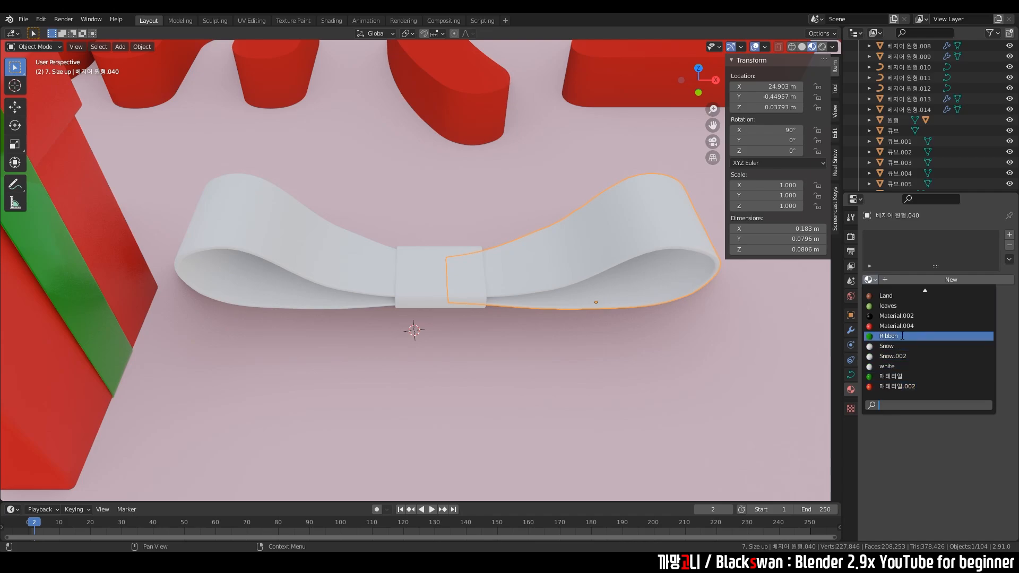
{"action": "left_click", "coordinate": [902, 337]}
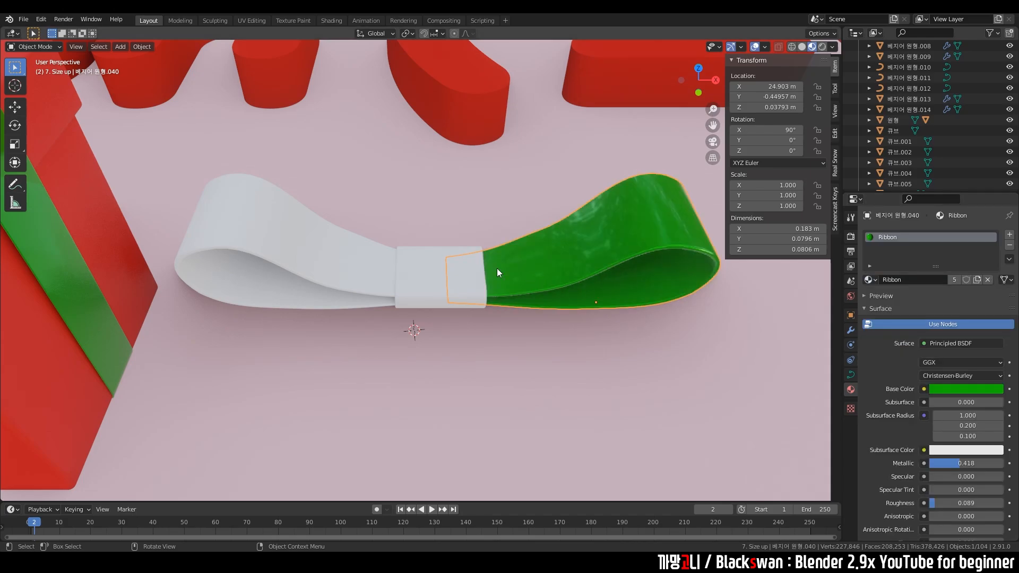
Try assigning the Ribbon material to the centre band individually.
{"action": "left_click", "coordinate": [460, 281]}
{"action": "left_click", "coordinate": [869, 279]}
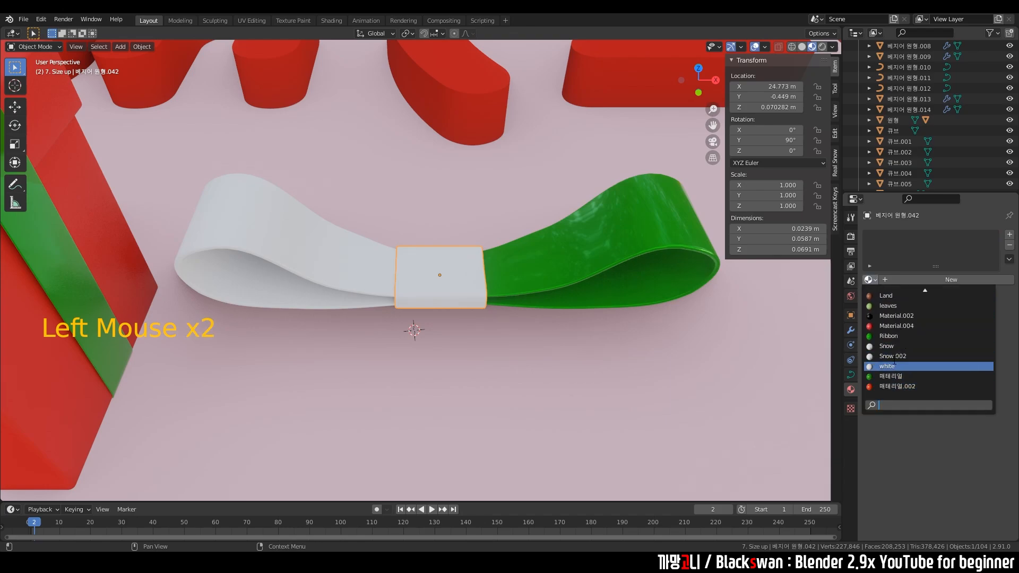
{"action": "left_click", "coordinate": [899, 336]}
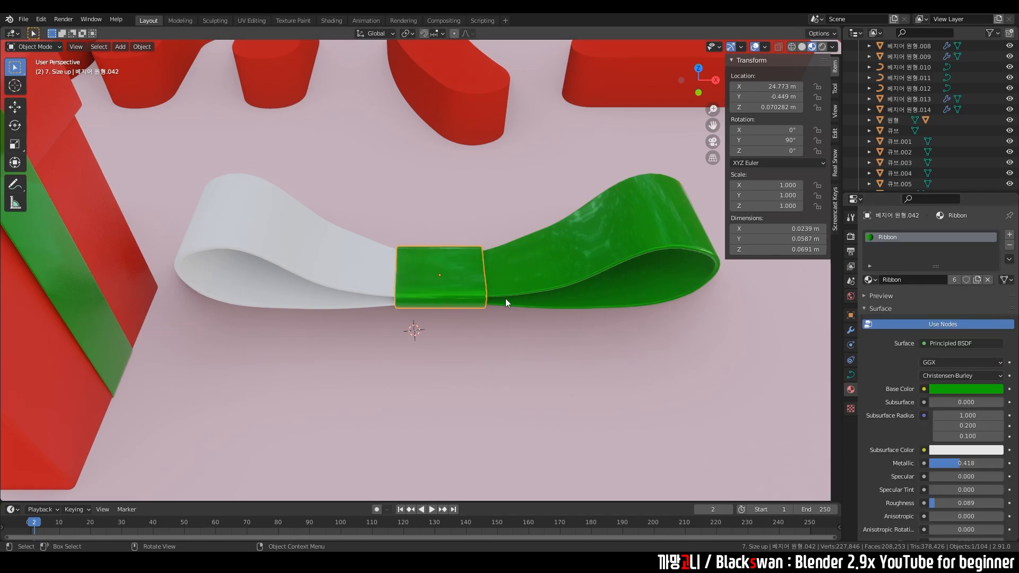
{"action": "left_click", "coordinate": [553, 337]}
{"action": "key", "text": "ctrl+z"}
{"action": "key", "text": "ctrl+z"}
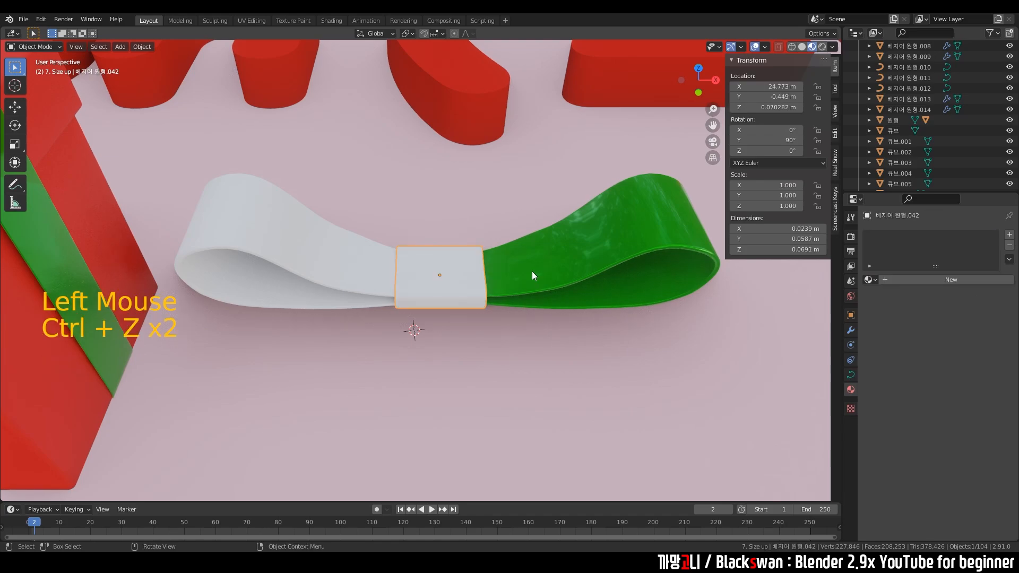
Link the green right loop's material to the left loop and the centre band.
{"action": "left_click", "coordinate": [344, 275]}
{"action": "left_click", "coordinate": [462, 275], "text": "shift"}
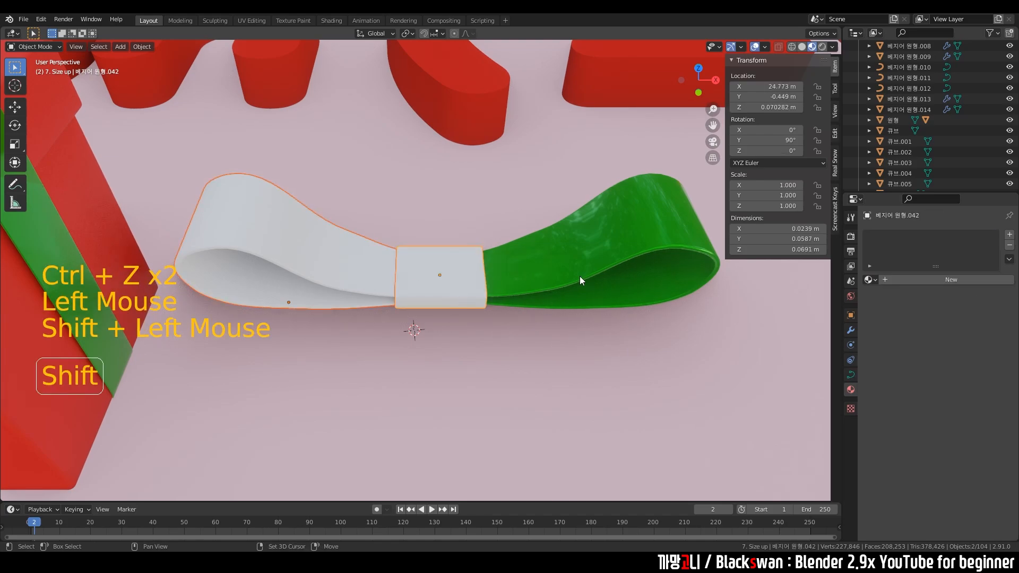
{"action": "left_click", "coordinate": [587, 263], "text": "shift"}
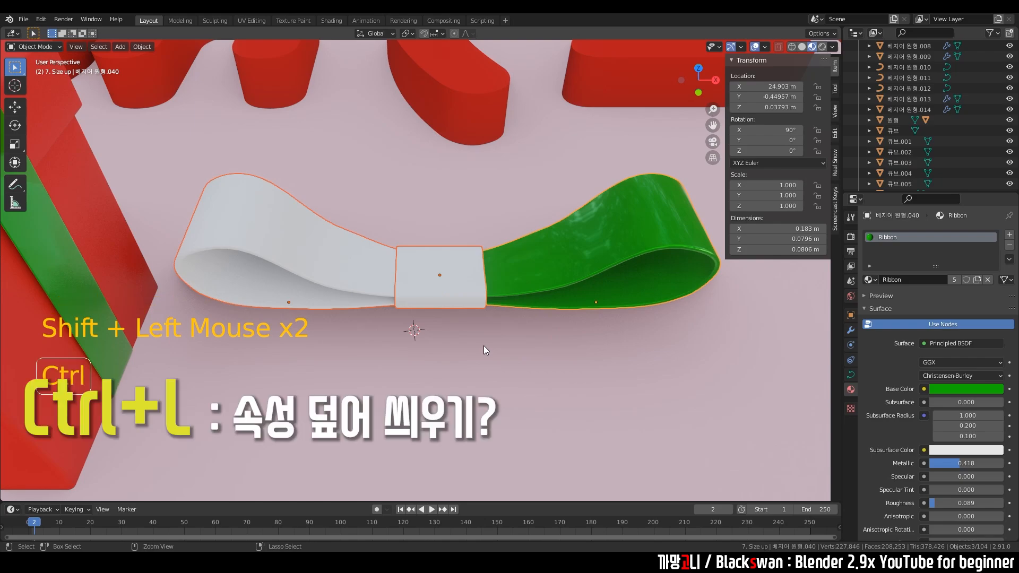
{"action": "key", "text": "ctrl+l"}
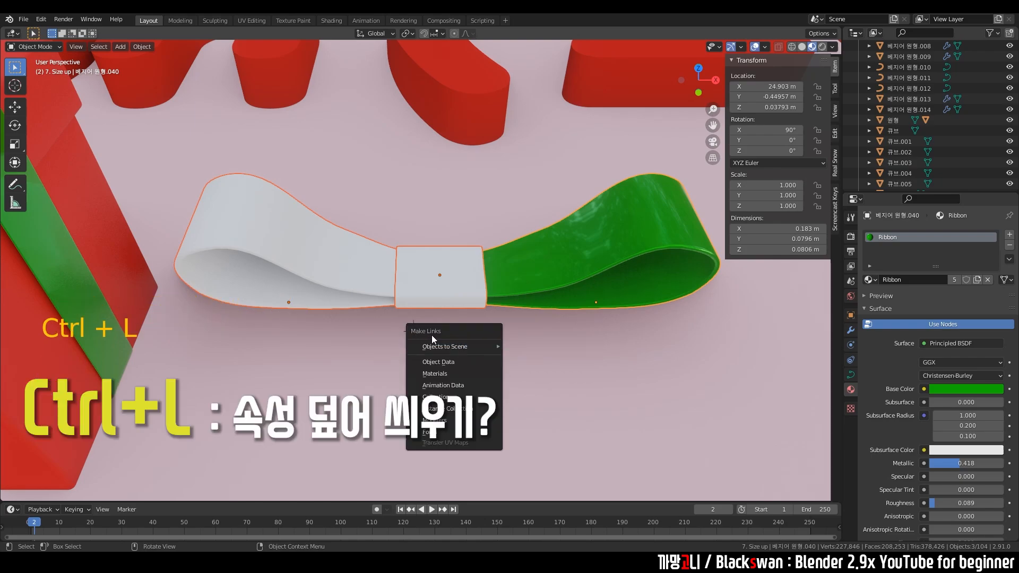
{"action": "scroll", "coordinate": [514, 349], "scroll_direction": "down", "scroll_amount": 2}
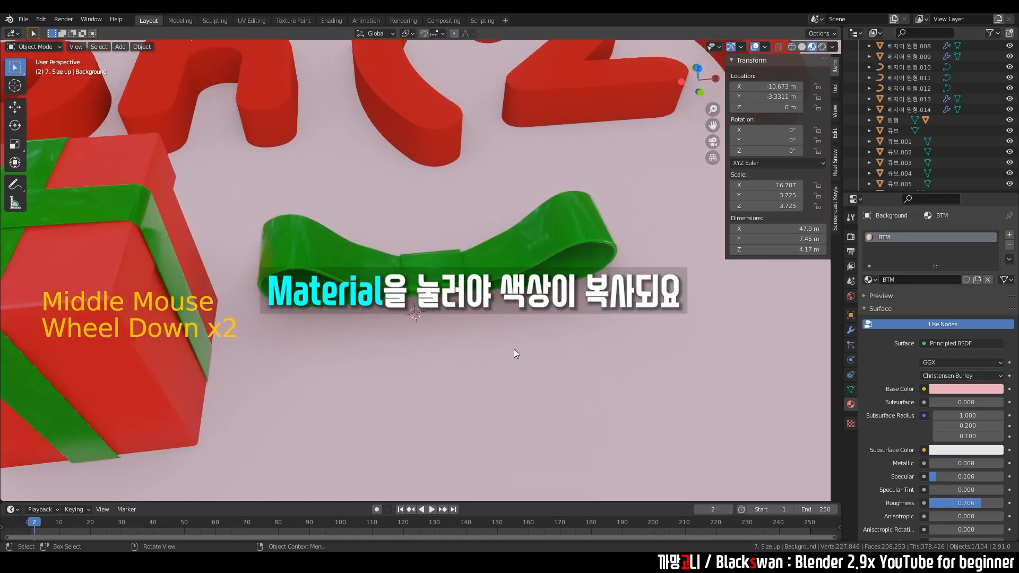
{"action": "scroll", "coordinate": [514, 349], "scroll_direction": "down", "scroll_amount": 1}
Select both bow loops and the centre band and move them over the ribbon crossing of the box without a bow.
{"action": "key", "text": "shift"}
{"action": "left_click", "coordinate": [443, 283]}
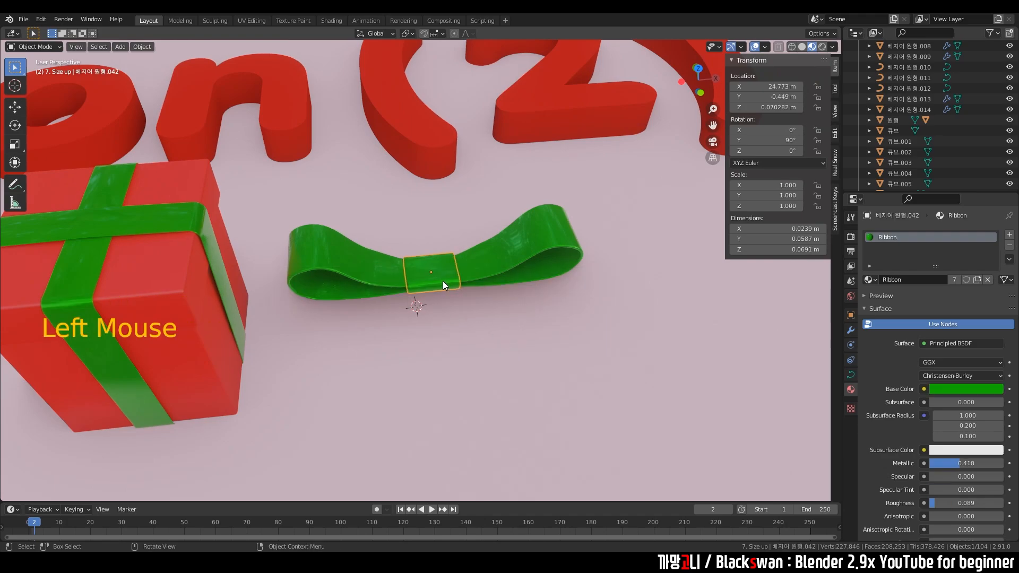
{"action": "left_click", "coordinate": [404, 261], "text": "shift"}
{"action": "left_click", "coordinate": [504, 250], "text": "shift"}
{"action": "scroll", "coordinate": [461, 272], "scroll_direction": "down", "scroll_amount": 2}
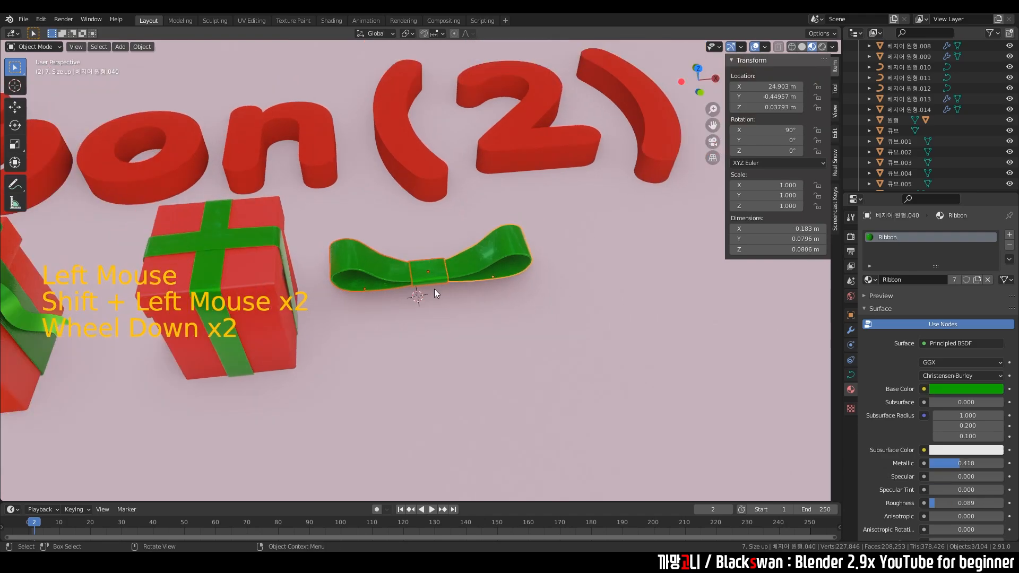
{"action": "key", "text": "grave"}
{"action": "middle_click_drag", "start_coordinate": [505, 269], "coordinate": [554, 278], "text": "shift"}
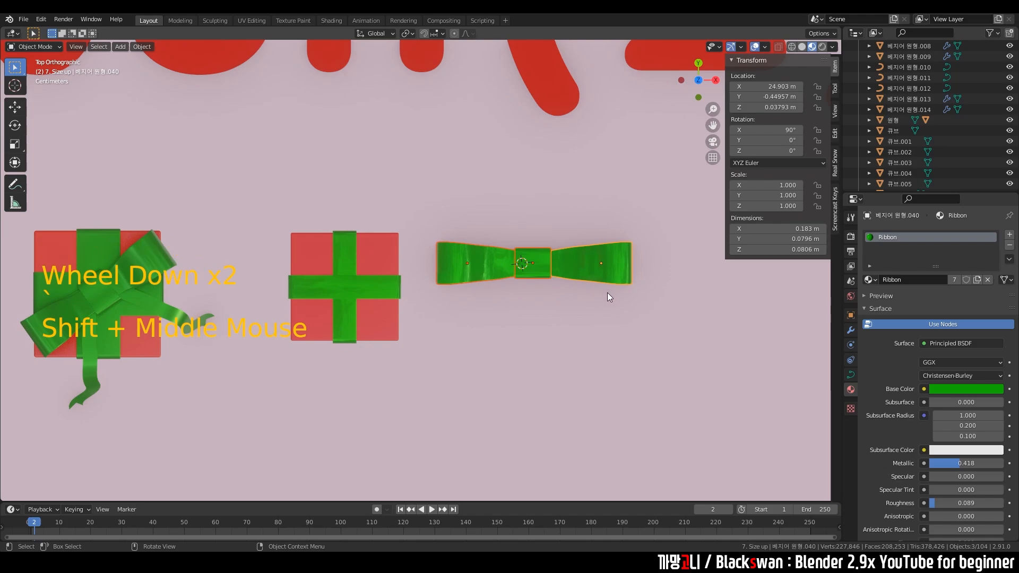
{"action": "key", "text": "g"}
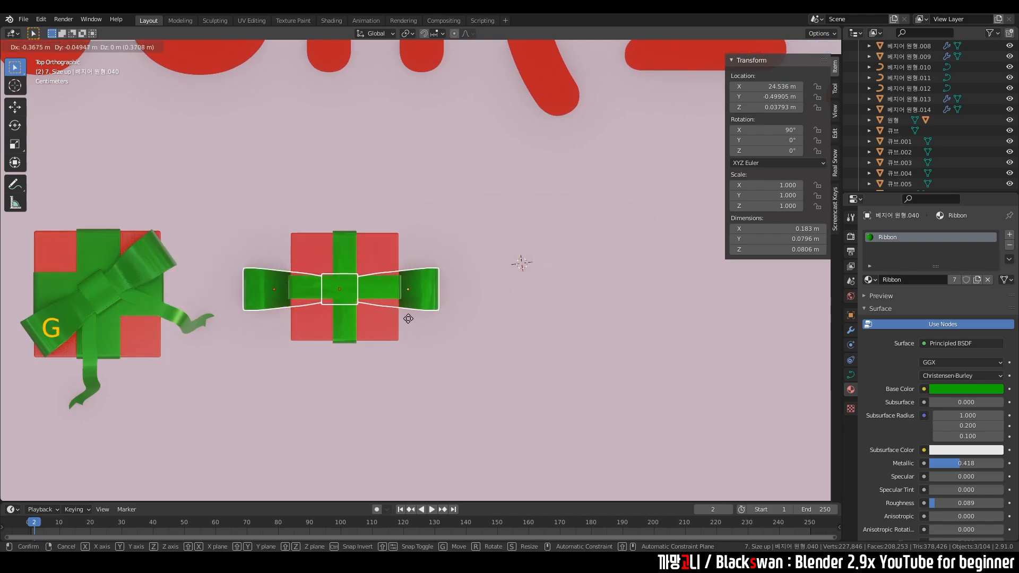
{"action": "left_click", "coordinate": [415, 318]}
Raise the bow about 0.19 m along the Z axis to just above the gift box lid.
{"action": "middle_click_drag", "start_coordinate": [415, 318], "coordinate": [399, 254]}
{"action": "key", "text": "z"}
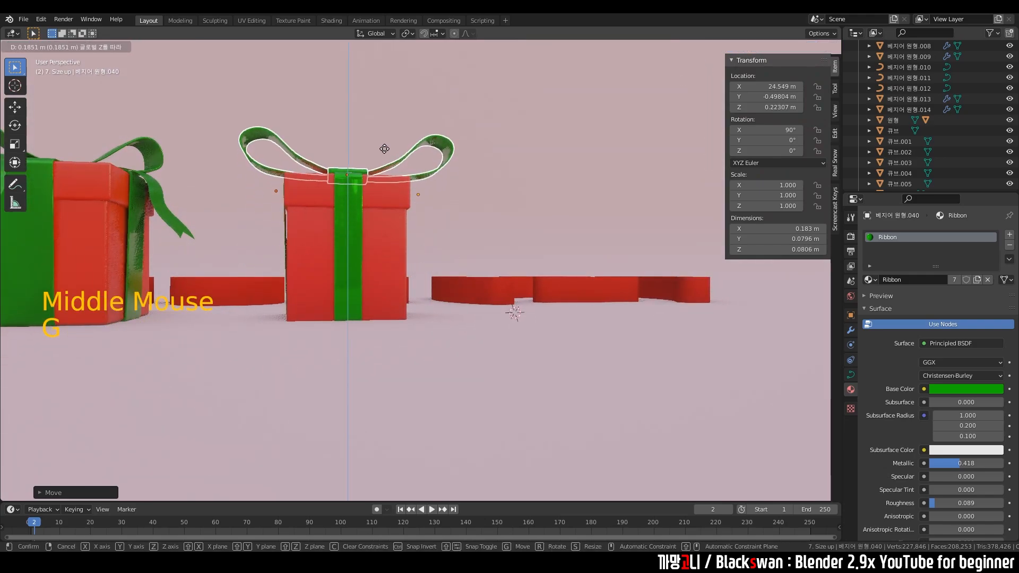
{"action": "left_click", "coordinate": [384, 145]}
{"action": "scroll", "coordinate": [376, 168], "scroll_direction": "up", "scroll_amount": 3}
{"action": "scroll", "coordinate": [376, 168], "scroll_direction": "down", "scroll_amount": 2}
{"action": "middle_click_drag", "start_coordinate": [376, 168], "coordinate": [450, 279]}
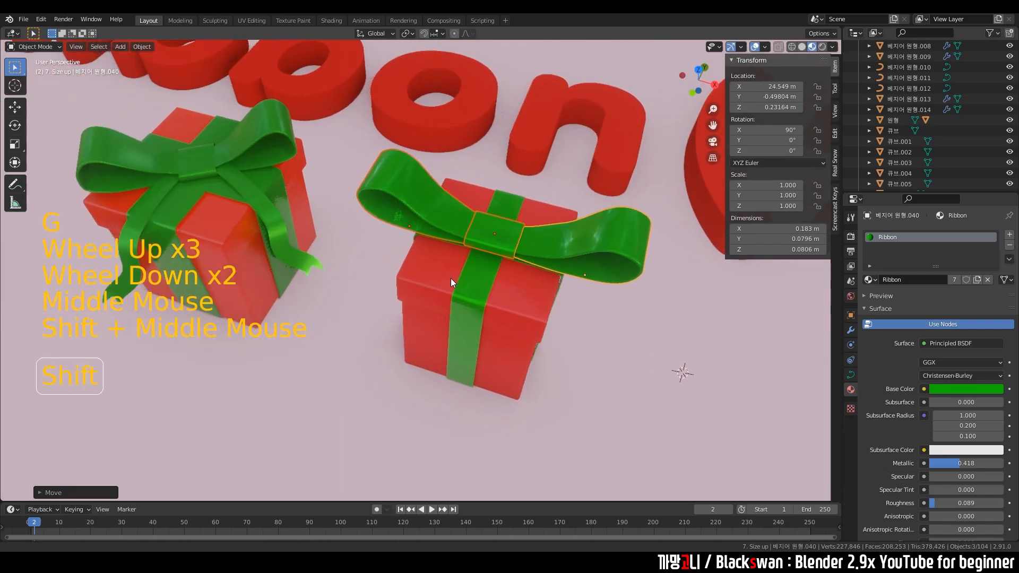
{"action": "scroll", "coordinate": [512, 287], "scroll_direction": "up", "scroll_amount": 2}
{"action": "key", "text": "grave"}
{"action": "left_click", "coordinate": [510, 177]}
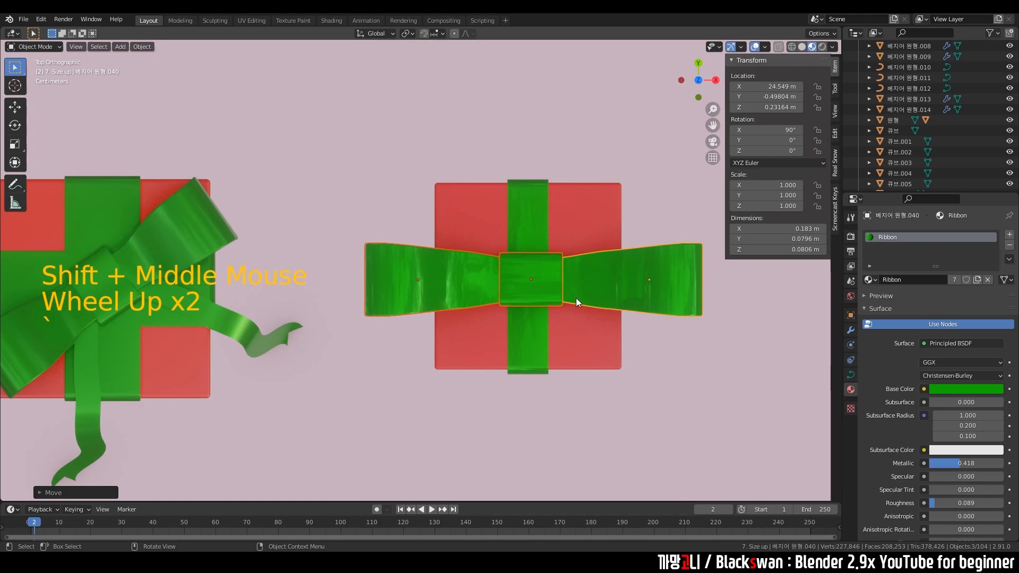
Lower the bow about 0.004 m along Z so its centre band rests on the ribbon over the lid.
{"action": "middle_click_drag", "start_coordinate": [575, 300], "coordinate": [409, 270]}
{"action": "scroll", "coordinate": [409, 269], "scroll_direction": "up", "scroll_amount": 1}
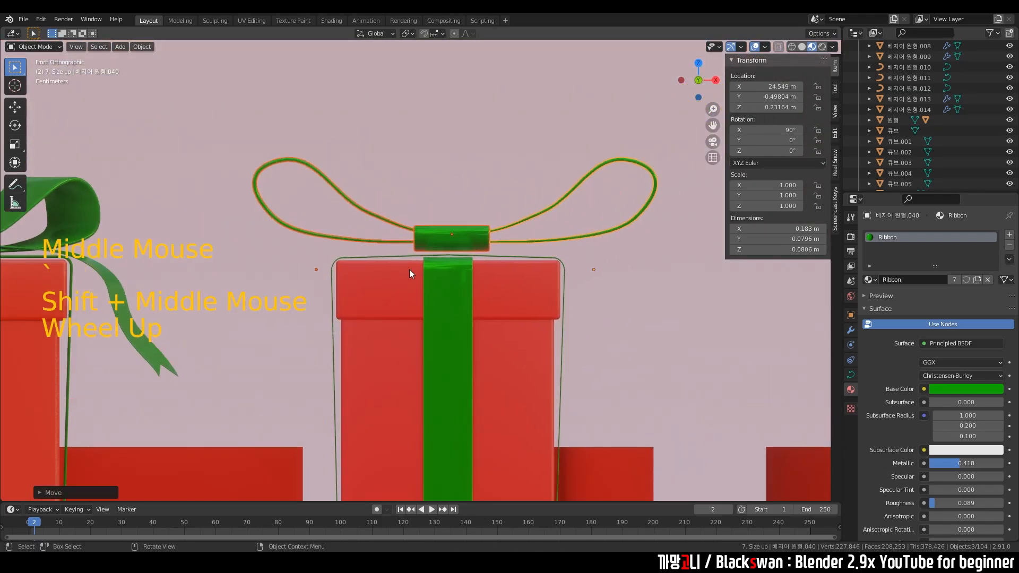
{"action": "scroll", "coordinate": [541, 213], "scroll_direction": "up", "scroll_amount": 7}
{"action": "key", "text": "g"}
{"action": "key", "text": "z"}
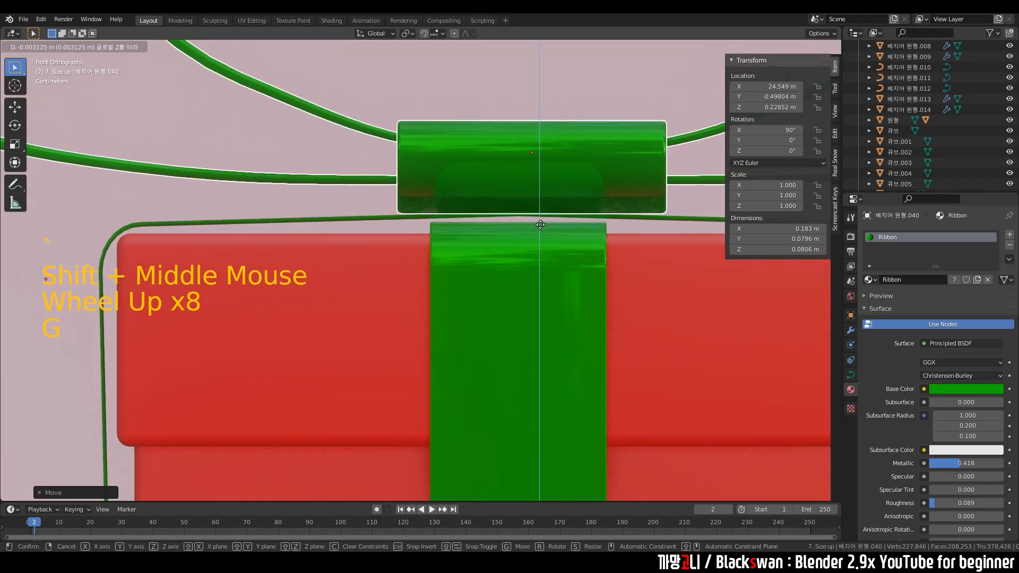
{"action": "left_click", "coordinate": [540, 230]}
{"action": "scroll", "coordinate": [541, 226], "scroll_direction": "down", "scroll_amount": 1}
{"action": "key", "text": "g"}
{"action": "key", "text": "z"}
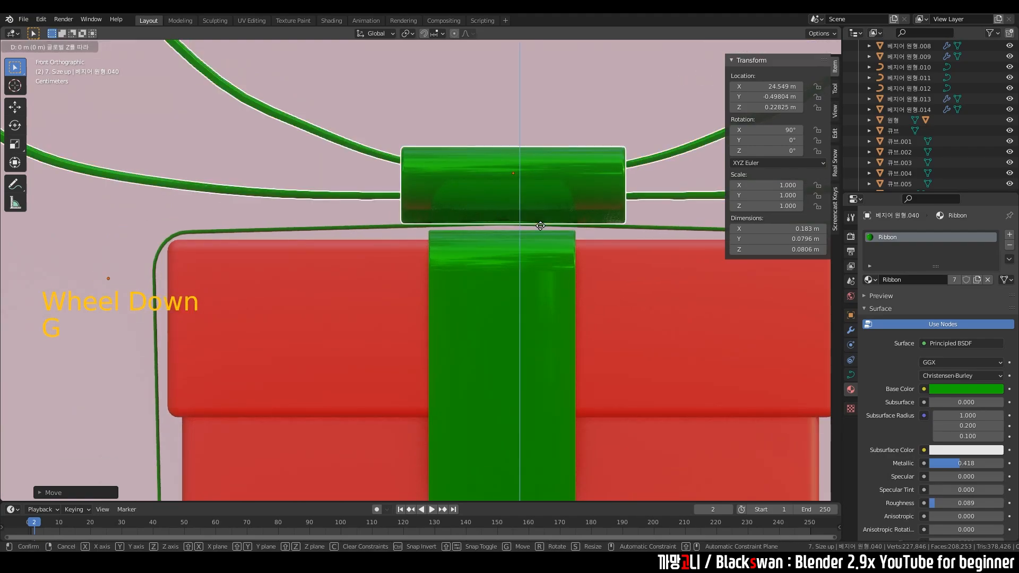
{"action": "left_click", "coordinate": [540, 227]}
{"action": "middle_click_drag", "start_coordinate": [540, 227], "coordinate": [518, 258]}
{"action": "scroll", "coordinate": [480, 276], "scroll_direction": "down", "scroll_amount": 5}
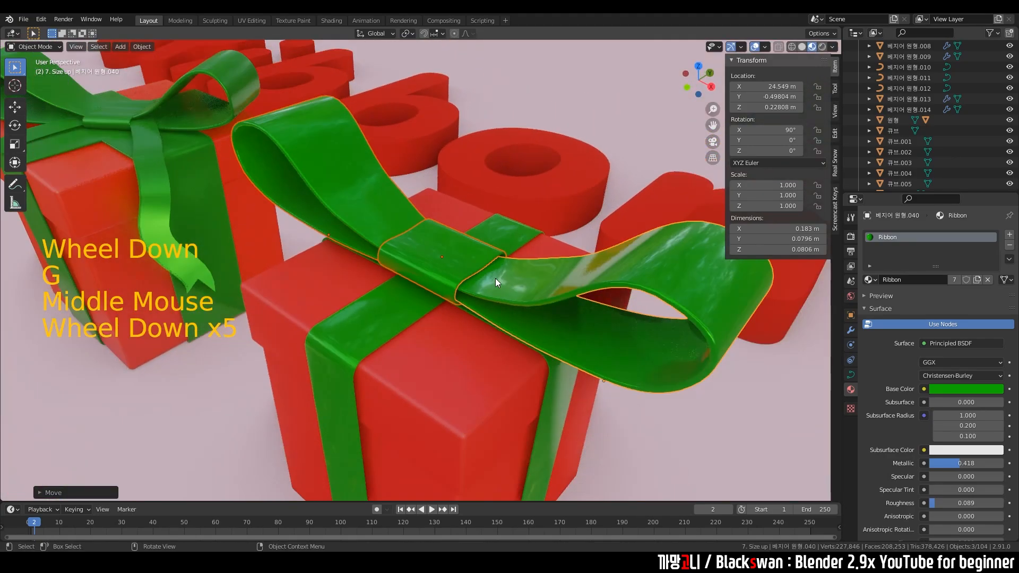
Rotate the bow about 33.6° around the vertical axis in top view so it lies diagonally across the lid.
{"action": "key", "text": "grave"}
{"action": "scroll", "coordinate": [587, 271], "scroll_direction": "down", "scroll_amount": 3}
{"action": "key", "text": "r"}
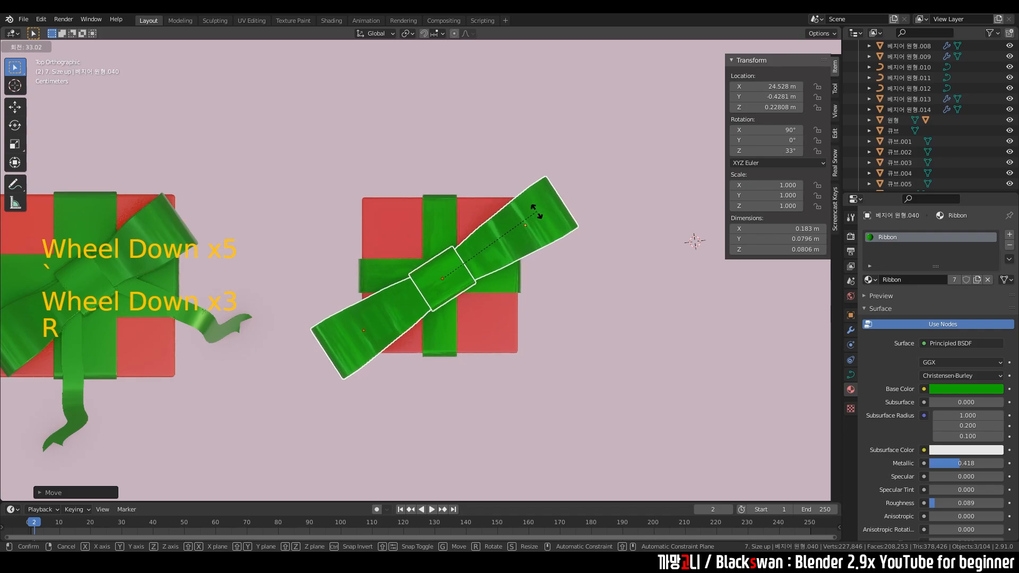
{"action": "left_click", "coordinate": [544, 249]}
{"action": "middle_click_drag", "start_coordinate": [544, 250], "coordinate": [495, 228]}
{"action": "scroll", "coordinate": [547, 292], "scroll_direction": "up", "scroll_amount": 1}
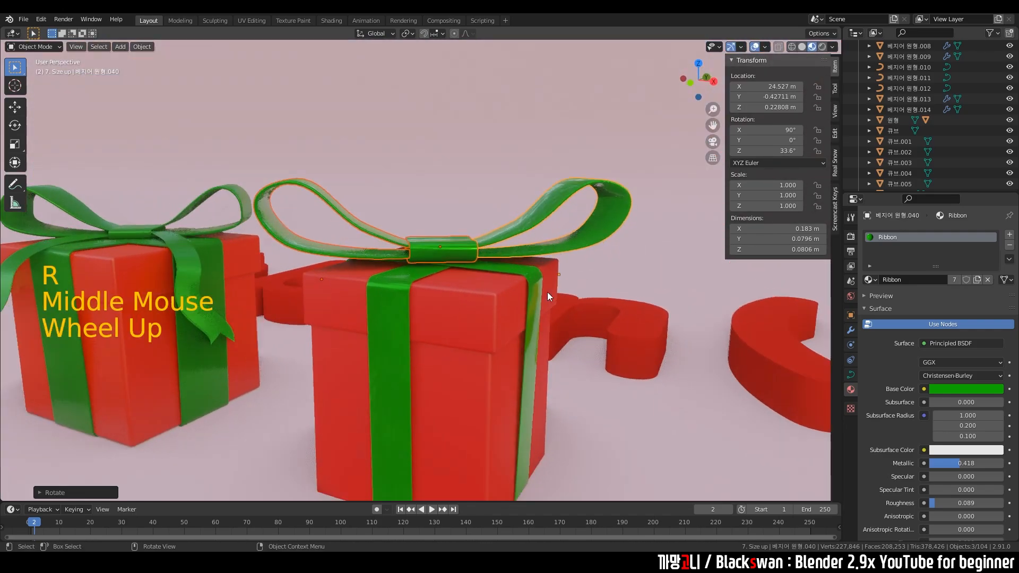
{"action": "left_click", "coordinate": [601, 266]}
{"action": "scroll", "coordinate": [601, 266], "scroll_direction": "down", "scroll_amount": 3}
{"action": "middle_click_drag", "start_coordinate": [601, 266], "coordinate": [582, 342]}
{"action": "scroll", "coordinate": [582, 342], "scroll_direction": "up", "scroll_amount": 1}
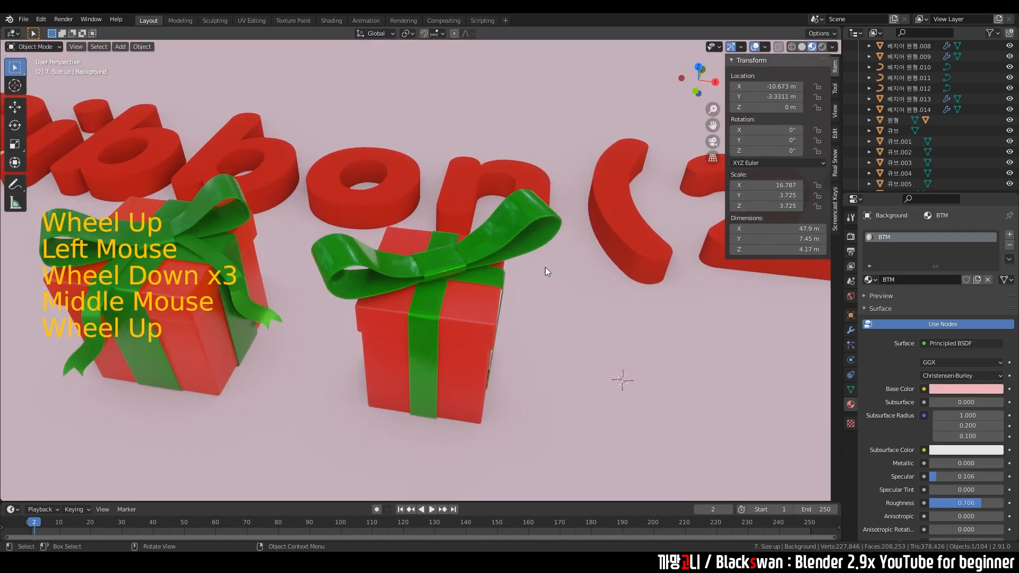
Select all three parts of the bow and scale them down uniformly by a small amount.
{"action": "left_click", "coordinate": [513, 243]}
{"action": "left_click", "coordinate": [448, 263], "text": "shift"}
{"action": "key", "text": "s"}
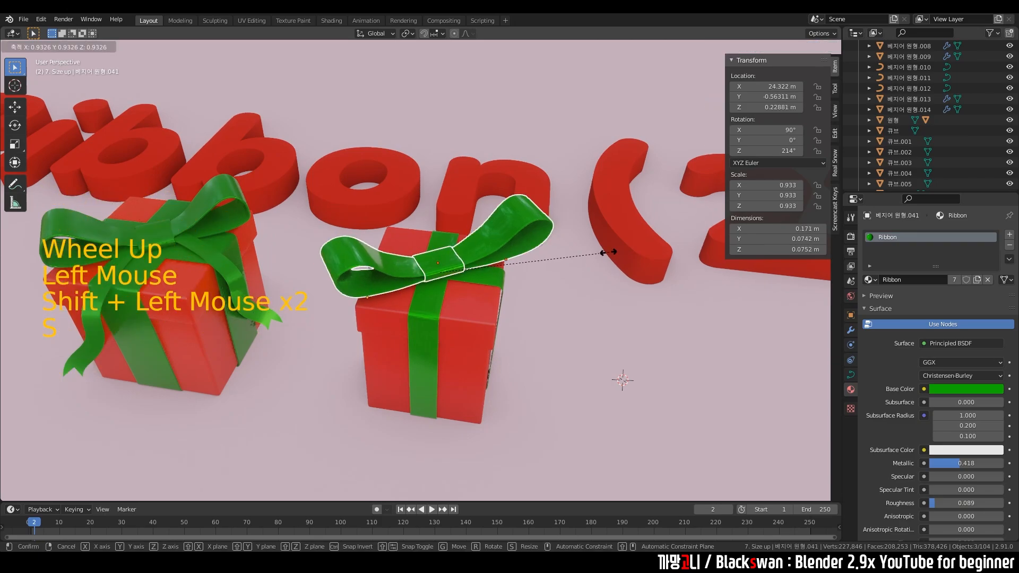
{"action": "left_click", "coordinate": [556, 332]}
{"action": "middle_click_drag", "start_coordinate": [556, 331], "coordinate": [539, 317]}
{"action": "scroll", "coordinate": [558, 332], "scroll_direction": "up", "scroll_amount": 2}
{"action": "middle_click_drag", "start_coordinate": [572, 346], "coordinate": [451, 313], "text": "shift"}
{"action": "scroll", "coordinate": [503, 343], "scroll_direction": "down", "scroll_amount": 1}
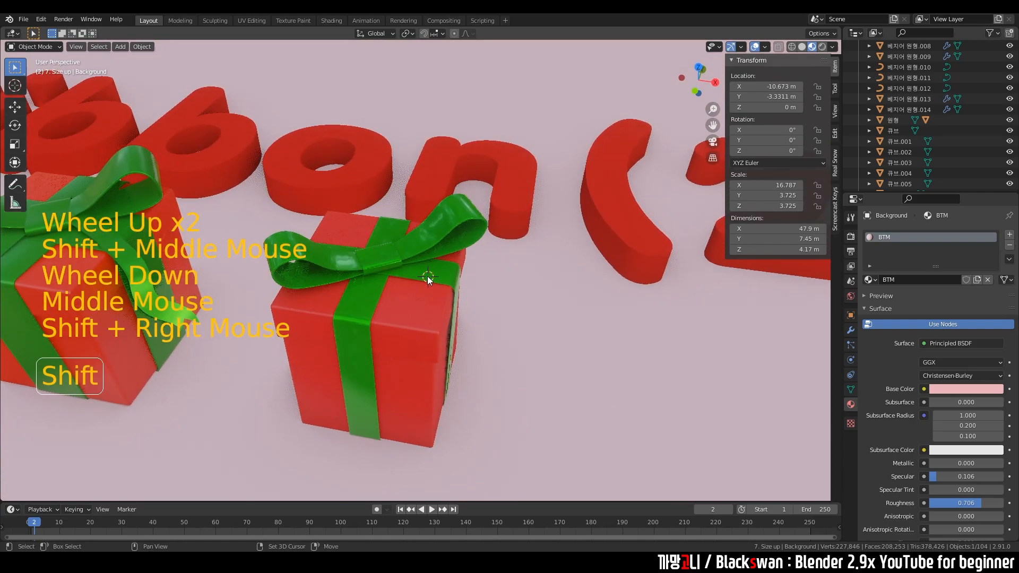
Add a Bezier curve on the box lid beside the bow and scale it uniformly to about 0.105.
{"action": "scroll", "coordinate": [446, 305], "scroll_direction": "up", "scroll_amount": 1}
{"action": "key", "text": "shift+a"}
{"action": "mouse_move", "coordinate": [532, 321]}
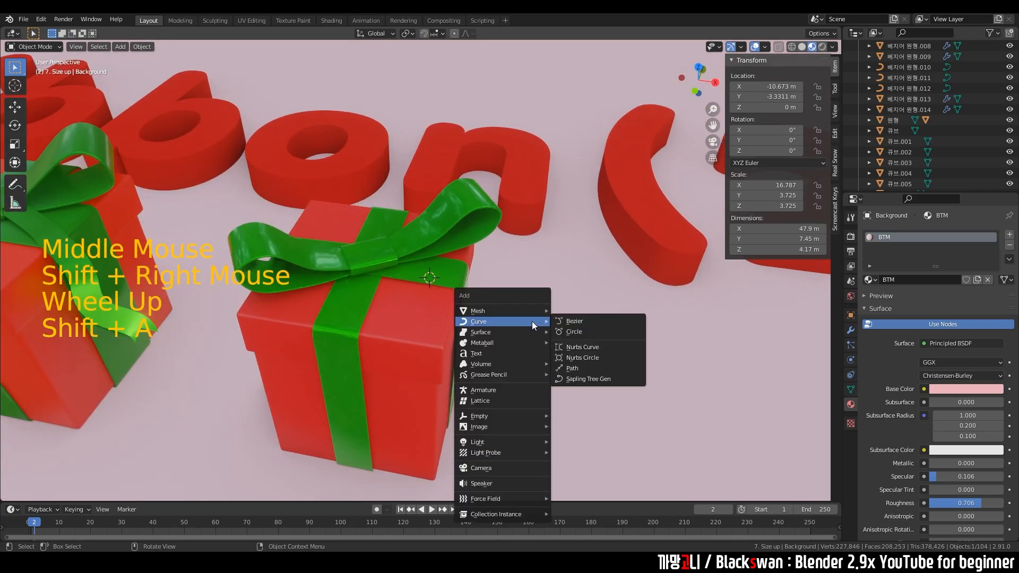
{"action": "left_click", "coordinate": [575, 323]}
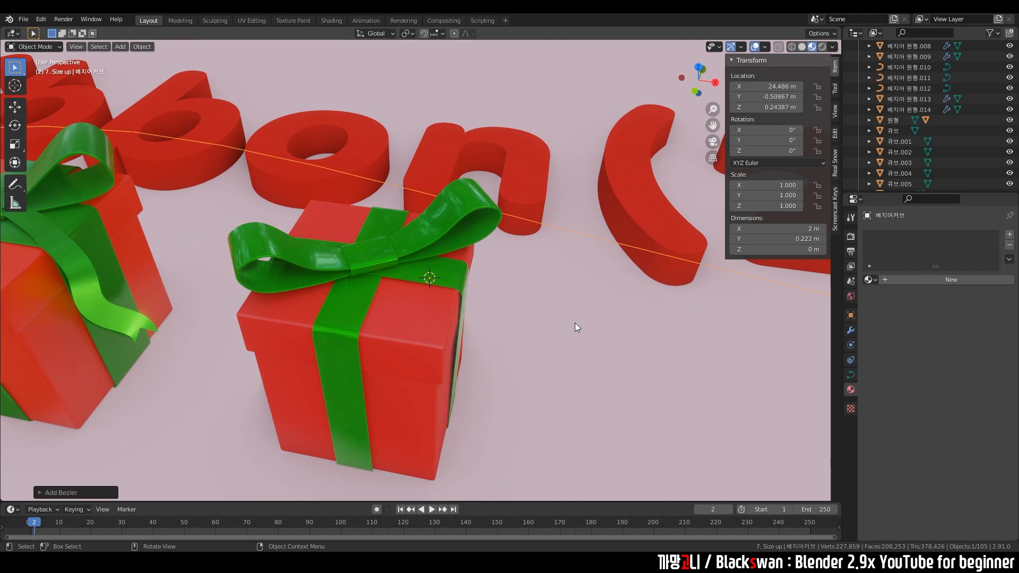
{"action": "scroll", "coordinate": [571, 319], "scroll_direction": "down", "scroll_amount": 3}
{"action": "scroll", "coordinate": [569, 321], "scroll_direction": "down", "scroll_amount": 2}
{"action": "key", "text": "s"}
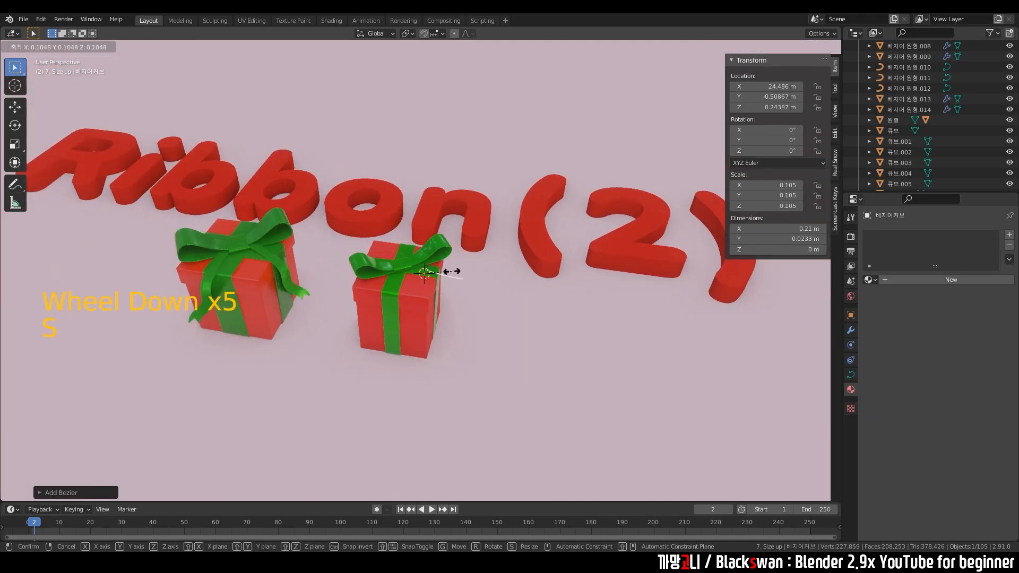
{"action": "left_click", "coordinate": [451, 272]}
Move the new curve in top view to the empty area beside the gift box.
{"action": "scroll", "coordinate": [463, 301], "scroll_direction": "up", "scroll_amount": 10}
{"action": "scroll", "coordinate": [482, 302], "scroll_direction": "down", "scroll_amount": 5}
{"action": "key", "text": "grave"}
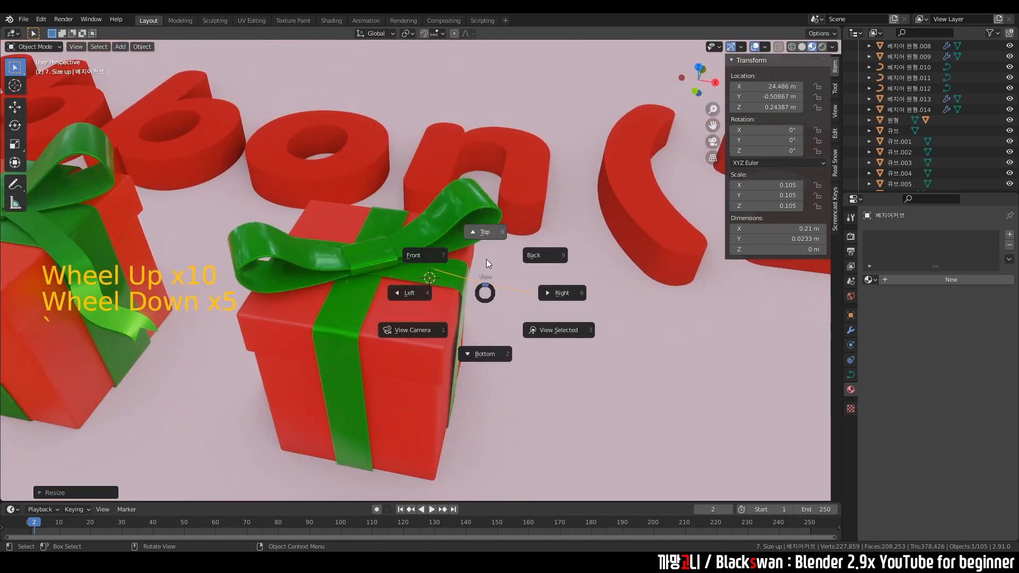
{"action": "left_click", "coordinate": [485, 234]}
{"action": "key", "text": "g"}
{"action": "left_click", "coordinate": [653, 319]}
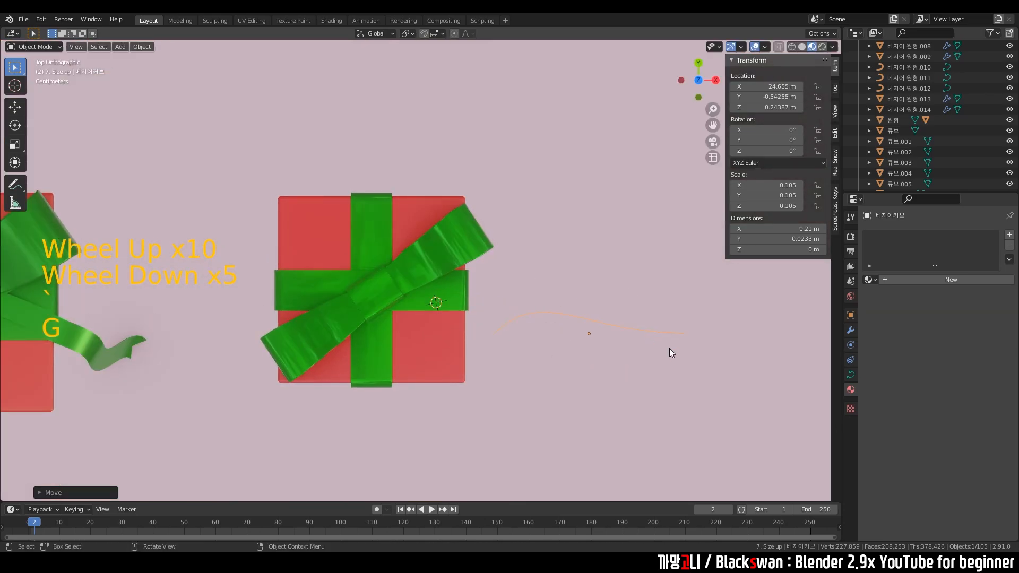
{"action": "middle_click_drag", "start_coordinate": [670, 349], "coordinate": [526, 294], "text": "shift"}
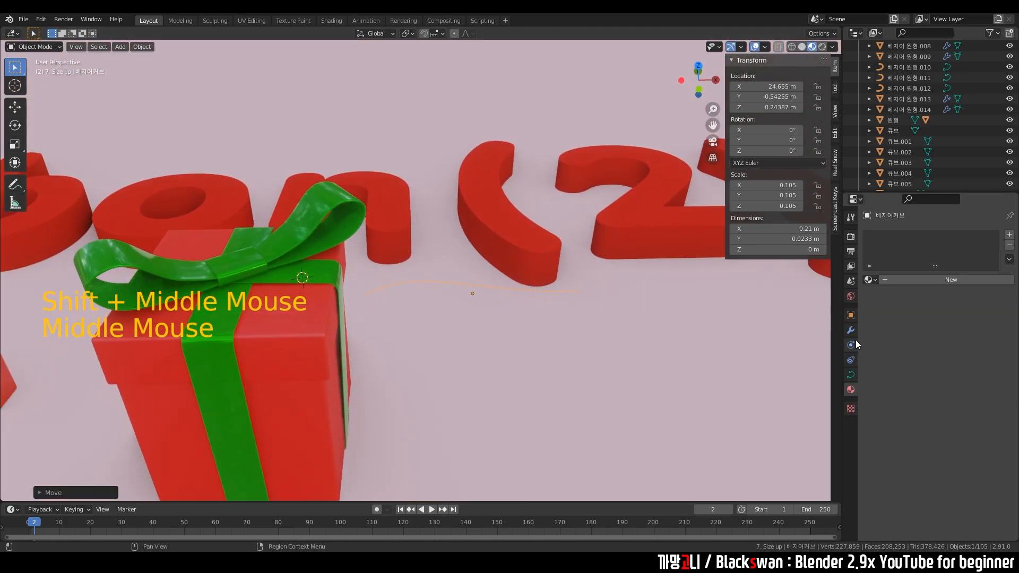
Extrude the new curve by 0.2 m to turn it into a ribbon strip.
{"action": "left_click", "coordinate": [851, 375]}
{"action": "scroll", "coordinate": [945, 409], "scroll_direction": "down", "scroll_amount": 5}
{"action": "left_click_drag", "start_coordinate": [961, 402], "coordinate": [984, 402]}
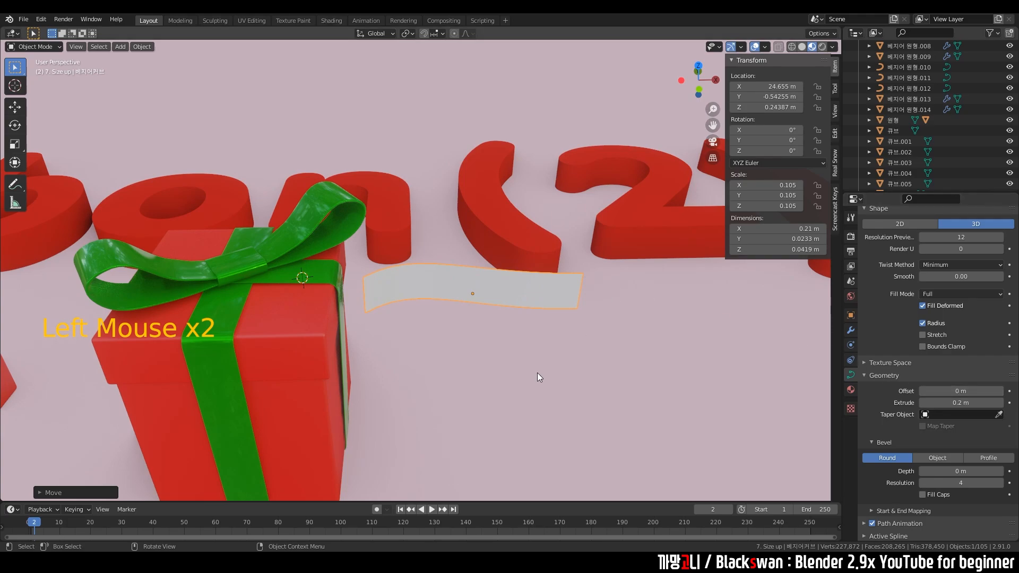
Rotate the strip 90° around the X axis so that it lies flat.
{"action": "scroll", "coordinate": [501, 279], "scroll_direction": "down", "scroll_amount": 2}
{"action": "middle_click_drag", "start_coordinate": [502, 283], "coordinate": [575, 288]}
{"action": "scroll", "coordinate": [584, 282], "scroll_direction": "down", "scroll_amount": 2}
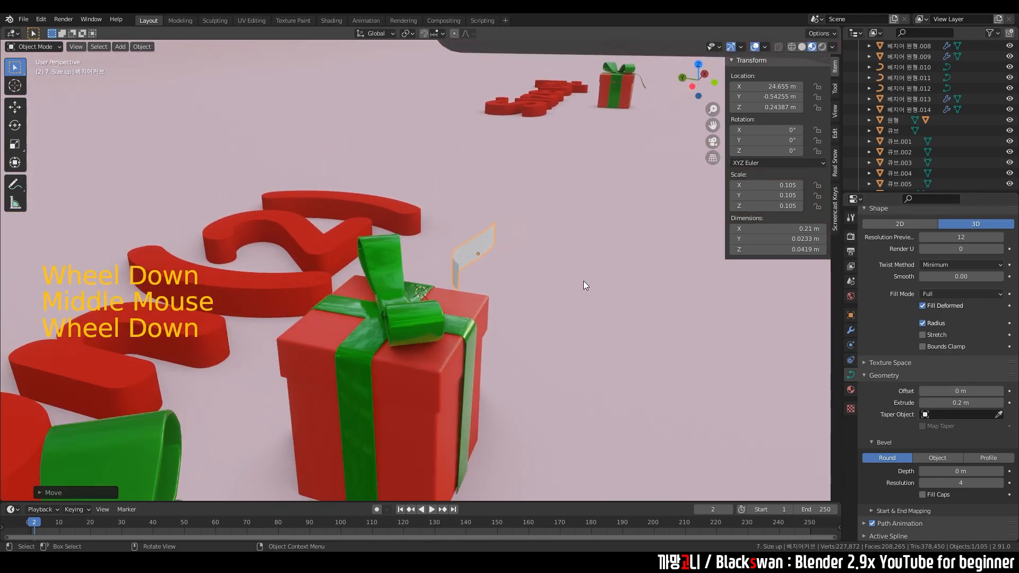
{"action": "key", "text": "r"}
{"action": "key", "text": "x"}
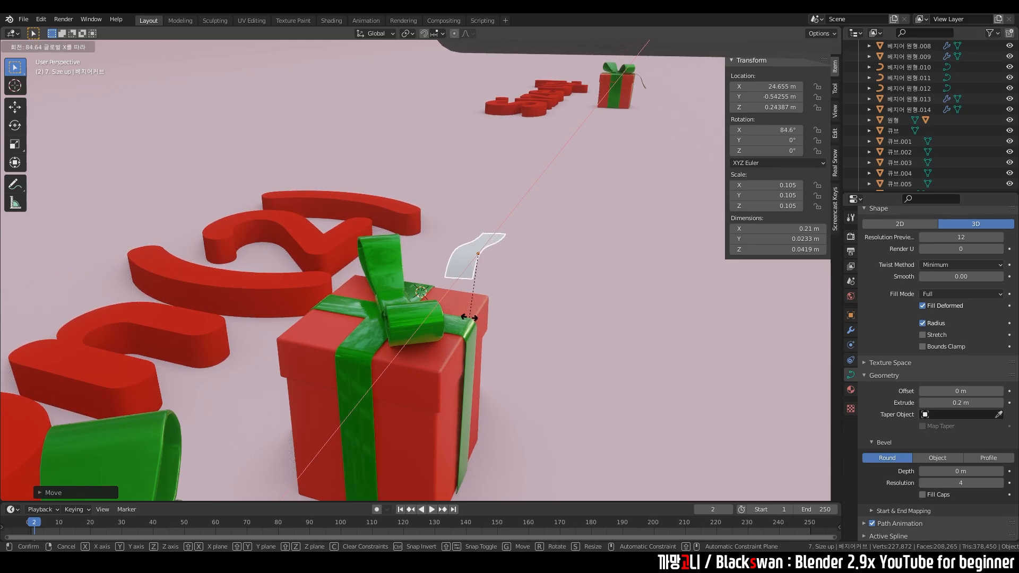
{"action": "key", "text": "Return"}
Place the strip with one end under the bow and rotate it about -18.3° around the Z axis in top view.
{"action": "middle_click_drag", "start_coordinate": [580, 315], "coordinate": [422, 360]}
{"action": "scroll", "coordinate": [423, 360], "scroll_direction": "up", "scroll_amount": 2}
{"action": "key", "text": "grave"}
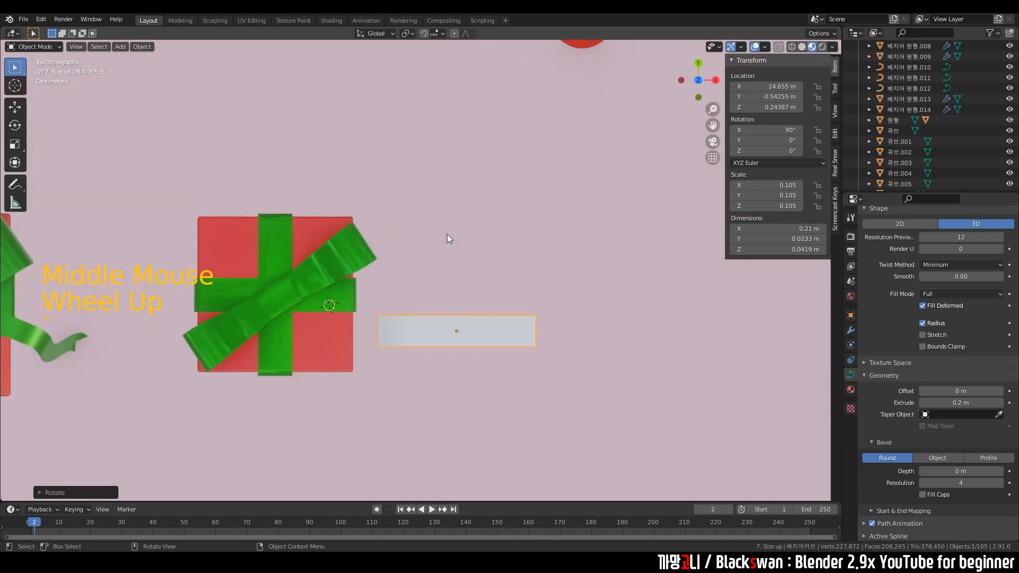
{"action": "key", "text": "g"}
{"action": "key", "text": "r"}
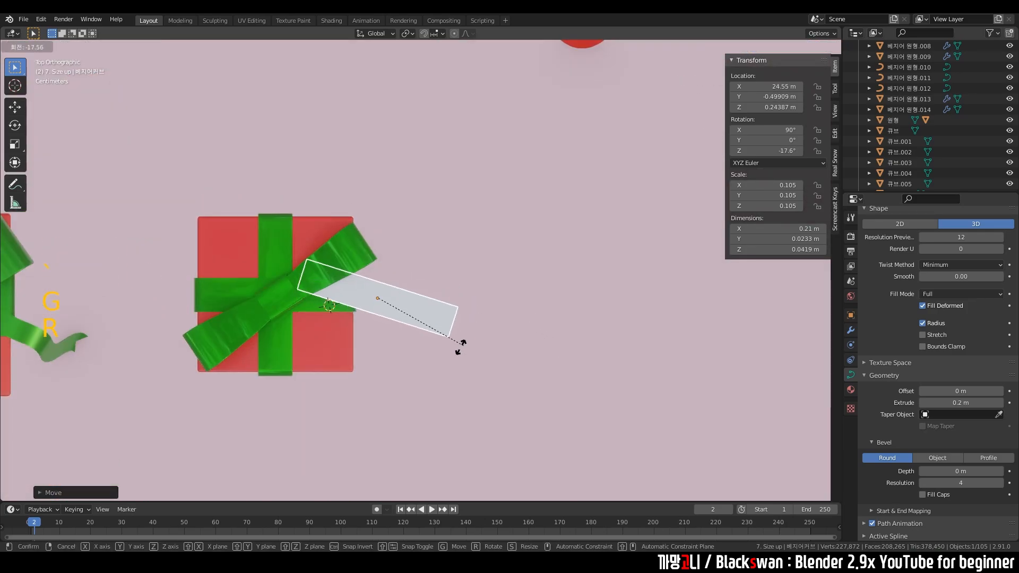
{"action": "left_click", "coordinate": [463, 346]}
{"action": "scroll", "coordinate": [463, 347], "scroll_direction": "up", "scroll_amount": 3}
{"action": "middle_click_drag", "start_coordinate": [393, 284], "coordinate": [405, 272], "text": "shift"}
{"action": "scroll", "coordinate": [448, 242], "scroll_direction": "up", "scroll_amount": 2}
{"action": "key", "text": "g"}
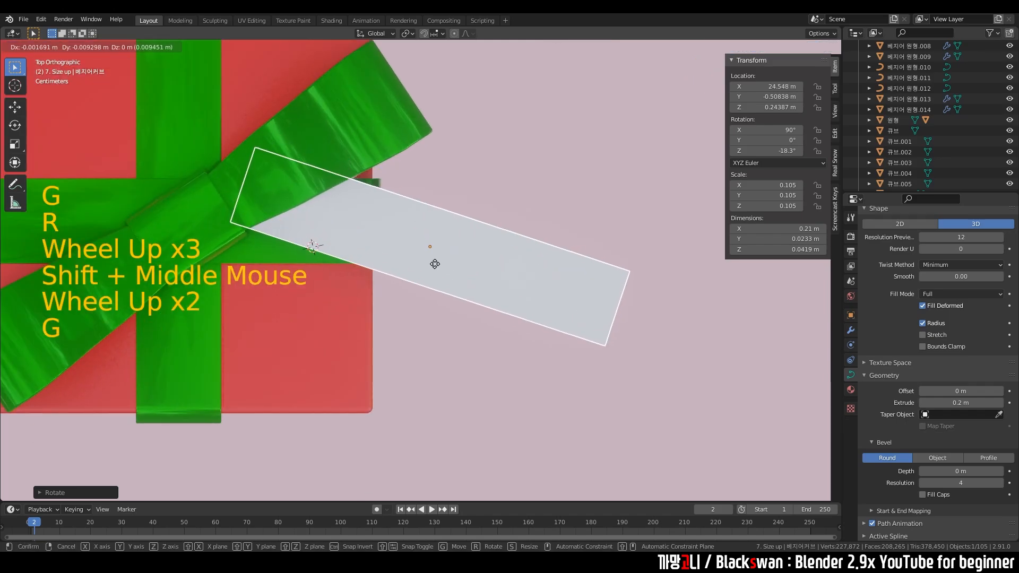
{"action": "left_click", "coordinate": [304, 209]}
Move the strip's control point beneath the bow slightly outward and rotate it to curve that end.
{"action": "key", "text": "Tab"}
{"action": "left_click", "coordinate": [249, 202]}
{"action": "key", "text": "g"}
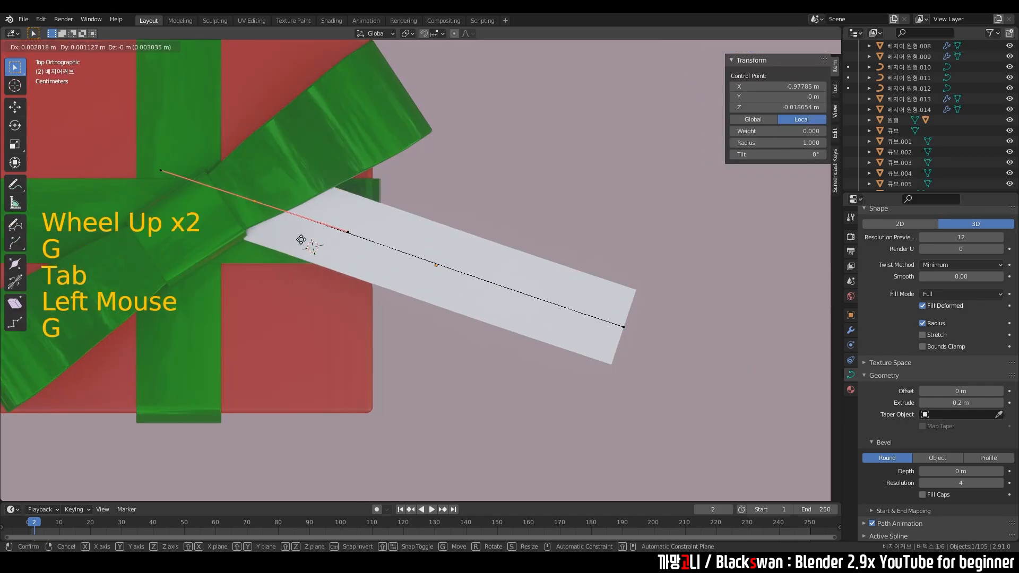
{"action": "left_click", "coordinate": [311, 233]}
{"action": "key", "text": "r"}
{"action": "left_click", "coordinate": [393, 135]}
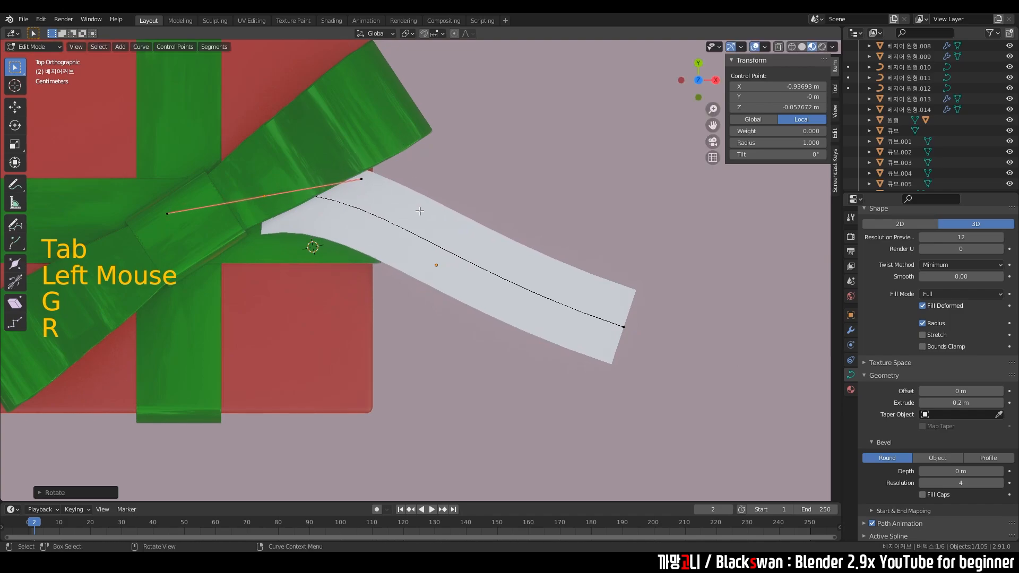
Subdivide the strip's curve and shift the new middle control point to give the ribbon tail a gentle bend.
{"action": "right_click", "coordinate": [425, 244]}
{"action": "left_click", "coordinate": [422, 241]}
{"action": "left_click", "coordinate": [465, 259]}
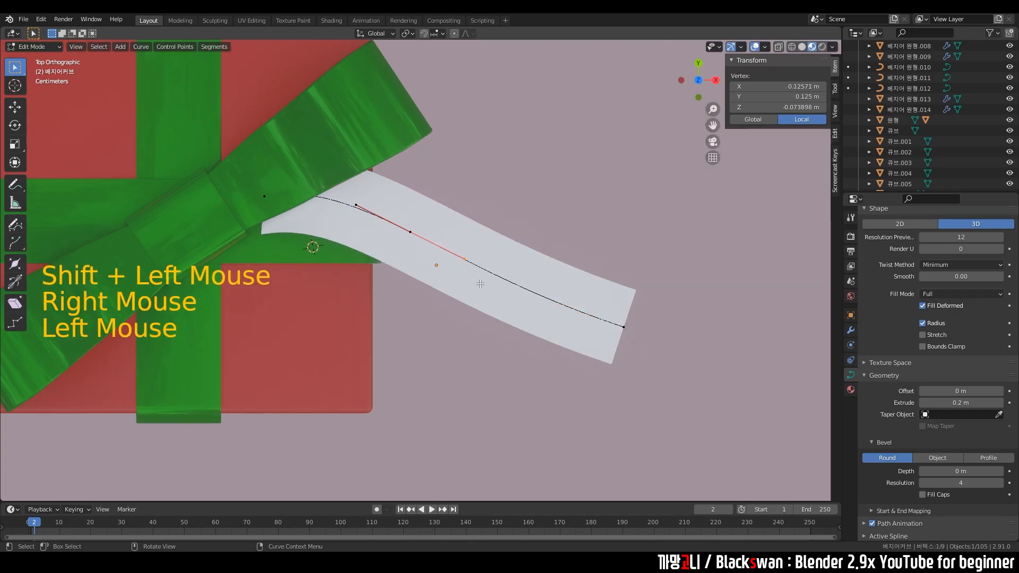
{"action": "left_click_drag", "start_coordinate": [382, 206], "coordinate": [427, 242]}
{"action": "key", "text": "g"}
{"action": "left_click", "coordinate": [425, 230]}
Pull the strip's starting control point further under the bow toward the centre band.
{"action": "left_click_drag", "start_coordinate": [246, 160], "coordinate": [284, 213]}
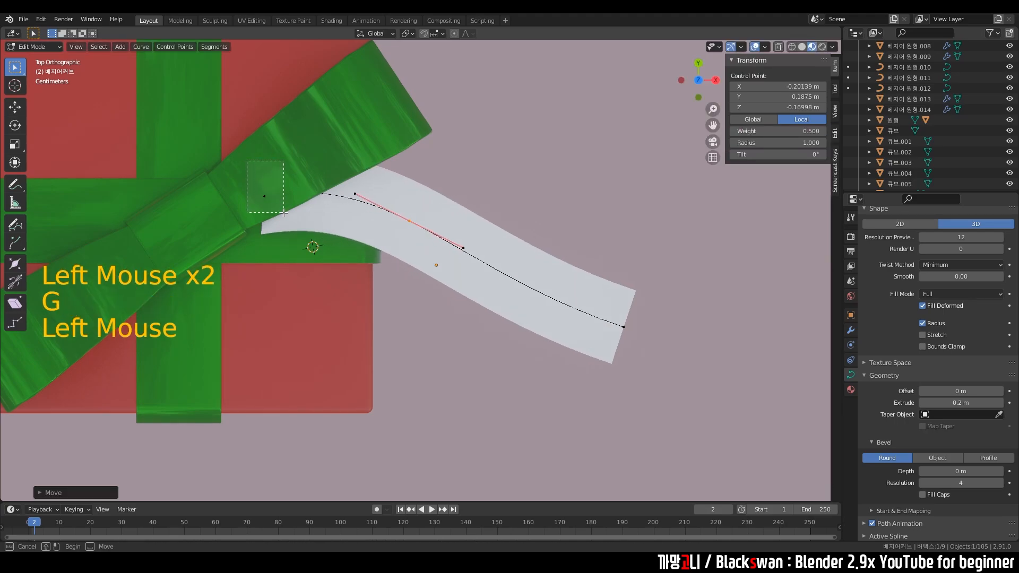
{"action": "key", "text": "g"}
{"action": "left_click", "coordinate": [236, 210]}
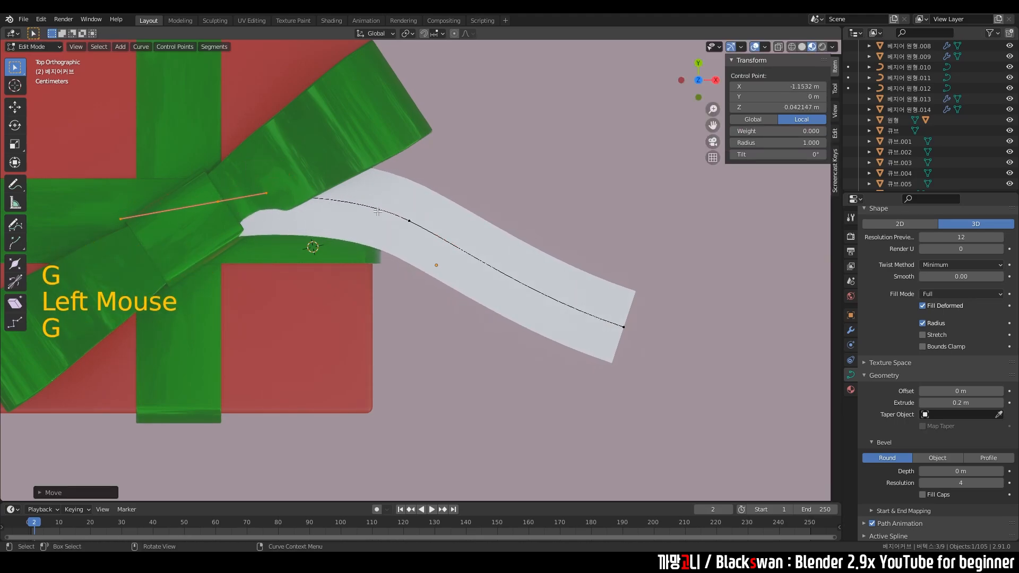
Reduce the ribbon strip's extrude to 0.174 m and move the inner handle of its starting control point under the bow.
{"action": "left_click", "coordinate": [962, 403], "text": "shift"}
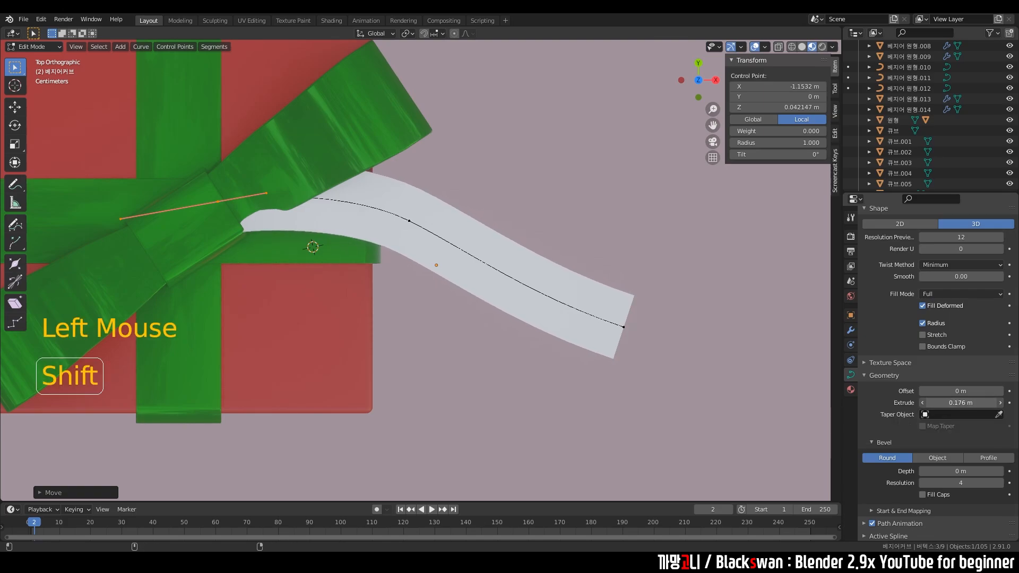
{"action": "key", "text": "g"}
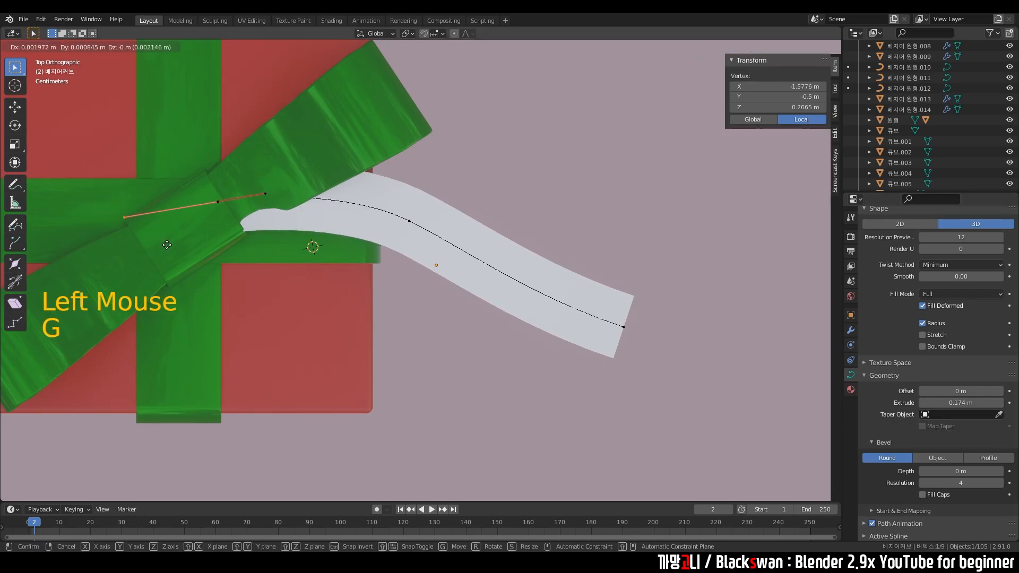
{"action": "left_click", "coordinate": [206, 249]}
Move the strip's middle control point lower beside the lid, adjusting its position in perspective and front view.
{"action": "left_click", "coordinate": [409, 221]}
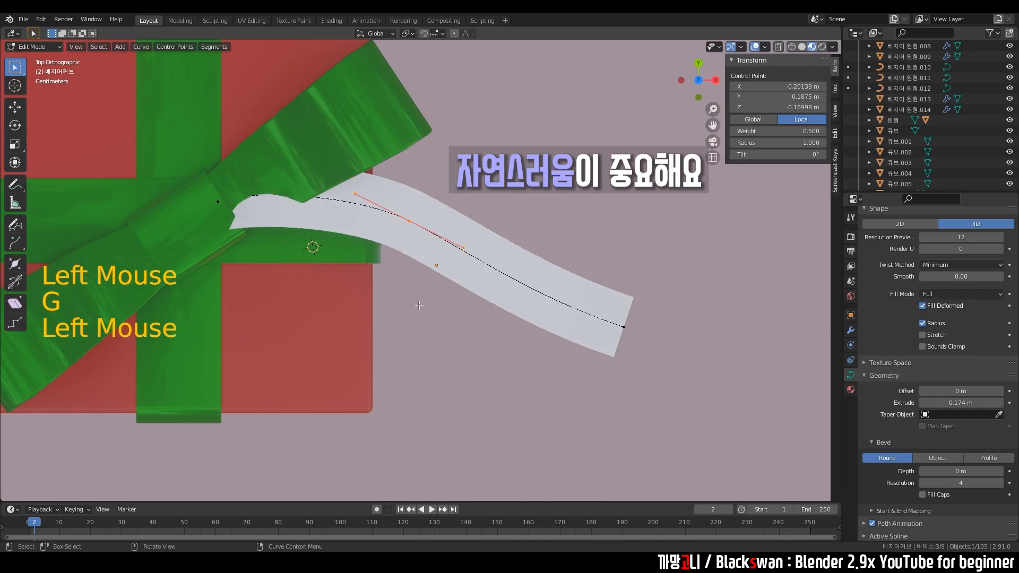
{"action": "middle_click_drag", "start_coordinate": [419, 305], "coordinate": [444, 249]}
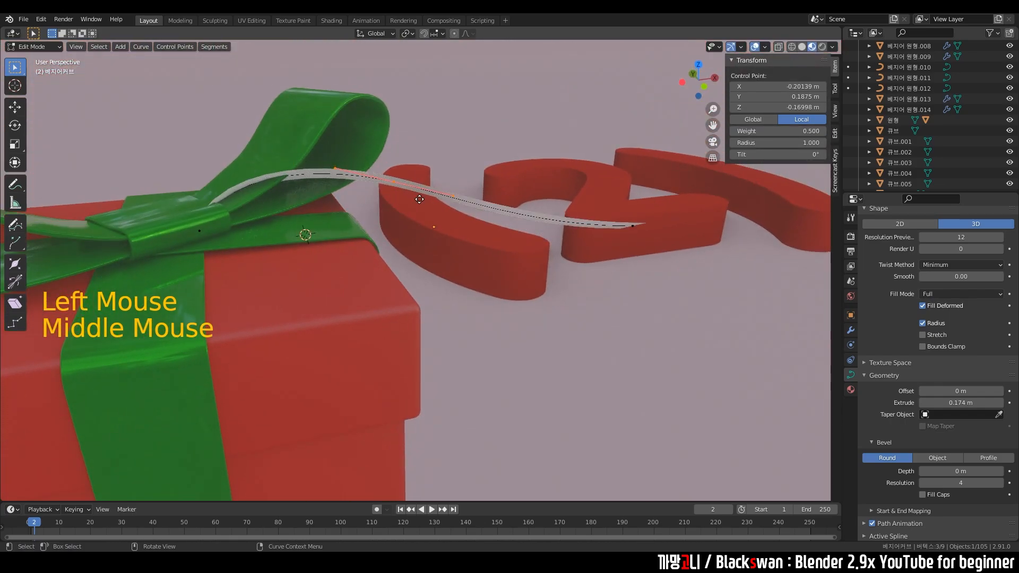
{"action": "key", "text": "g"}
{"action": "left_click", "coordinate": [398, 221]}
{"action": "key", "text": "grave"}
{"action": "scroll", "coordinate": [381, 206], "scroll_direction": "up", "scroll_amount": 3}
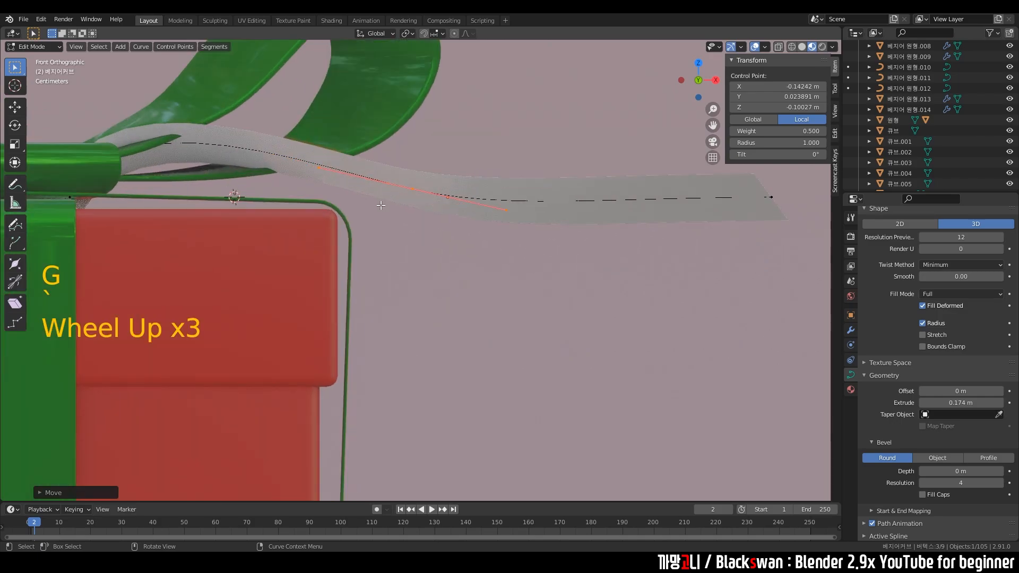
{"action": "key", "text": "g"}
{"action": "left_click", "coordinate": [417, 239]}
Reposition both handles of the starting control point in front view so the strip lies flat under the bow.
{"action": "middle_click_drag", "start_coordinate": [144, 159], "coordinate": [290, 177], "text": "shift"}
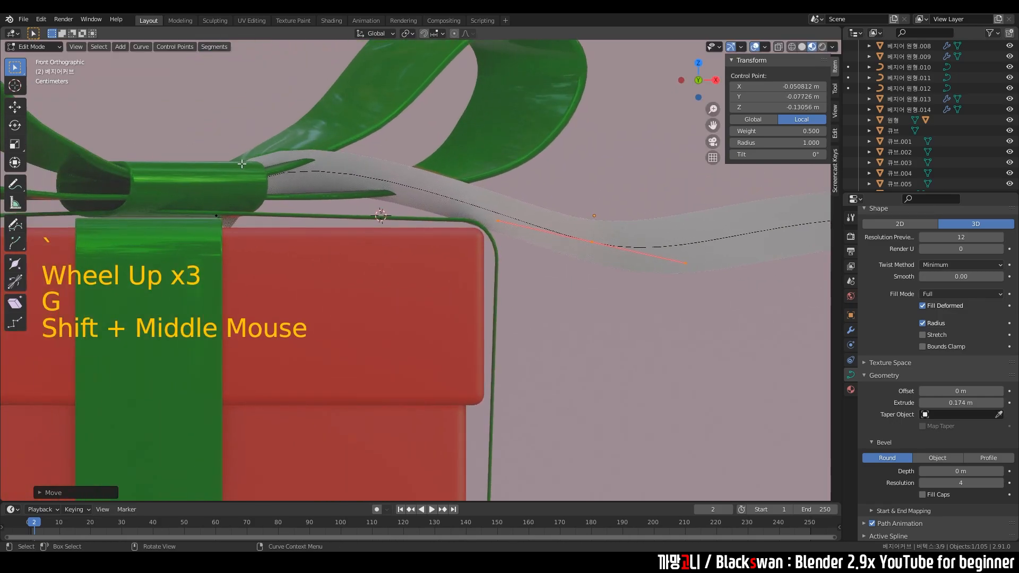
{"action": "left_click", "coordinate": [216, 216]}
{"action": "left_click", "coordinate": [271, 111]}
{"action": "key", "text": "g"}
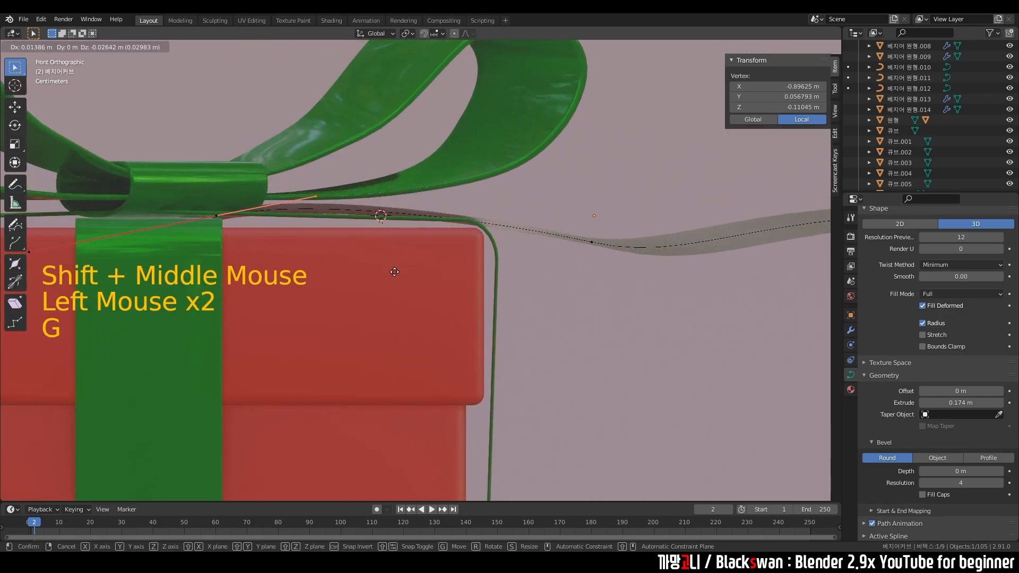
{"action": "left_click", "coordinate": [394, 285]}
{"action": "middle_click_drag", "start_coordinate": [312, 233], "coordinate": [395, 249], "text": "shift"}
{"action": "left_click_drag", "start_coordinate": [87, 193], "coordinate": [171, 253]}
{"action": "key", "text": "g"}
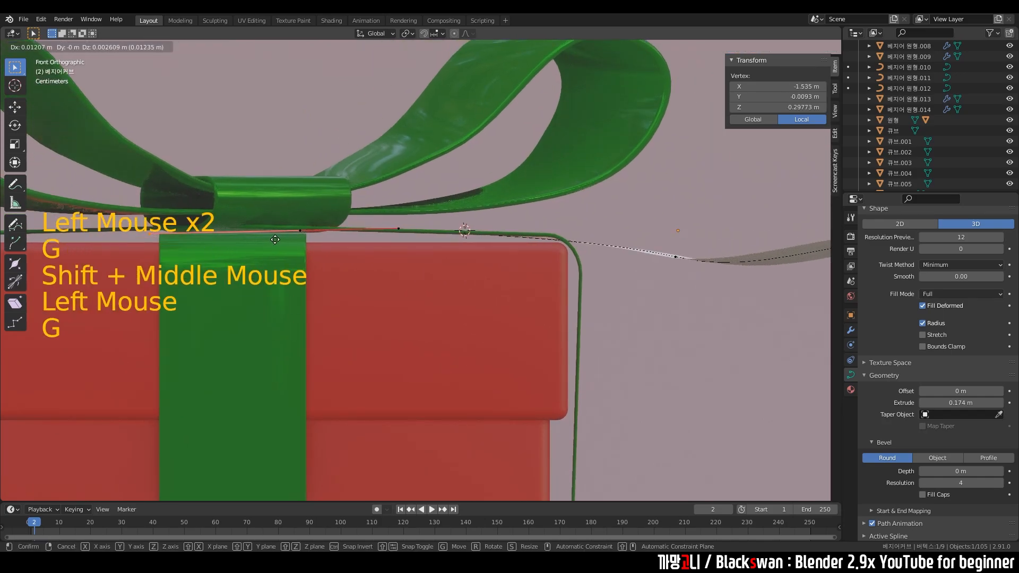
{"action": "left_click", "coordinate": [276, 237]}
Raise the starting control point into the bow's centre band.
{"action": "left_click", "coordinate": [329, 241]}
{"action": "key", "text": "g"}
{"action": "left_click", "coordinate": [361, 219]}
Move the middle control point inward and slightly up toward the lid's edge in front view.
{"action": "middle_click_drag", "start_coordinate": [489, 228], "coordinate": [231, 207], "text": "shift"}
{"action": "left_click", "coordinate": [418, 239]}
{"action": "key", "text": "g"}
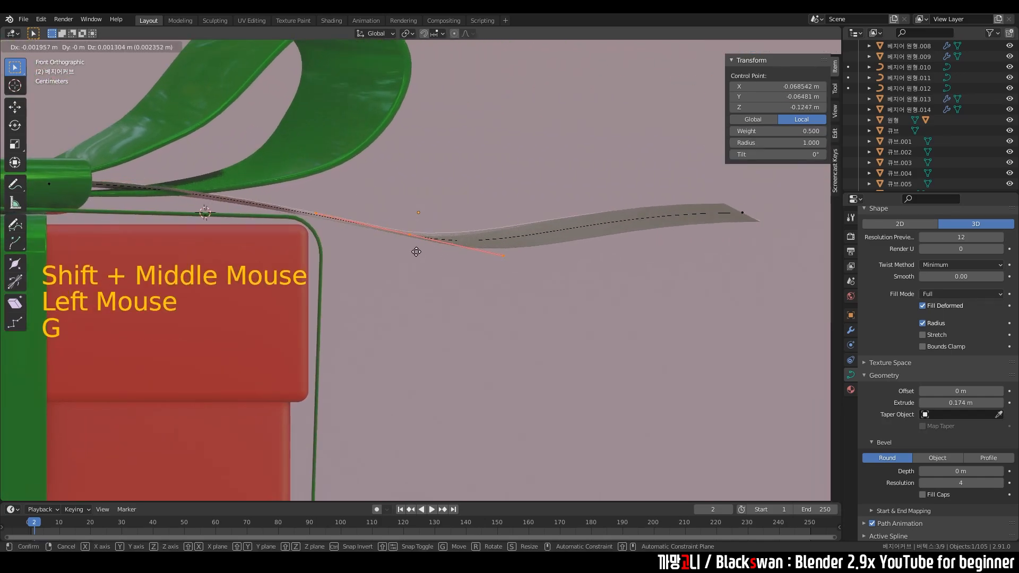
{"action": "left_click", "coordinate": [329, 221]}
Shift the middle control point again and scale its handles to reshape the bend near the lid's edge.
{"action": "scroll", "coordinate": [330, 222], "scroll_direction": "down", "scroll_amount": 2}
{"action": "middle_click_drag", "start_coordinate": [329, 223], "coordinate": [348, 334]}
{"action": "key", "text": "grave"}
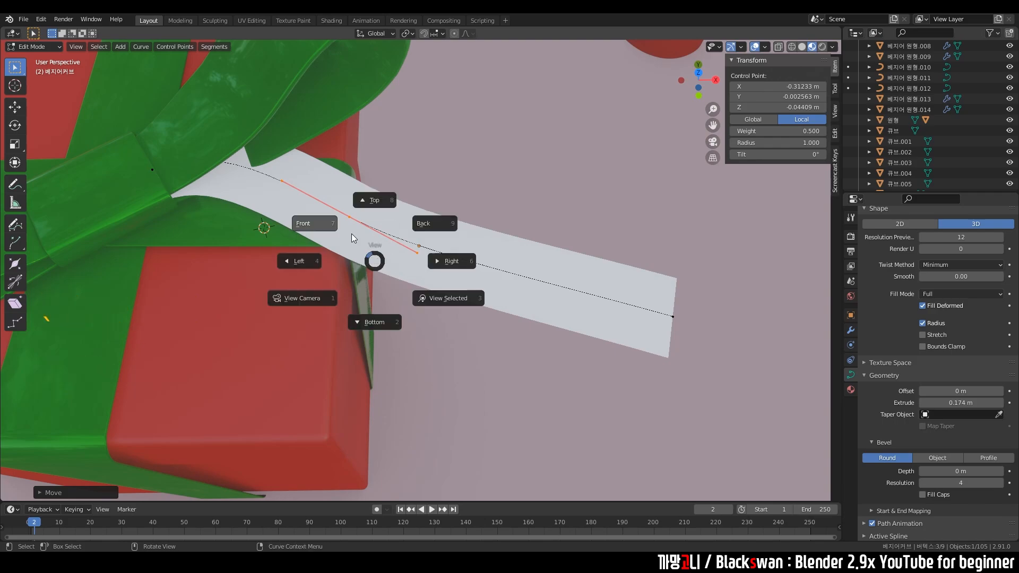
{"action": "left_click", "coordinate": [350, 233]}
{"action": "key", "text": "g"}
{"action": "left_click", "coordinate": [457, 246]}
{"action": "key", "text": "s"}
{"action": "left_click", "coordinate": [384, 233]}
Subdivide the strip's outer segment, then move the new control point and scale its handles.
{"action": "middle_click_drag", "start_coordinate": [384, 233], "coordinate": [384, 290]}
{"action": "left_click_drag", "start_coordinate": [518, 214], "coordinate": [657, 333]}
{"action": "left_click", "coordinate": [675, 280]}
{"action": "left_click", "coordinate": [448, 233]}
{"action": "key", "text": "grave"}
{"action": "scroll", "coordinate": [371, 228], "scroll_direction": "up", "scroll_amount": 2}
{"action": "middle_click_drag", "start_coordinate": [382, 235], "coordinate": [484, 272], "text": "shift"}
{"action": "key", "text": "g"}
{"action": "left_click", "coordinate": [502, 246]}
{"action": "key", "text": "s"}
{"action": "left_click", "coordinate": [463, 234]}
Reposition the new control point just past the lid's edge.
{"action": "mouse_move", "coordinate": [463, 234]}
{"action": "middle_mouse_down"}
{"action": "mouse_move", "coordinate": [480, 282]}
{"action": "mouse_move", "coordinate": [478, 239]}
{"action": "middle_mouse_up"}
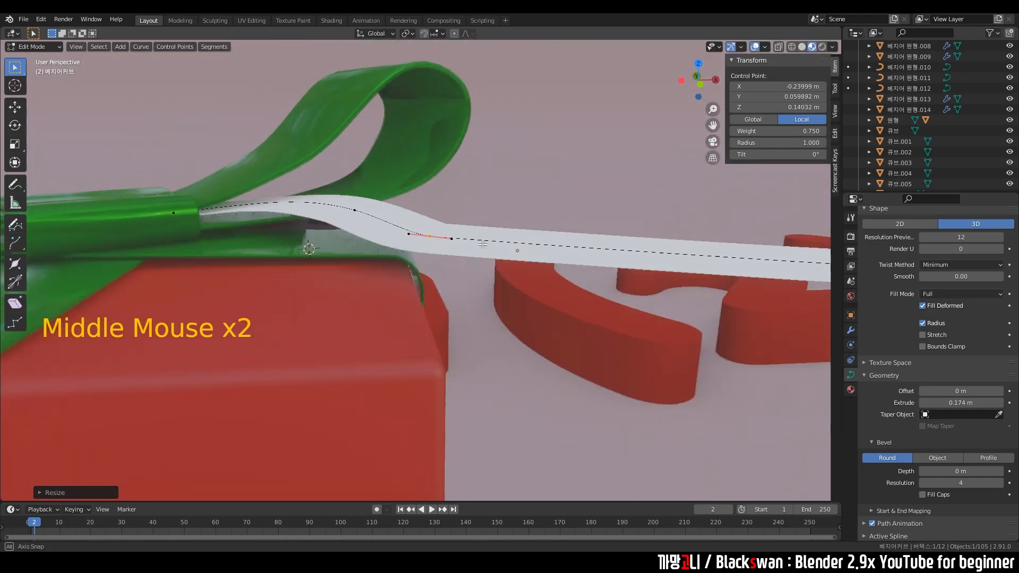
{"action": "key", "text": "g"}
{"action": "left_click", "coordinate": [467, 239]}
Move and rotate the middle control point nearest the bow in top view to bend the strip over the lid.
{"action": "key", "text": "grave"}
{"action": "key", "text": "g"}
{"action": "left_click", "coordinate": [442, 229]}
{"action": "key", "text": "r"}
{"action": "left_click", "coordinate": [416, 205]}
{"action": "key", "text": "g"}
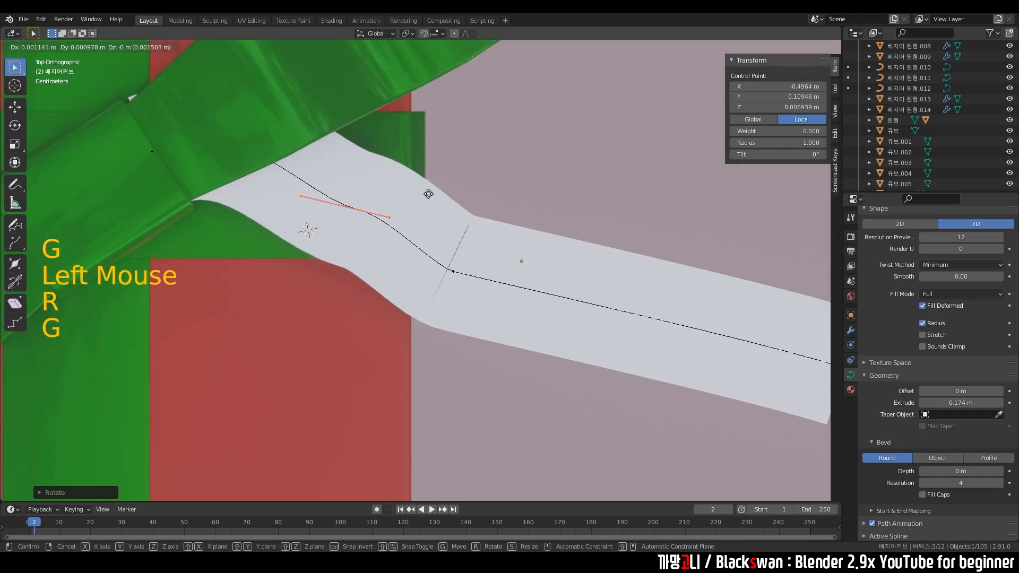
{"action": "left_click", "coordinate": [445, 174]}
Move the outer middle control point in top view and rotate it downward in front view.
{"action": "left_click", "coordinate": [493, 287]}
{"action": "key", "text": "g"}
{"action": "left_click", "coordinate": [516, 275]}
{"action": "key", "text": "grave"}
{"action": "key", "text": "r"}
{"action": "left_click", "coordinate": [528, 308]}
Lower the outer middle control point beside the lid's edge, refine its rotation and scale its handles.
{"action": "key", "text": "g"}
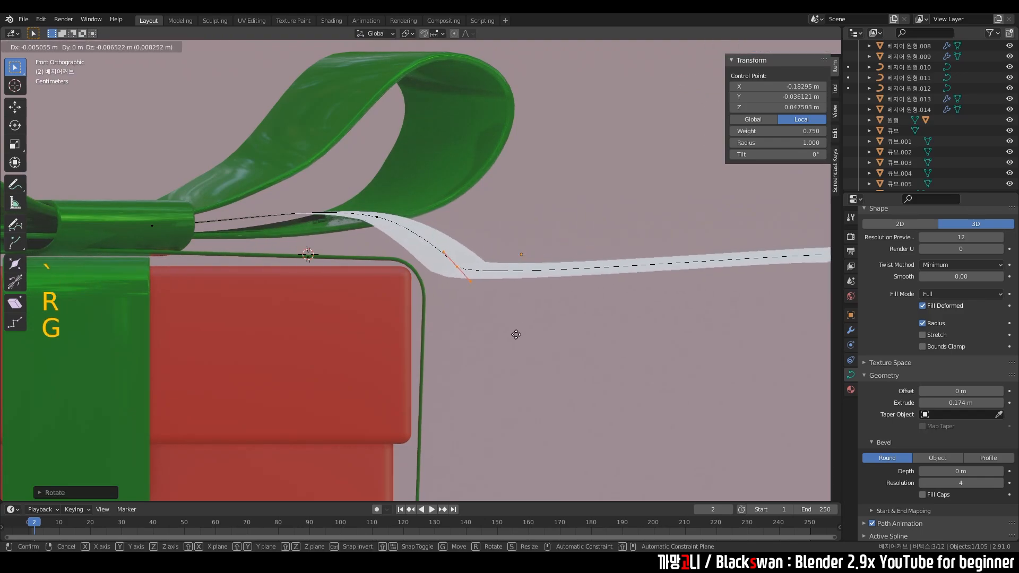
{"action": "left_click", "coordinate": [516, 336]}
{"action": "key", "text": "r"}
{"action": "key", "text": "g"}
{"action": "middle_click_drag", "start_coordinate": [589, 302], "coordinate": [484, 276]}
{"action": "key", "text": "s"}
{"action": "scroll", "coordinate": [582, 325], "scroll_direction": "down", "scroll_amount": 4}
{"action": "left_click", "coordinate": [485, 275]}
Bring the strip's end control point down beside the box, rotate it and adjust its outer handle.
{"action": "key", "text": "grave"}
{"action": "key", "text": "g"}
{"action": "key", "text": "r"}
{"action": "left_click", "coordinate": [556, 368]}
{"action": "key", "text": "g"}
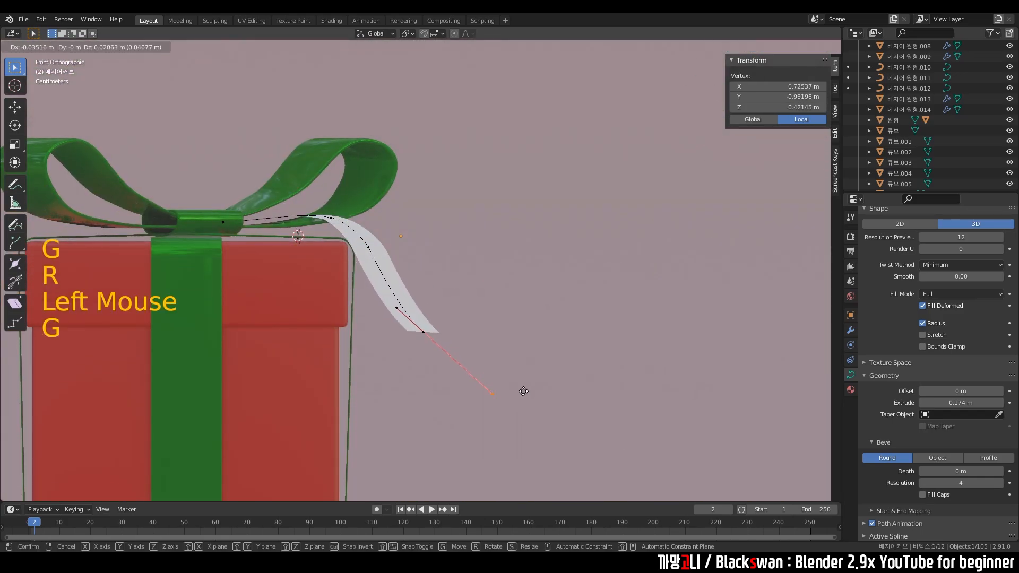
{"action": "left_click", "coordinate": [416, 326]}
Move the outer middle control point to smooth the hanging tail and check its shape in Object Mode.
{"action": "middle_click_drag", "start_coordinate": [416, 326], "coordinate": [451, 313]}
{"action": "left_click", "coordinate": [389, 251]}
{"action": "key", "text": "g"}
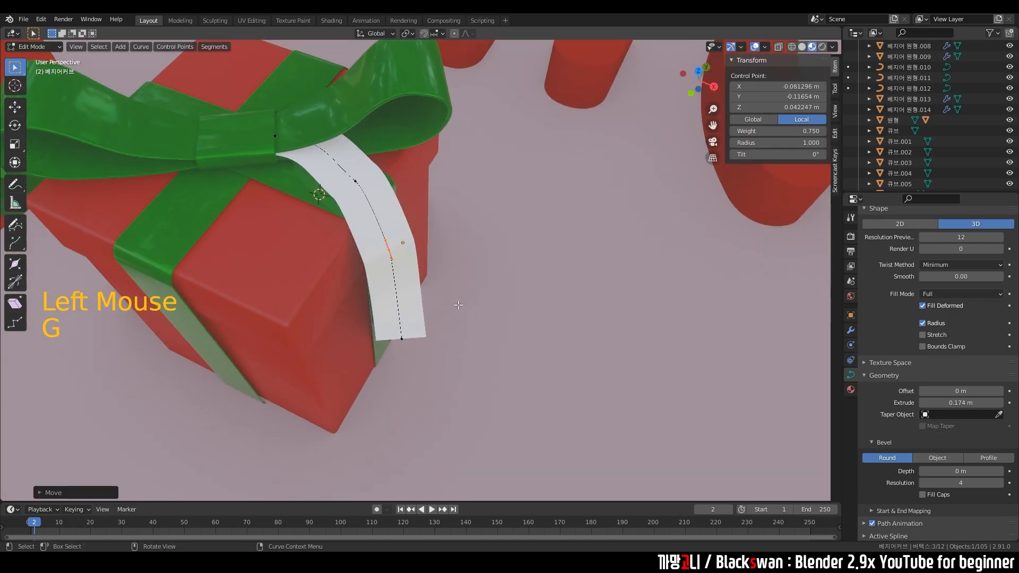
{"action": "key", "text": "Tab"}
{"action": "middle_click_drag", "start_coordinate": [386, 212], "coordinate": [373, 241]}
{"action": "scroll", "coordinate": [488, 197], "scroll_direction": "up", "scroll_amount": 3}
{"action": "key", "text": "Tab"}
Move the outer handle of the control point on the lid to smooth the curve over the edge.
{"action": "left_click", "coordinate": [373, 240]}
{"action": "key", "text": "g"}
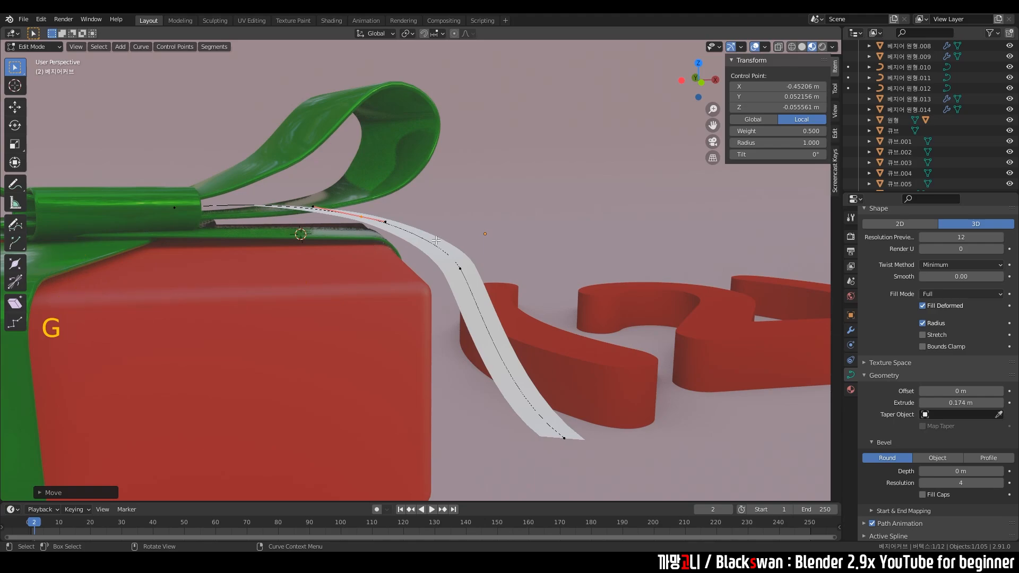
{"action": "middle_click_drag", "start_coordinate": [436, 240], "coordinate": [404, 282]}
{"action": "key", "text": "g"}
{"action": "left_click", "coordinate": [366, 276]}
{"action": "left_click", "coordinate": [423, 205]}
Rotate the lid control point's handles in top view and lengthen the outer handle along the strip.
{"action": "key", "text": "grave"}
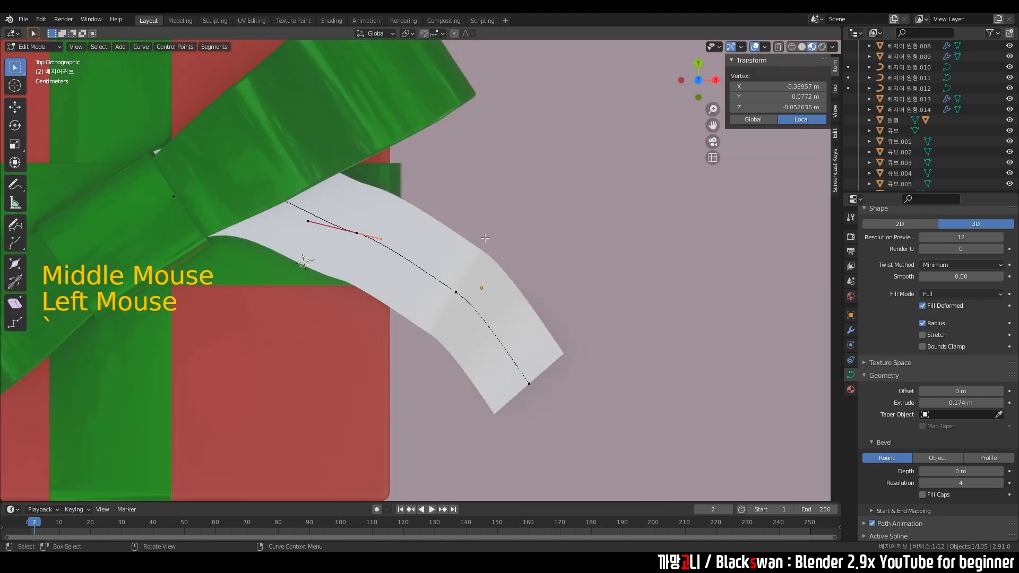
{"action": "double_click", "coordinate": [423, 276]}
{"action": "left_click", "coordinate": [373, 242]}
{"action": "key", "text": "r"}
{"action": "left_click", "coordinate": [460, 293]}
{"action": "left_click", "coordinate": [404, 257]}
{"action": "key", "text": "g"}
{"action": "left_click", "coordinate": [444, 277]}
Reposition the outer middle control point and the end control point so the tail hangs closer to the box.
{"action": "middle_click_drag", "start_coordinate": [492, 303], "coordinate": [476, 213], "text": "shift"}
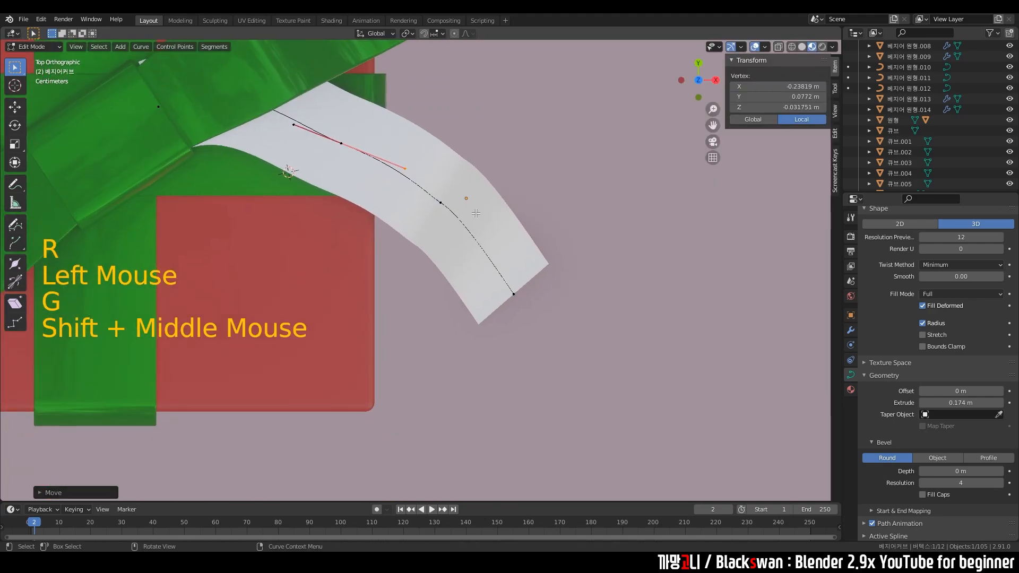
{"action": "left_click", "coordinate": [441, 203]}
{"action": "middle_click_drag", "start_coordinate": [501, 249], "coordinate": [496, 161]}
{"action": "key", "text": "g"}
{"action": "left_click", "coordinate": [459, 273]}
{"action": "left_click_drag", "start_coordinate": [485, 368], "coordinate": [553, 437]}
{"action": "key", "text": "g"}
{"action": "left_click", "coordinate": [525, 335]}
Extrude a further control point from the tail's end and rotate it so the tip curls outward.
{"action": "scroll", "coordinate": [525, 329], "scroll_direction": "down", "scroll_amount": 4}
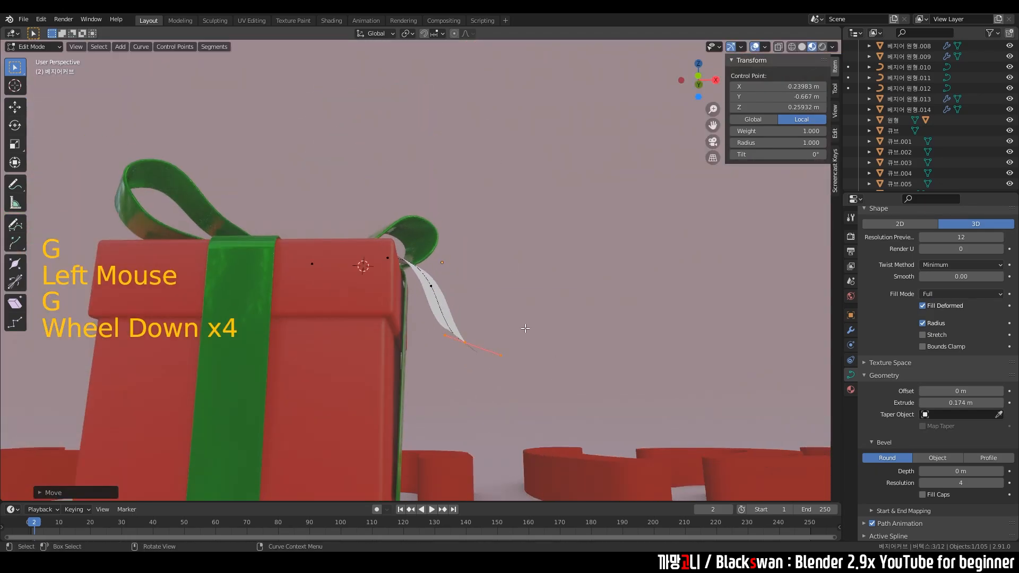
{"action": "middle_click_drag", "start_coordinate": [525, 328], "coordinate": [488, 346]}
{"action": "key", "text": "e"}
{"action": "left_click", "coordinate": [603, 451]}
{"action": "key", "text": "r"}
{"action": "left_click", "coordinate": [595, 397]}
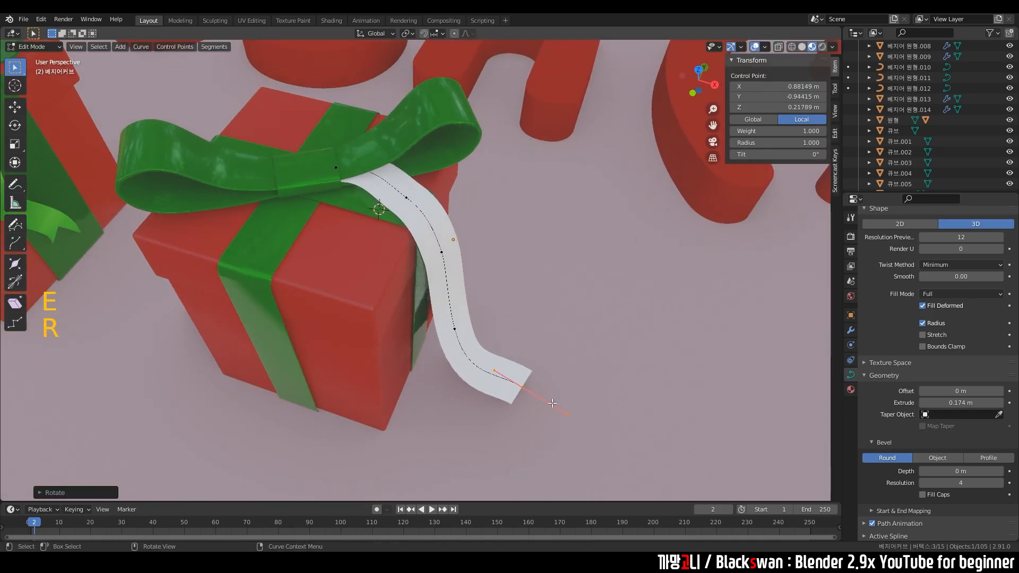
Link the green material from the bow loop to the ribbon tail.
{"action": "middle_click_drag", "start_coordinate": [554, 406], "coordinate": [594, 259]}
{"action": "middle_click_drag", "start_coordinate": [594, 314], "coordinate": [584, 350]}
{"action": "scroll", "coordinate": [584, 350], "scroll_direction": "down", "scroll_amount": 5}
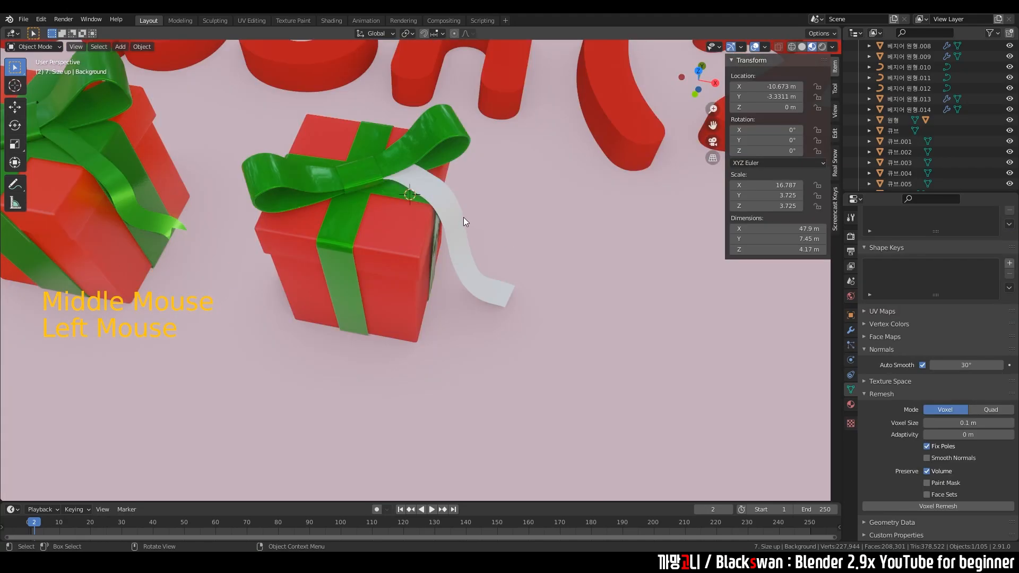
{"action": "double_click", "coordinate": [460, 216]}
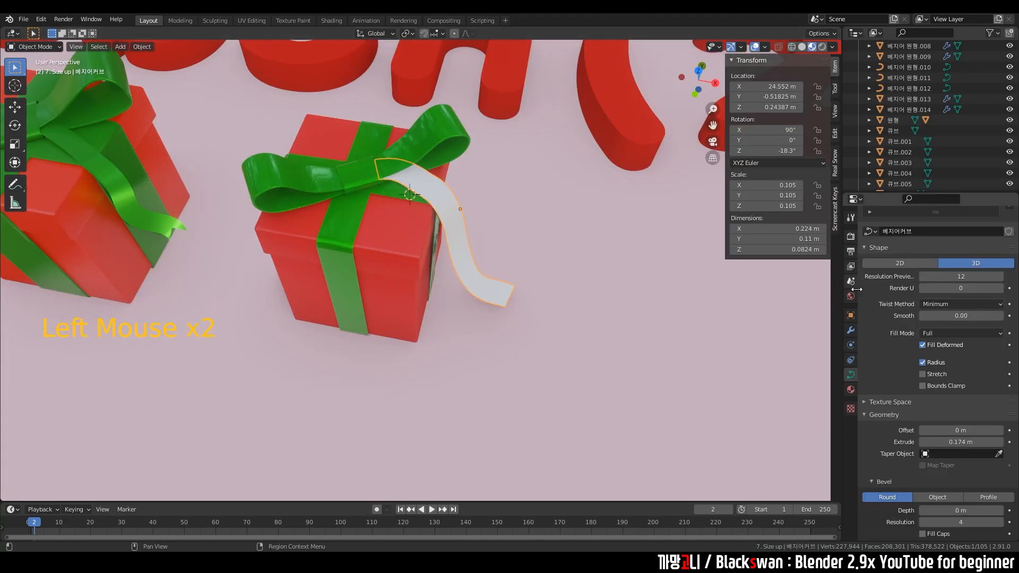
{"action": "left_click", "coordinate": [454, 138], "text": "shift"}
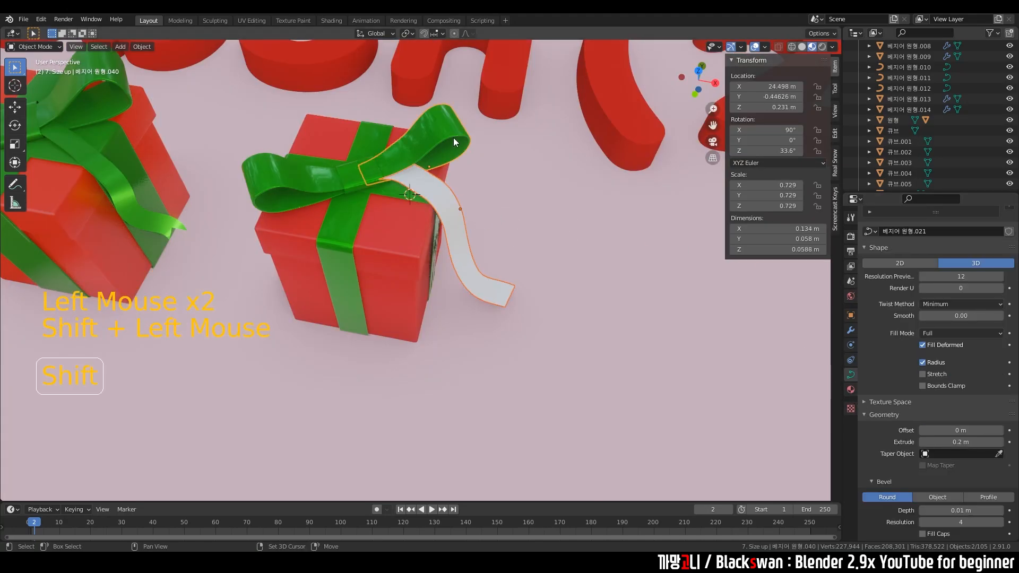
{"action": "key", "text": "ctrl+l"}
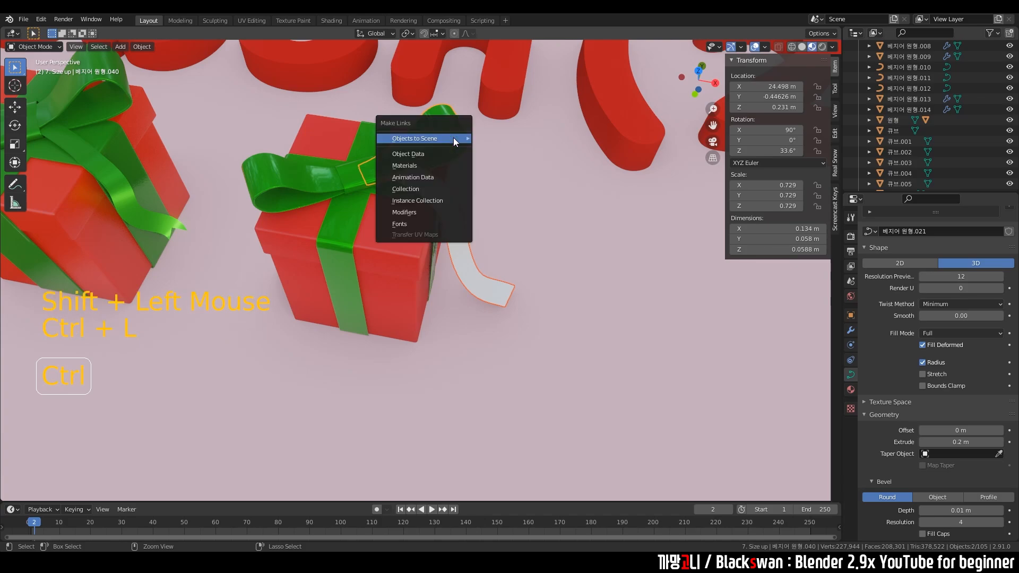
{"action": "left_click", "coordinate": [428, 165]}
{"action": "left_click", "coordinate": [512, 207]}
{"action": "scroll", "coordinate": [513, 209], "scroll_direction": "up", "scroll_amount": 1}
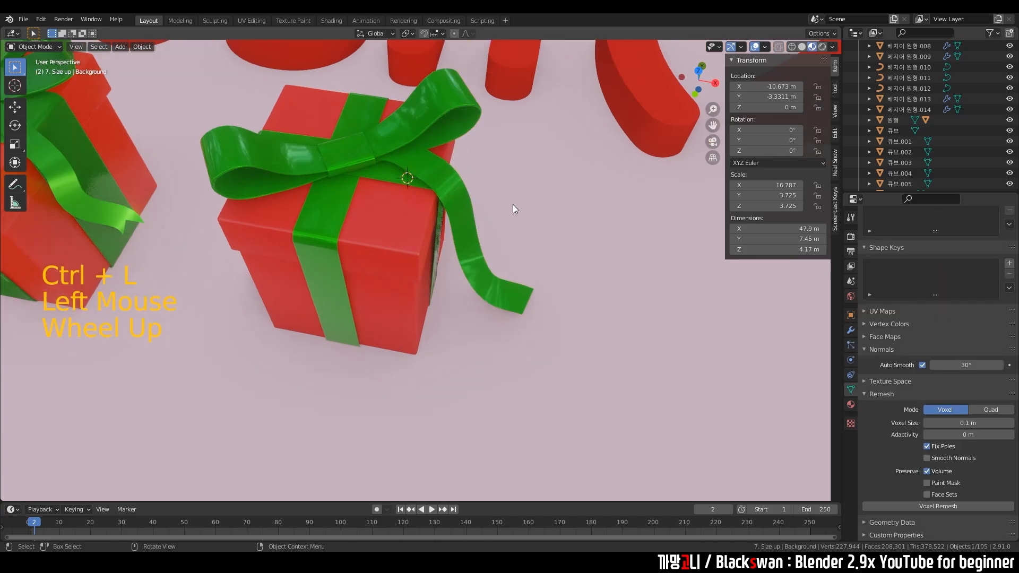
Select the ribbon tail and apply its scale.
{"action": "left_click", "coordinate": [464, 225]}
{"action": "left_click", "coordinate": [464, 225]}
{"action": "middle_click_drag", "start_coordinate": [465, 227], "coordinate": [480, 211]}
{"action": "scroll", "coordinate": [531, 255], "scroll_direction": "up", "scroll_amount": 3}
{"action": "middle_click_drag", "start_coordinate": [597, 306], "coordinate": [626, 316]}
{"action": "scroll", "coordinate": [938, 425], "scroll_direction": "down", "scroll_amount": 1}
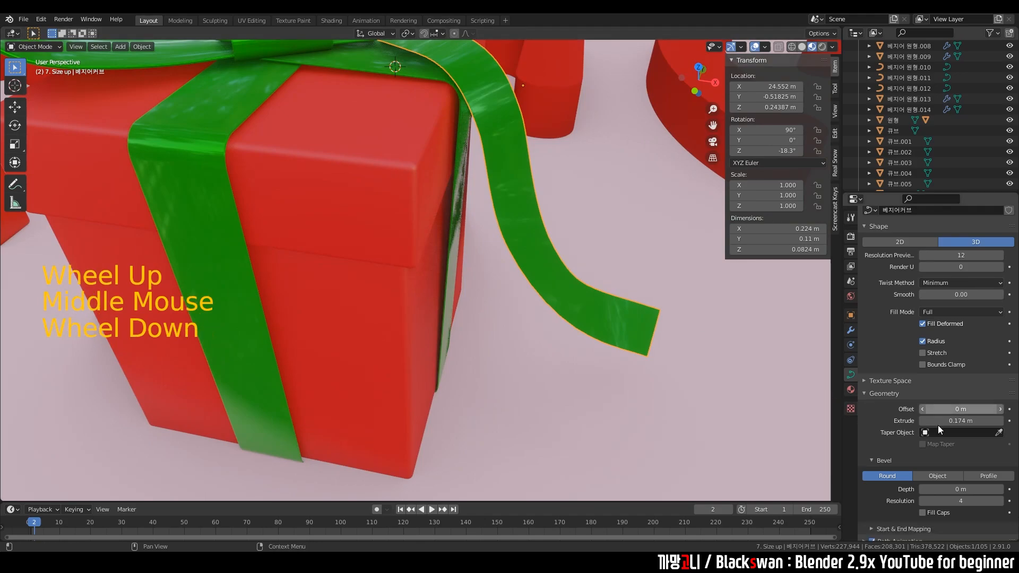
Try a bevel depth of 0.06 m on the ribbon tail, then return the depth to 0 m.
{"action": "scroll", "coordinate": [938, 425], "scroll_direction": "down", "scroll_amount": 9}
{"action": "left_click_drag", "start_coordinate": [962, 457], "coordinate": [983, 457]}
{"action": "middle_click_drag", "start_coordinate": [637, 395], "coordinate": [609, 365]}
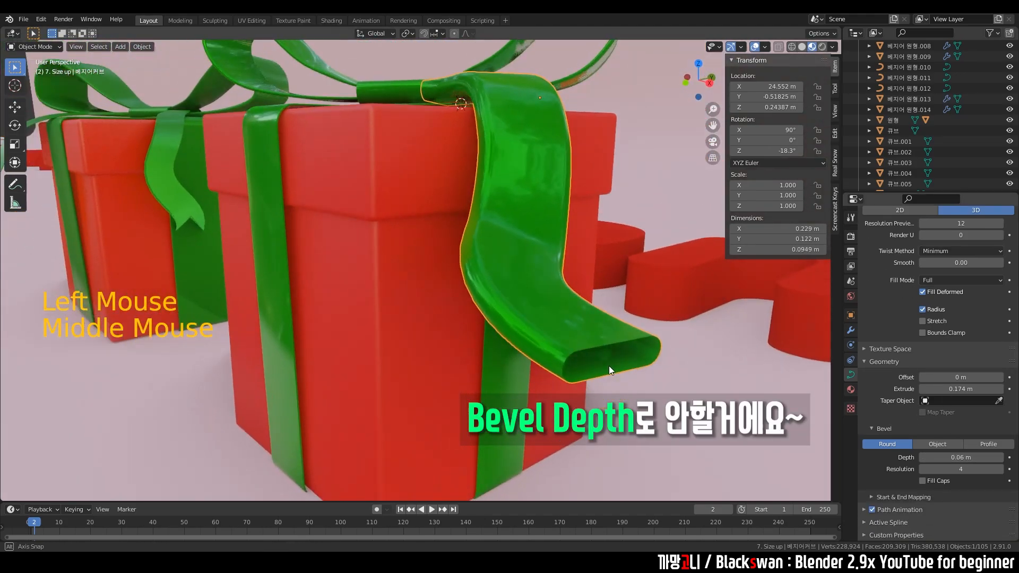
{"action": "left_click_drag", "start_coordinate": [962, 457], "coordinate": [940, 457]}
Convert the ribbon tail curve to a mesh.
{"action": "scroll", "coordinate": [587, 328], "scroll_direction": "down", "scroll_amount": 2}
{"action": "middle_click_drag", "start_coordinate": [586, 328], "coordinate": [275, 158]}
{"action": "left_click", "coordinate": [145, 45]}
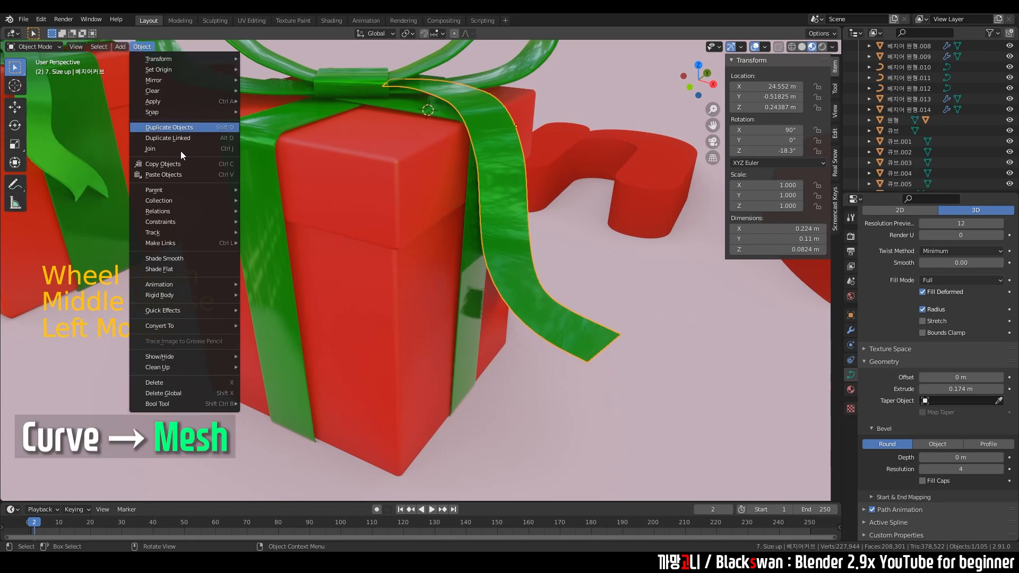
{"action": "mouse_move", "coordinate": [192, 325]}
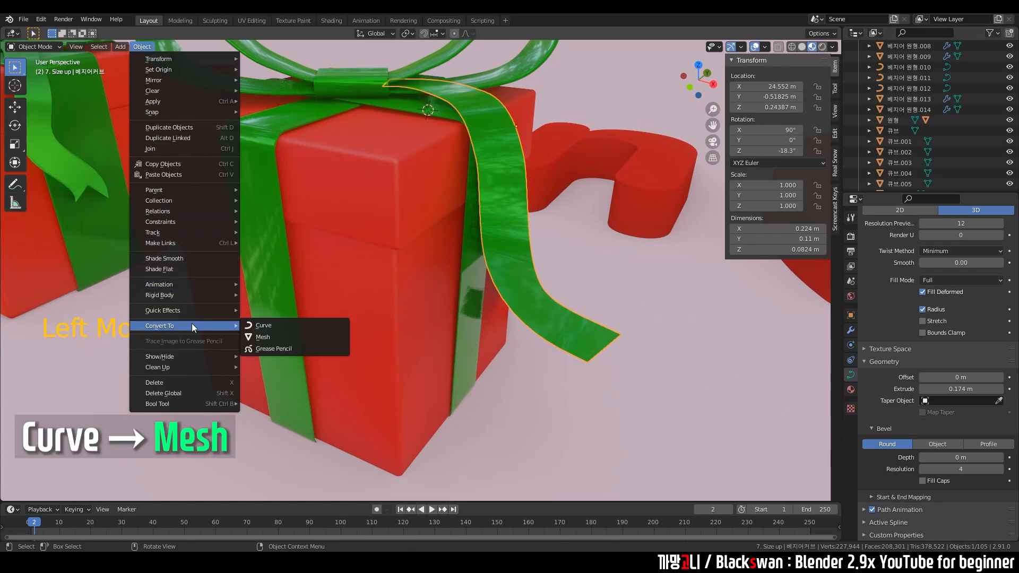
{"action": "left_click", "coordinate": [269, 336]}
{"action": "left_click", "coordinate": [534, 278]}
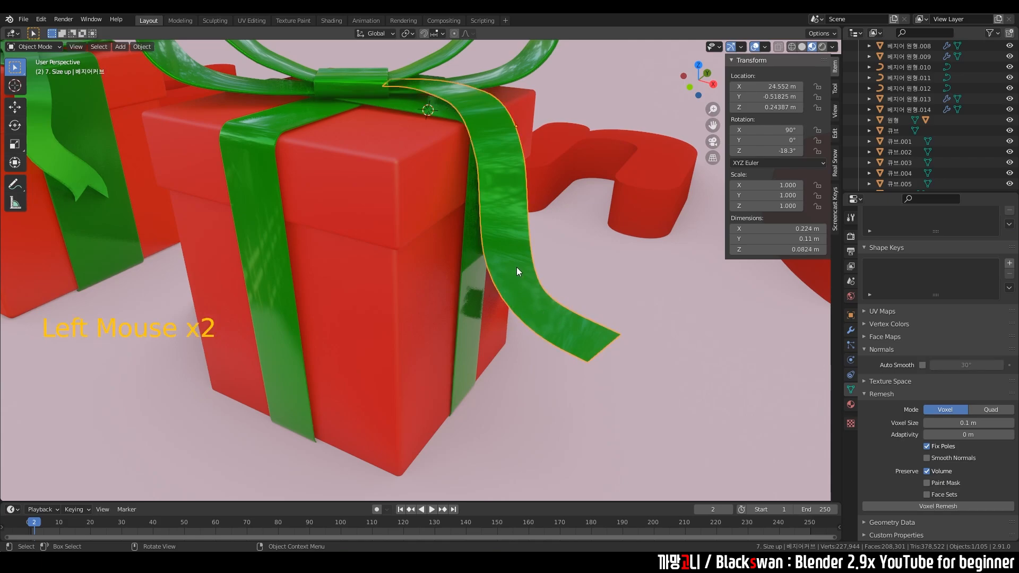
Cut a V-shaped notch outline between the two end corners of the ribbon tail's mesh with the Knife tool.
{"action": "key", "text": "Tab"}
{"action": "middle_click_drag", "start_coordinate": [528, 260], "coordinate": [437, 271]}
{"action": "scroll", "coordinate": [530, 270], "scroll_direction": "up", "scroll_amount": 4}
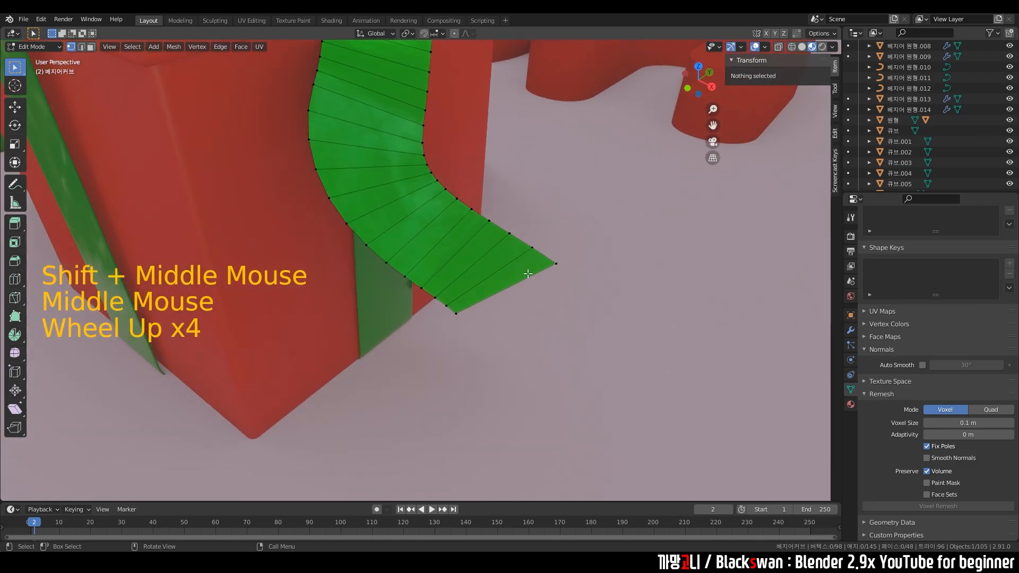
{"action": "middle_click_drag", "start_coordinate": [533, 271], "coordinate": [512, 284]}
{"action": "key", "text": "k"}
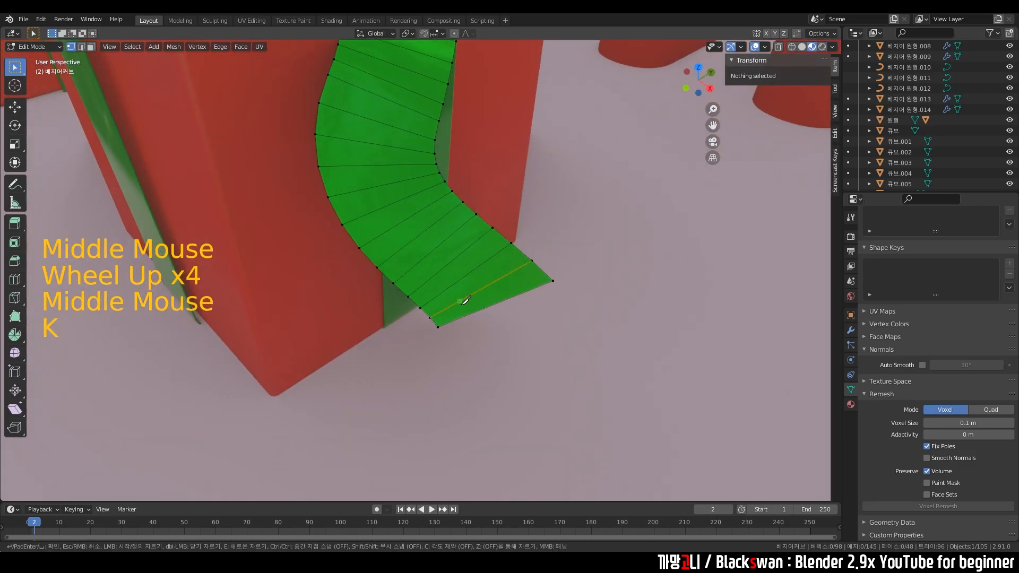
{"action": "key", "text": "Escape"}
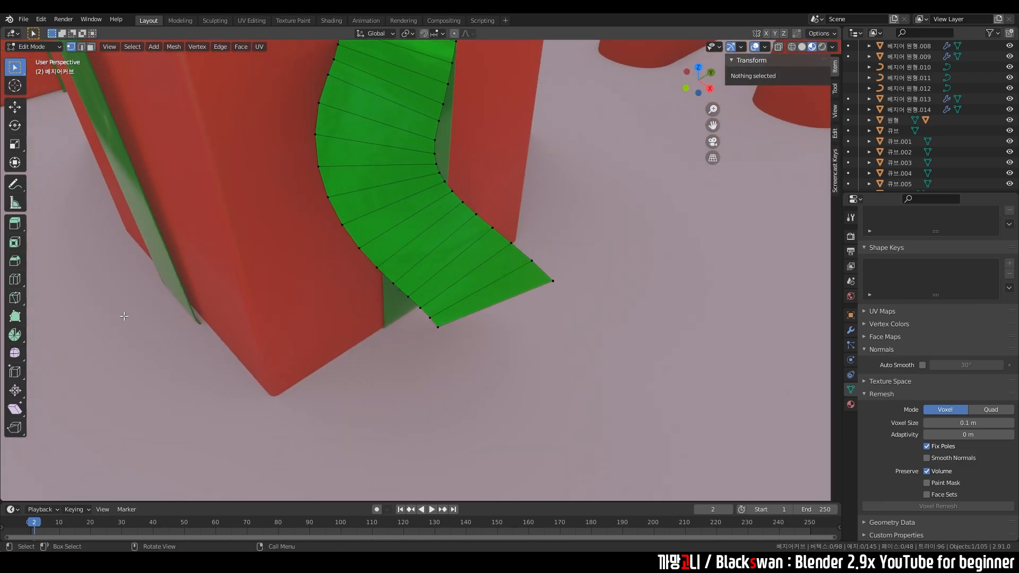
{"action": "left_click", "coordinate": [19, 304]}
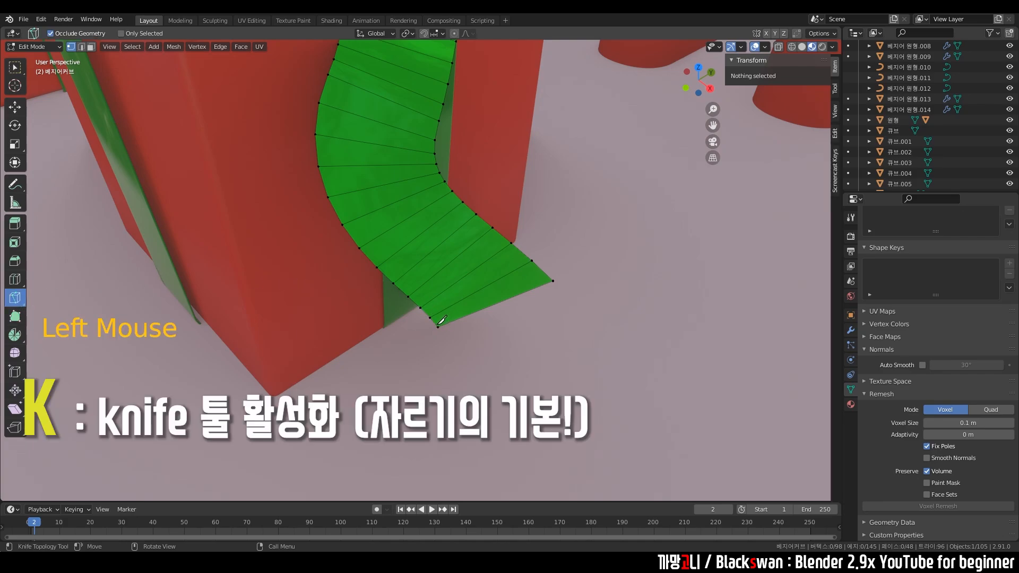
{"action": "key", "text": "k"}
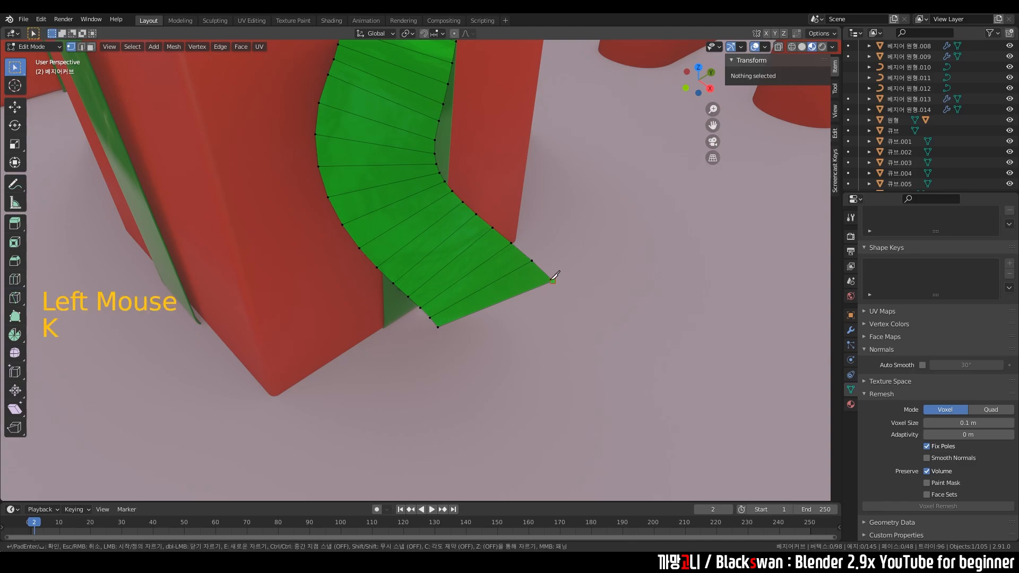
{"action": "scroll", "coordinate": [555, 274], "scroll_direction": "up", "scroll_amount": 4}
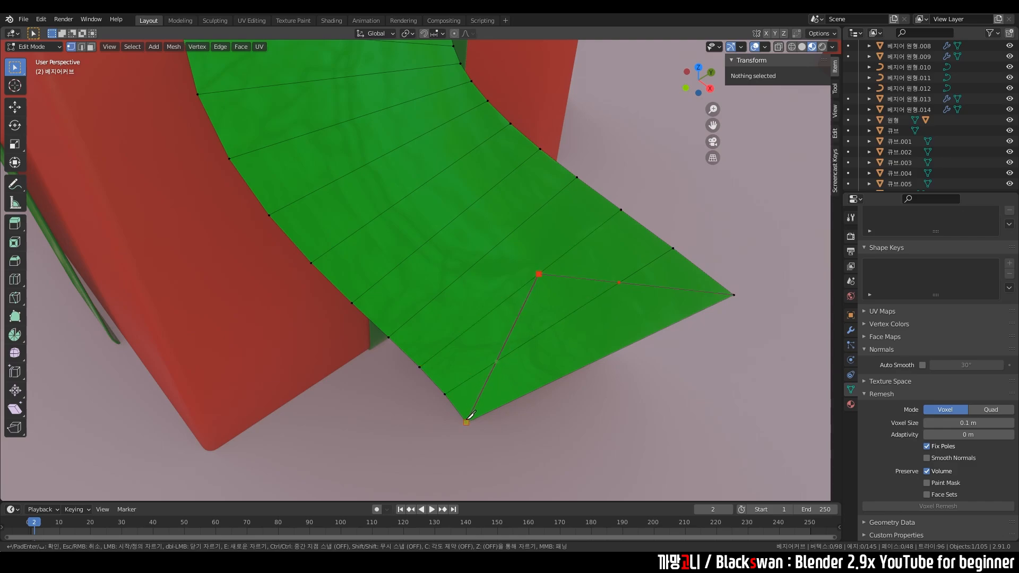
{"action": "key", "text": "Return"}
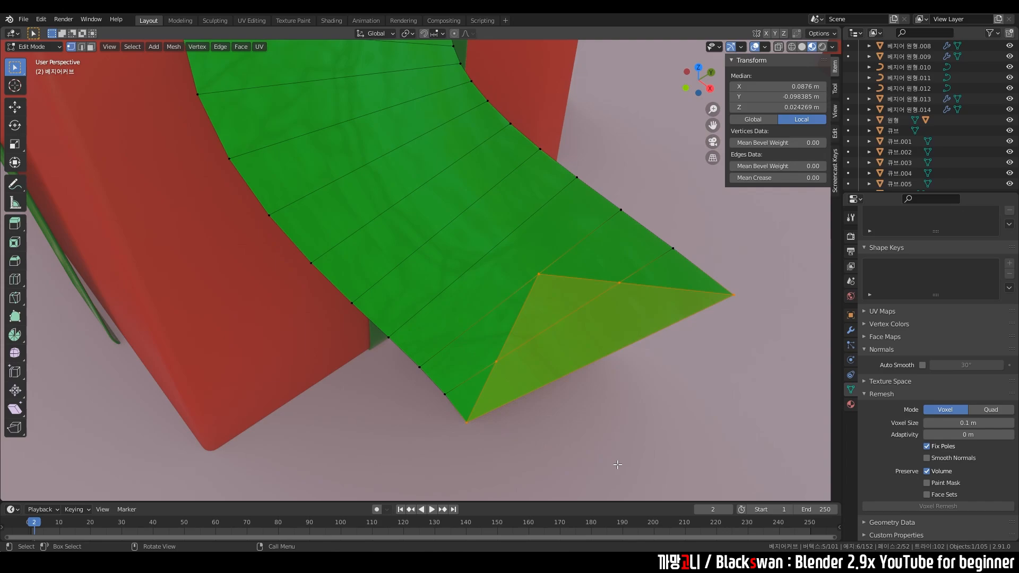
Delete the two faces inside the V-shaped cut to leave a forked ribbon end, and return to Object Mode.
{"action": "key", "text": "3"}
{"action": "left_click", "coordinate": [630, 412]}
{"action": "left_click", "coordinate": [588, 359]}
{"action": "left_click", "coordinate": [558, 291], "text": "shift"}
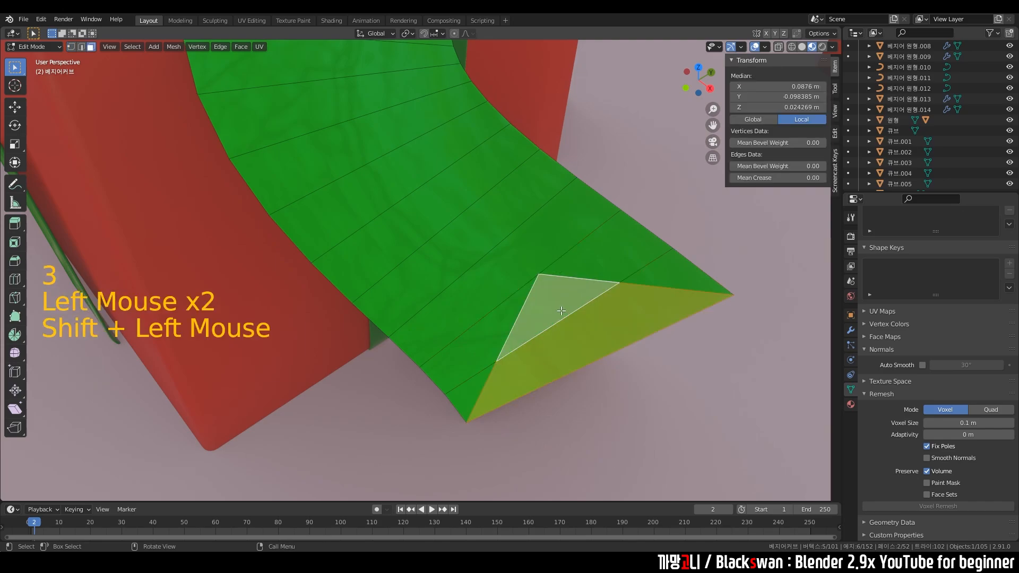
{"action": "key", "text": "x"}
{"action": "left_click", "coordinate": [528, 361]}
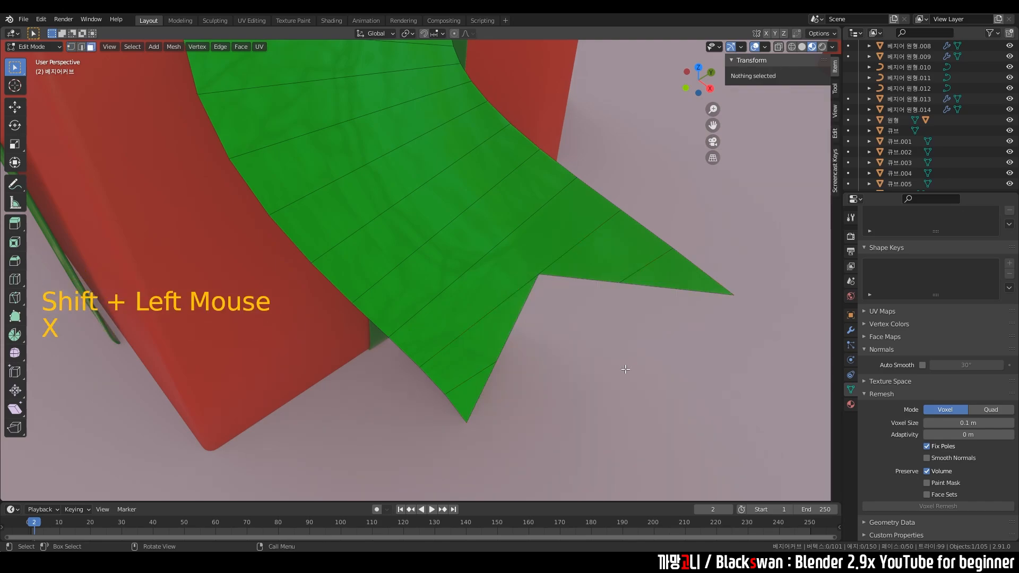
{"action": "scroll", "coordinate": [575, 368], "scroll_direction": "down", "scroll_amount": 6}
{"action": "key", "text": "Tab"}
Apply the rotation of the ribbon tail.
{"action": "scroll", "coordinate": [444, 296], "scroll_direction": "down", "scroll_amount": 5}
{"action": "middle_click_drag", "start_coordinate": [444, 295], "coordinate": [573, 335], "text": "shift"}
{"action": "scroll", "coordinate": [578, 310], "scroll_direction": "up", "scroll_amount": 2}
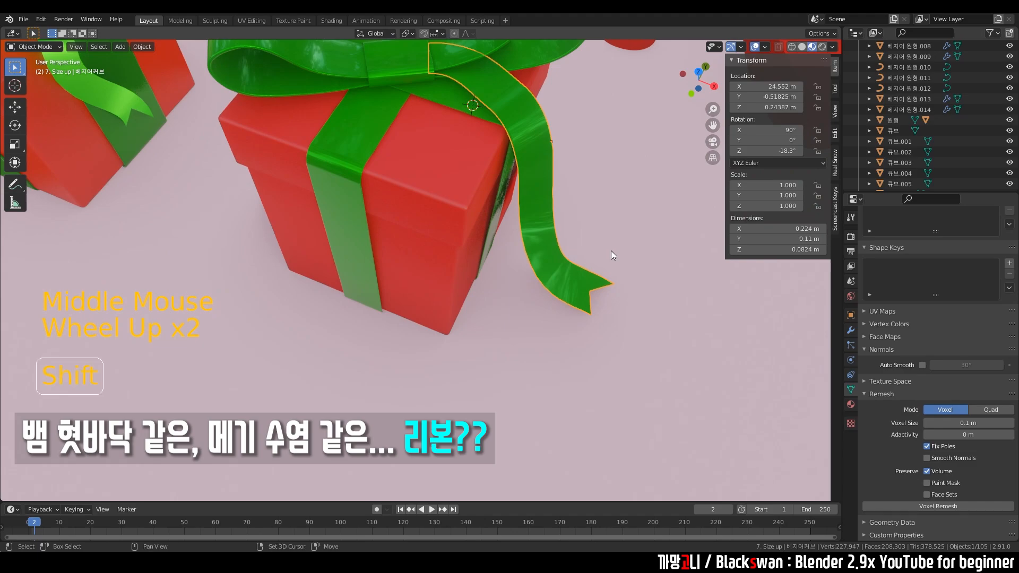
{"action": "key", "text": "shift+a"}
{"action": "key", "text": "Escape"}
{"action": "key", "text": "ctrl+a"}
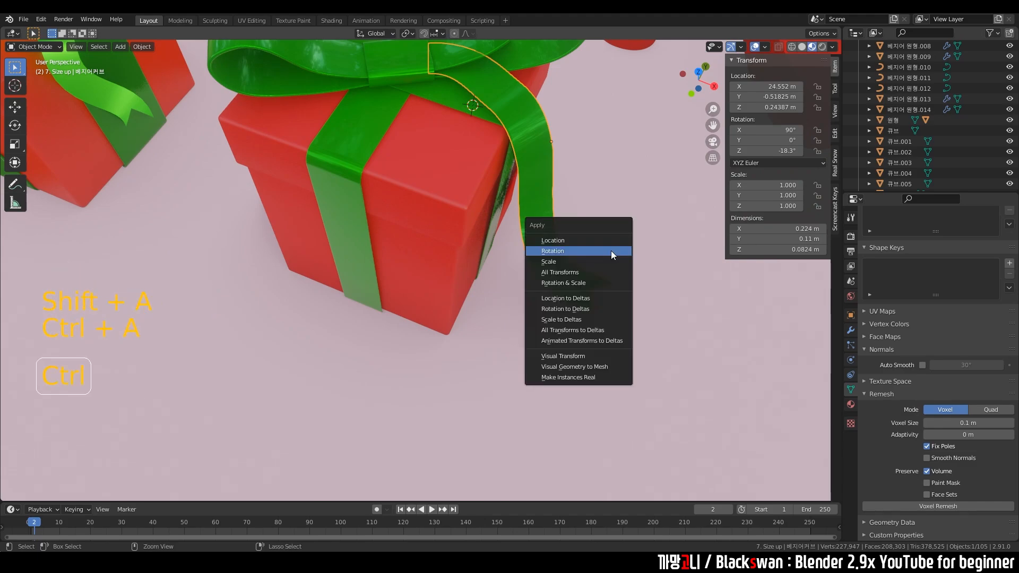
{"action": "left_click", "coordinate": [573, 251]}
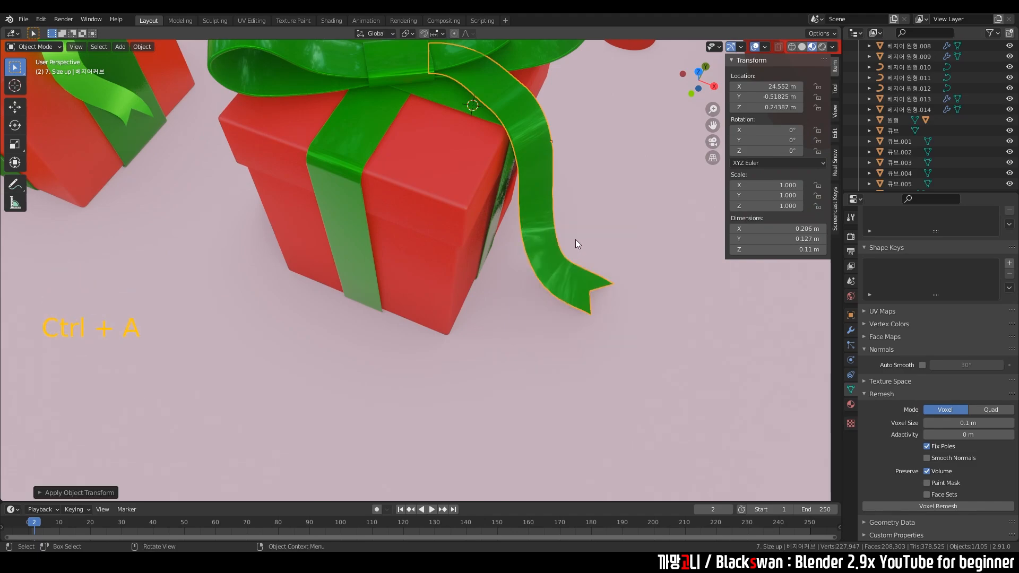
Duplicate the ribbon tail in top view, place the copy in front of the box and rotate it to about -43.6° around Z.
{"action": "scroll", "coordinate": [576, 240], "scroll_direction": "down", "scroll_amount": 3}
{"action": "key", "text": "grave"}
{"action": "left_click", "coordinate": [529, 133]}
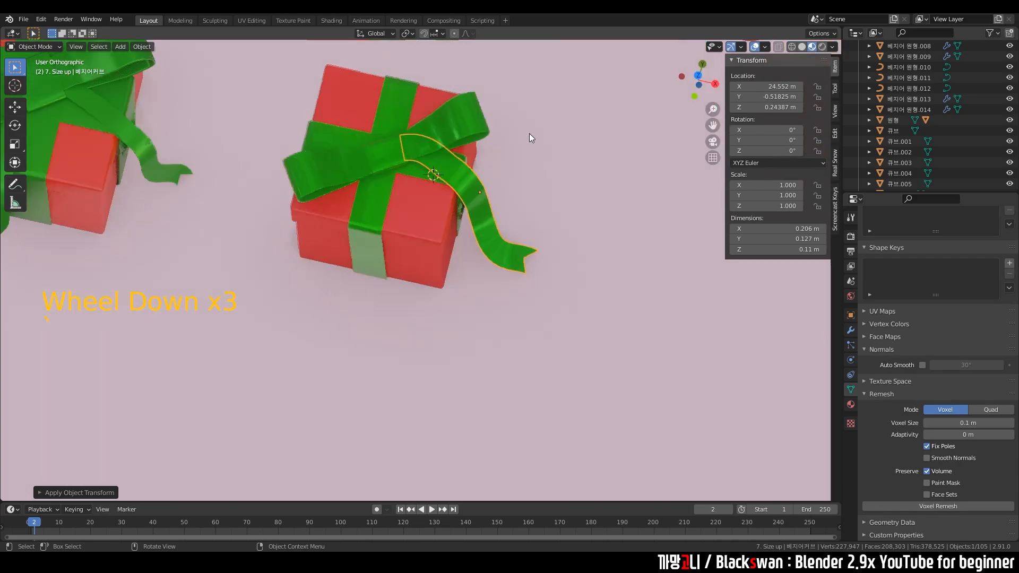
{"action": "key", "text": "shift+d"}
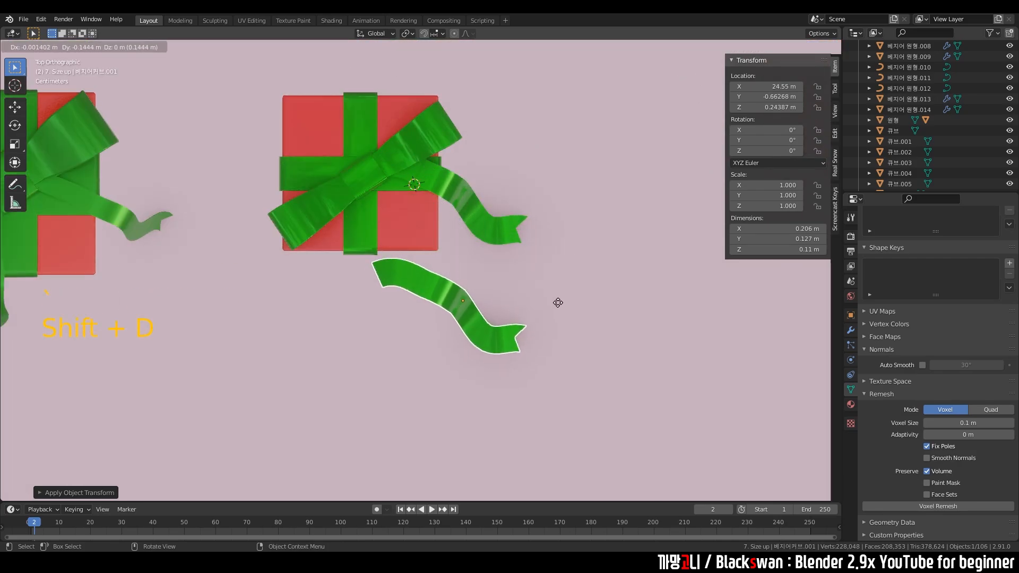
{"action": "left_click", "coordinate": [567, 314]}
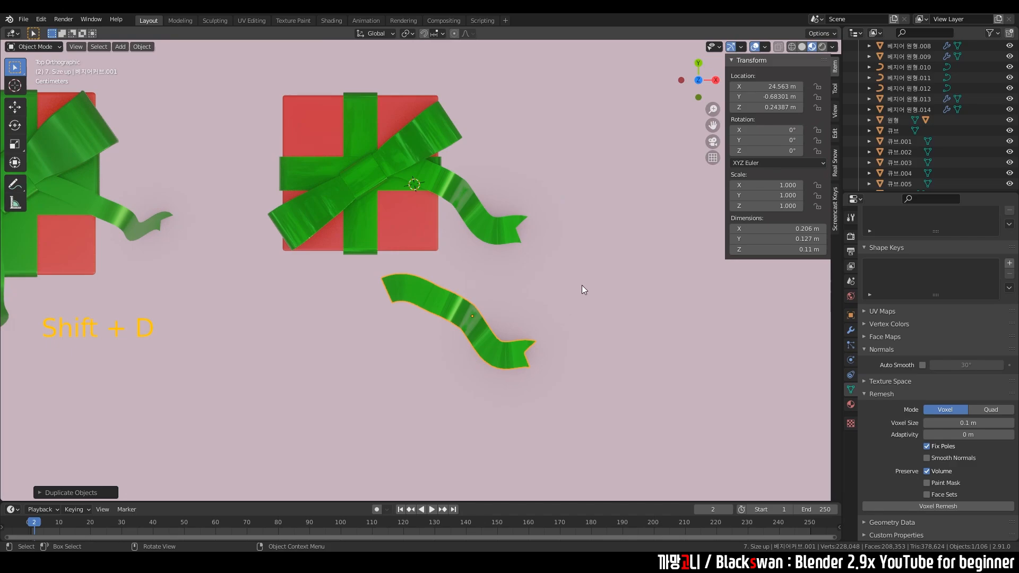
{"action": "key", "text": "r"}
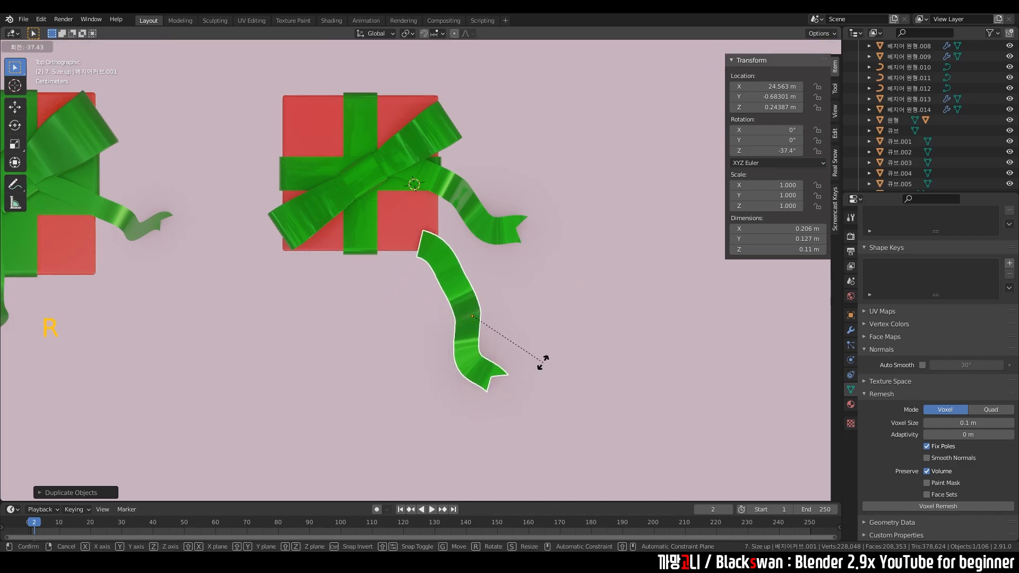
{"action": "left_click", "coordinate": [536, 371]}
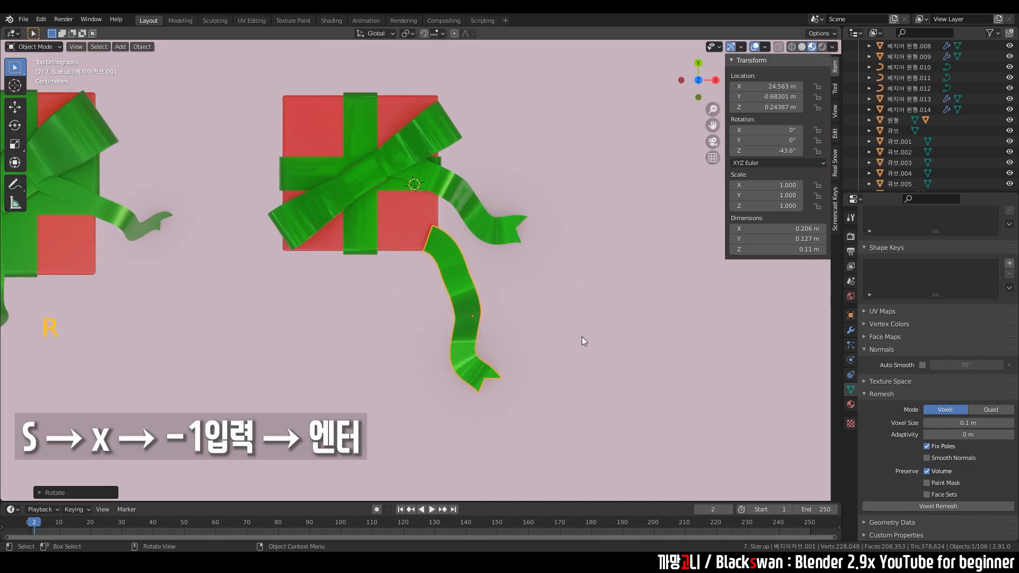
Mirror the copied ribbon tail by scaling it -1 along the global X axis.
{"action": "type", "text": "sx"}
{"action": "type", "text": "-1"}
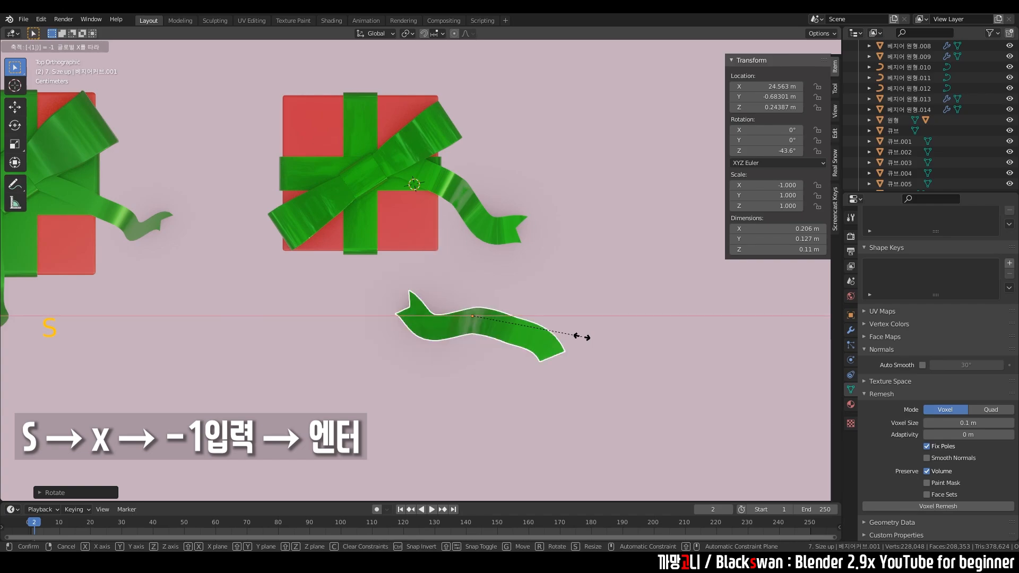
{"action": "key", "text": "Return"}
Rotate the mirrored tail to about 84.8° around Z in top view and move its upper end onto the bow.
{"action": "middle_click_drag", "start_coordinate": [551, 377], "coordinate": [548, 355]}
{"action": "key", "text": "grave"}
{"action": "left_click", "coordinate": [568, 294]}
{"action": "key", "text": "r"}
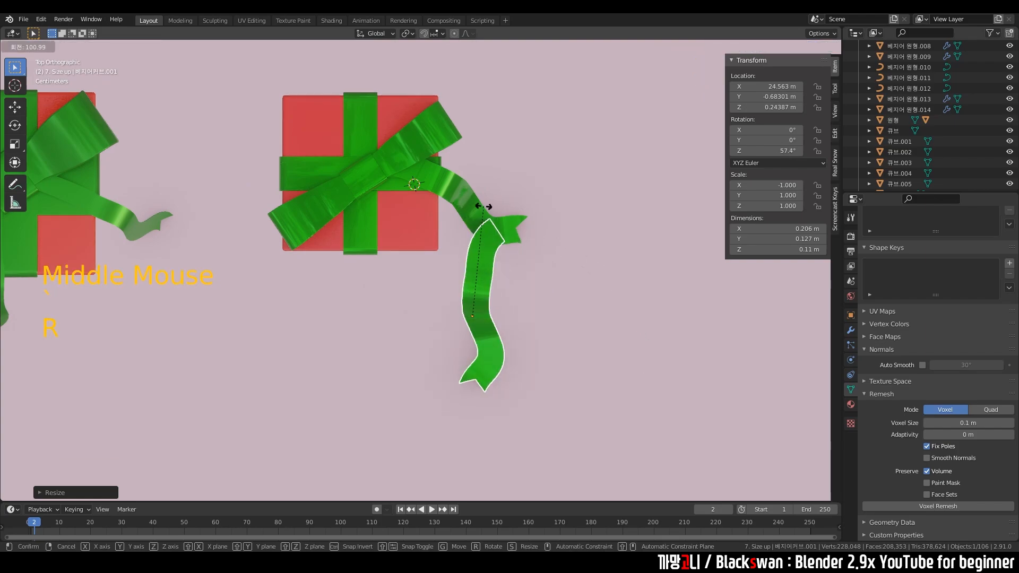
{"action": "left_click", "coordinate": [559, 268]}
{"action": "key", "text": "g"}
{"action": "left_click", "coordinate": [449, 223]}
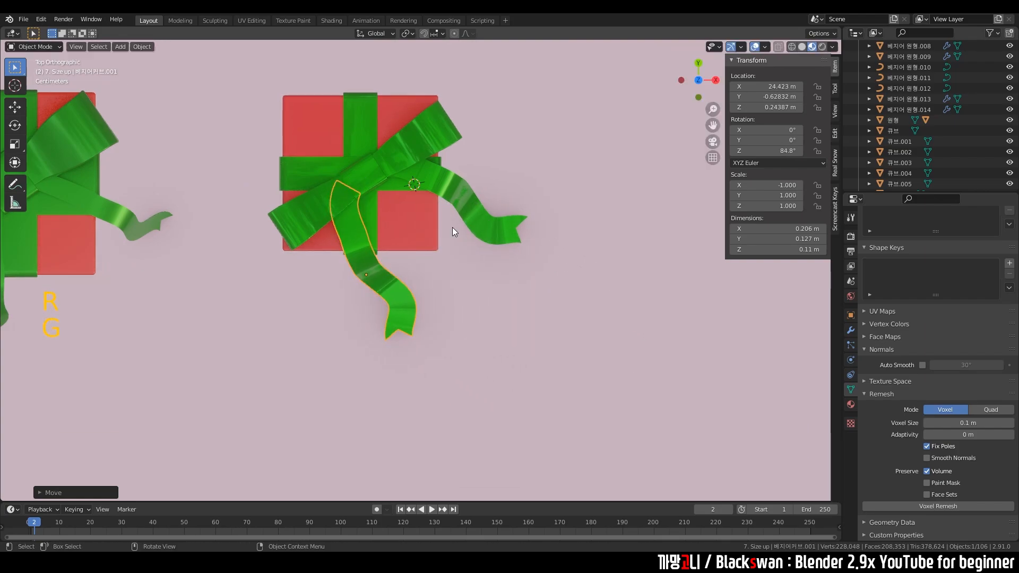
Refine the mirrored tail in top view, rotating it to about 69.7° around Z and moving its upper end against the bow's knot.
{"action": "scroll", "coordinate": [452, 235], "scroll_direction": "up", "scroll_amount": 3}
{"action": "middle_click_drag", "start_coordinate": [452, 234], "coordinate": [478, 232], "text": "shift"}
{"action": "scroll", "coordinate": [491, 301], "scroll_direction": "up", "scroll_amount": 1}
{"action": "scroll", "coordinate": [492, 301], "scroll_direction": "up", "scroll_amount": 1}
{"action": "key", "text": "grave"}
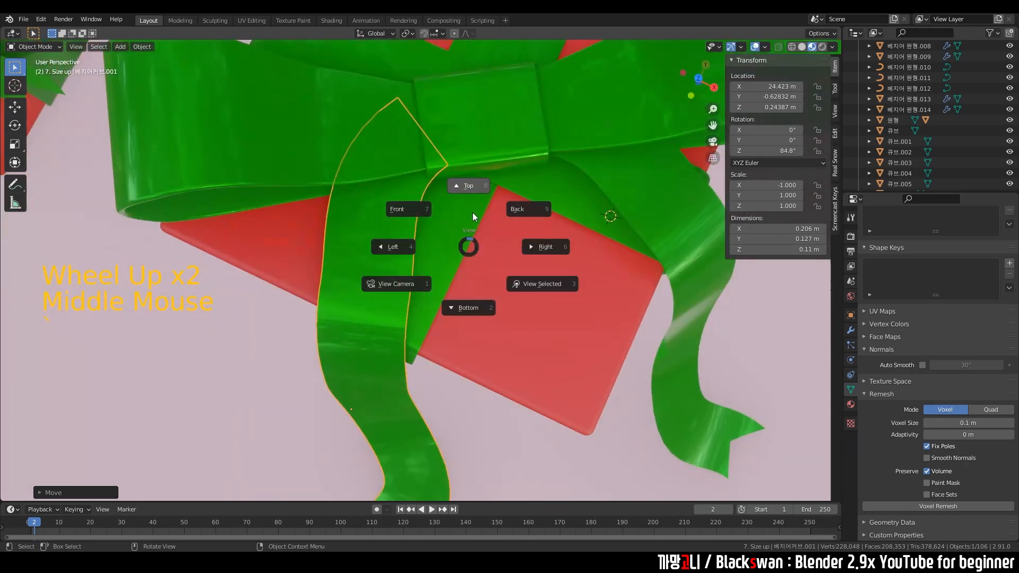
{"action": "left_click", "coordinate": [467, 183]}
{"action": "key", "text": "g"}
{"action": "left_click", "coordinate": [467, 235]}
{"action": "key", "text": "r"}
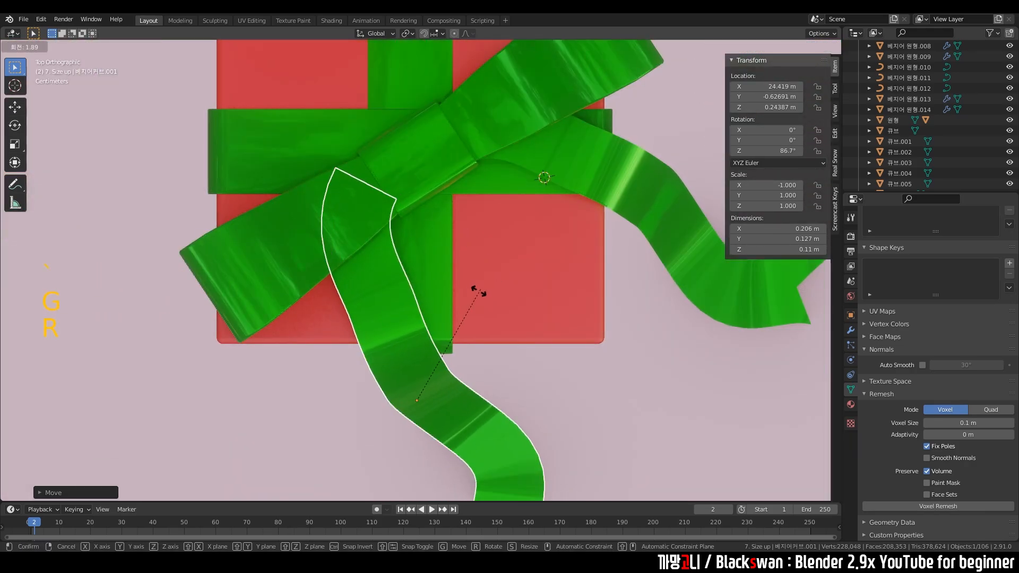
{"action": "left_click", "coordinate": [521, 292]}
{"action": "key", "text": "g"}
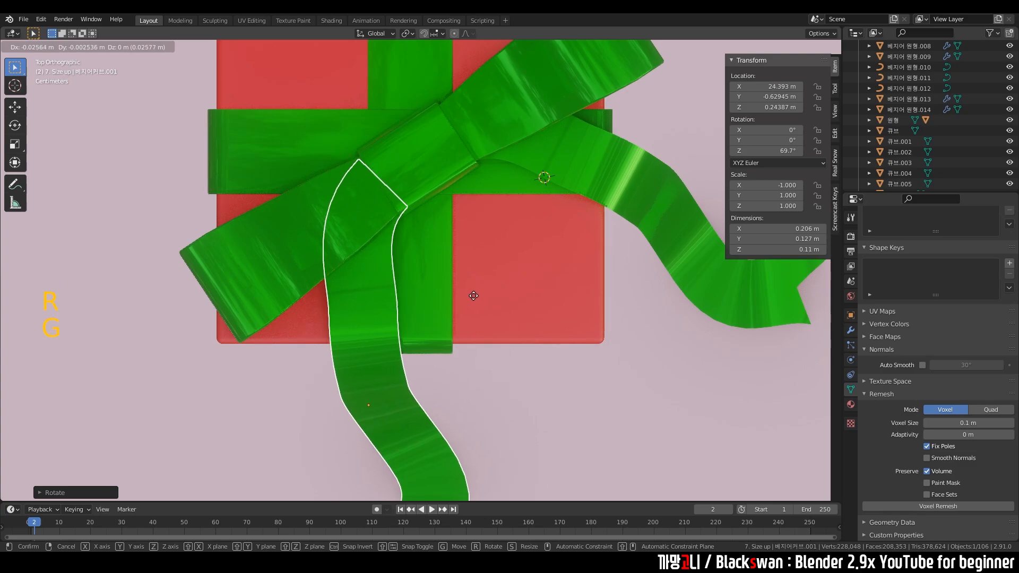
{"action": "left_click", "coordinate": [470, 293]}
{"action": "middle_click_drag", "start_coordinate": [493, 378], "coordinate": [583, 294]}
{"action": "left_click", "coordinate": [585, 312]}
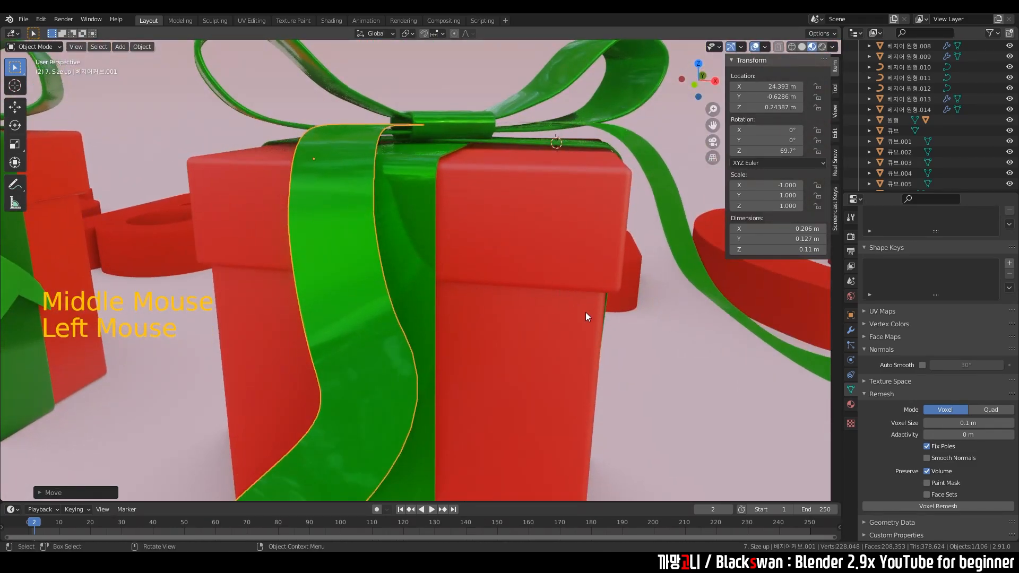
{"action": "left_click", "coordinate": [619, 328]}
Select the gift box's lid, body and two straight ribbon bands and move them along the X axis away from the bow.
{"action": "middle_click_drag", "start_coordinate": [619, 328], "coordinate": [631, 382]}
{"action": "scroll", "coordinate": [588, 361], "scroll_direction": "down", "scroll_amount": 6}
{"action": "left_click", "coordinate": [613, 380]}
{"action": "scroll", "coordinate": [614, 380], "scroll_direction": "up", "scroll_amount": 1}
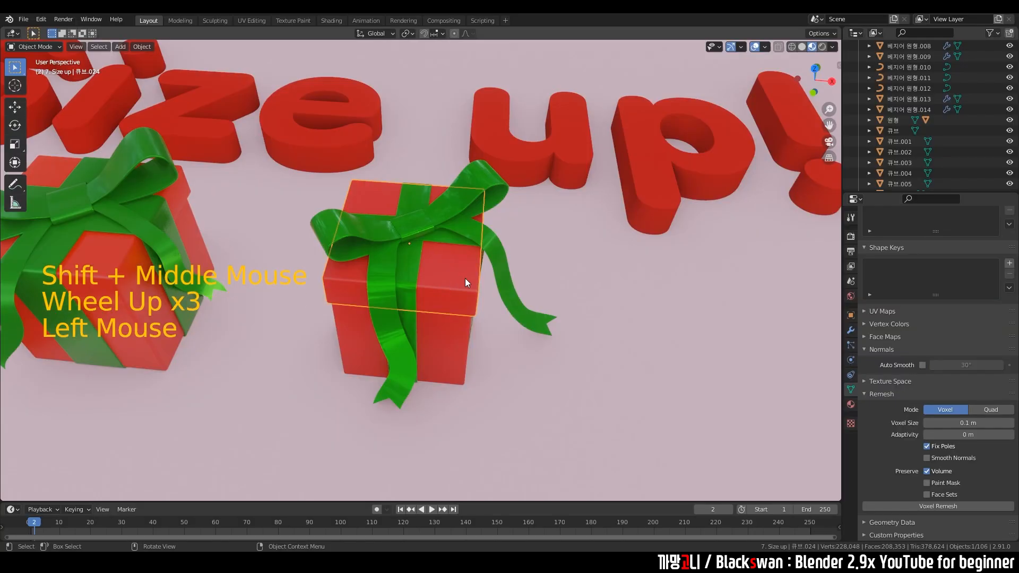
{"action": "middle_click_drag", "start_coordinate": [465, 279], "coordinate": [438, 252], "text": "shift"}
{"action": "left_click", "coordinate": [422, 311], "text": "shift"}
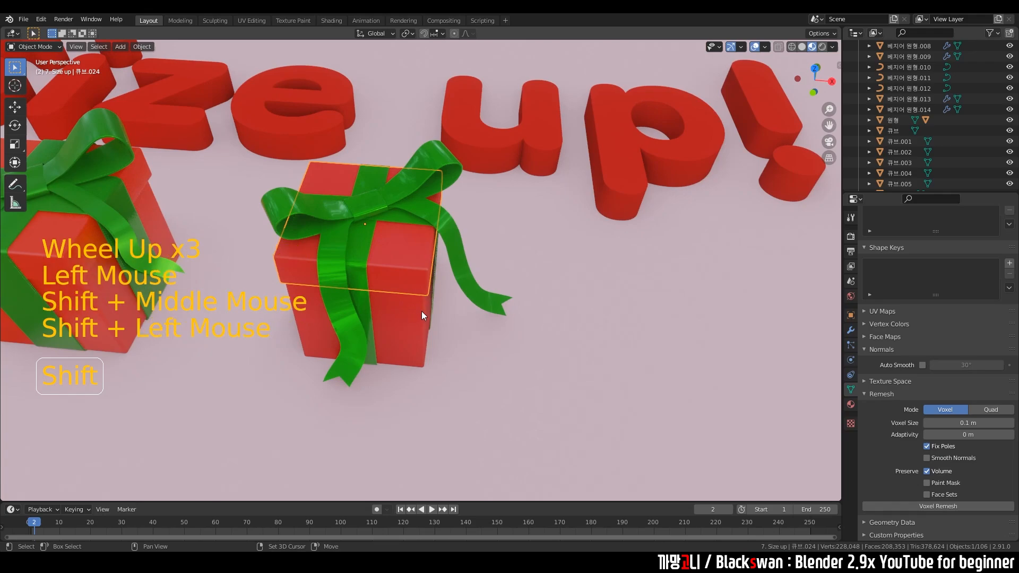
{"action": "scroll", "coordinate": [416, 312], "scroll_direction": "down", "scroll_amount": 3}
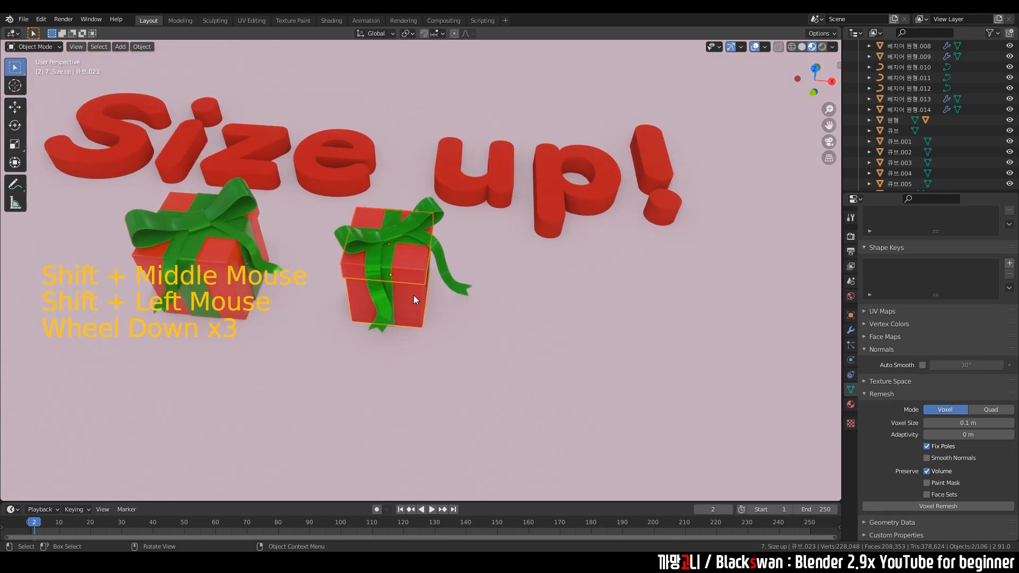
{"action": "left_click", "coordinate": [409, 242], "text": "shift"}
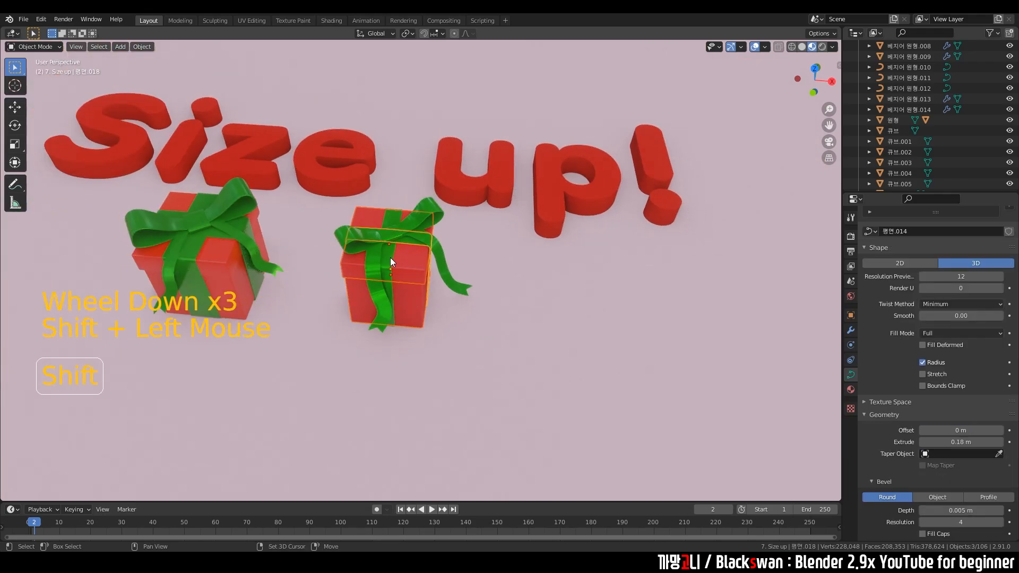
{"action": "left_click", "coordinate": [391, 261], "text": "shift"}
{"action": "key", "text": "g"}
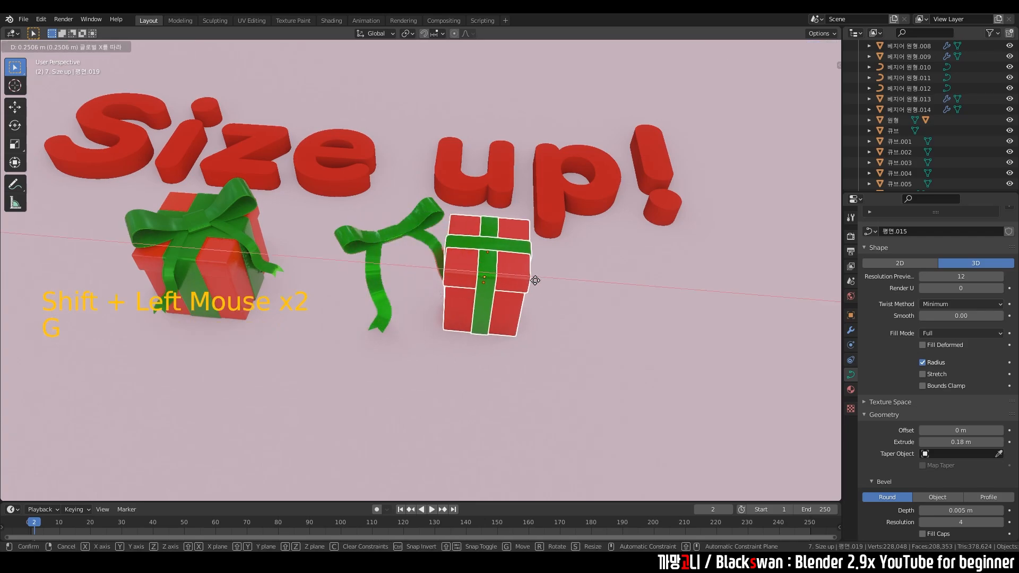
{"action": "left_click", "coordinate": [591, 307]}
Stretch the selected box parts and bands to about three times their width along the X axis.
{"action": "middle_click_drag", "start_coordinate": [590, 307], "coordinate": [528, 295], "text": "shift"}
{"action": "key", "text": "s"}
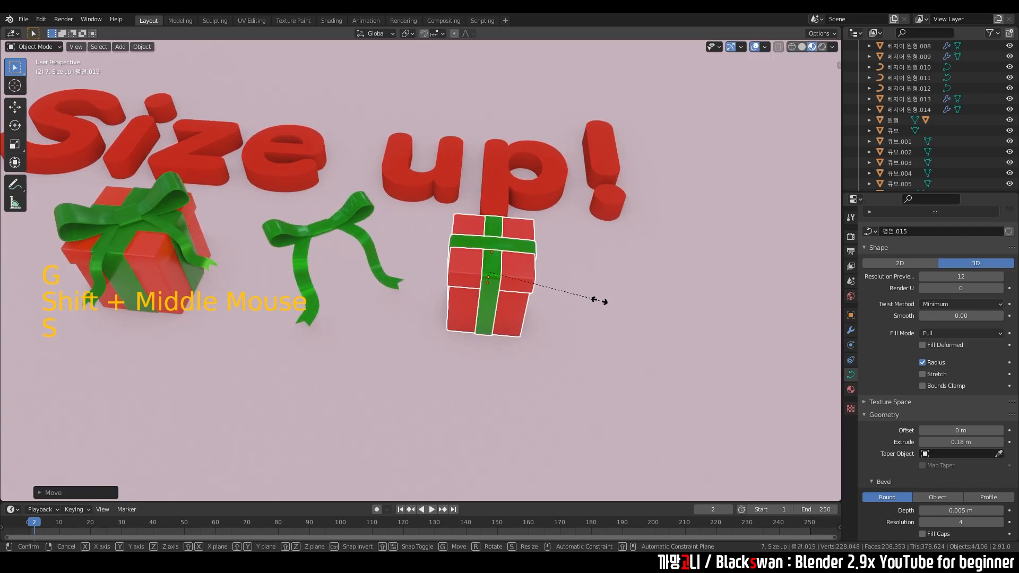
{"action": "key", "text": "x"}
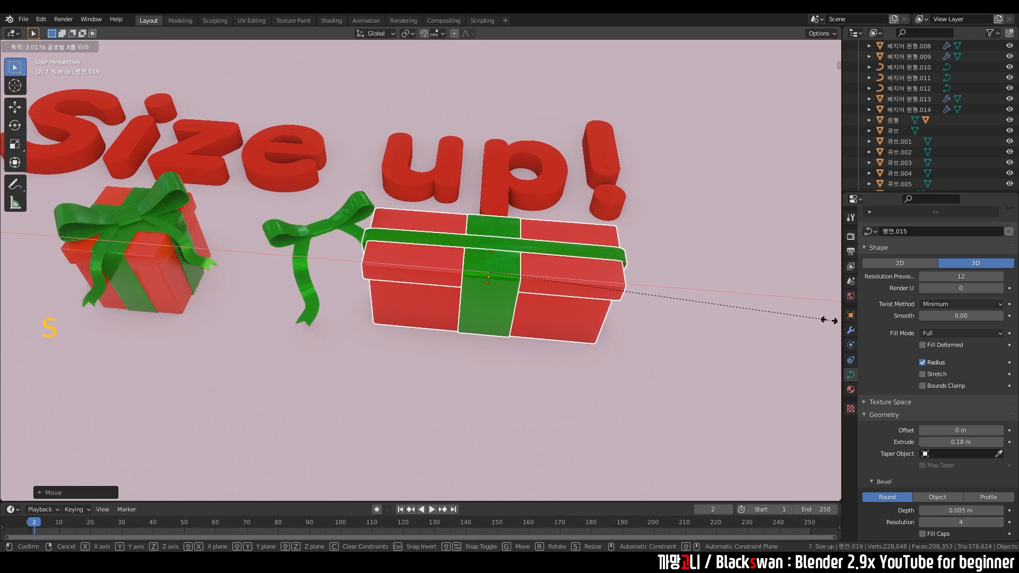
{"action": "left_click", "coordinate": [838, 326]}
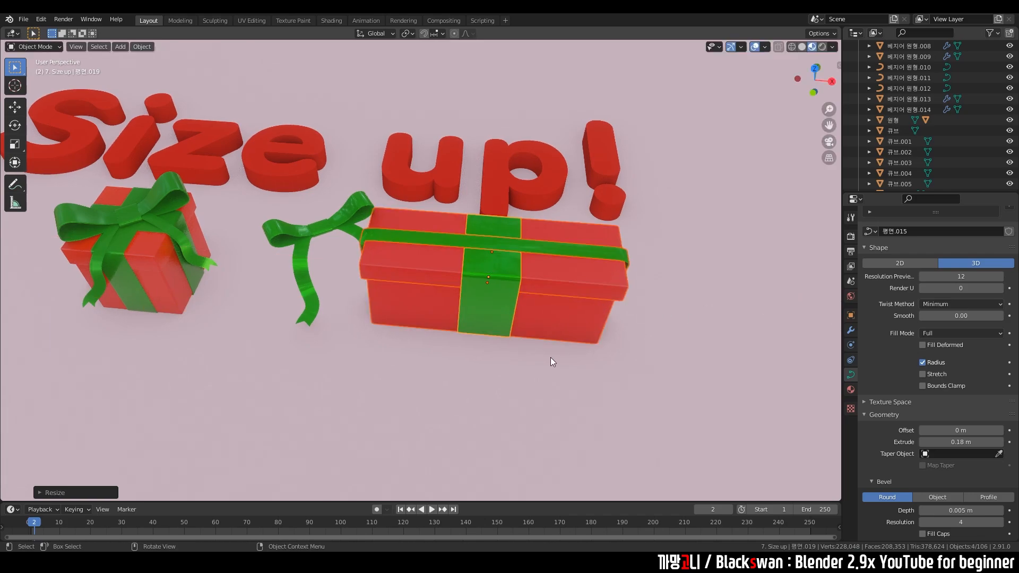
Select the widened ribbon band running front to back over the stretched box and set its Z scale to 0.125.
{"action": "left_click", "coordinate": [514, 280]}
{"action": "left_click", "coordinate": [513, 280]}
{"action": "key", "text": "n"}
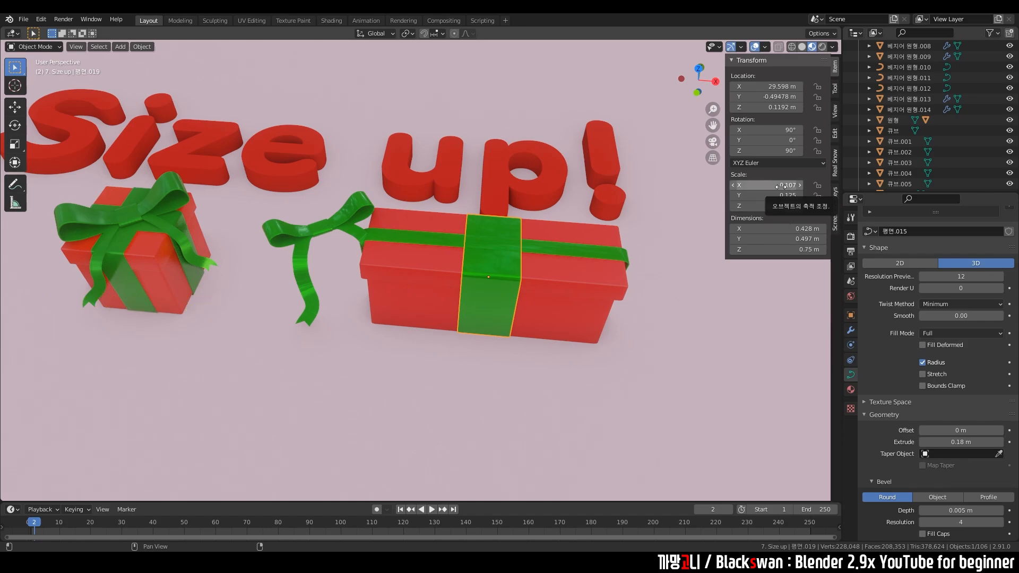
{"action": "left_click_drag", "start_coordinate": [781, 187], "coordinate": [786, 207]}
{"action": "key", "text": "ctrl+z"}
{"action": "key", "text": "ctrl+z"}
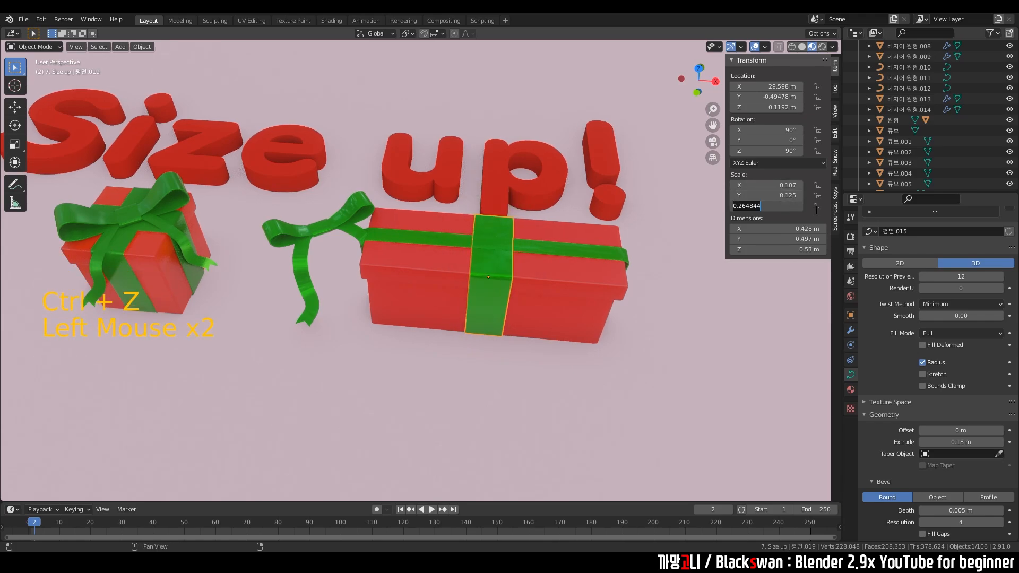
{"action": "type", "text": "0.125"}
{"action": "key", "text": "Return"}
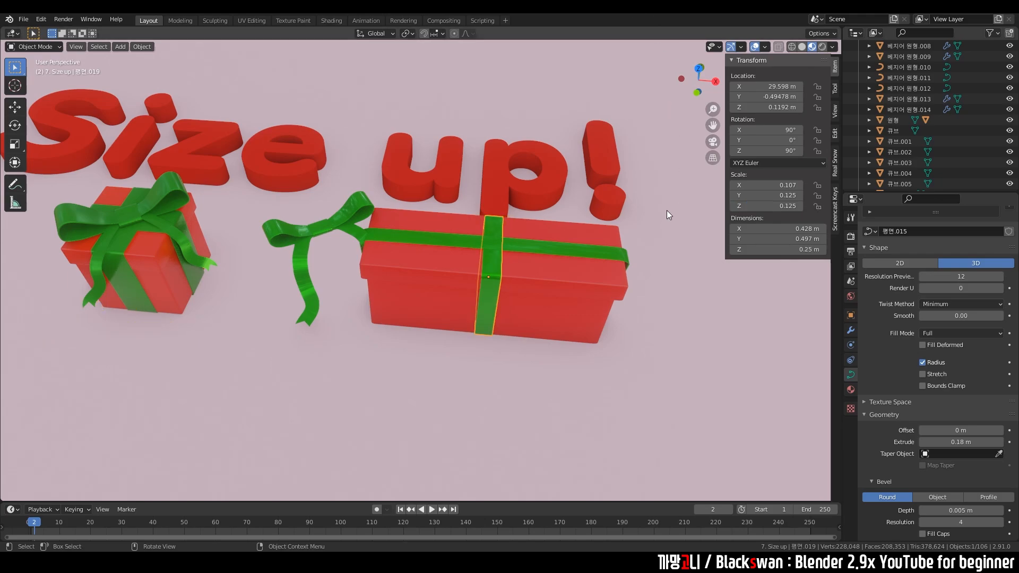
Pull the upper corner points at the +X end of the lengthwise ribbon band slightly inward toward the wide box's lid in front view.
{"action": "left_click", "coordinate": [683, 246]}
{"action": "scroll", "coordinate": [598, 328], "scroll_direction": "up", "scroll_amount": 4}
{"action": "middle_click_drag", "start_coordinate": [648, 280], "coordinate": [459, 293], "text": "shift"}
{"action": "left_click", "coordinate": [412, 275]}
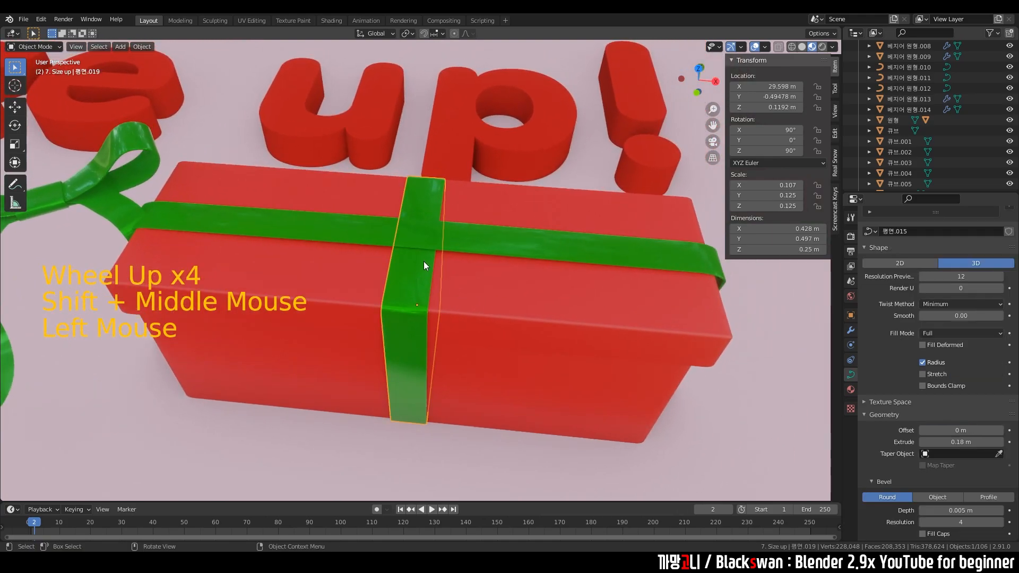
{"action": "double_click", "coordinate": [543, 396]}
{"action": "middle_click_drag", "start_coordinate": [544, 396], "coordinate": [483, 278]}
{"action": "left_click", "coordinate": [713, 232]}
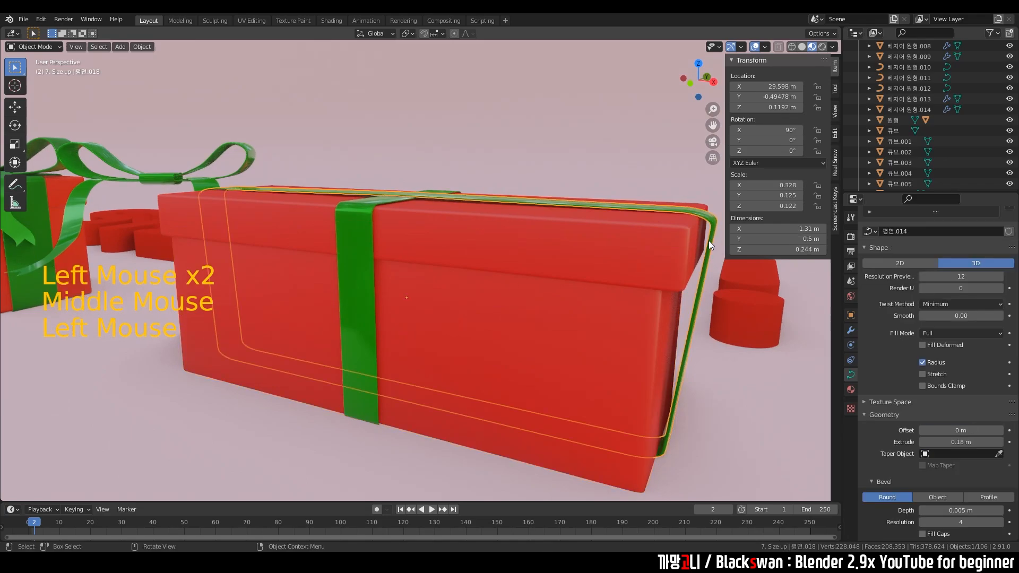
{"action": "scroll", "coordinate": [709, 241], "scroll_direction": "down", "scroll_amount": 1}
{"action": "middle_click_drag", "start_coordinate": [709, 241], "coordinate": [630, 249]}
{"action": "key", "text": "grave"}
{"action": "scroll", "coordinate": [567, 219], "scroll_direction": "up", "scroll_amount": 1}
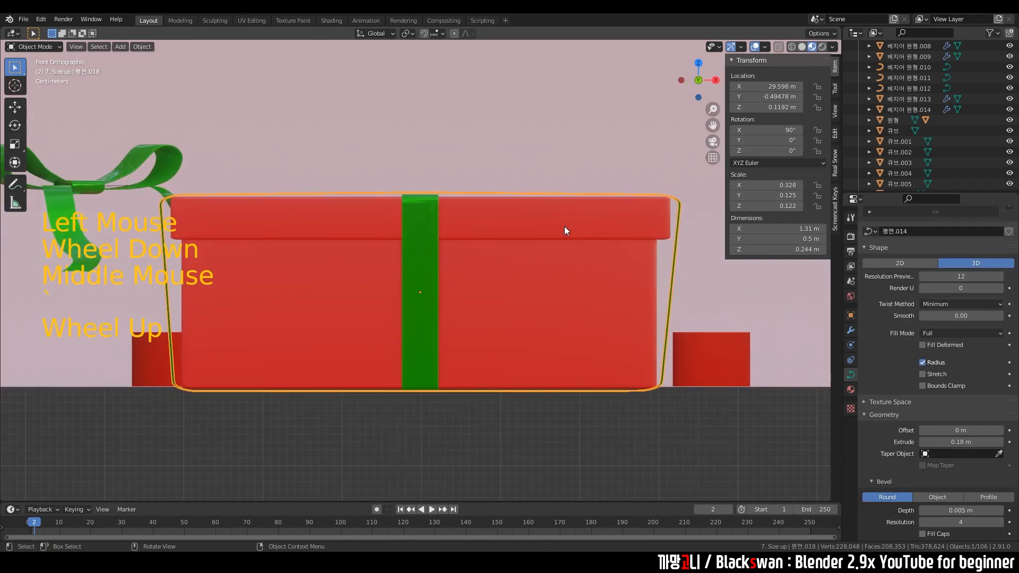
{"action": "key", "text": "Tab"}
{"action": "left_click", "coordinate": [700, 237]}
{"action": "key", "text": "g"}
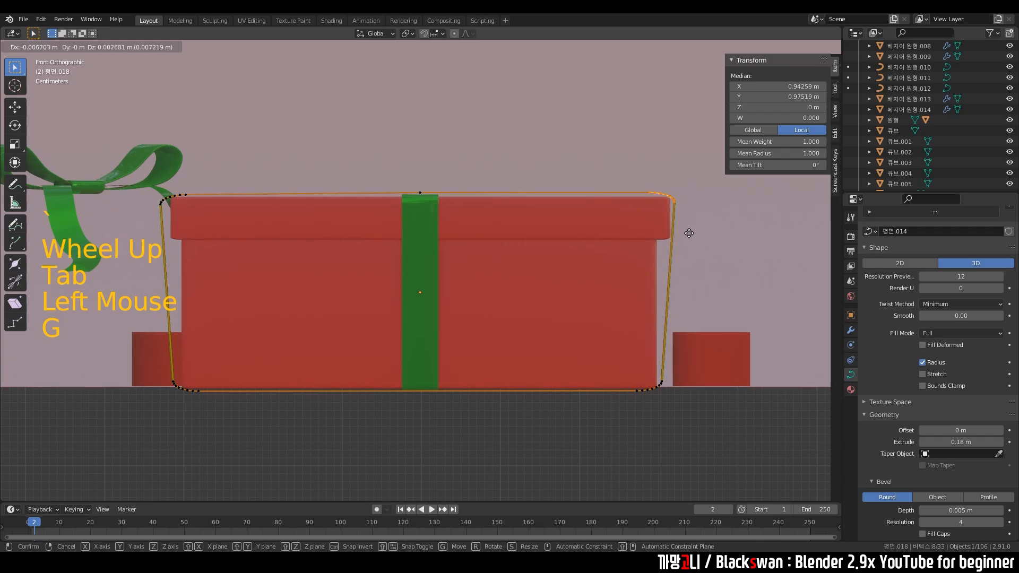
{"action": "left_click", "coordinate": [689, 233]}
Pull the upper corner points at the −X end of the lengthwise band inward toward the lid and leave Edit Mode.
{"action": "left_click_drag", "start_coordinate": [145, 179], "coordinate": [193, 215]}
{"action": "key", "text": "g"}
{"action": "left_click", "coordinate": [197, 213]}
{"action": "key", "text": "Tab"}
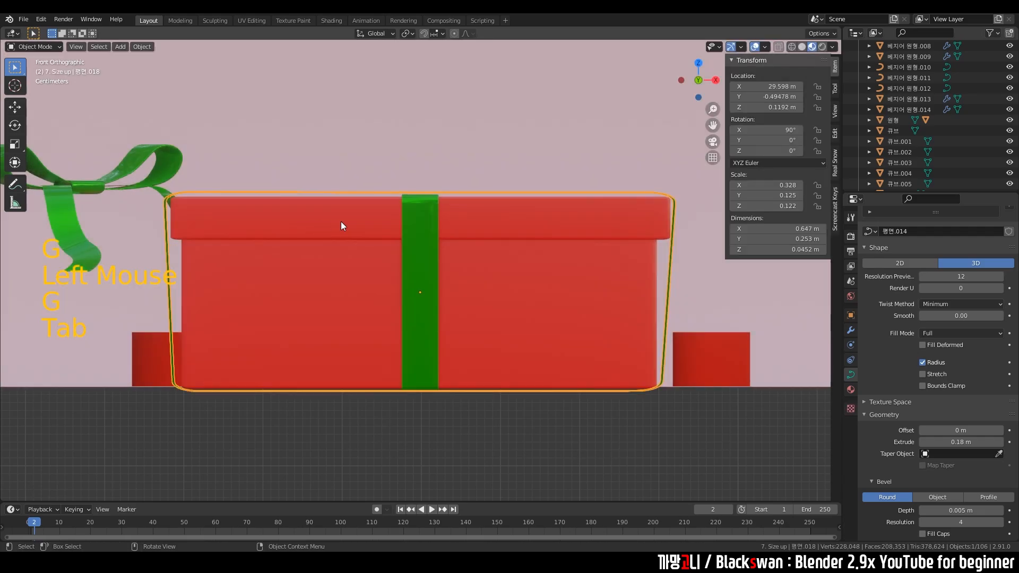
{"action": "scroll", "coordinate": [341, 221], "scroll_direction": "down", "scroll_amount": 3}
{"action": "middle_click_drag", "start_coordinate": [341, 221], "coordinate": [401, 156]}
{"action": "left_click", "coordinate": [404, 153]}
{"action": "left_click", "coordinate": [218, 211]}
{"action": "middle_click_drag", "start_coordinate": [218, 211], "coordinate": [404, 292], "text": "shift"}
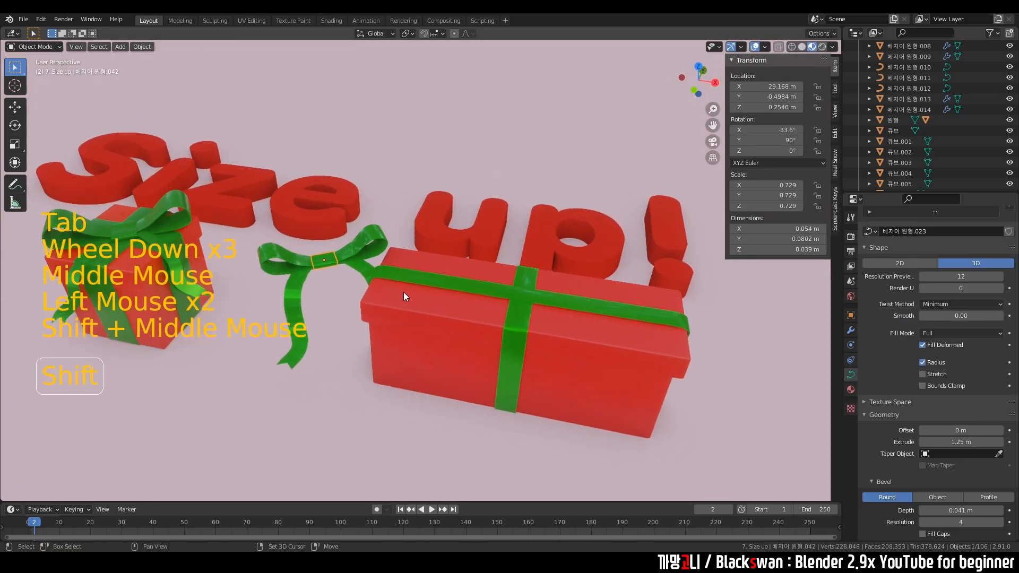
{"action": "left_click", "coordinate": [357, 265], "text": "shift"}
{"action": "left_click", "coordinate": [344, 258], "text": "shift"}
{"action": "left_click", "coordinate": [326, 285], "text": "shift"}
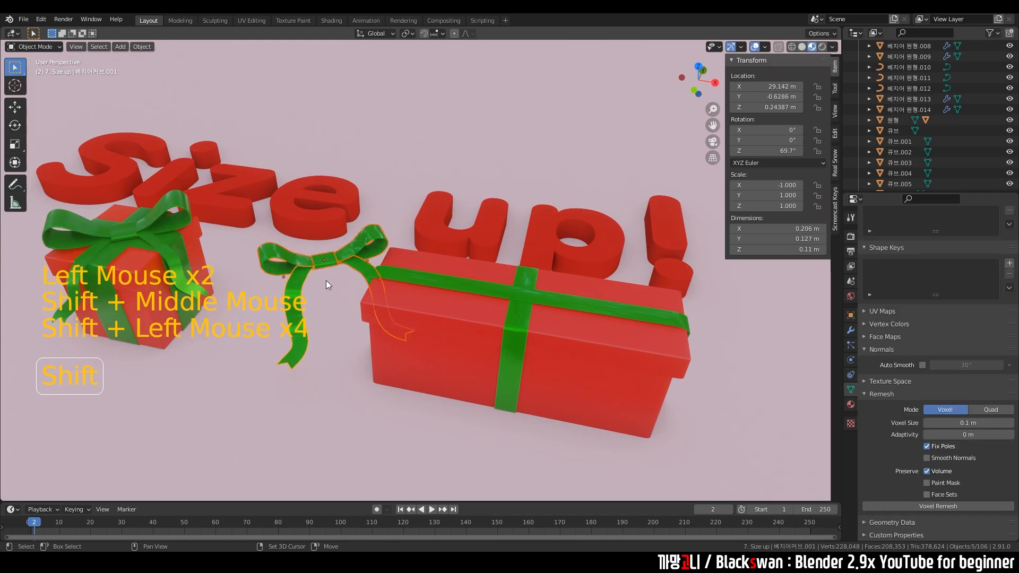
Move the front-to-back ribbon band about 0.21 m along X toward the +X end of the wide box.
{"action": "left_click", "coordinate": [523, 299]}
{"action": "middle_click_drag", "start_coordinate": [540, 308], "coordinate": [473, 298], "text": "shift"}
{"action": "key", "text": "g"}
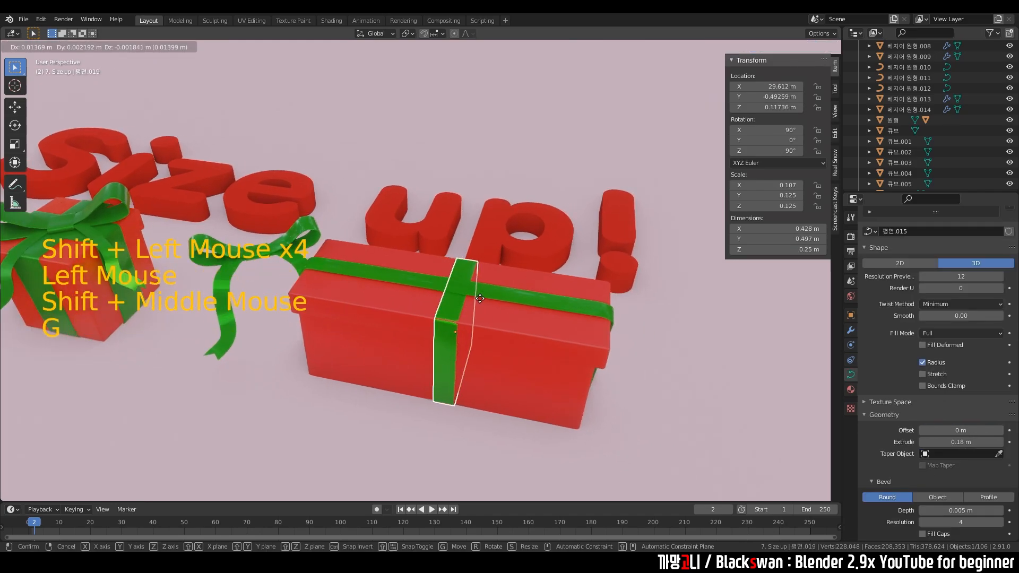
{"action": "key", "text": "x"}
{"action": "left_click", "coordinate": [566, 327]}
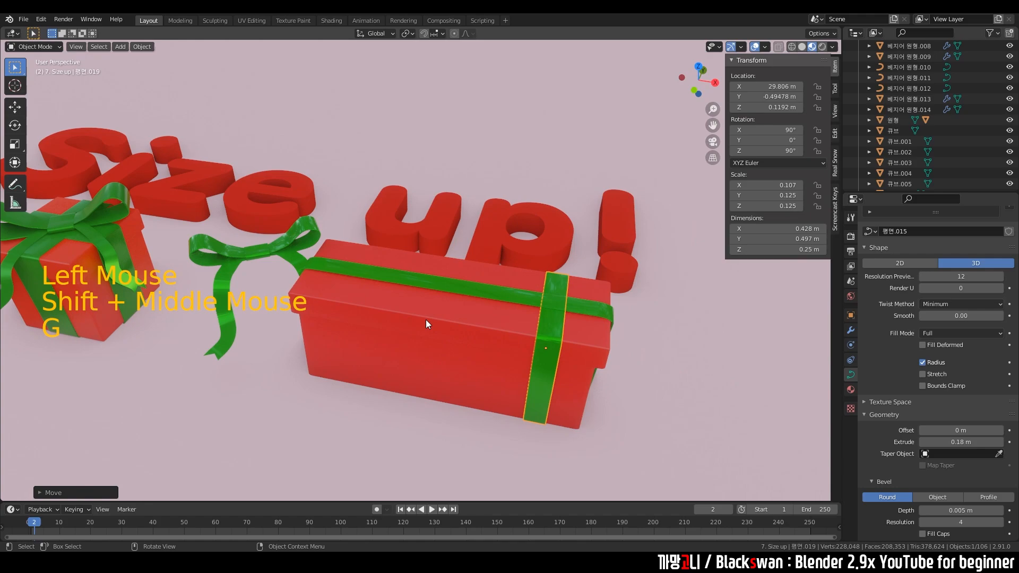
Select the loose bow's knot, loops and tails and move them about 0.64 m along X onto the wide box's ribbon crossing.
{"action": "left_click", "coordinate": [266, 249]}
{"action": "left_click", "coordinate": [279, 243], "text": "shift"}
{"action": "left_click", "coordinate": [234, 256], "text": "shift"}
{"action": "left_click", "coordinate": [253, 269], "text": "shift"}
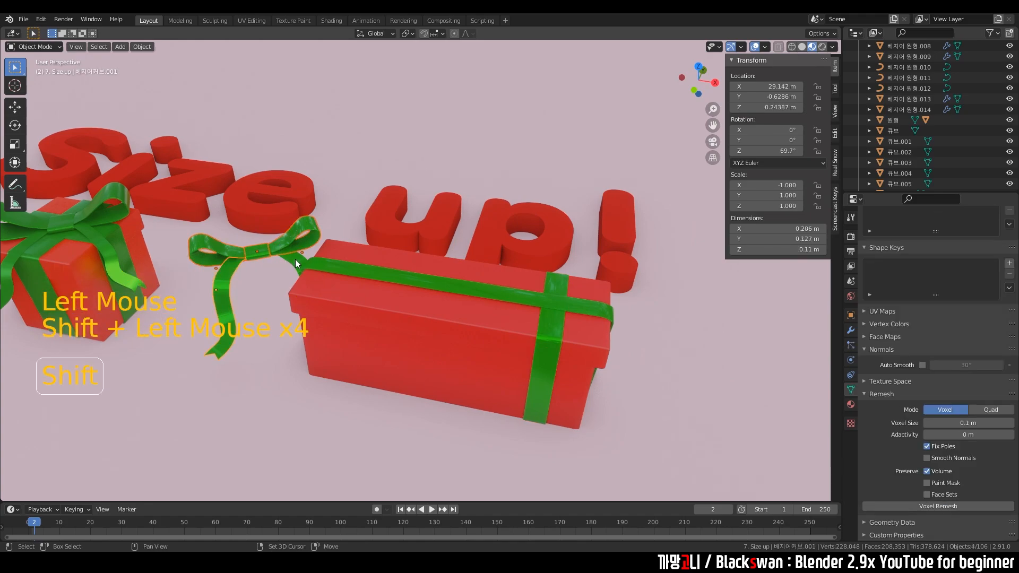
{"action": "scroll", "coordinate": [298, 263], "scroll_direction": "down", "scroll_amount": 2}
{"action": "key", "text": "g"}
{"action": "key", "text": "x"}
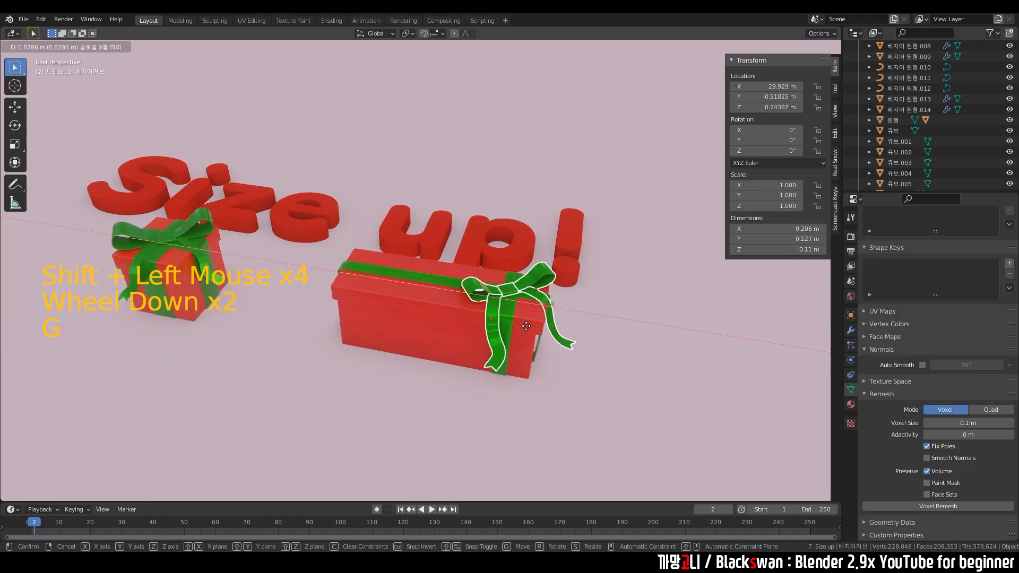
{"action": "left_click", "coordinate": [528, 324]}
Fine-tune the bow's position in top view so its knot sits over the wide box's ribbon crossing, and deselect it.
{"action": "key", "text": "KP_7"}
{"action": "scroll", "coordinate": [537, 200], "scroll_direction": "up", "scroll_amount": 6}
{"action": "middle_click_drag", "start_coordinate": [568, 292], "coordinate": [429, 264], "text": "shift"}
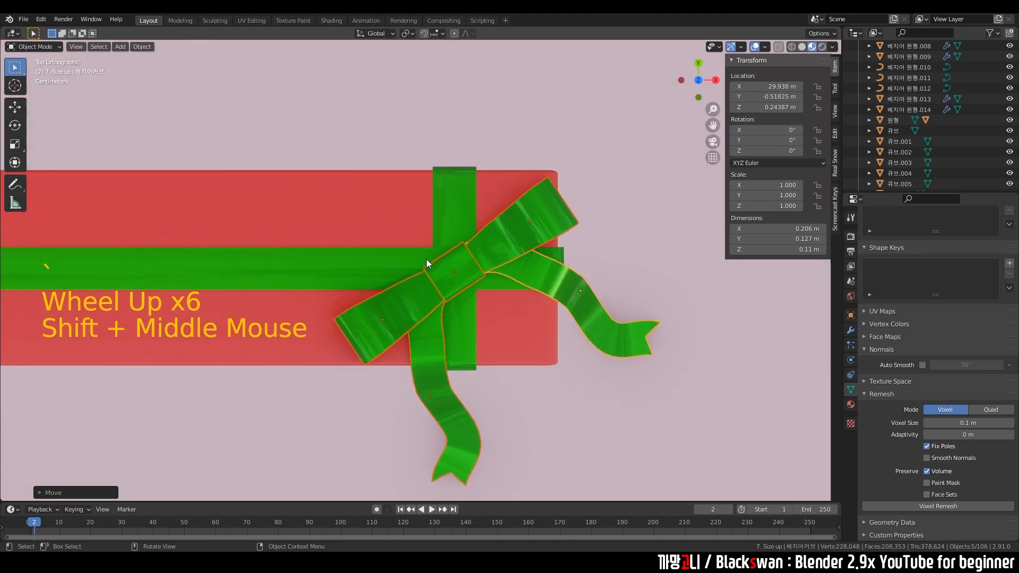
{"action": "key", "text": "g"}
{"action": "middle_click_drag", "start_coordinate": [484, 356], "coordinate": [462, 272]}
{"action": "scroll", "coordinate": [462, 272], "scroll_direction": "down", "scroll_amount": 5}
{"action": "left_click", "coordinate": [552, 269]}
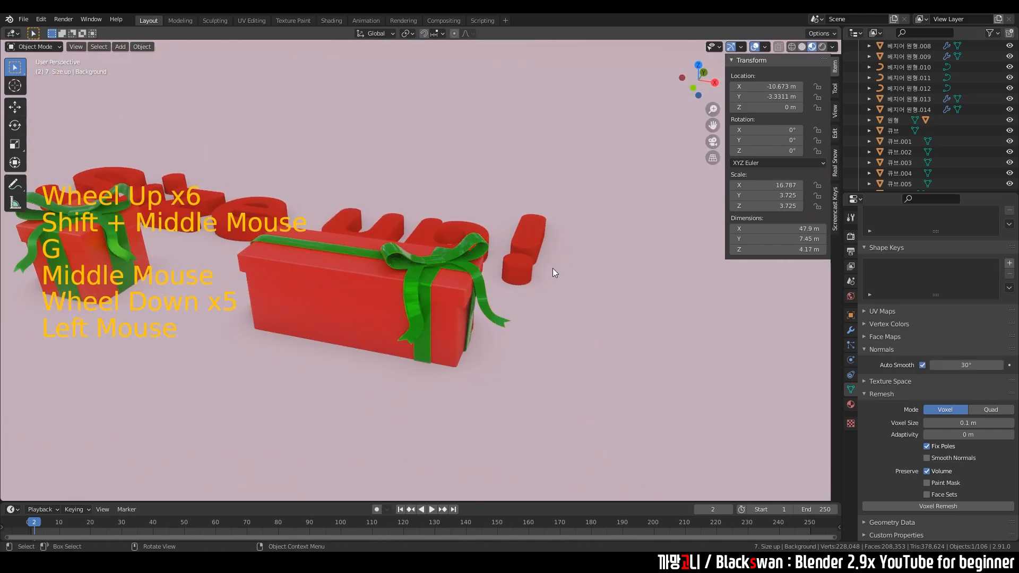
Duplicate the small box's lid, body and two ribbon bands about 1.46 m along X, past the wide box.
{"action": "middle_click_drag", "start_coordinate": [553, 269], "coordinate": [494, 323]}
{"action": "scroll", "coordinate": [464, 321], "scroll_direction": "down", "scroll_amount": 1}
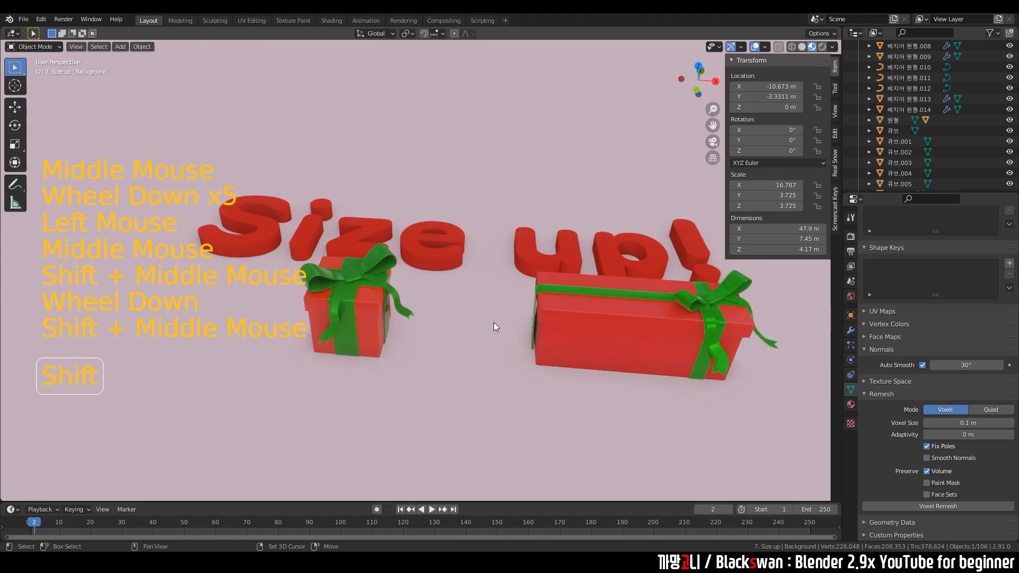
{"action": "left_click", "coordinate": [346, 290]}
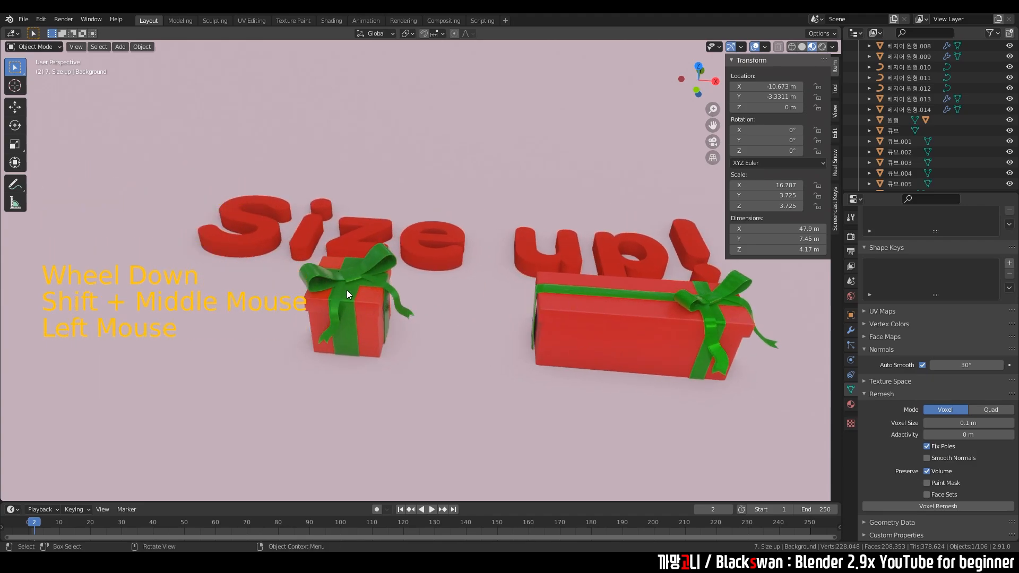
{"action": "left_click", "coordinate": [371, 284], "text": "shift"}
{"action": "left_click", "coordinate": [367, 298], "text": "shift"}
{"action": "left_click", "coordinate": [374, 324], "text": "shift"}
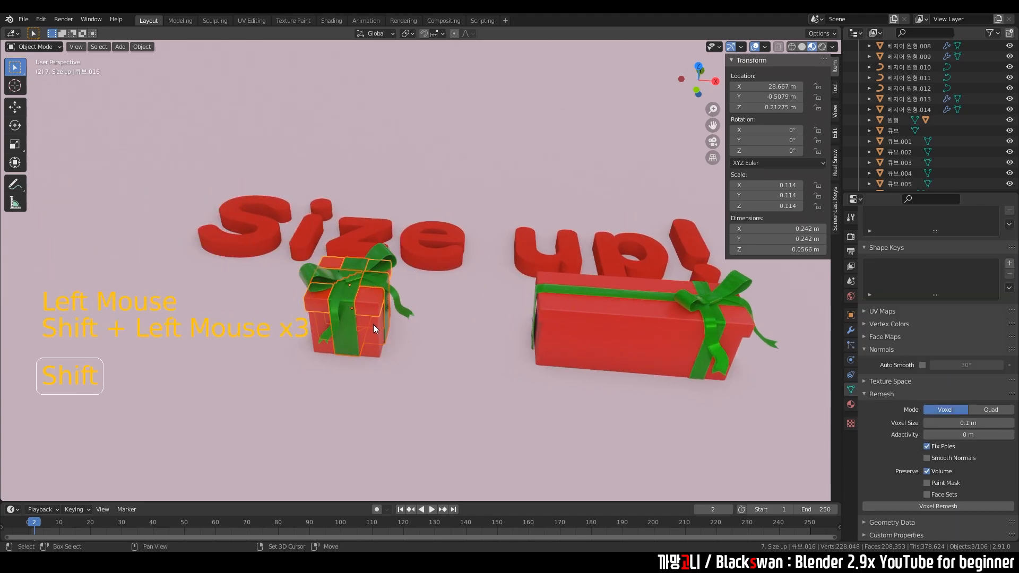
{"action": "key", "text": "shift+d"}
{"action": "key", "text": "x"}
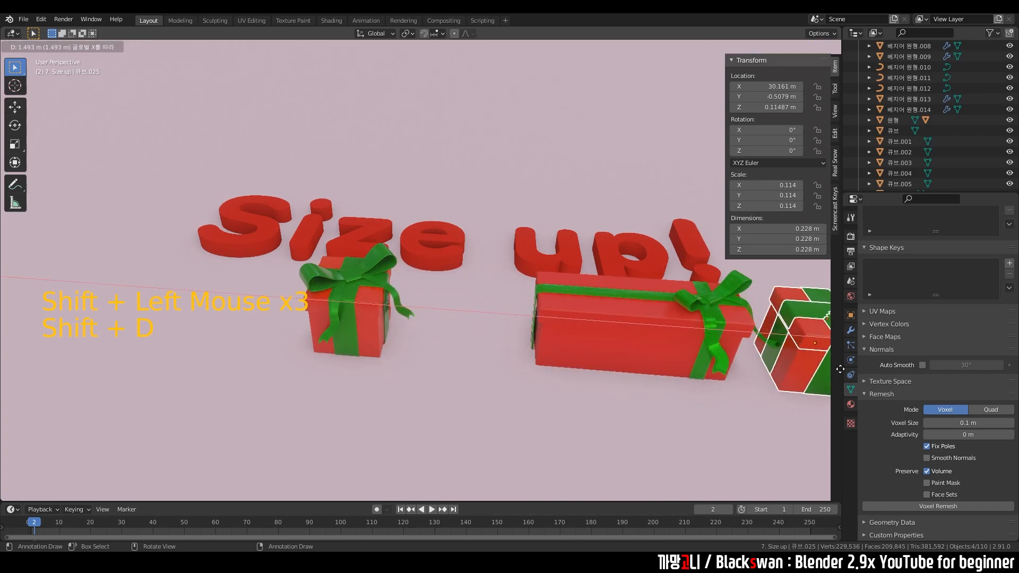
{"action": "left_click", "coordinate": [728, 354]}
Move the duplicated box about 0.14 m further along X, clear of the wide box's bow, and deselect it.
{"action": "scroll", "coordinate": [727, 354], "scroll_direction": "down", "scroll_amount": 2}
{"action": "middle_click_drag", "start_coordinate": [727, 354], "coordinate": [454, 339], "text": "shift"}
{"action": "scroll", "coordinate": [453, 338], "scroll_direction": "up", "scroll_amount": 3}
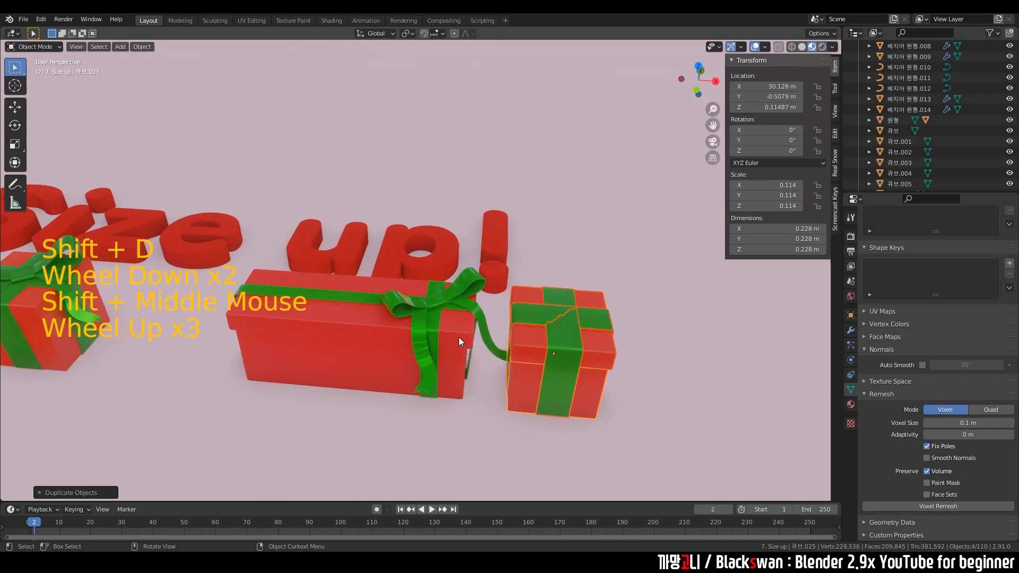
{"action": "key", "text": "g"}
{"action": "key", "text": "x"}
{"action": "left_click", "coordinate": [516, 342]}
{"action": "middle_click_drag", "start_coordinate": [516, 341], "coordinate": [473, 329], "text": "shift"}
{"action": "left_click", "coordinate": [613, 294]}
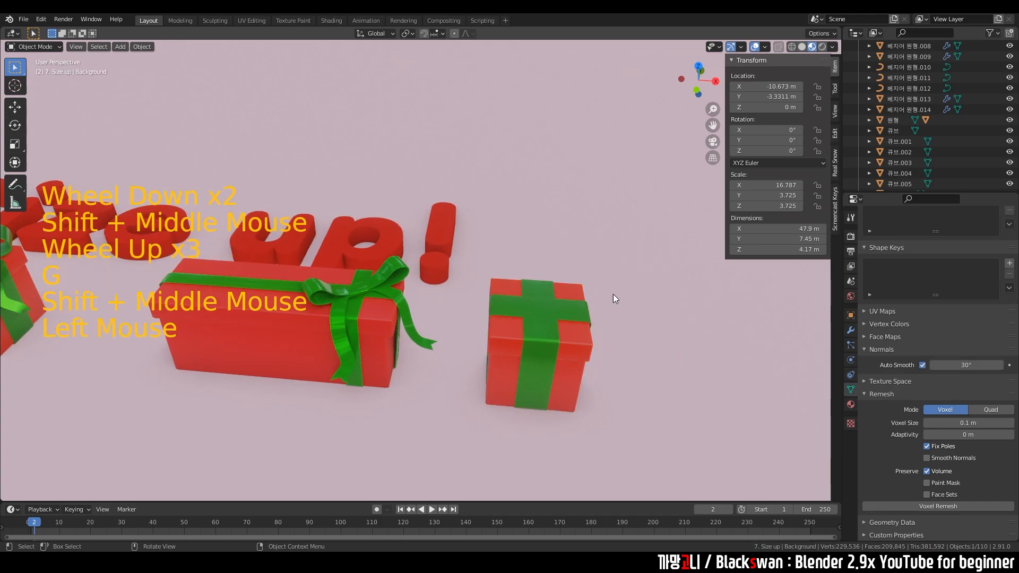
Select the duplicated box's lid, body and both ribbon bands and stretch them to about 2.4 times their height along Z.
{"action": "middle_click_drag", "start_coordinate": [538, 320], "coordinate": [515, 308], "text": "shift"}
{"action": "scroll", "coordinate": [505, 303], "scroll_direction": "up", "scroll_amount": 4}
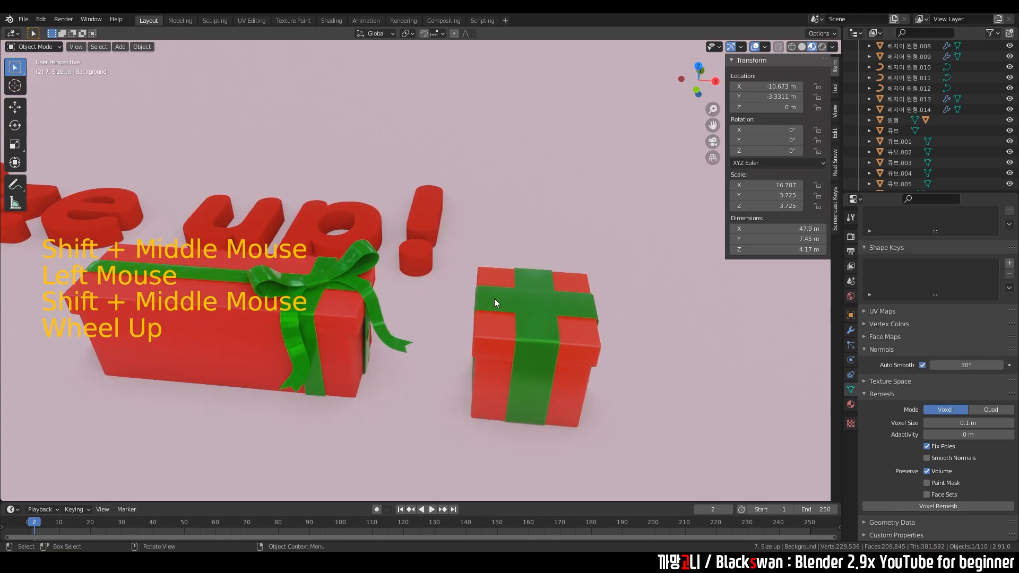
{"action": "left_click", "coordinate": [629, 320]}
{"action": "middle_click_drag", "start_coordinate": [635, 323], "coordinate": [488, 287], "text": "shift"}
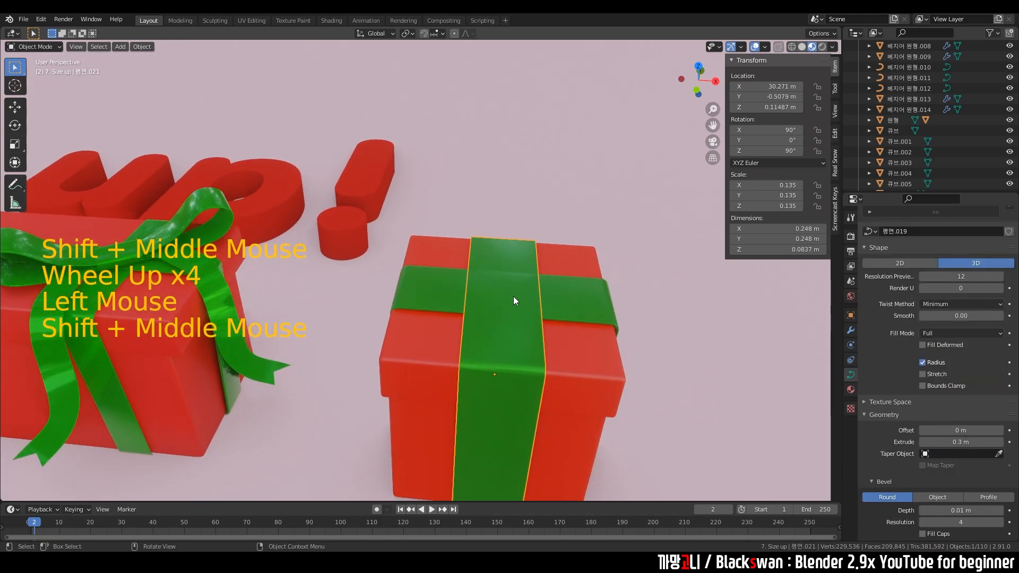
{"action": "scroll", "coordinate": [514, 297], "scroll_direction": "down", "scroll_amount": 1}
{"action": "left_click", "coordinate": [543, 304], "text": "shift"}
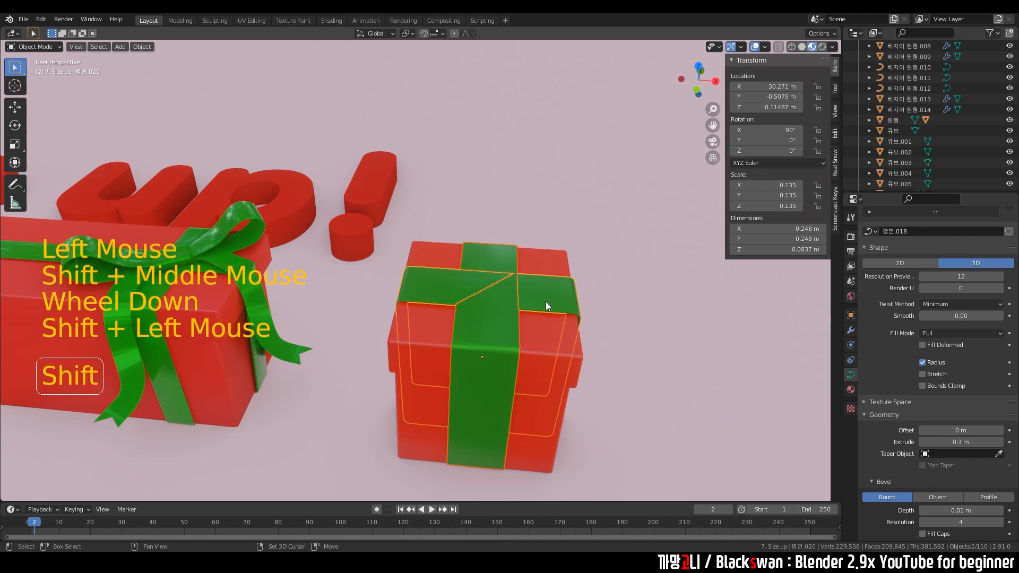
{"action": "left_click", "coordinate": [551, 340], "text": "shift"}
{"action": "left_click", "coordinate": [536, 415], "text": "shift"}
{"action": "middle_click_drag", "start_coordinate": [535, 414], "coordinate": [556, 312]}
{"action": "scroll", "coordinate": [556, 290], "scroll_direction": "down", "scroll_amount": 2}
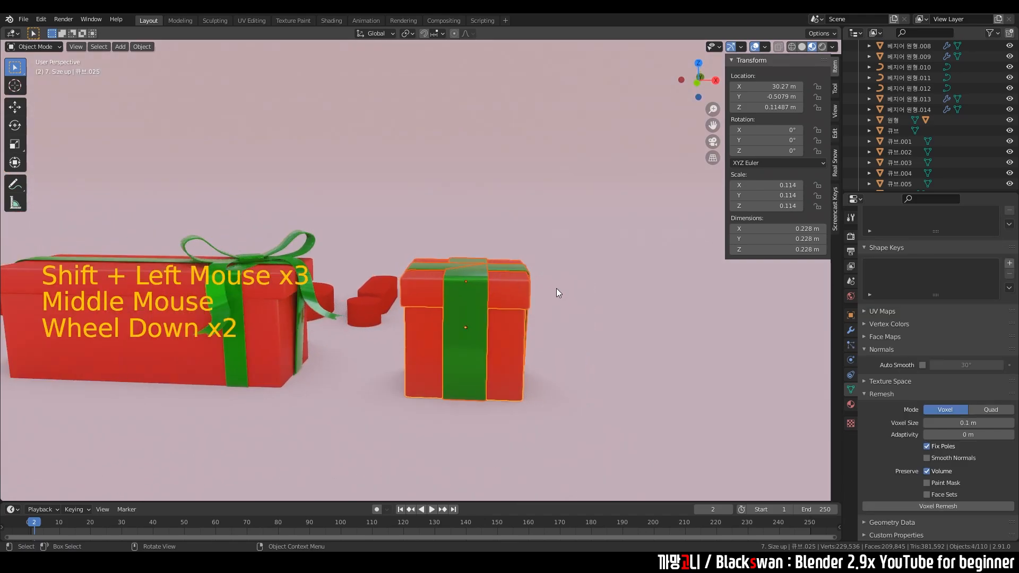
{"action": "key", "text": "s"}
{"action": "key", "text": "z"}
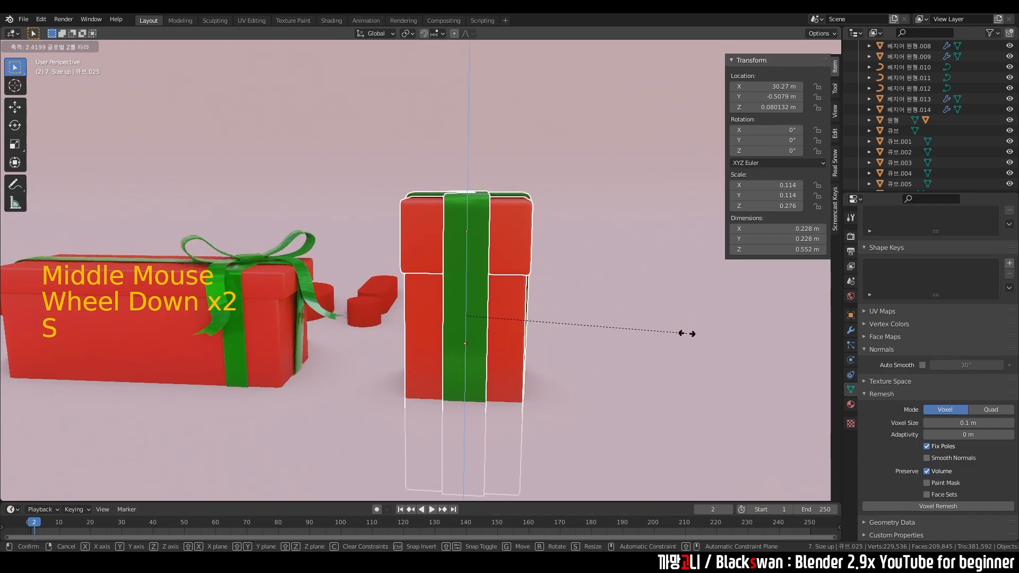
Raise the stretched box about 0.2 m along Z so its base rests on the ground.
{"action": "key", "text": "g"}
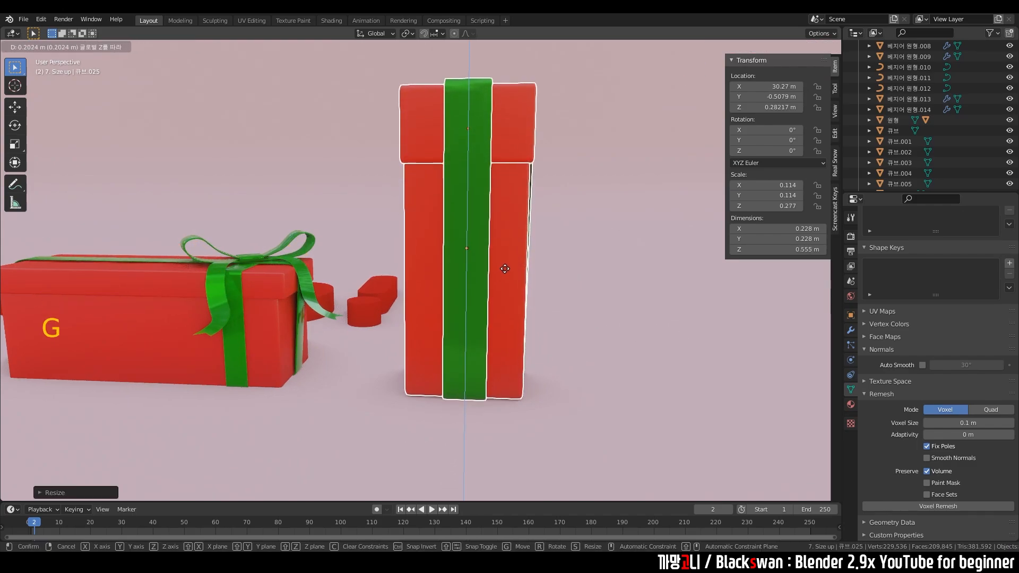
{"action": "left_click", "coordinate": [541, 268]}
{"action": "middle_click_drag", "start_coordinate": [541, 268], "coordinate": [540, 311]}
{"action": "scroll", "coordinate": [524, 321], "scroll_direction": "down", "scroll_amount": 2}
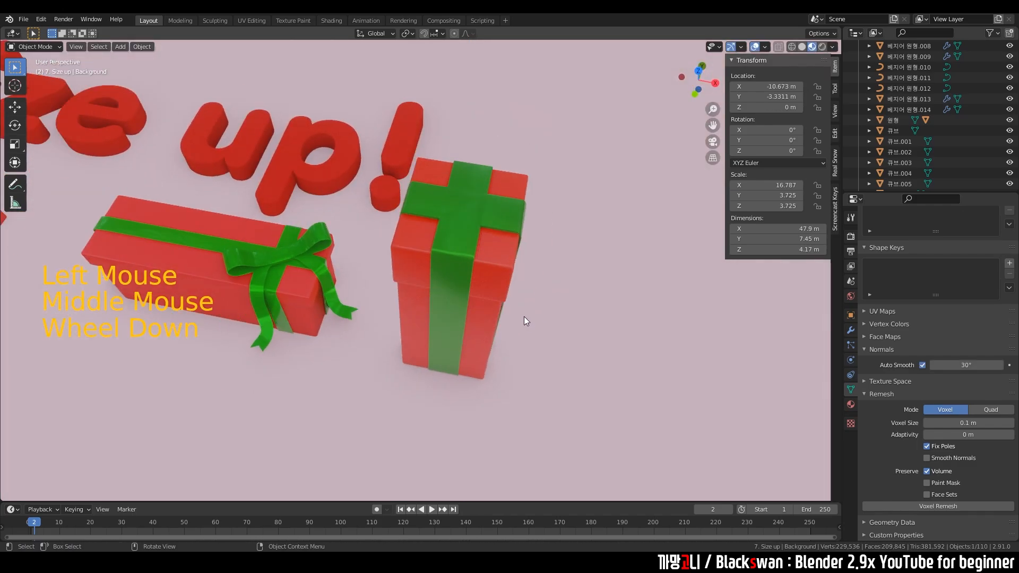
Select all pieces of the small box's bow and duplicate them about 1.61 m across onto the tall box in top view.
{"action": "scroll", "coordinate": [396, 284], "scroll_direction": "down", "scroll_amount": 2}
{"action": "middle_click_drag", "start_coordinate": [396, 285], "coordinate": [502, 263], "text": "shift"}
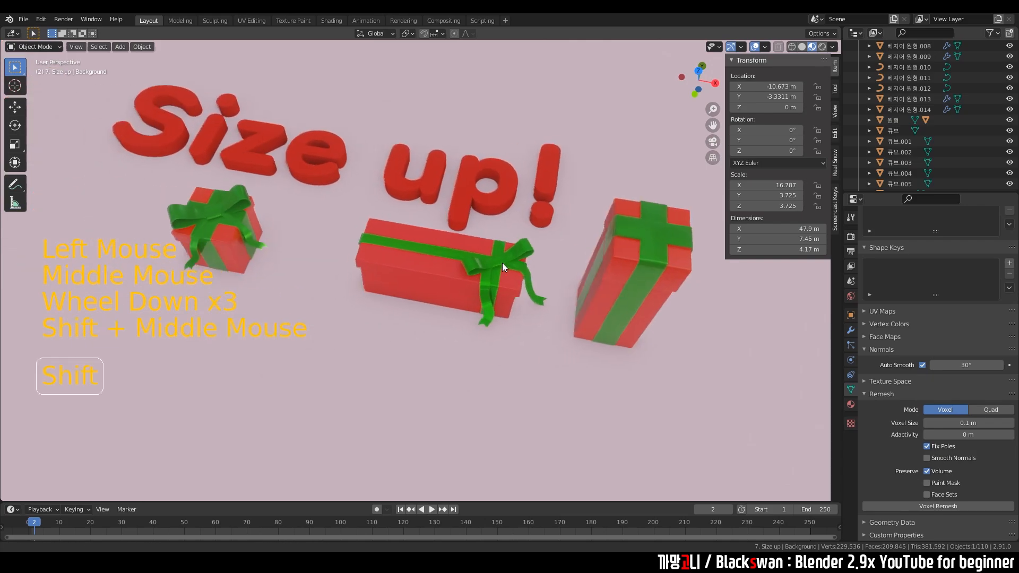
{"action": "left_click", "coordinate": [221, 210], "text": "shift"}
{"action": "left_click", "coordinate": [204, 227], "text": "shift"}
{"action": "left_click", "coordinate": [239, 219], "text": "shift"}
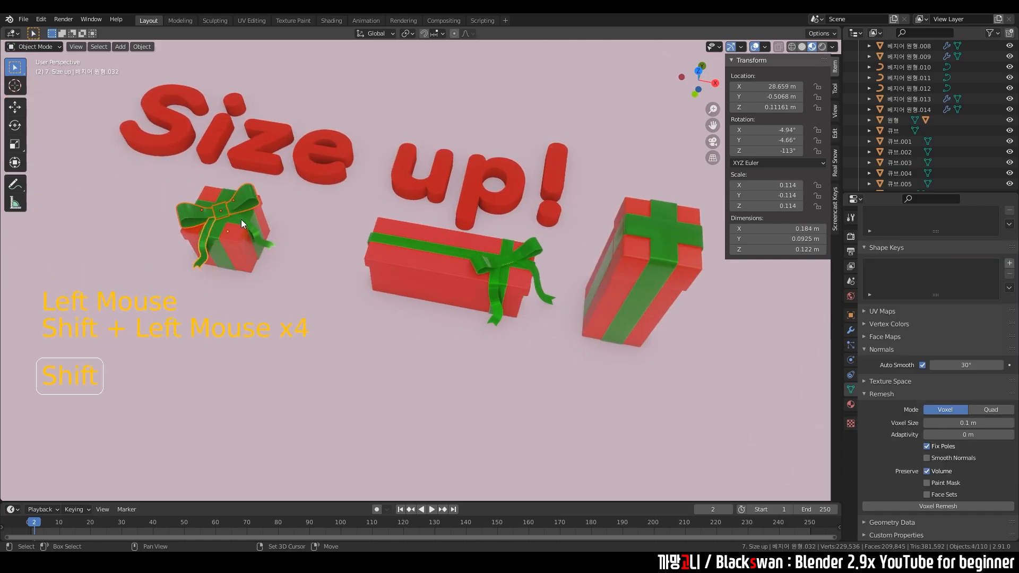
{"action": "key", "text": "KP_7"}
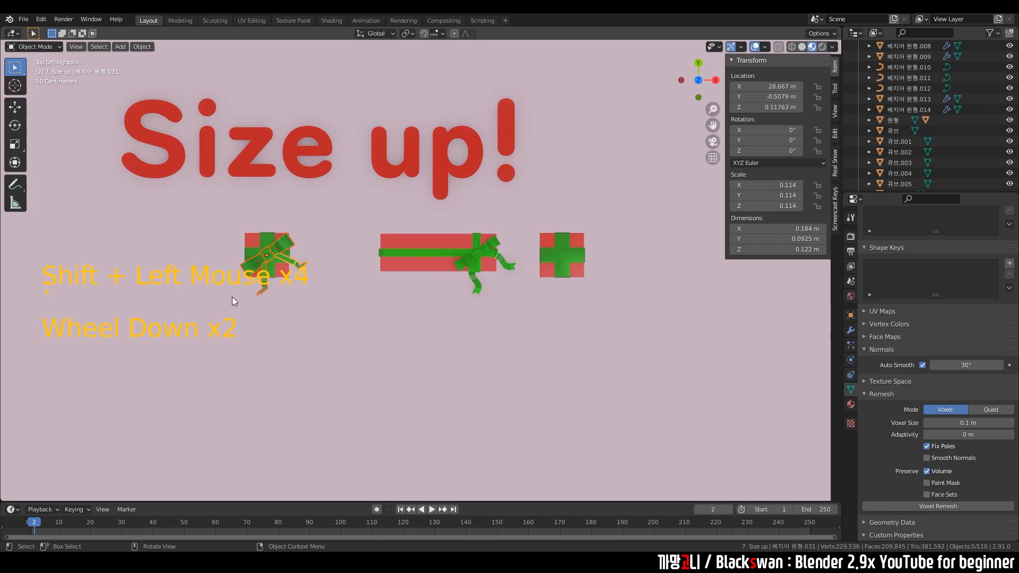
{"action": "key", "text": "shift+d"}
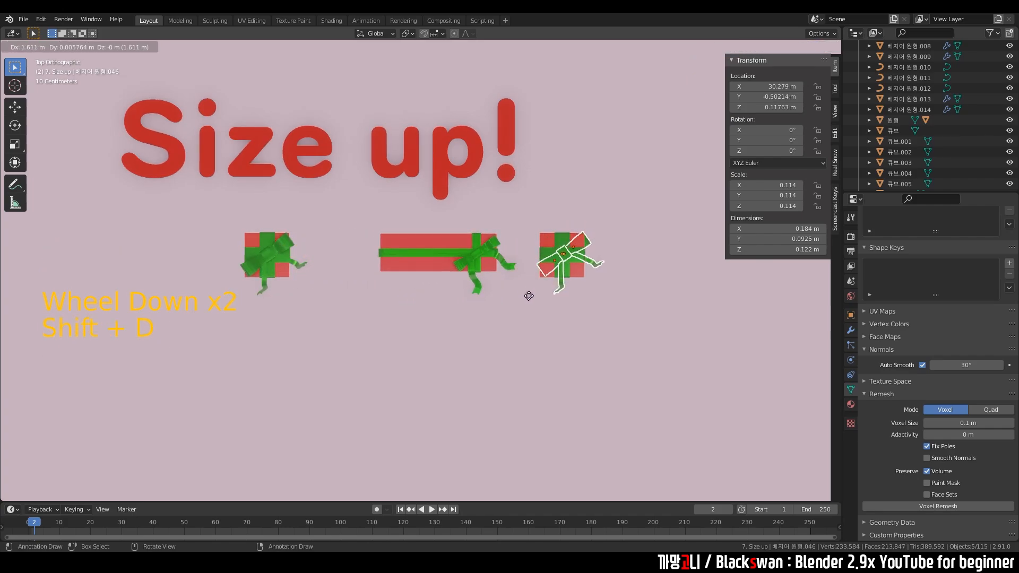
{"action": "left_click", "coordinate": [528, 296]}
Raise the duplicated bow about 0.35 m in front view and seat it on top of the tall box's lid.
{"action": "key", "text": "grave"}
{"action": "left_click", "coordinate": [466, 245]}
{"action": "middle_click_drag", "start_coordinate": [532, 254], "coordinate": [415, 288], "text": "shift"}
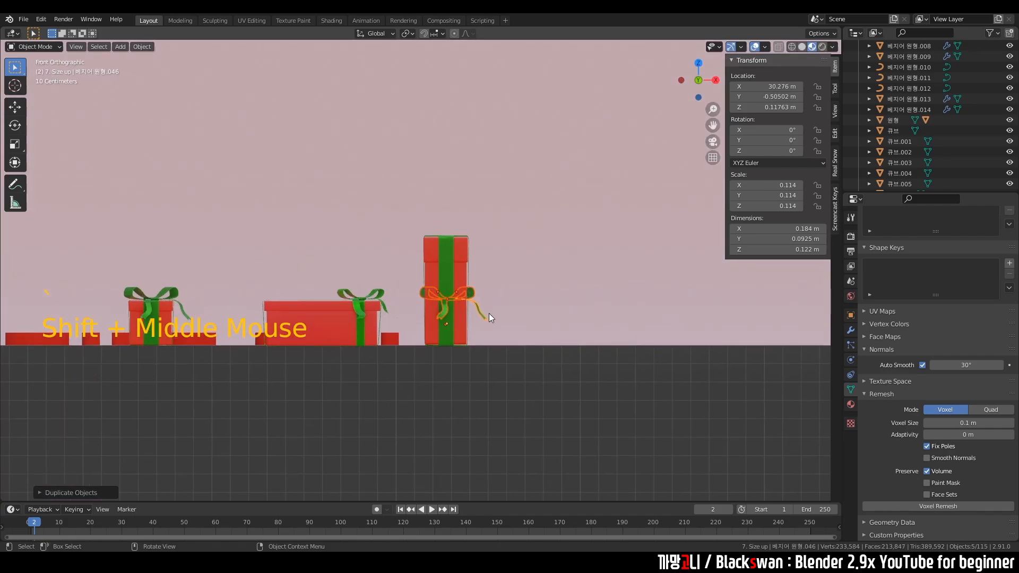
{"action": "key", "text": "g"}
{"action": "left_click", "coordinate": [487, 250]}
{"action": "scroll", "coordinate": [486, 244], "scroll_direction": "up", "scroll_amount": 8}
{"action": "middle_click_drag", "start_coordinate": [485, 241], "coordinate": [380, 368], "text": "shift"}
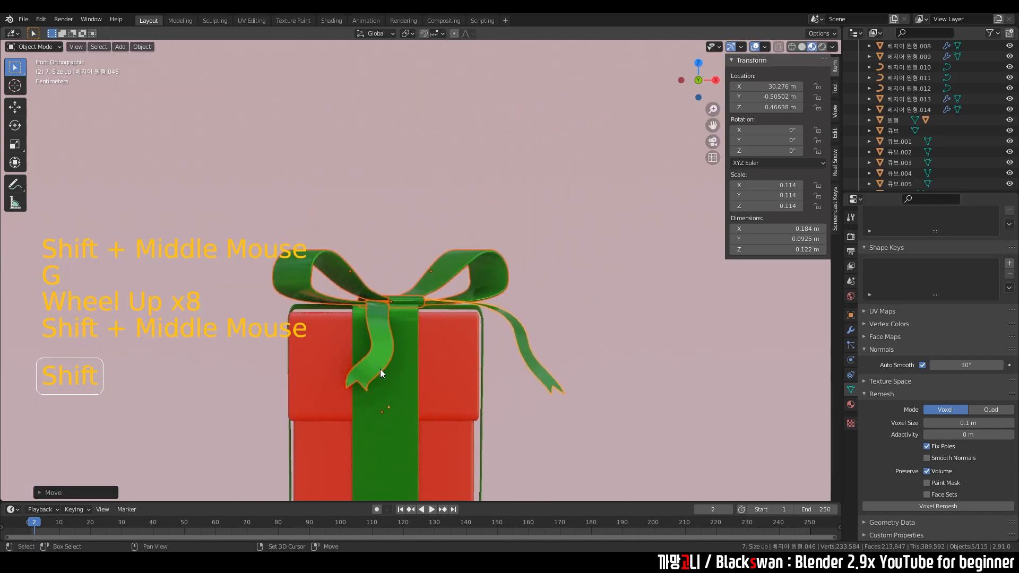
{"action": "scroll", "coordinate": [415, 333], "scroll_direction": "up", "scroll_amount": 4}
{"action": "key", "text": "g"}
{"action": "left_click", "coordinate": [409, 334]}
Align the duplicated bow with the tall box's ribbon crossing in top view and deselect it.
{"action": "scroll", "coordinate": [404, 336], "scroll_direction": "down", "scroll_amount": 3}
{"action": "middle_click_drag", "start_coordinate": [404, 335], "coordinate": [372, 403]}
{"action": "key", "text": "grave"}
{"action": "left_click", "coordinate": [461, 214]}
{"action": "key", "text": "g"}
{"action": "left_click", "coordinate": [460, 237]}
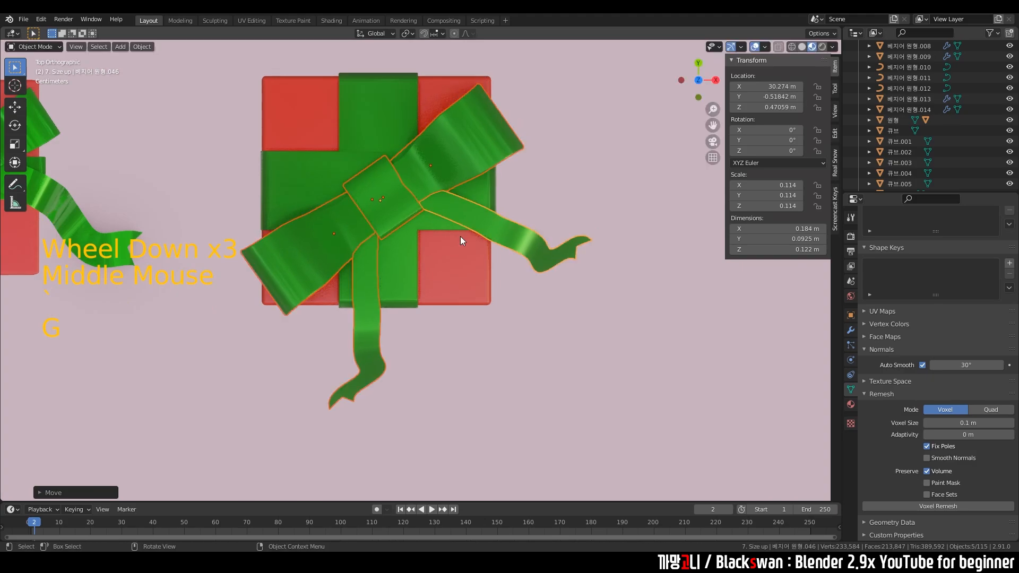
{"action": "left_click", "coordinate": [498, 378]}
Show the viewport full screen and examine the small, wide and tall gift boxes with their bows.
{"action": "scroll", "coordinate": [498, 378], "scroll_direction": "down", "scroll_amount": 2}
{"action": "middle_click_drag", "start_coordinate": [498, 378], "coordinate": [530, 335]}
{"action": "scroll", "coordinate": [464, 318], "scroll_direction": "down", "scroll_amount": 2, "text": "shift"}
{"action": "scroll", "coordinate": [464, 317], "scroll_direction": "down", "scroll_amount": 3}
{"action": "scroll", "coordinate": [464, 317], "scroll_direction": "down", "scroll_amount": 1, "text": "shift"}
{"action": "scroll", "coordinate": [380, 348], "scroll_direction": "down", "scroll_amount": 1}
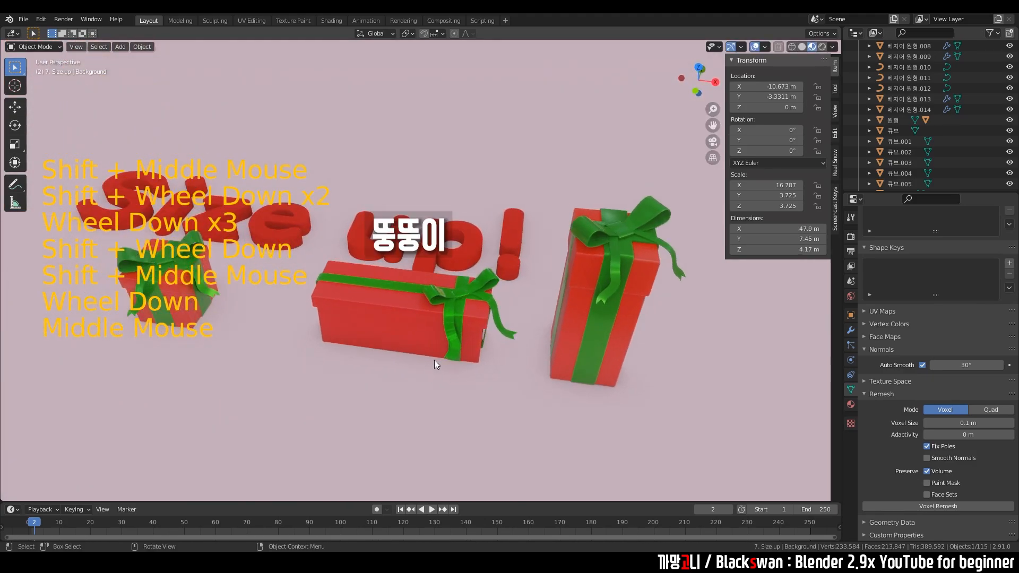
{"action": "key", "text": "ctrl+alt+space"}
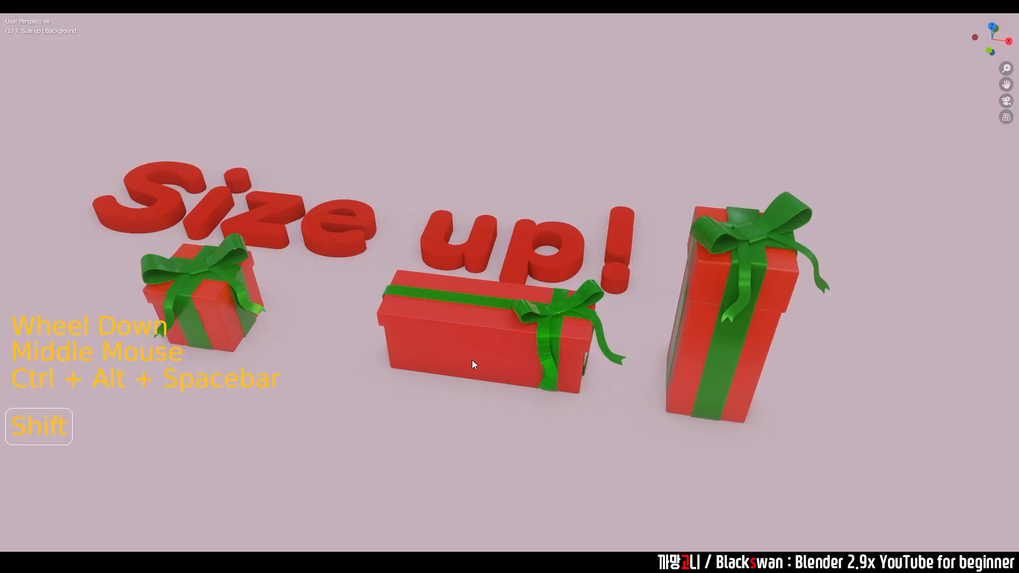
{"action": "middle_click_drag", "start_coordinate": [473, 361], "coordinate": [556, 359], "text": "shift"}
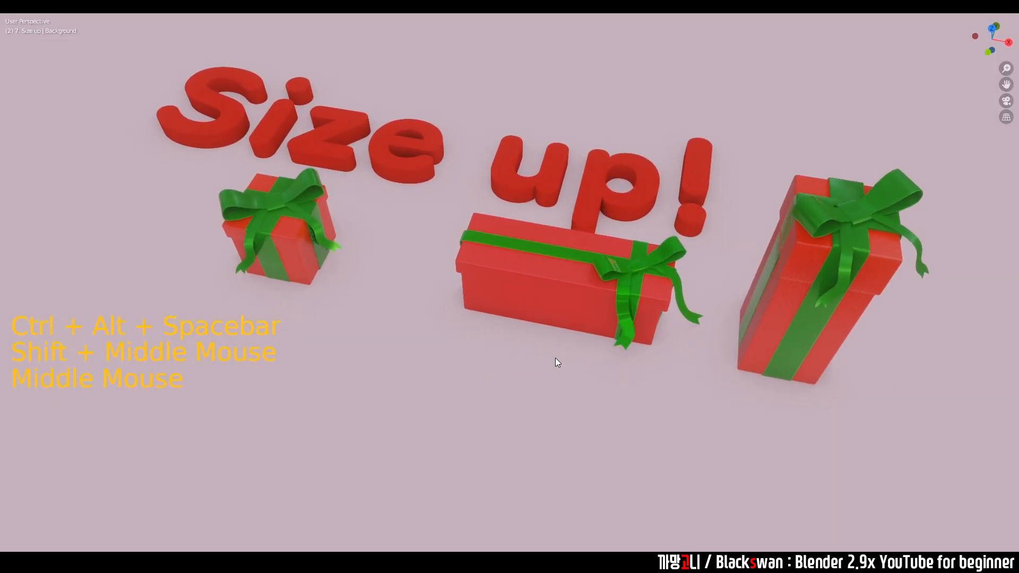
{"action": "middle_click_drag", "start_coordinate": [728, 348], "coordinate": [521, 351], "text": "shift"}
{"action": "scroll", "coordinate": [521, 350], "scroll_direction": "up", "scroll_amount": 2}
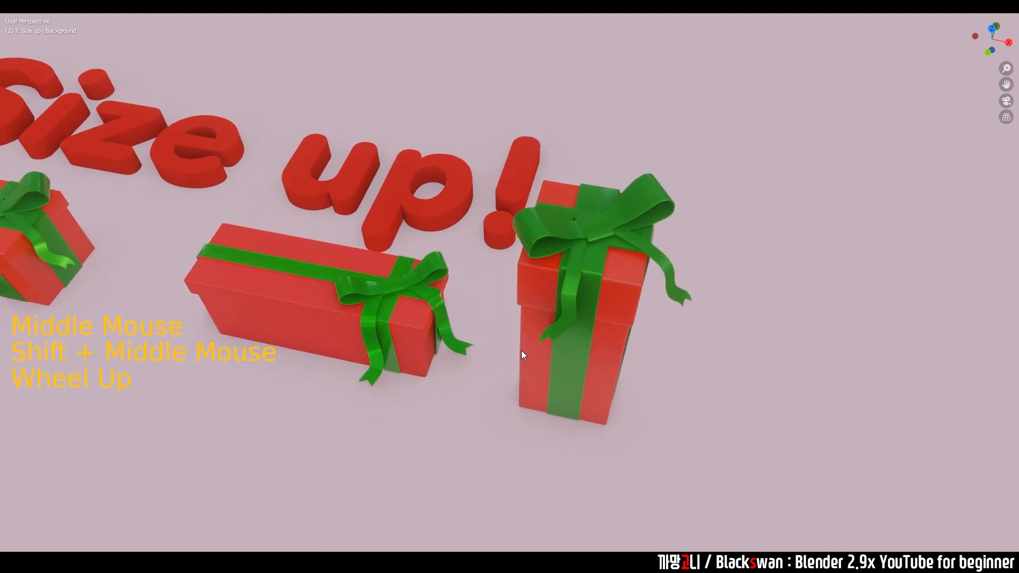
{"action": "middle_click_drag", "start_coordinate": [391, 398], "coordinate": [615, 334], "text": "shift"}
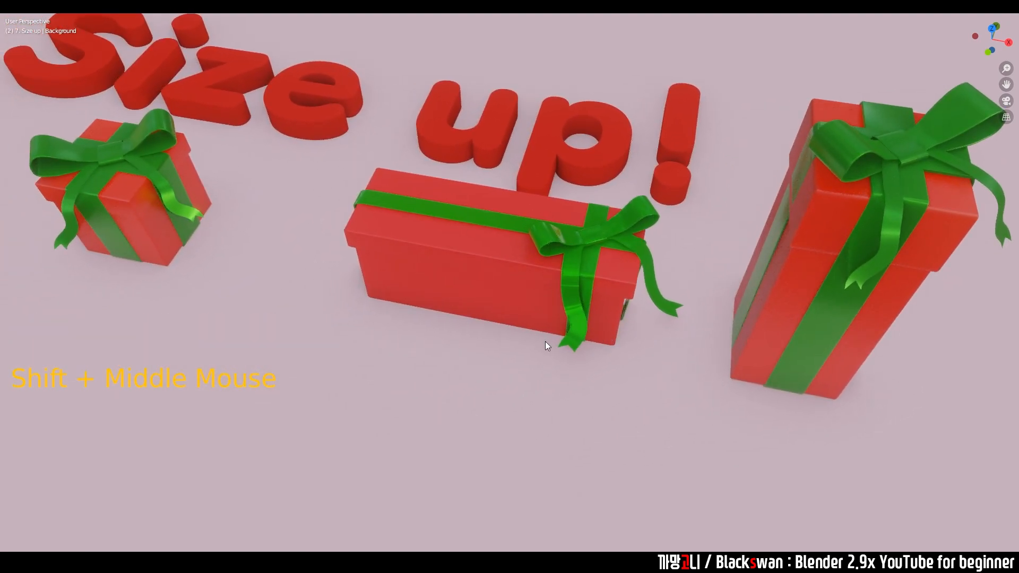
{"action": "scroll", "coordinate": [547, 346], "scroll_direction": "down", "scroll_amount": 6}
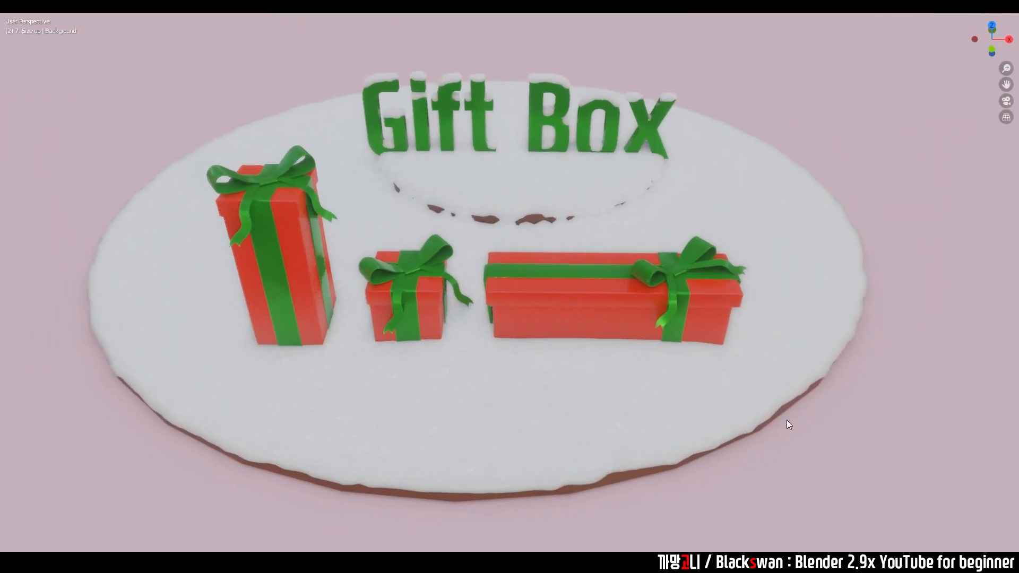
{"action": "scroll", "coordinate": [787, 419], "scroll_direction": "down", "scroll_amount": 1}
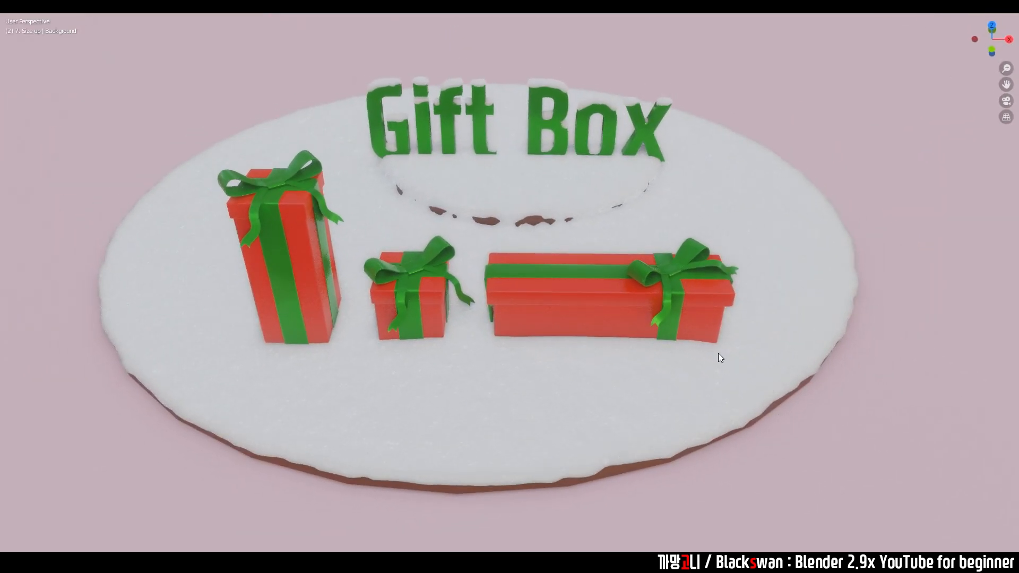